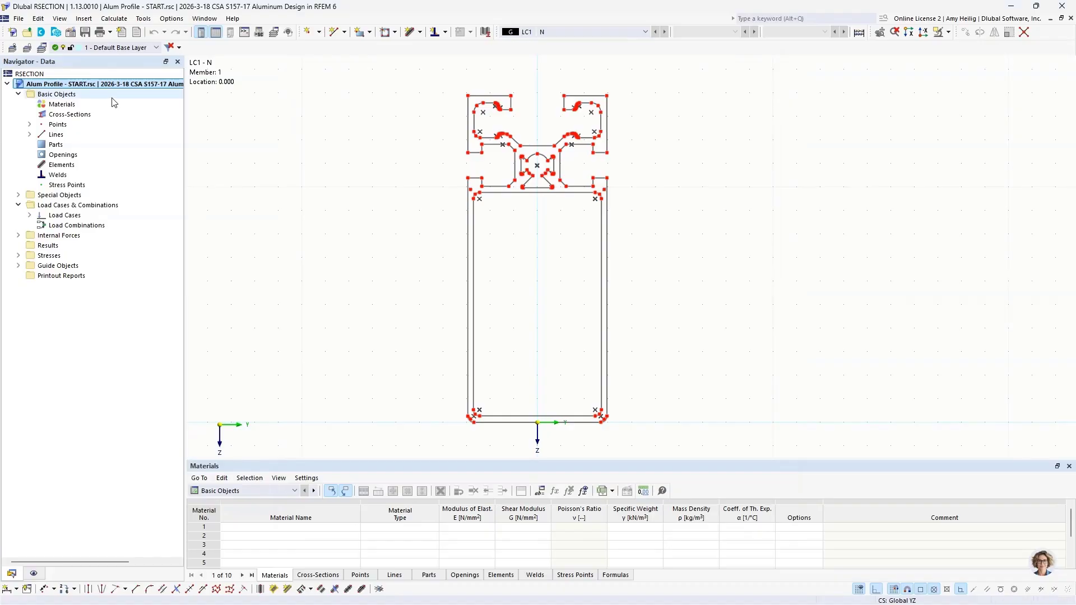
{"action": "left_click", "coordinate": [19, 19]}
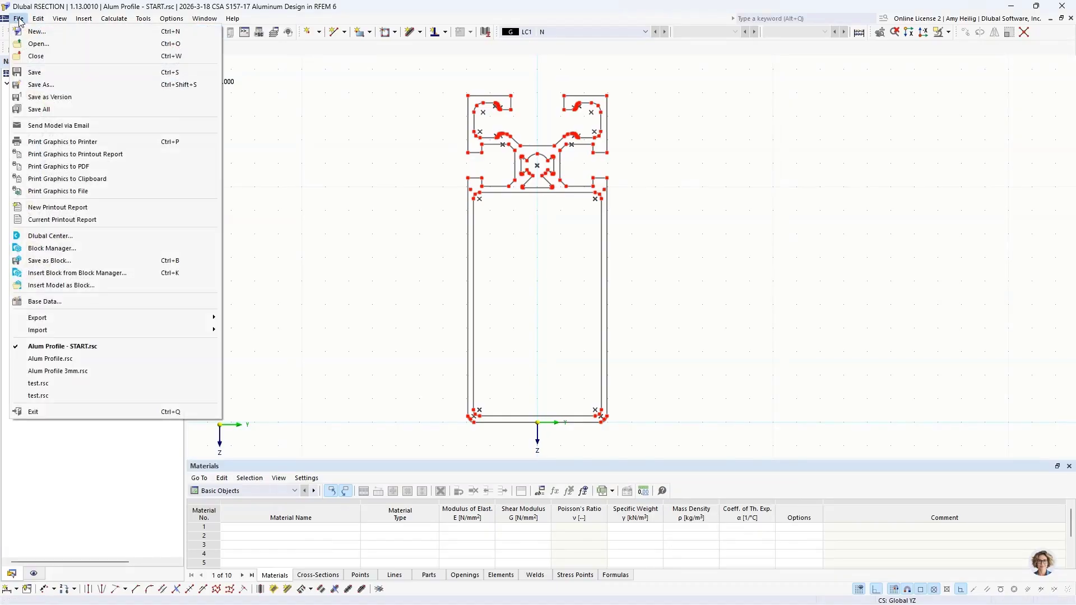
{"action": "mouse_move", "coordinate": [71, 335]}
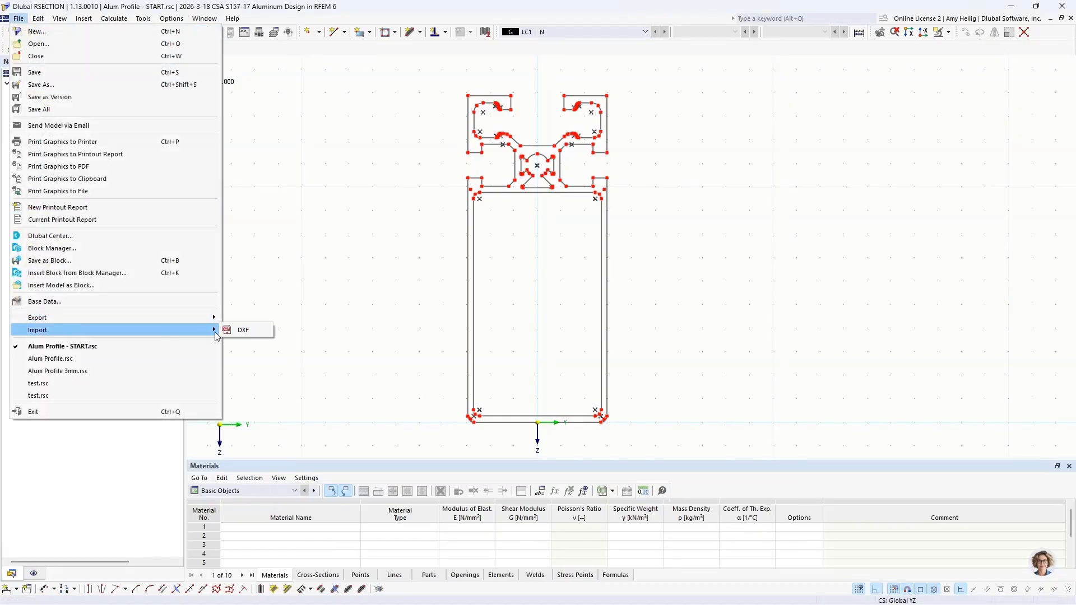
{"action": "left_click", "coordinate": [237, 330]}
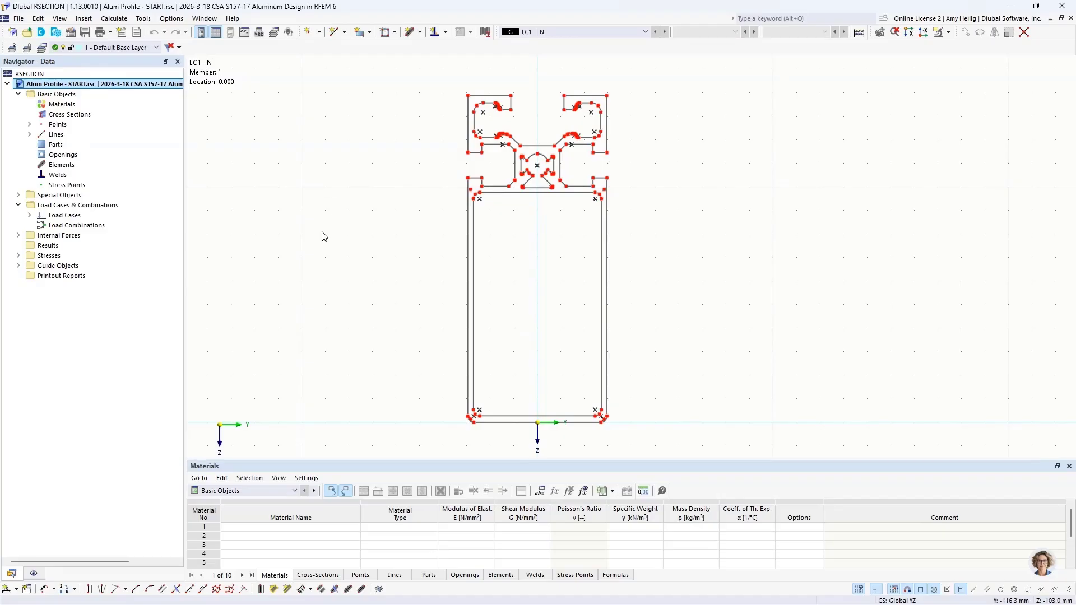
Start a new boundary-line part and filter its material library to Canada, Aluminum and standard CSA S157-17 (R2022)
{"action": "right_click", "coordinate": [83, 148]}
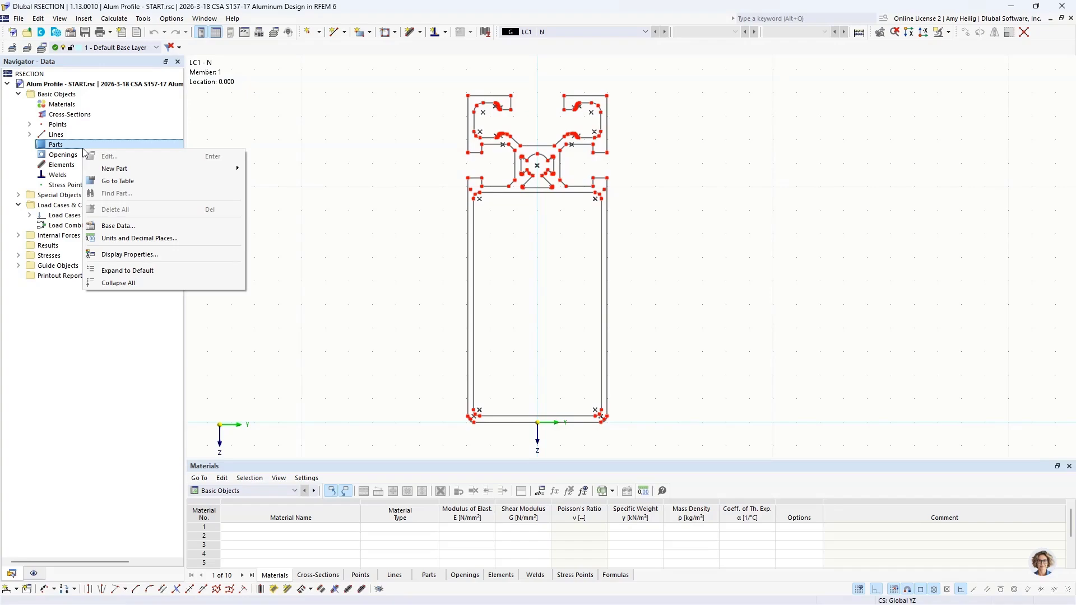
{"action": "mouse_move", "coordinate": [109, 168]}
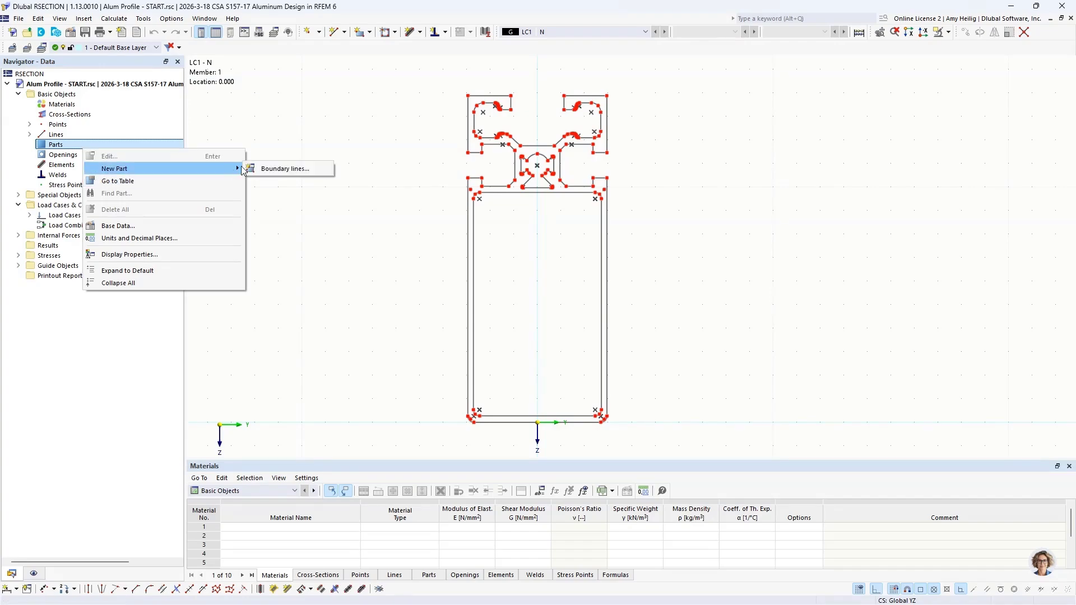
{"action": "left_click", "coordinate": [262, 170]}
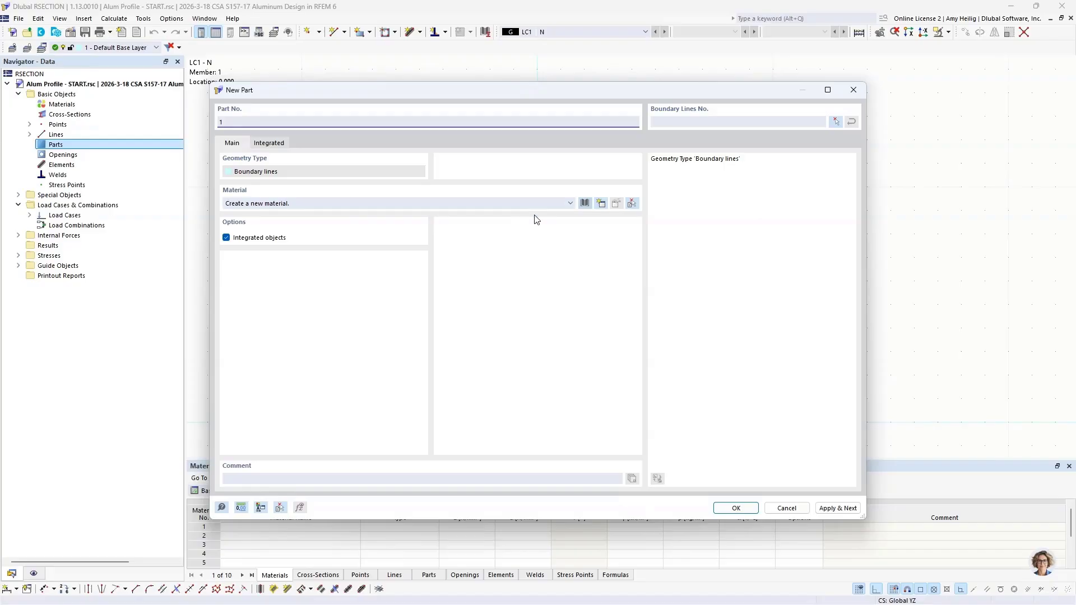
{"action": "left_click", "coordinate": [585, 203]}
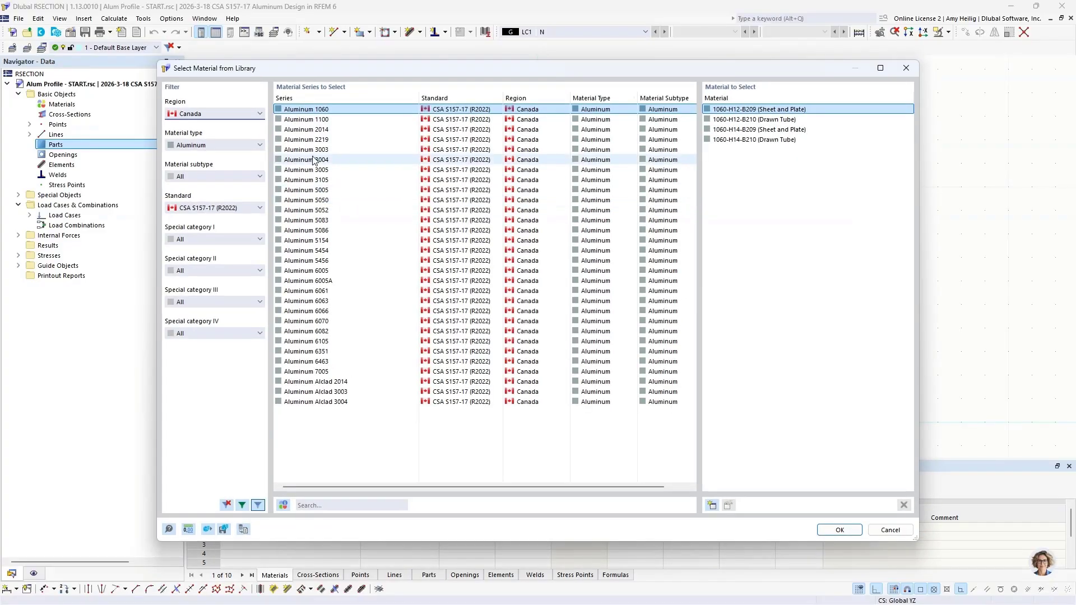
{"action": "left_click", "coordinate": [203, 116]}
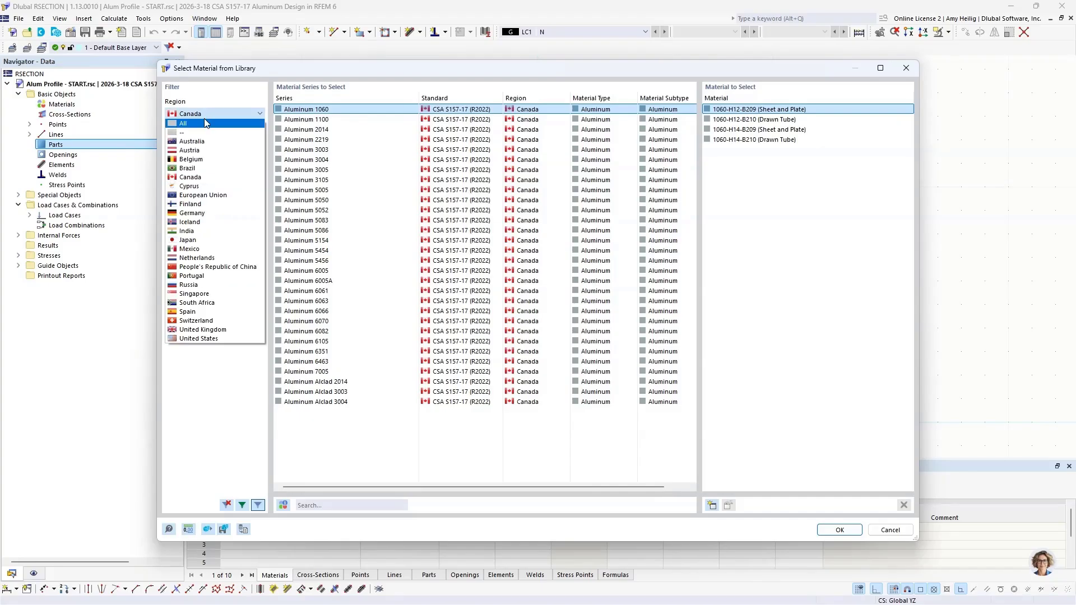
{"action": "left_click", "coordinate": [192, 178]}
{"action": "left_click", "coordinate": [200, 147]}
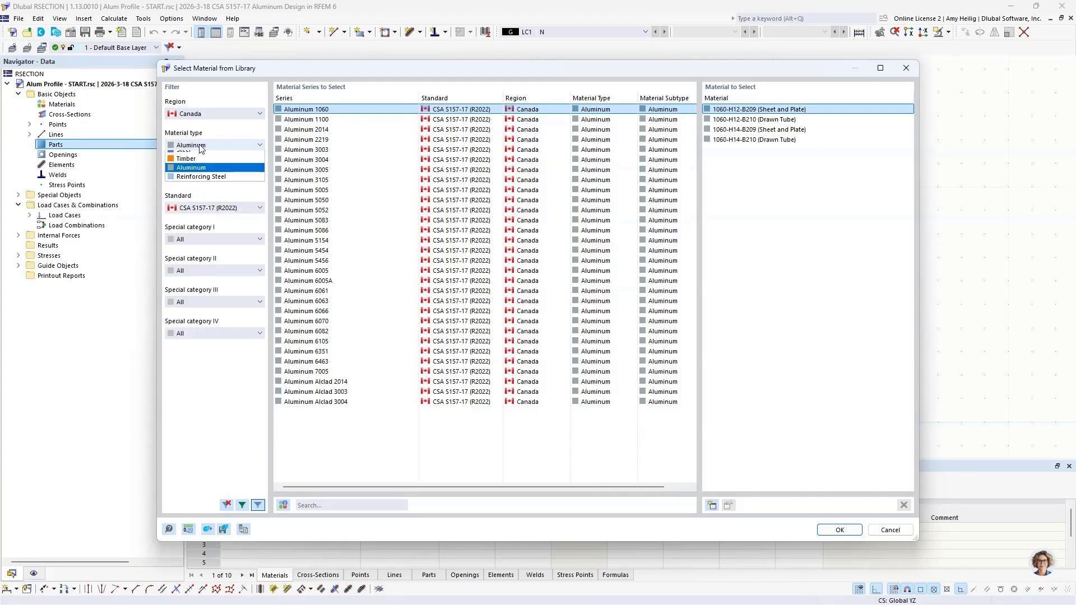
{"action": "left_click", "coordinate": [193, 195]}
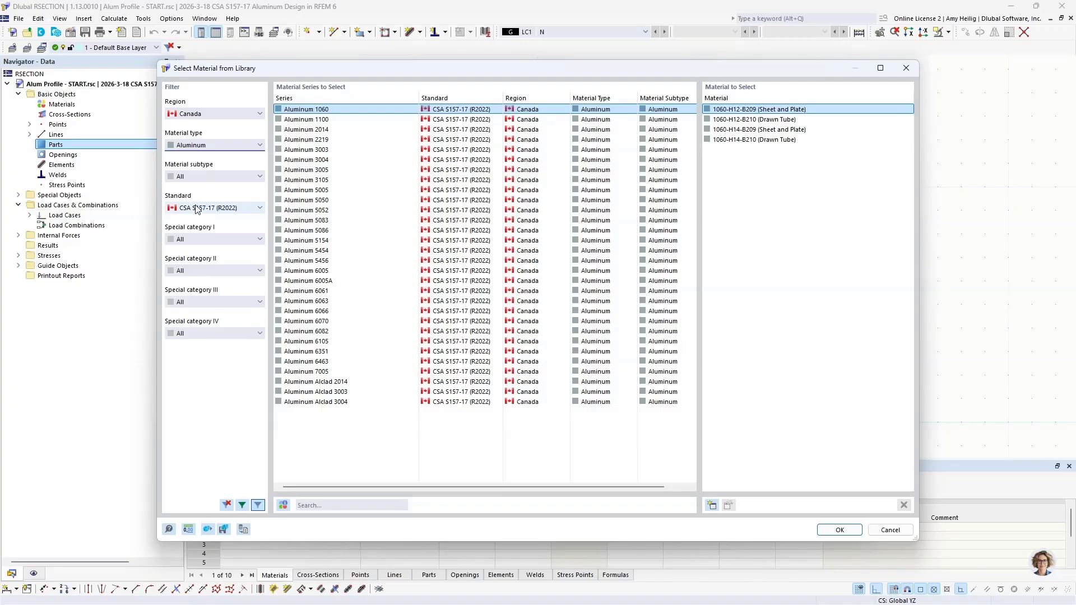
{"action": "left_click", "coordinate": [199, 208]}
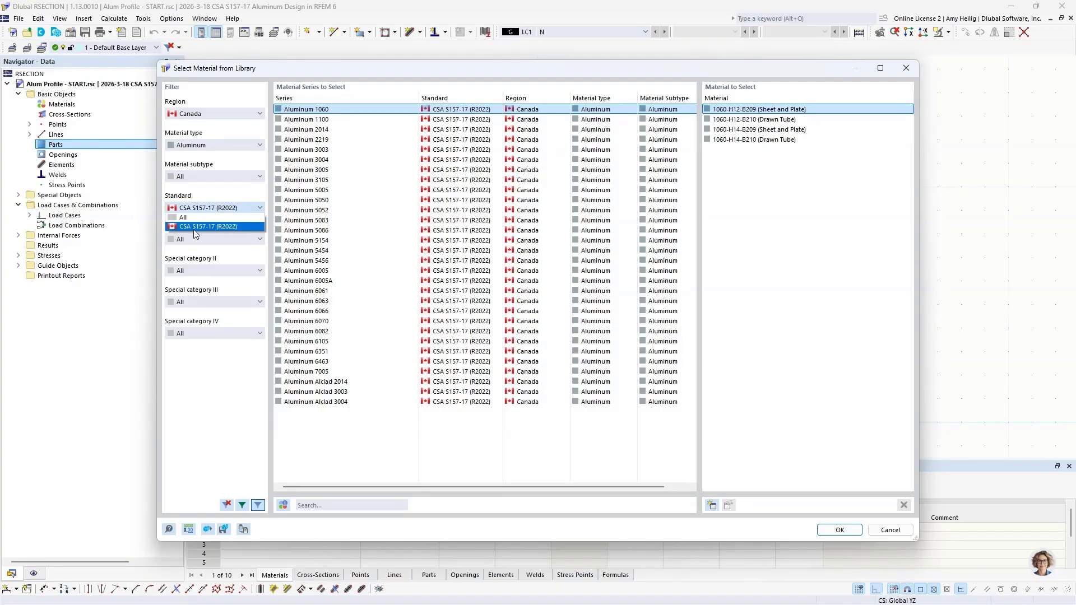
Assign the Aluminum 6061 series material 6061-T6, T6510, T6511-B221 (Extrusion) to the new part
{"action": "left_click", "coordinate": [337, 110]}
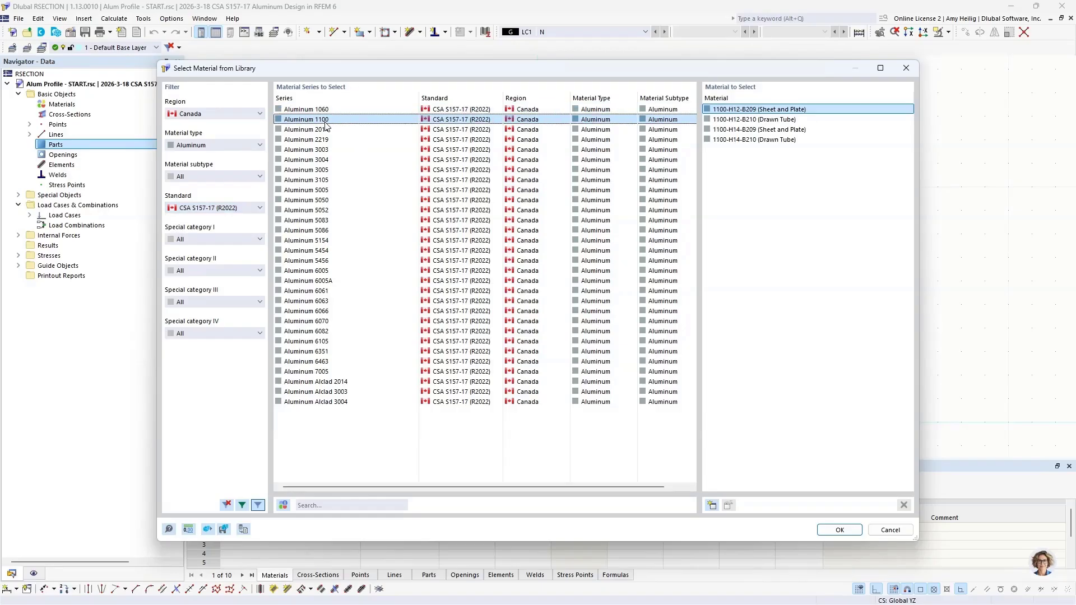
{"action": "left_click", "coordinate": [324, 129]}
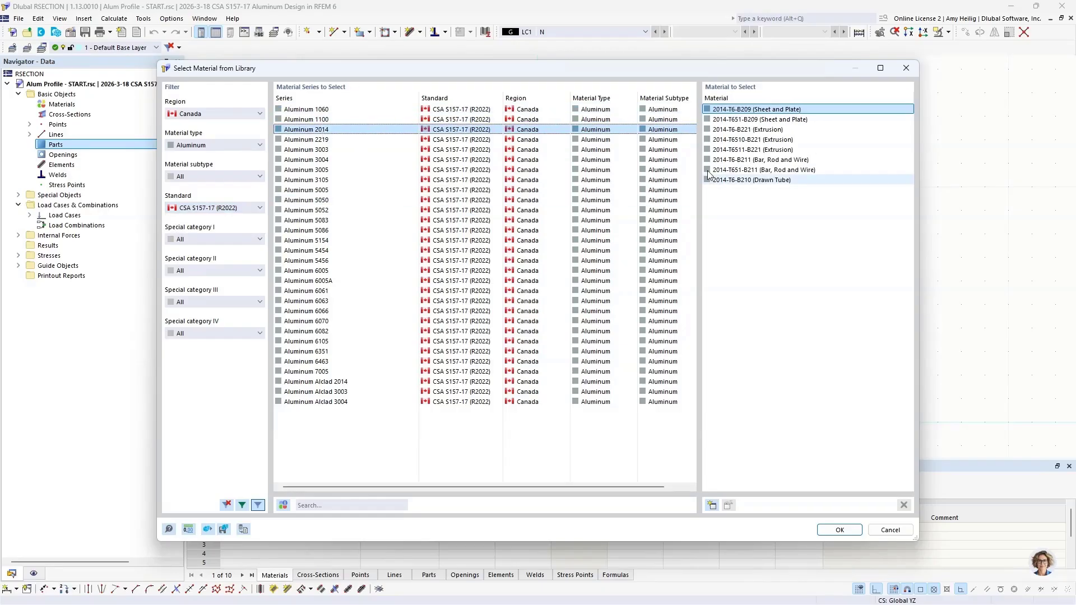
{"action": "left_click", "coordinate": [359, 291]}
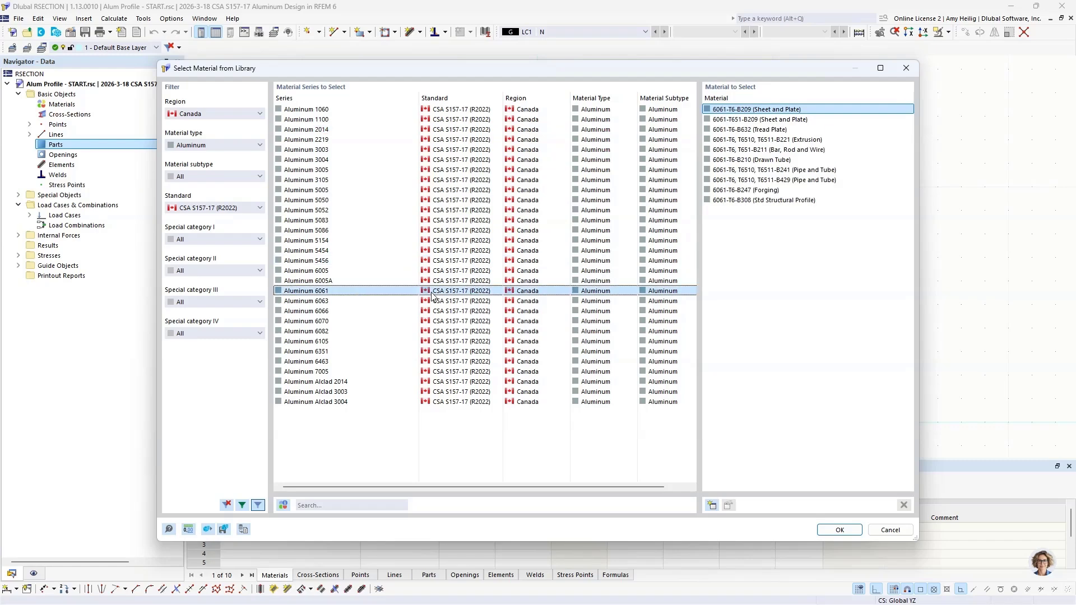
{"action": "left_click", "coordinate": [749, 140]}
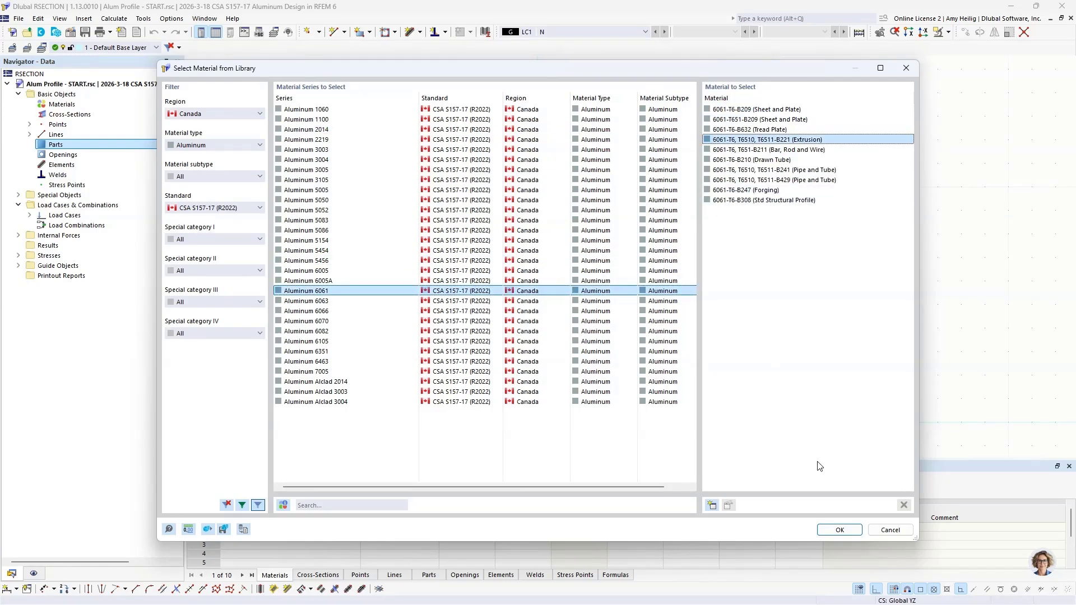
{"action": "left_click", "coordinate": [839, 530]}
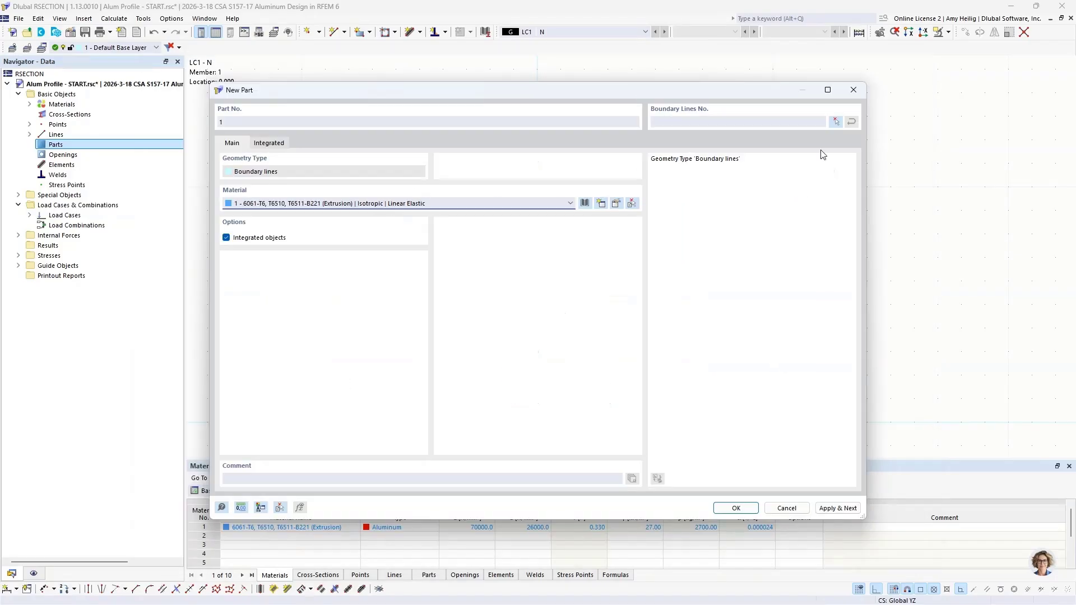
Select all profile lines as the part's boundary, excluding those of the small upper cavity between the grooves
{"action": "left_click", "coordinate": [836, 122]}
{"action": "left_click_drag", "start_coordinate": [447, 72], "coordinate": [635, 446]}
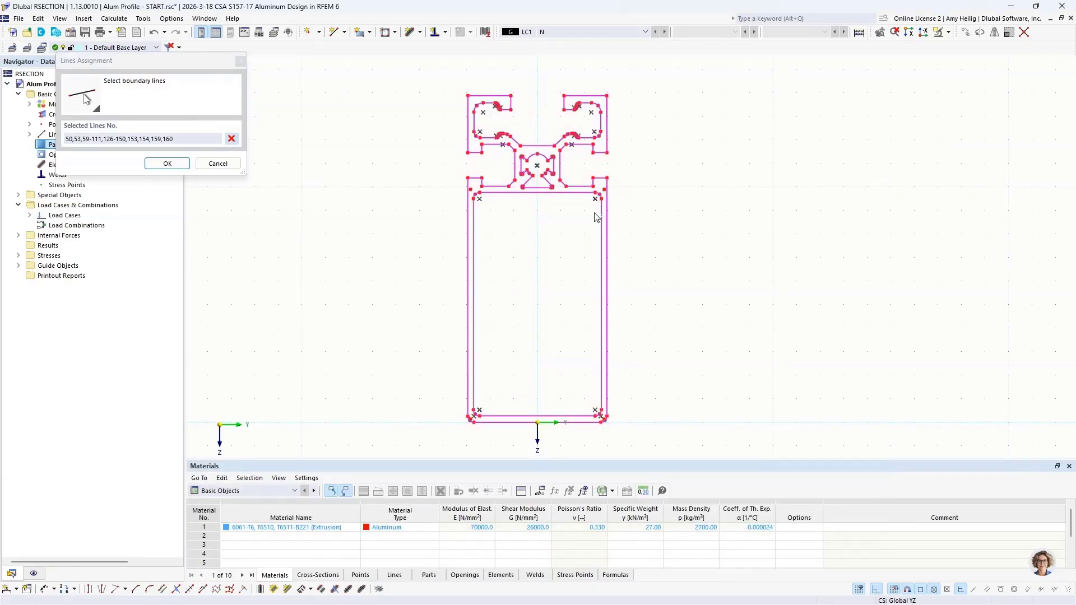
{"action": "scroll", "coordinate": [542, 166], "scroll_direction": "up", "scroll_amount": 5}
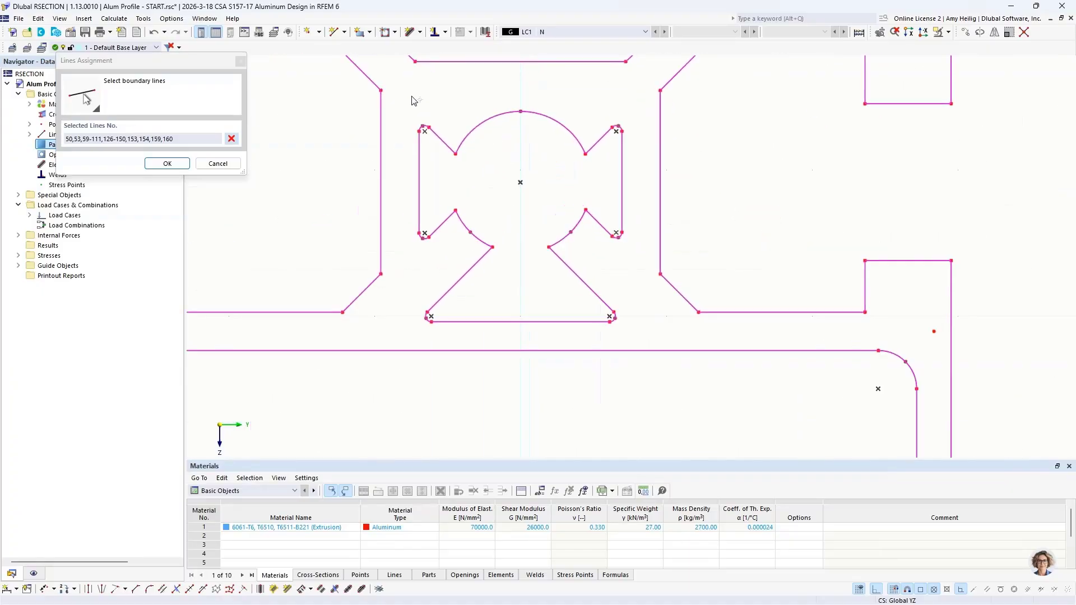
{"action": "left_click_drag", "start_coordinate": [405, 90], "coordinate": [630, 342]}
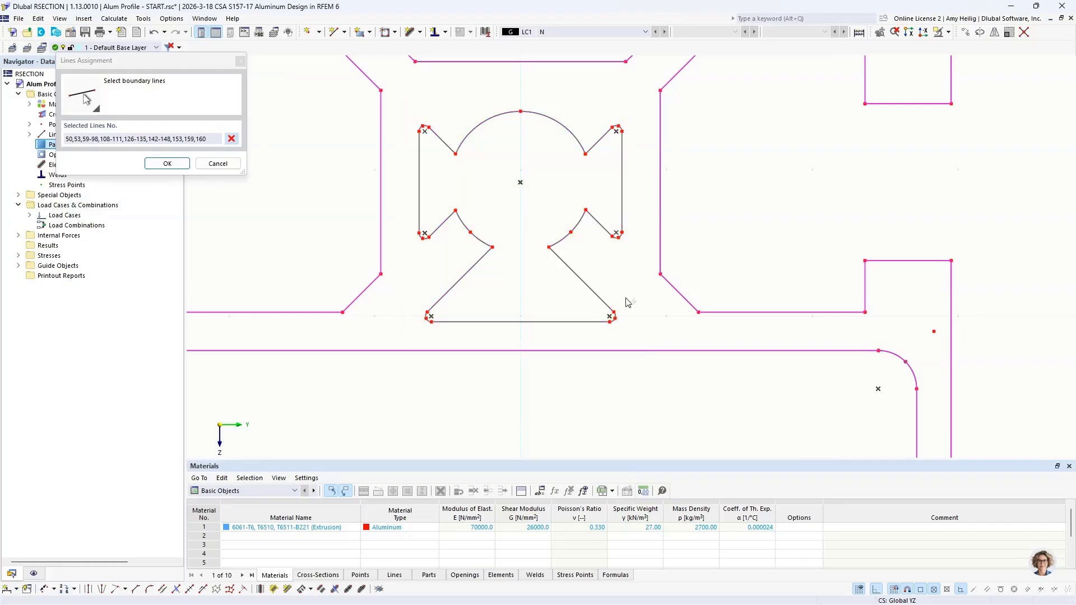
Exclude the large rectangular cavity's inner lines from the boundary selection and create the part
{"action": "scroll", "coordinate": [619, 267], "scroll_direction": "down", "scroll_amount": 3}
{"action": "scroll", "coordinate": [617, 264], "scroll_direction": "down", "scroll_amount": 1}
{"action": "middle_click_drag", "start_coordinate": [627, 339], "coordinate": [581, 175]}
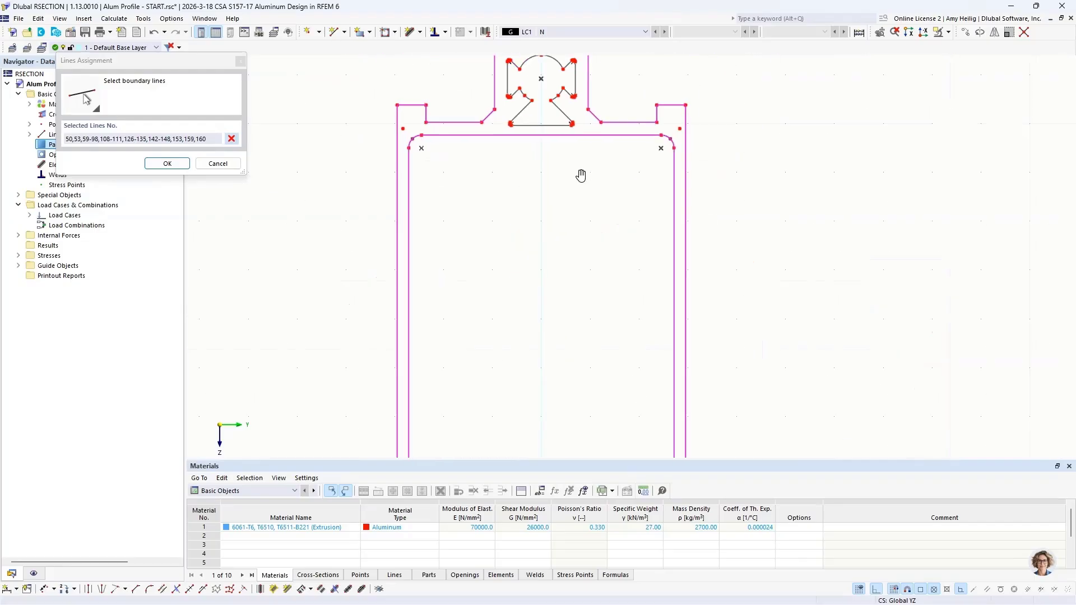
{"action": "scroll", "coordinate": [581, 175], "scroll_direction": "down", "scroll_amount": 1}
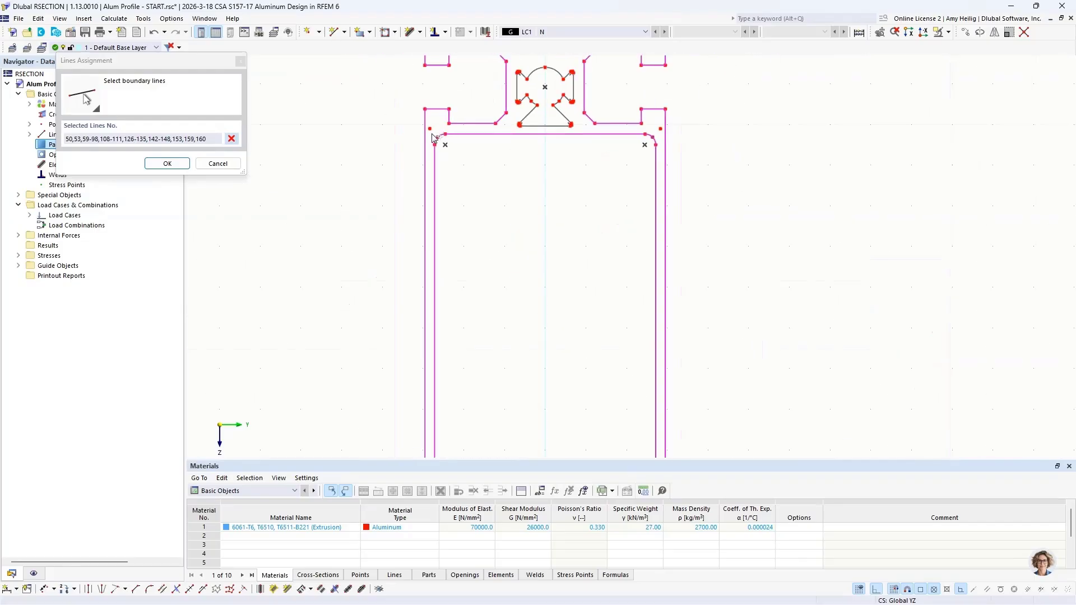
{"action": "left_click_drag", "start_coordinate": [430, 134], "coordinate": [661, 425]}
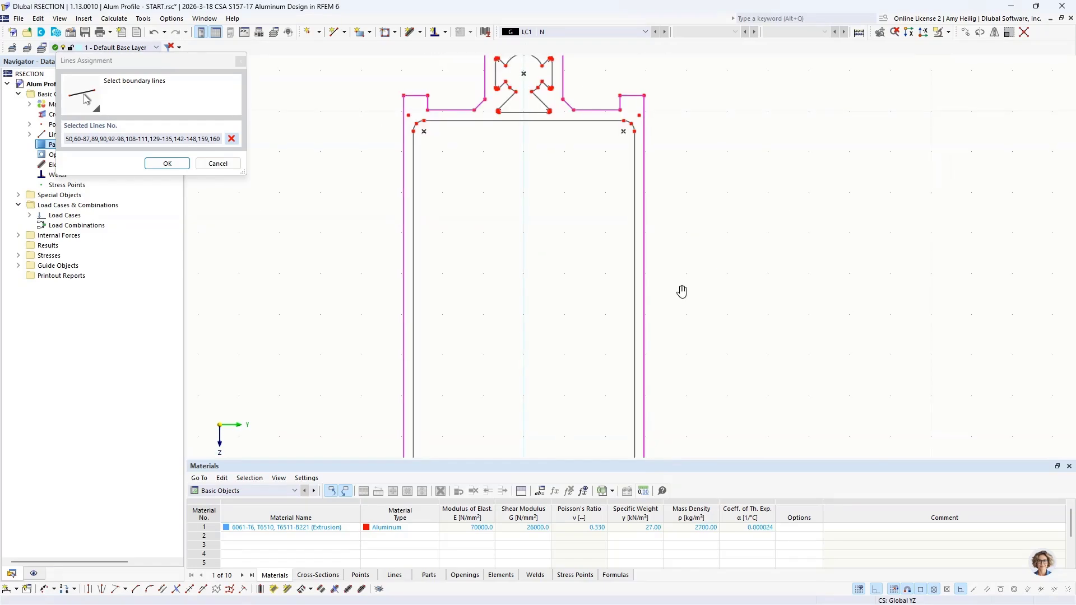
{"action": "left_click", "coordinate": [168, 164]}
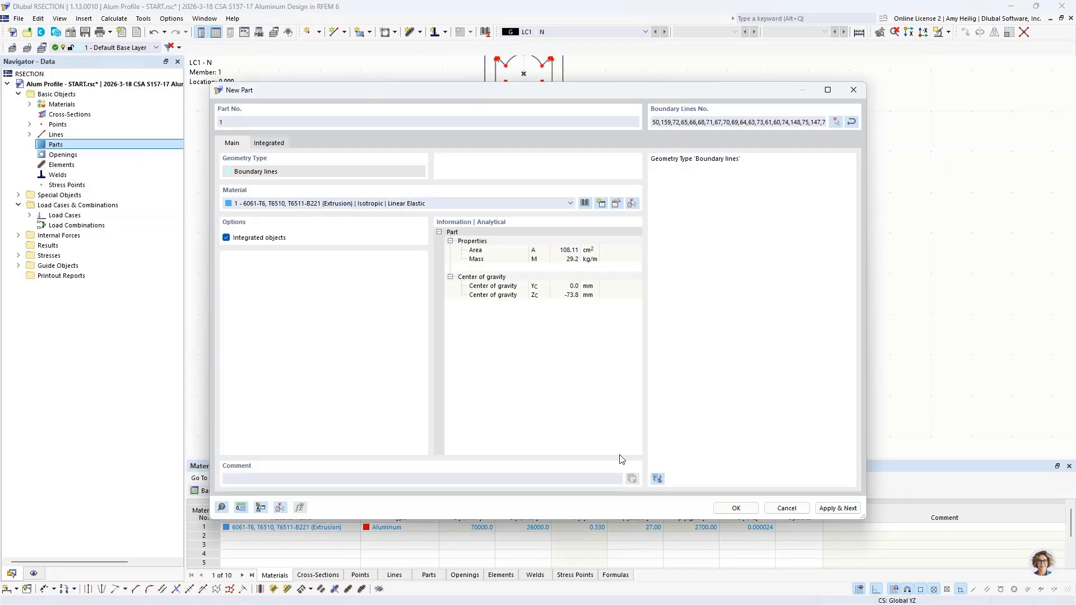
{"action": "left_click", "coordinate": [732, 507]}
{"action": "scroll", "coordinate": [611, 268], "scroll_direction": "down", "scroll_amount": 3}
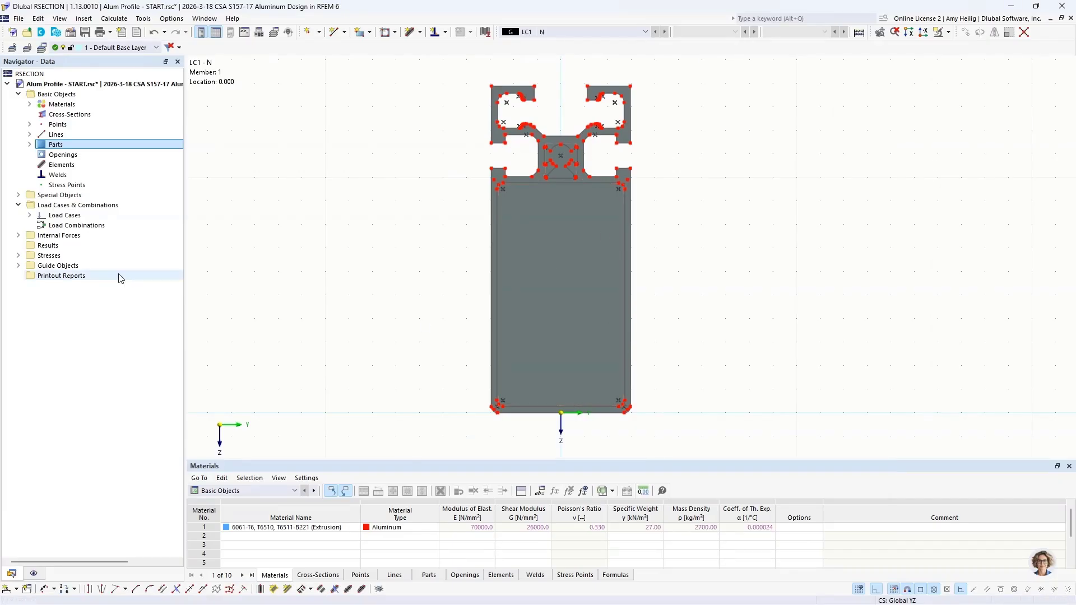
Create an opening in the part from all boundary lines of the small upper cavity
{"action": "right_click", "coordinate": [71, 157]}
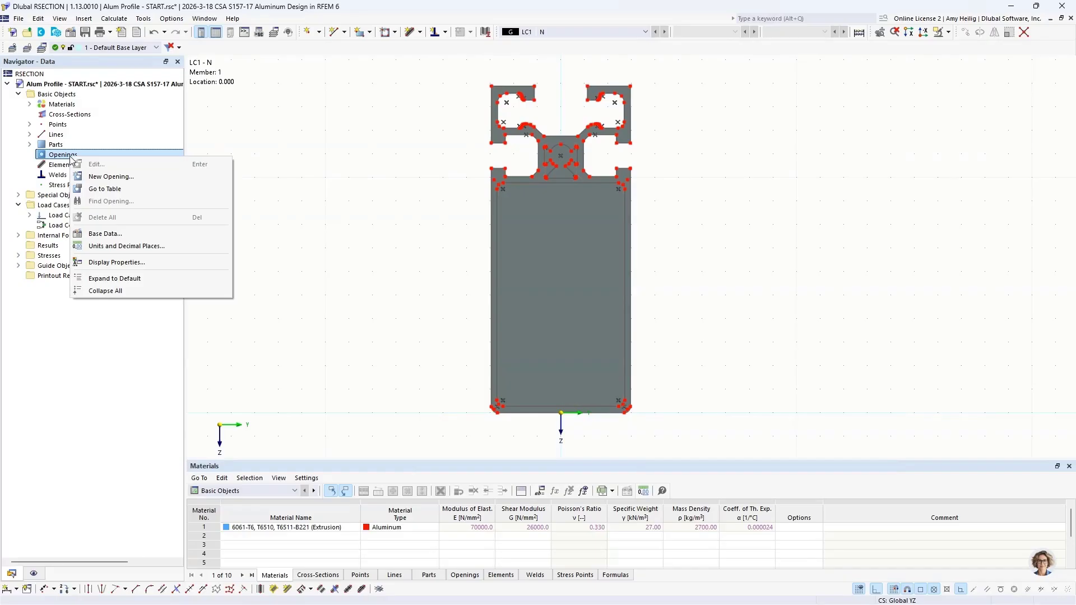
{"action": "left_click", "coordinate": [94, 179]}
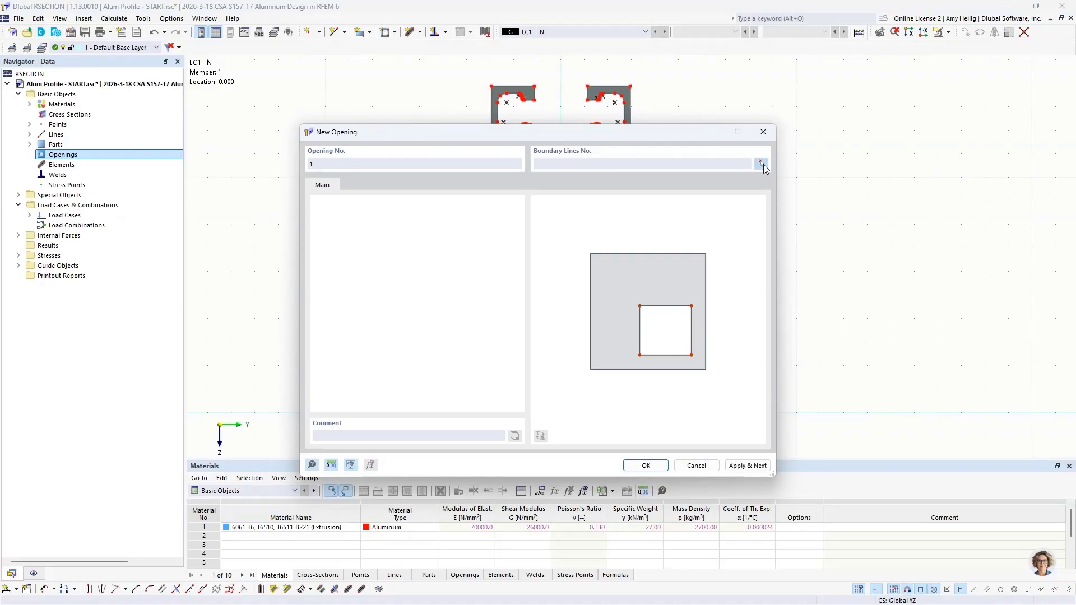
{"action": "left_click", "coordinate": [762, 163]}
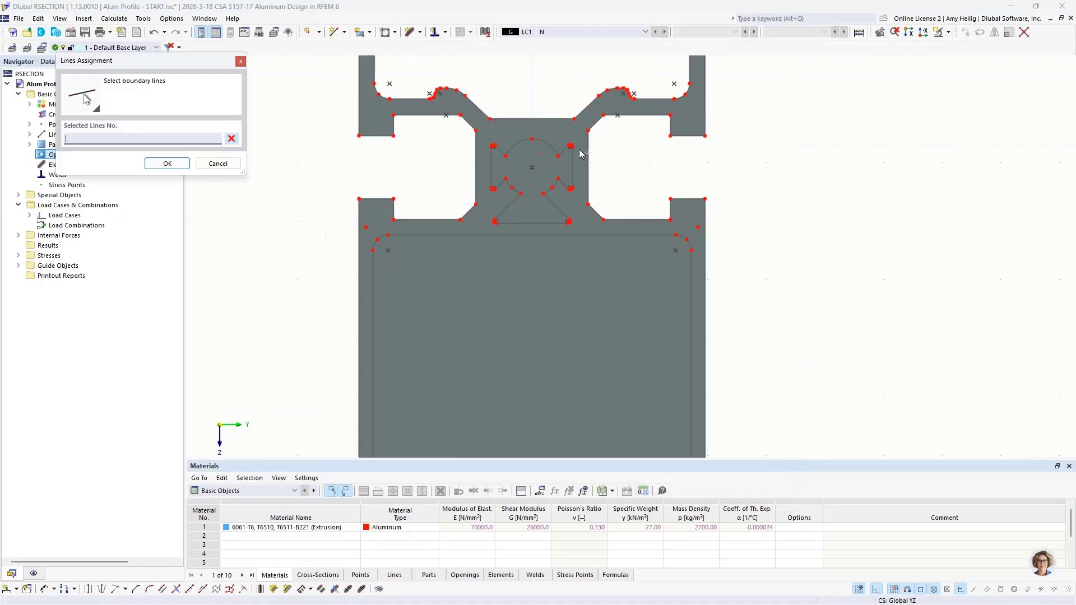
{"action": "scroll", "coordinate": [583, 153], "scroll_direction": "up", "scroll_amount": 3}
{"action": "left_click_drag", "start_coordinate": [381, 104], "coordinate": [577, 313]}
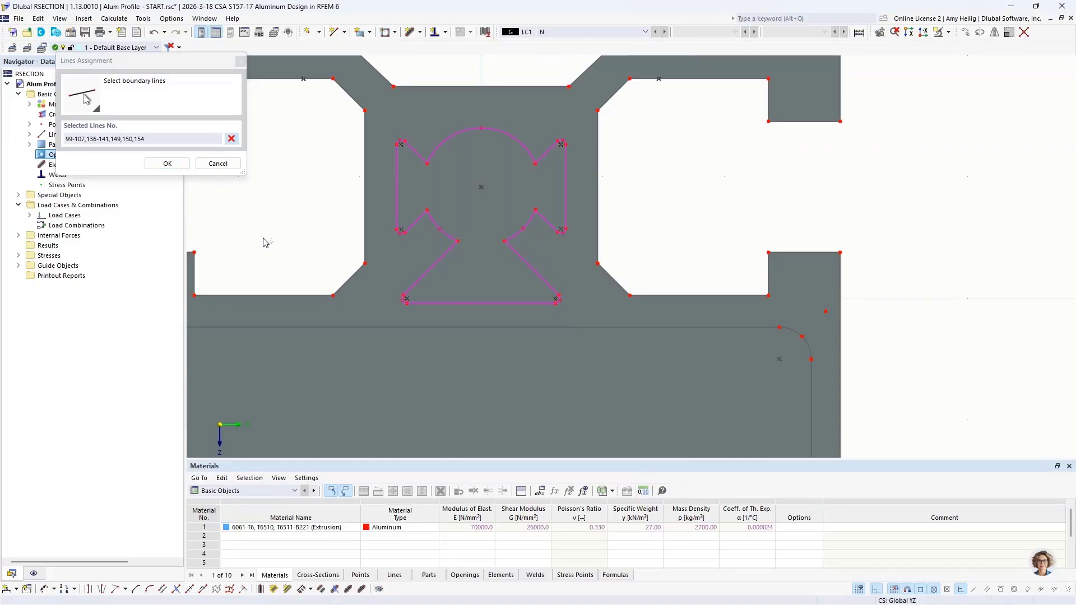
{"action": "left_click", "coordinate": [167, 163]}
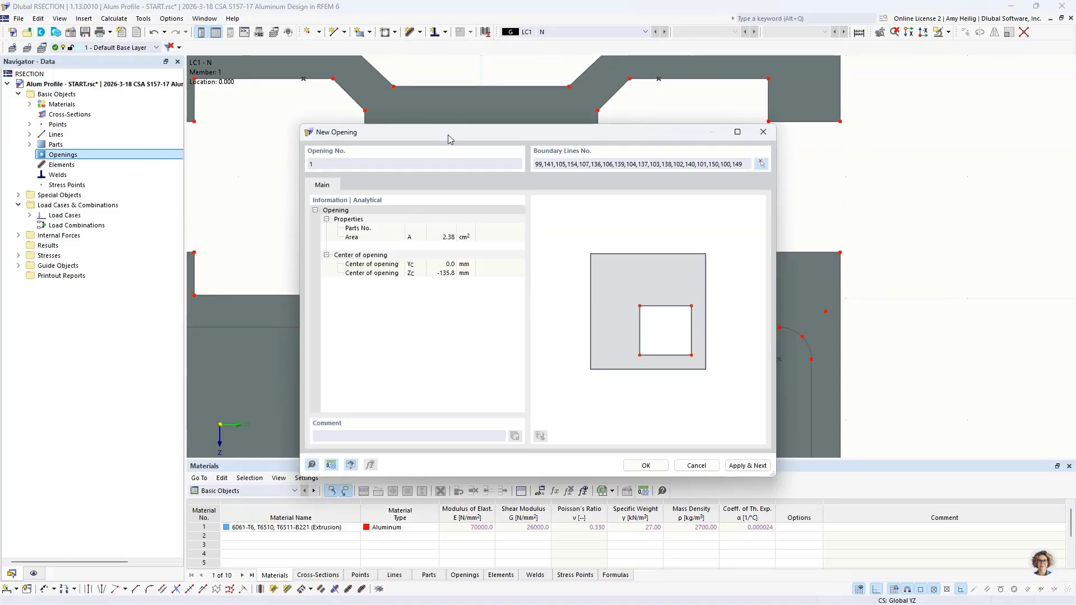
{"action": "left_click_drag", "start_coordinate": [448, 136], "coordinate": [694, 124]}
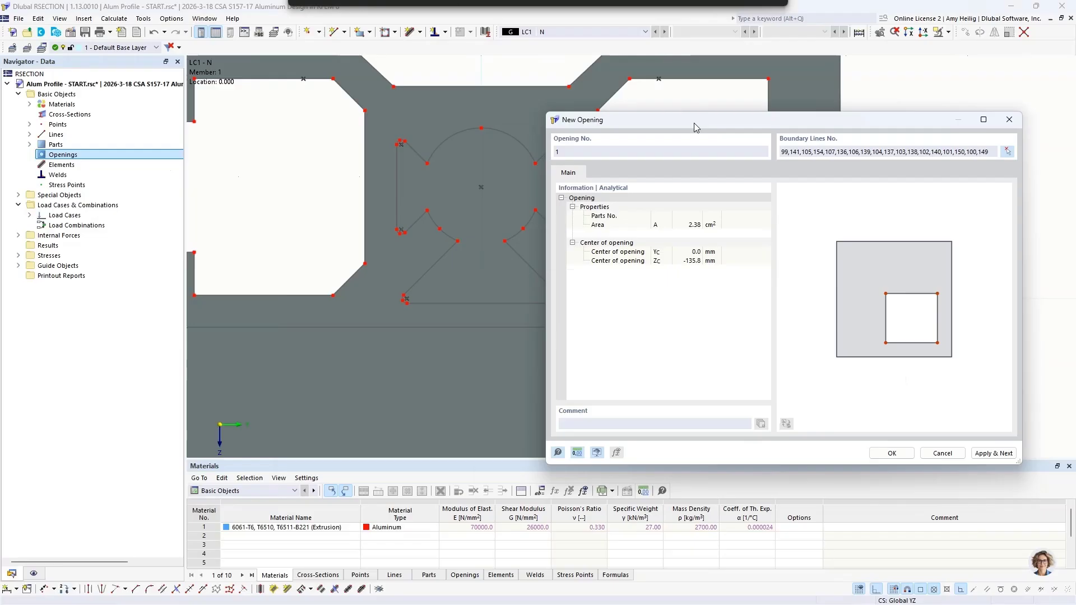
{"action": "left_click", "coordinate": [995, 454]}
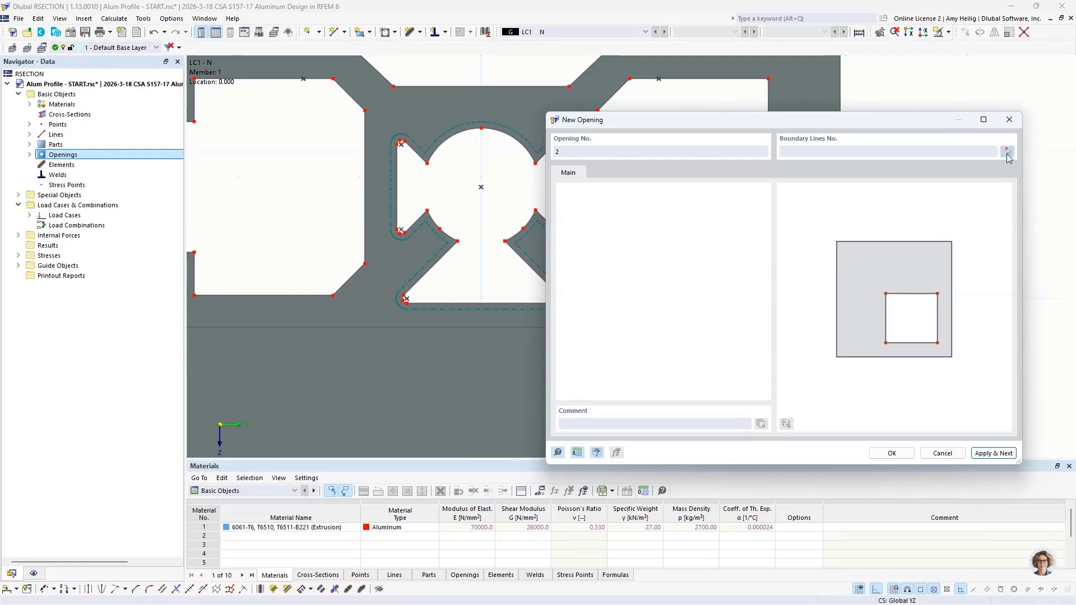
Create a second opening in the part from all inner boundary lines of the large rectangular cavity
{"action": "left_click", "coordinate": [1007, 151]}
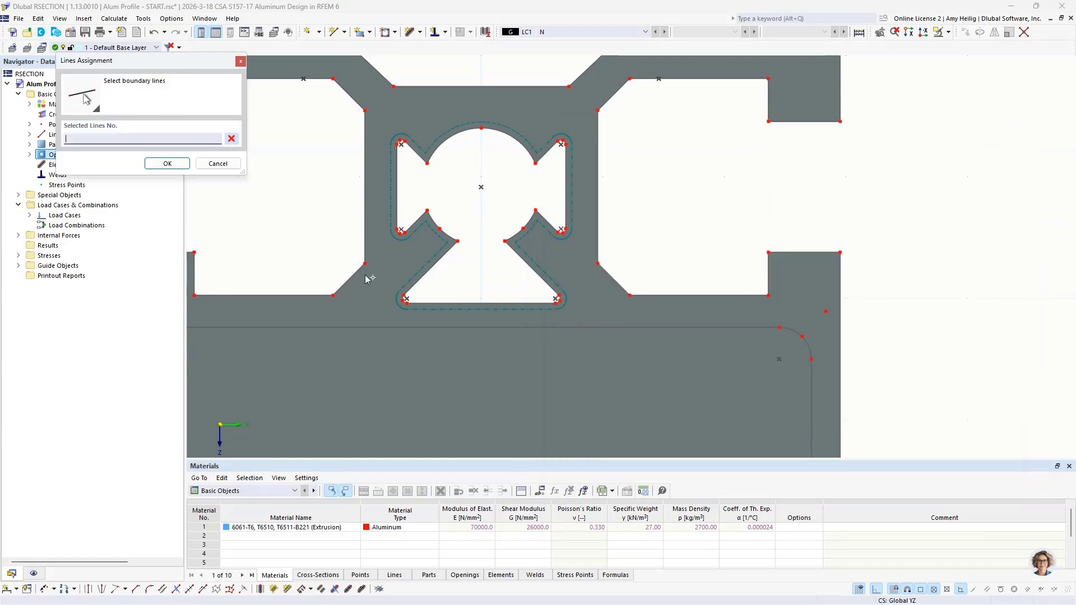
{"action": "scroll", "coordinate": [361, 277], "scroll_direction": "down", "scroll_amount": 3}
{"action": "middle_click_drag", "start_coordinate": [414, 342], "coordinate": [564, 173]}
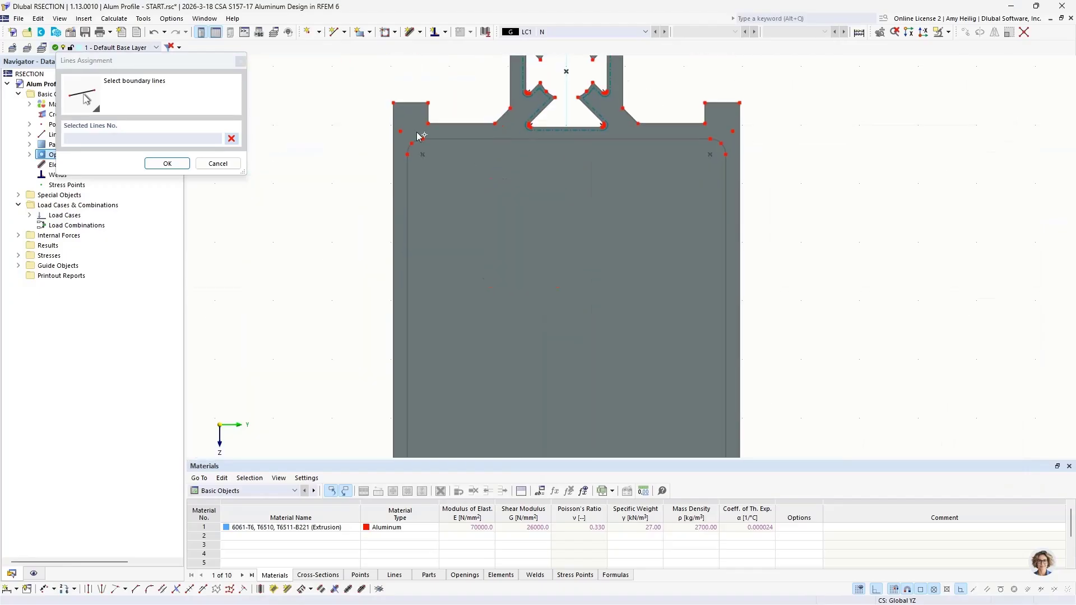
{"action": "left_click_drag", "start_coordinate": [404, 136], "coordinate": [731, 438]}
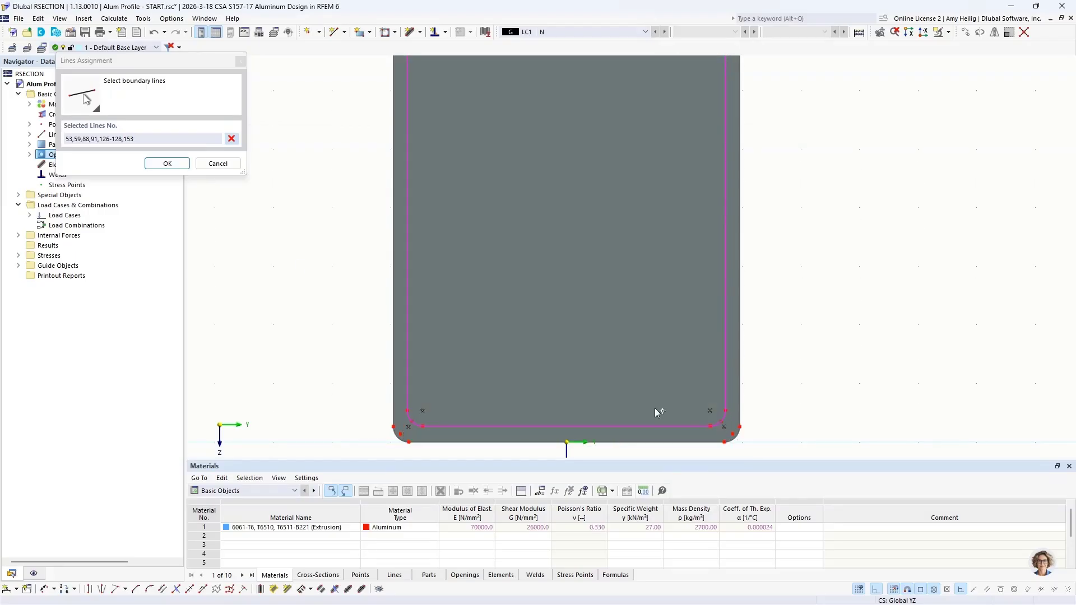
{"action": "left_click", "coordinate": [167, 163]}
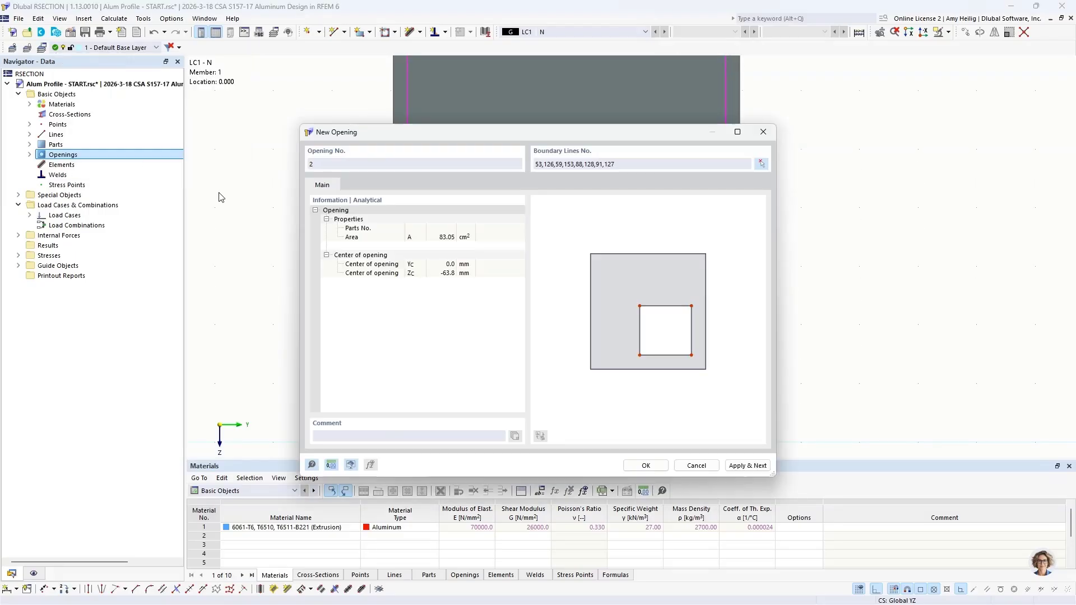
{"action": "left_click", "coordinate": [646, 466]}
Hide the parts and openings in the model display so only the profile's lines and points are shown
{"action": "scroll", "coordinate": [681, 290], "scroll_direction": "down", "scroll_amount": 3}
{"action": "middle_click_drag", "start_coordinate": [671, 266], "coordinate": [560, 339]}
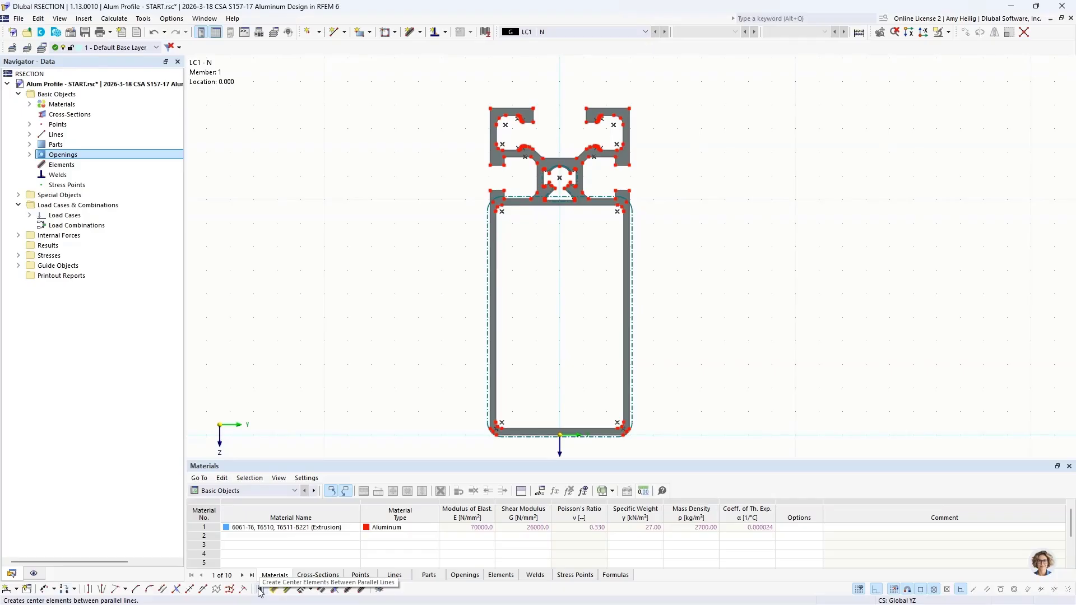
{"action": "left_click", "coordinate": [34, 574]}
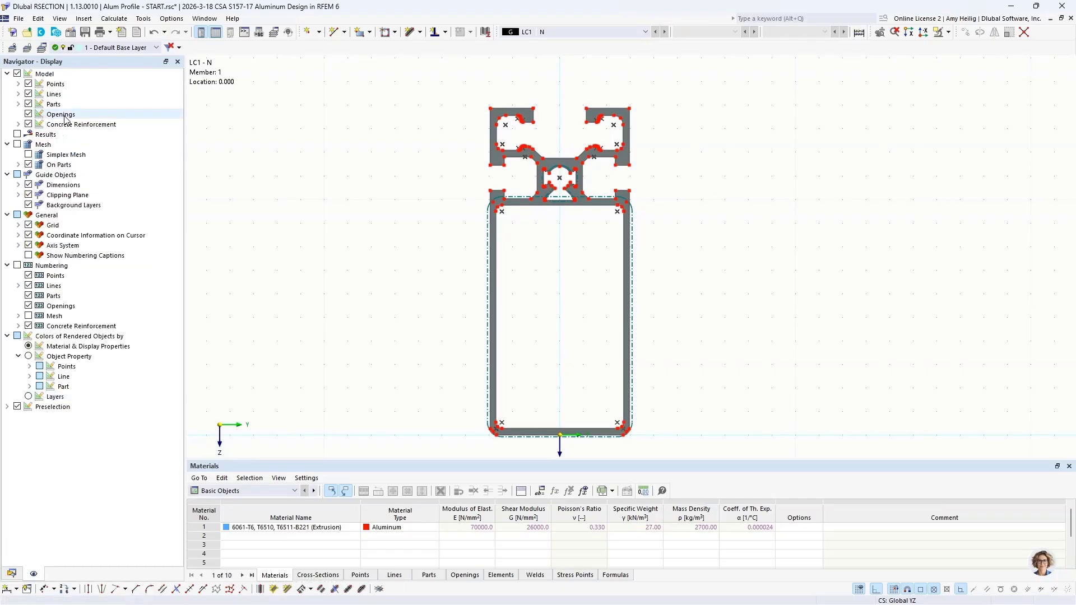
{"action": "left_click", "coordinate": [29, 105]}
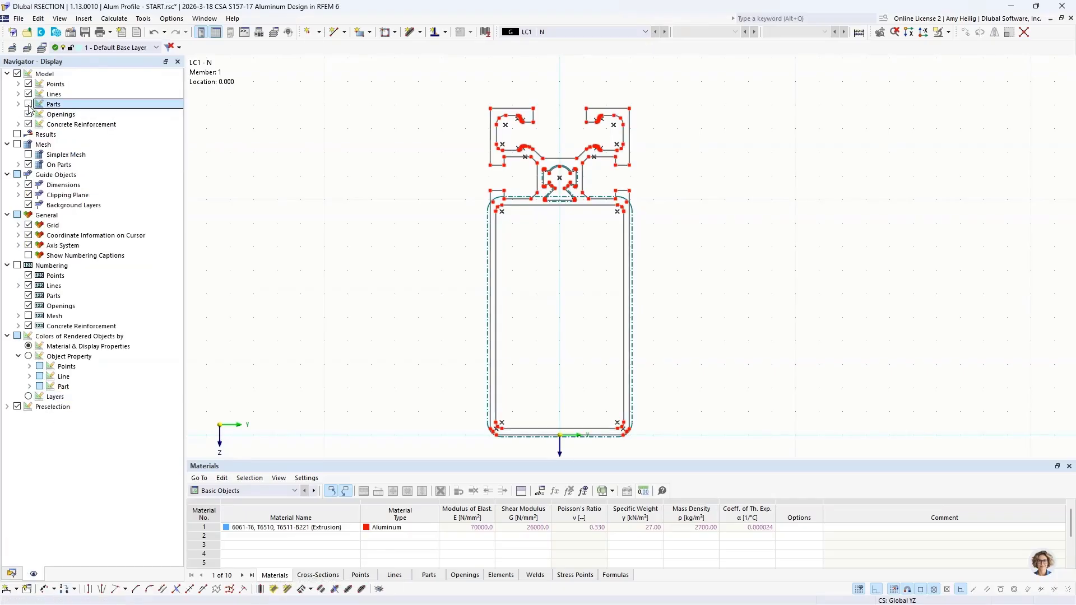
{"action": "left_click", "coordinate": [29, 114]}
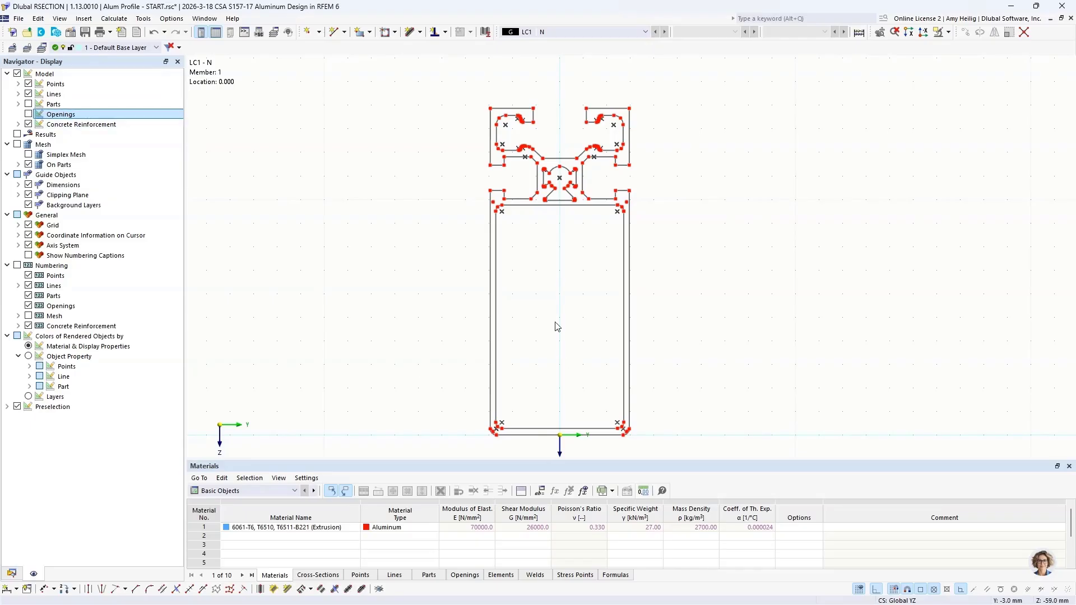
Create 6061-T6 center elements between the parallel lines of the large cavity's bottom wall and both of its side walls
{"action": "middle_click_drag", "start_coordinate": [560, 404], "coordinate": [550, 380]}
{"action": "scroll", "coordinate": [547, 402], "scroll_direction": "up", "scroll_amount": 3}
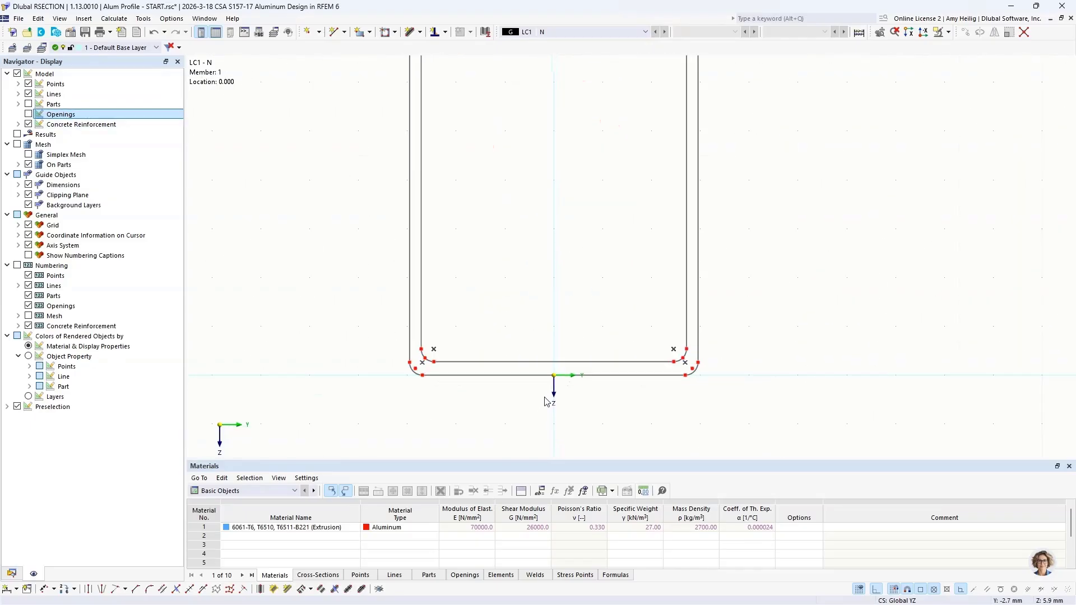
{"action": "scroll", "coordinate": [548, 397], "scroll_direction": "up", "scroll_amount": 3}
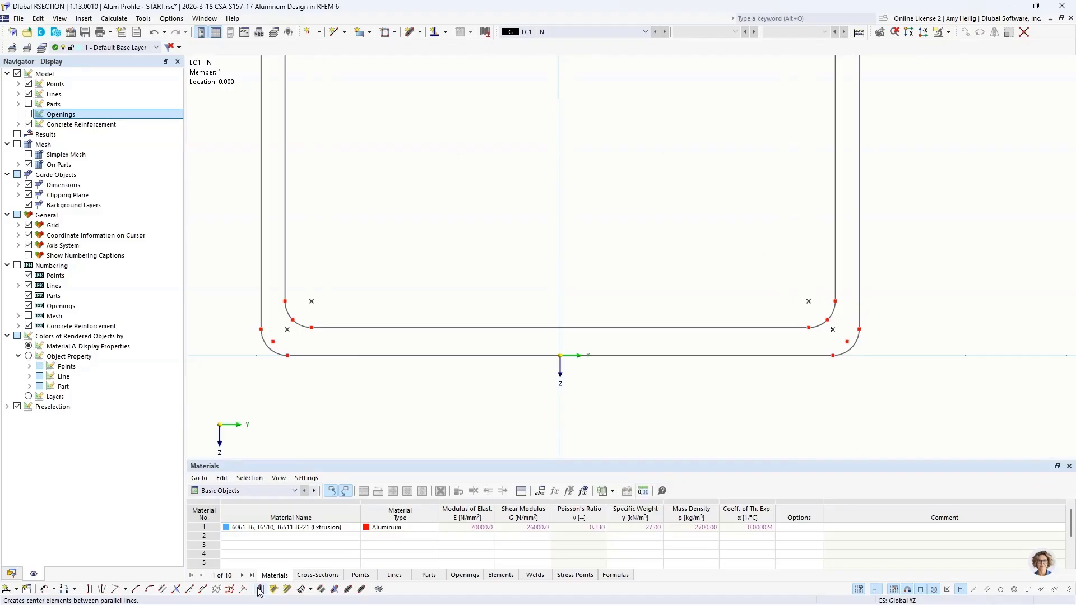
{"action": "left_click", "coordinate": [260, 589]}
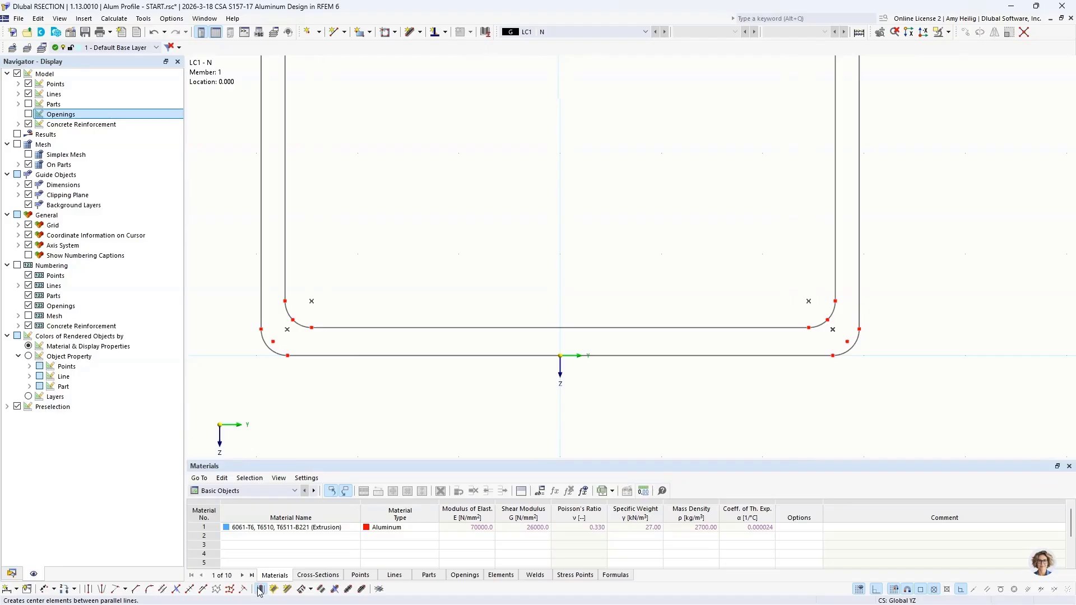
{"action": "left_click", "coordinate": [463, 356]}
{"action": "left_click", "coordinate": [461, 328]}
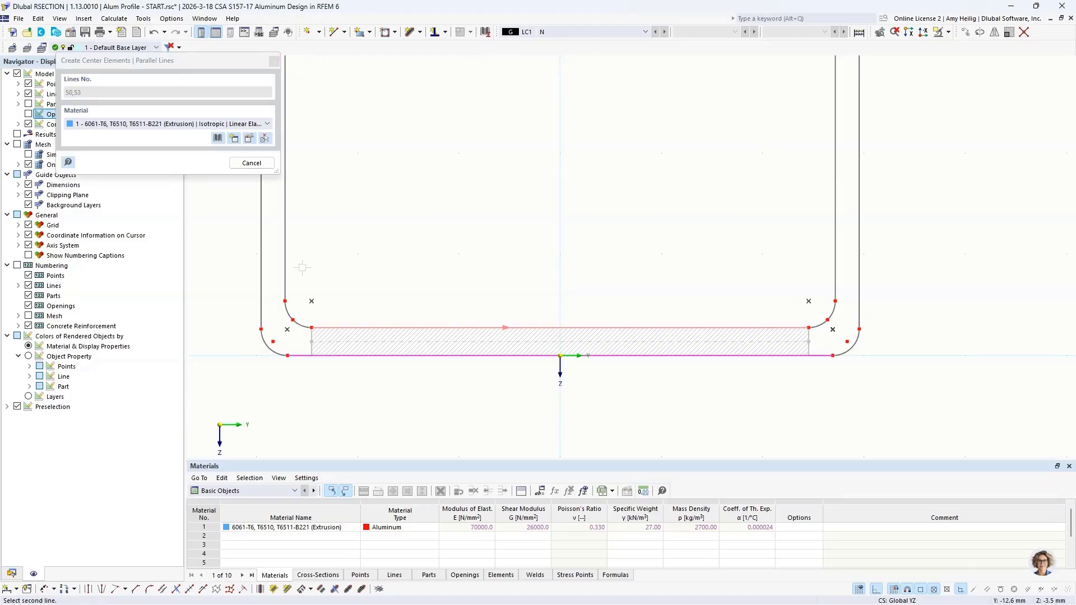
{"action": "left_click", "coordinate": [285, 255]}
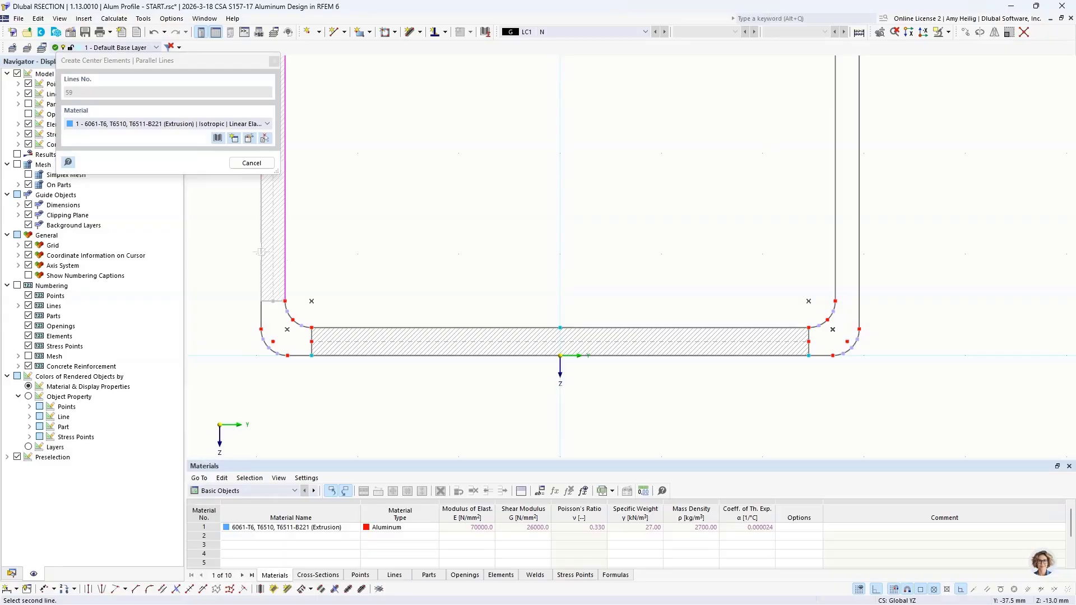
{"action": "left_click", "coordinate": [261, 252]}
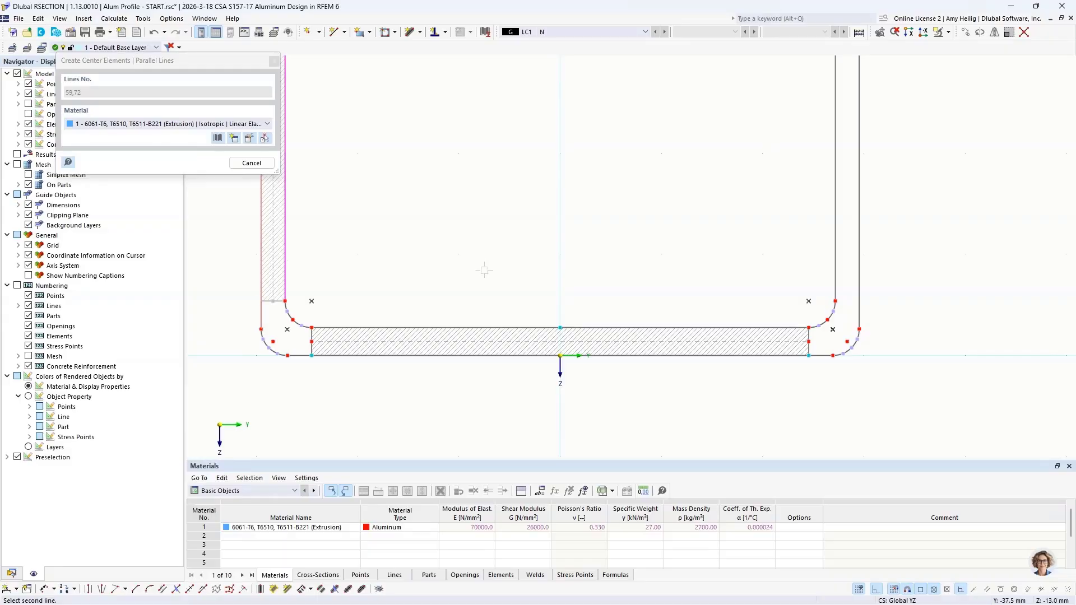
{"action": "left_click", "coordinate": [836, 275]}
{"action": "left_click", "coordinate": [859, 276]}
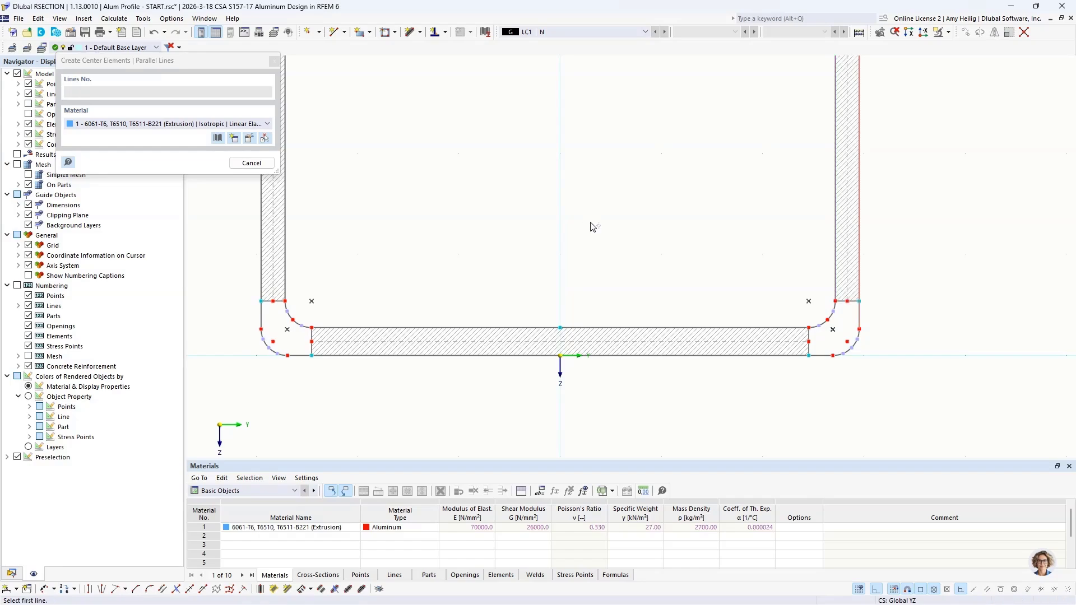
Create a center element between the large cavity's upper inner line and the left groove's bottom line, and end the command
{"action": "scroll", "coordinate": [591, 227], "scroll_direction": "down", "scroll_amount": 5}
{"action": "middle_click_drag", "start_coordinate": [581, 148], "coordinate": [558, 377]}
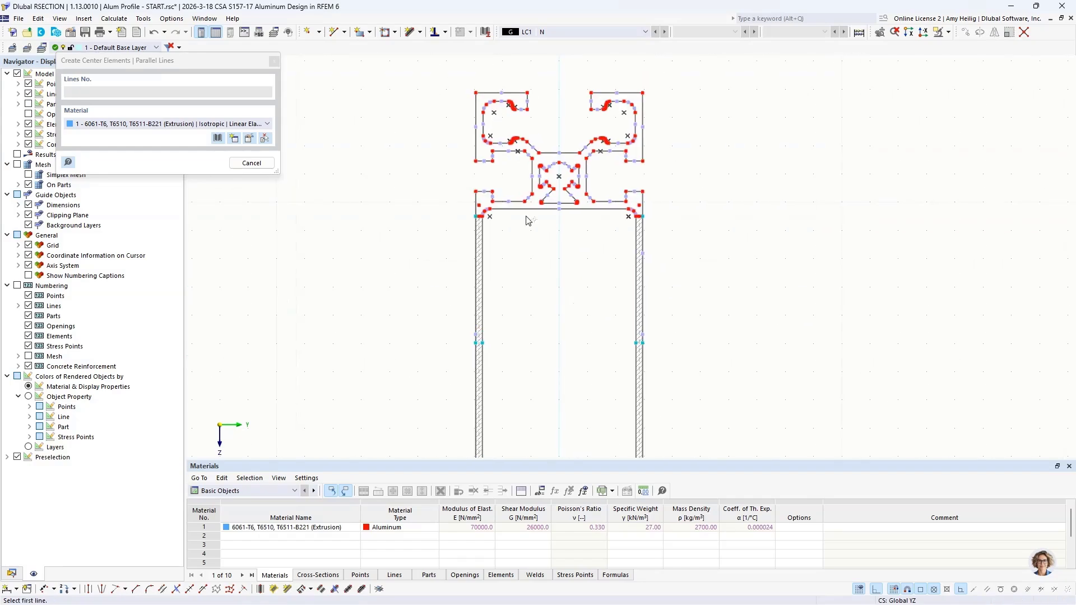
{"action": "scroll", "coordinate": [527, 220], "scroll_direction": "up", "scroll_amount": 5}
{"action": "left_click", "coordinate": [518, 208]}
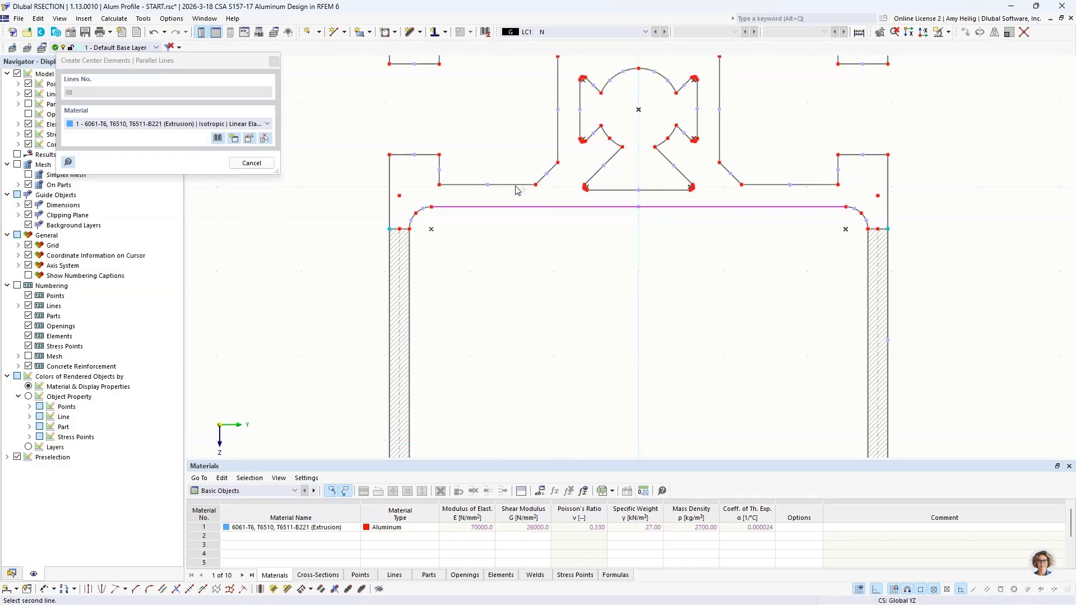
{"action": "left_click", "coordinate": [517, 187]}
{"action": "key", "text": "Escape"}
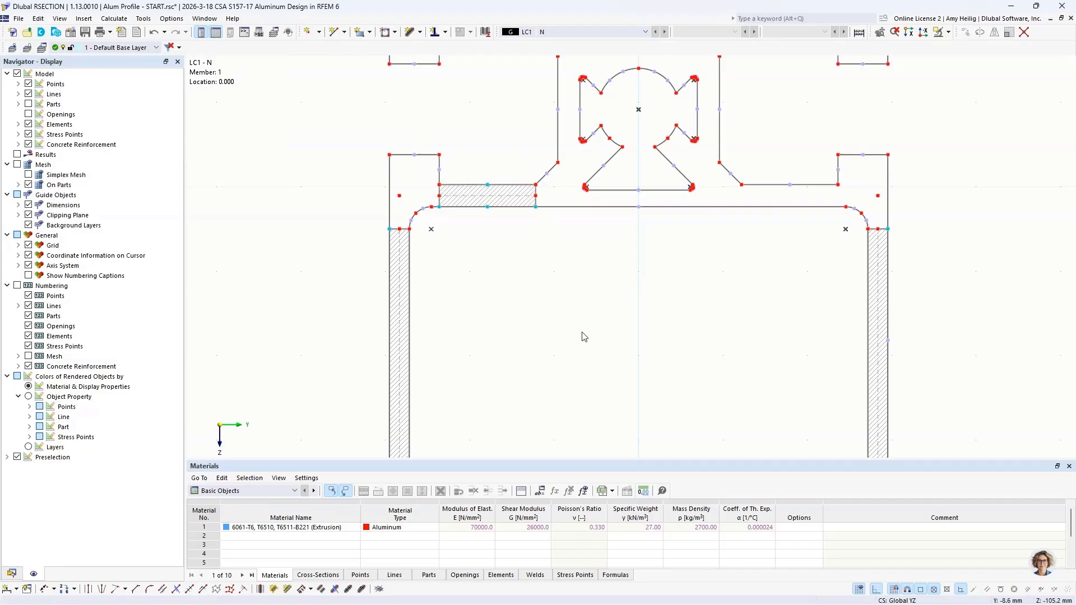
Move the lower end points of both side-wall elements down to the bottom element's centerline, with displacement Y 0 and Z 5.1 mm
{"action": "scroll", "coordinate": [583, 336], "scroll_direction": "down", "scroll_amount": 2}
{"action": "middle_click_drag", "start_coordinate": [622, 418], "coordinate": [567, 49]}
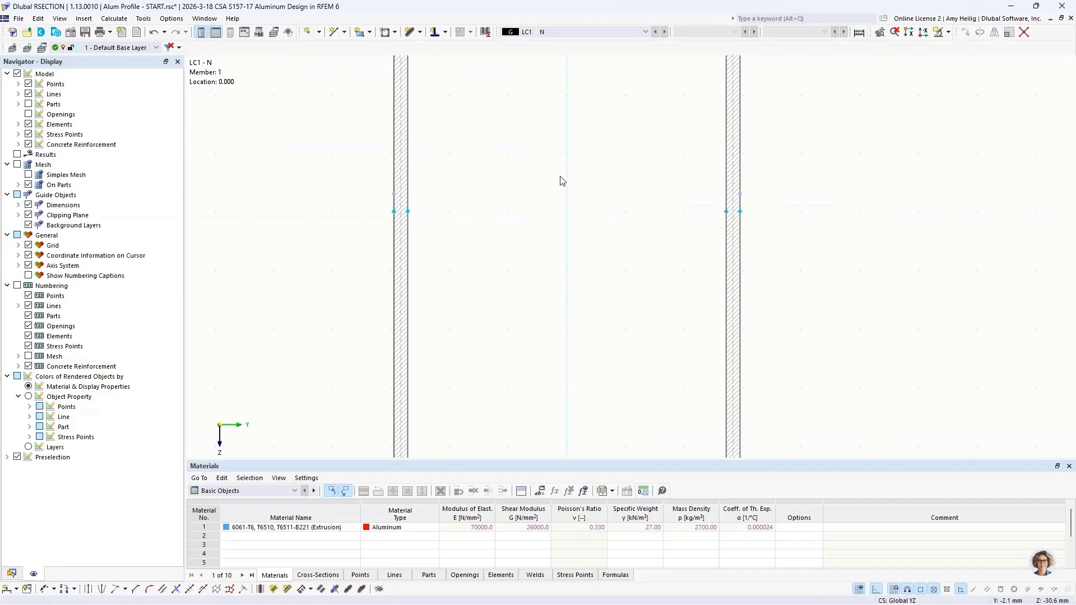
{"action": "scroll", "coordinate": [565, 293], "scroll_direction": "up", "scroll_amount": 3}
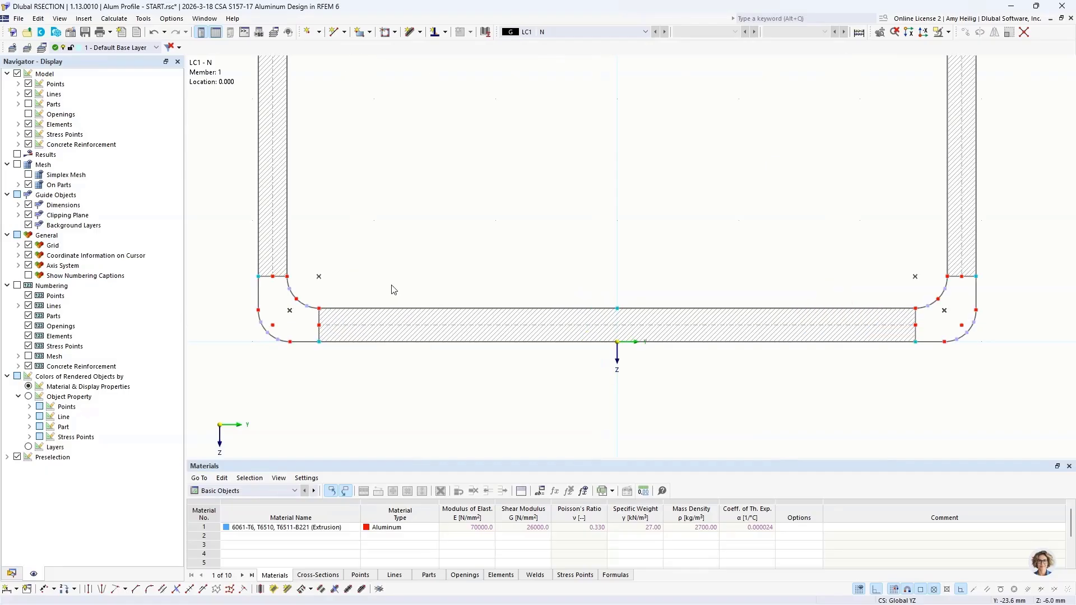
{"action": "left_click", "coordinate": [273, 278]}
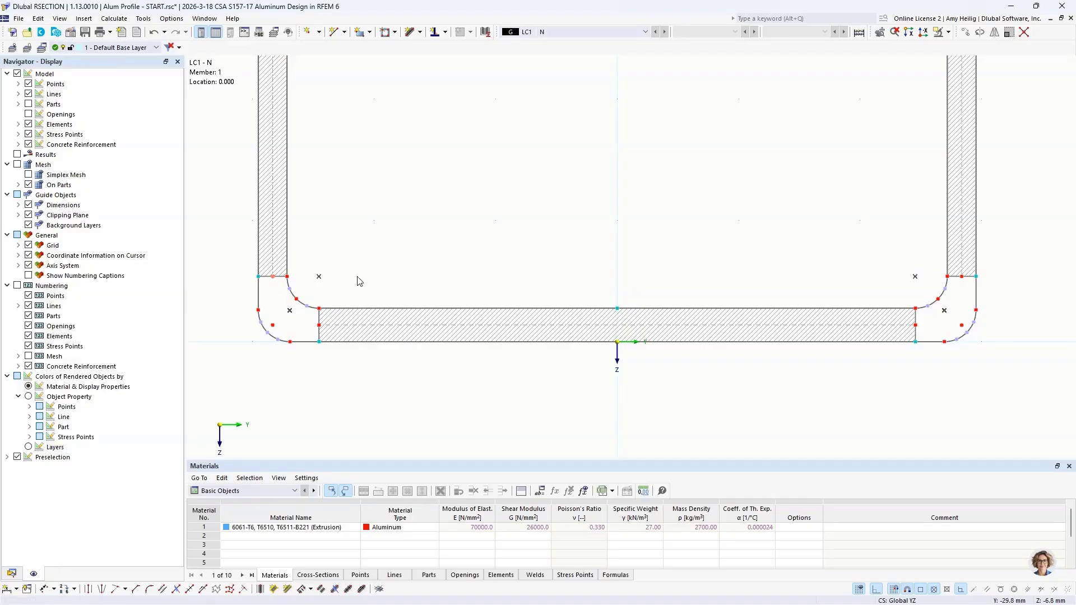
{"action": "left_click", "coordinate": [963, 278]}
{"action": "left_click", "coordinate": [965, 33]}
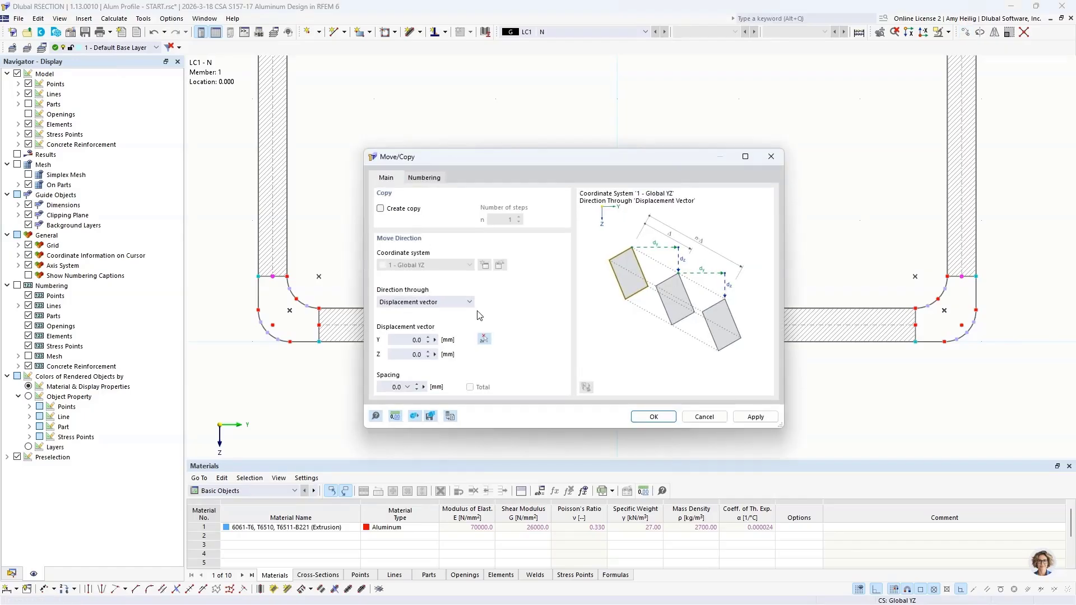
{"action": "left_click", "coordinate": [484, 341]}
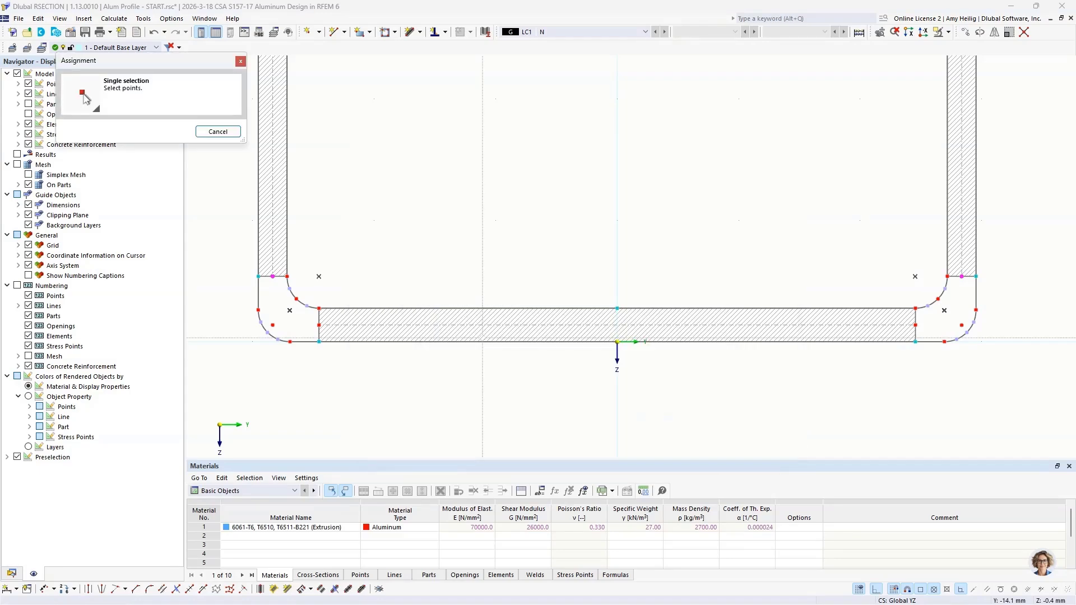
{"action": "left_click", "coordinate": [272, 276]}
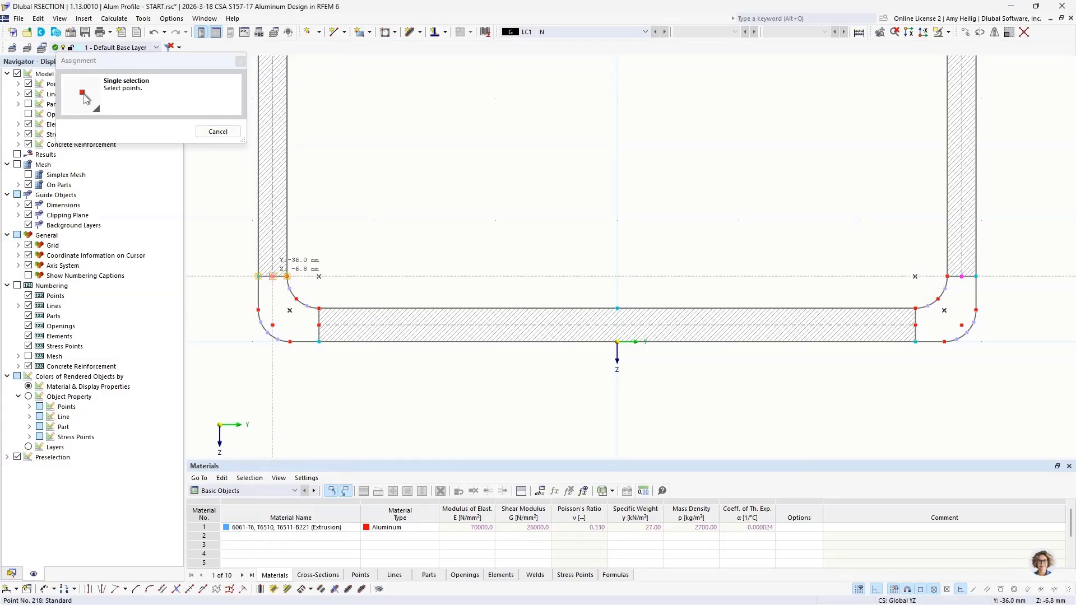
{"action": "left_click", "coordinate": [319, 325]}
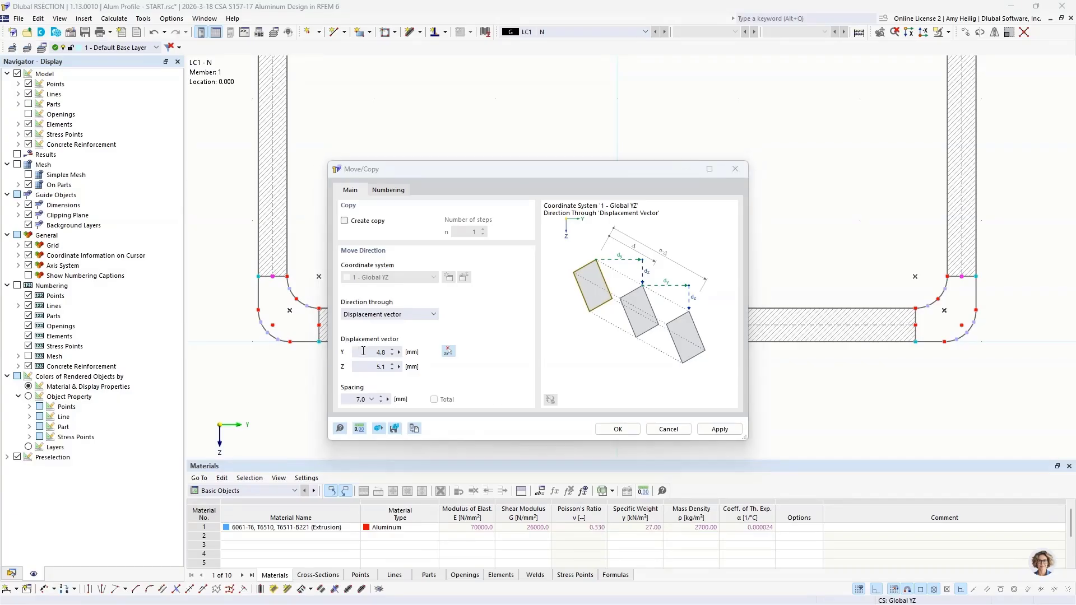
{"action": "left_click", "coordinate": [427, 363]}
{"action": "type", "text": "0"}
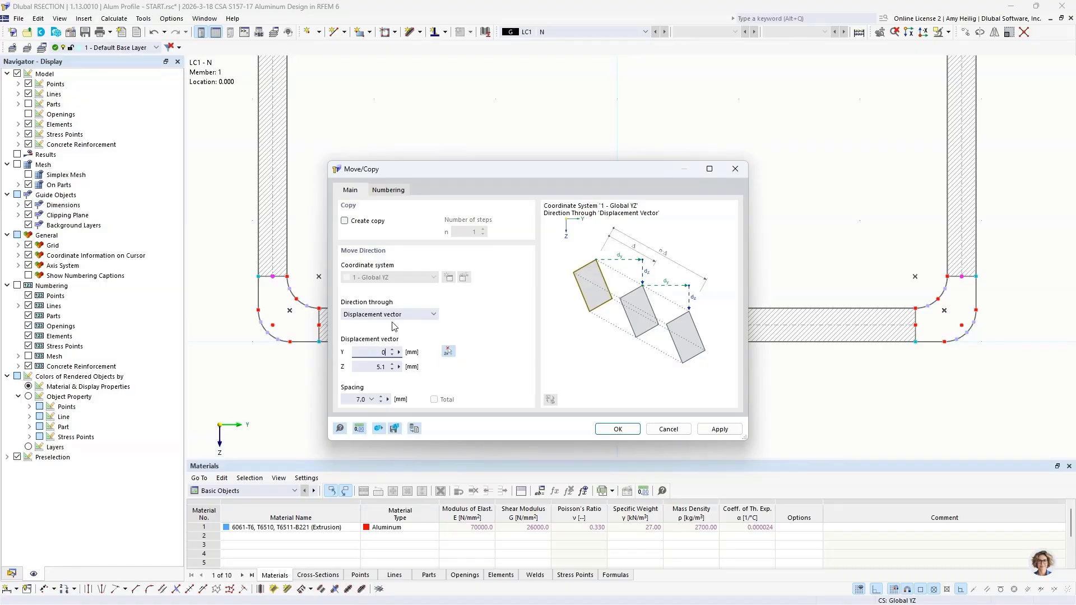
{"action": "left_click", "coordinate": [618, 429]}
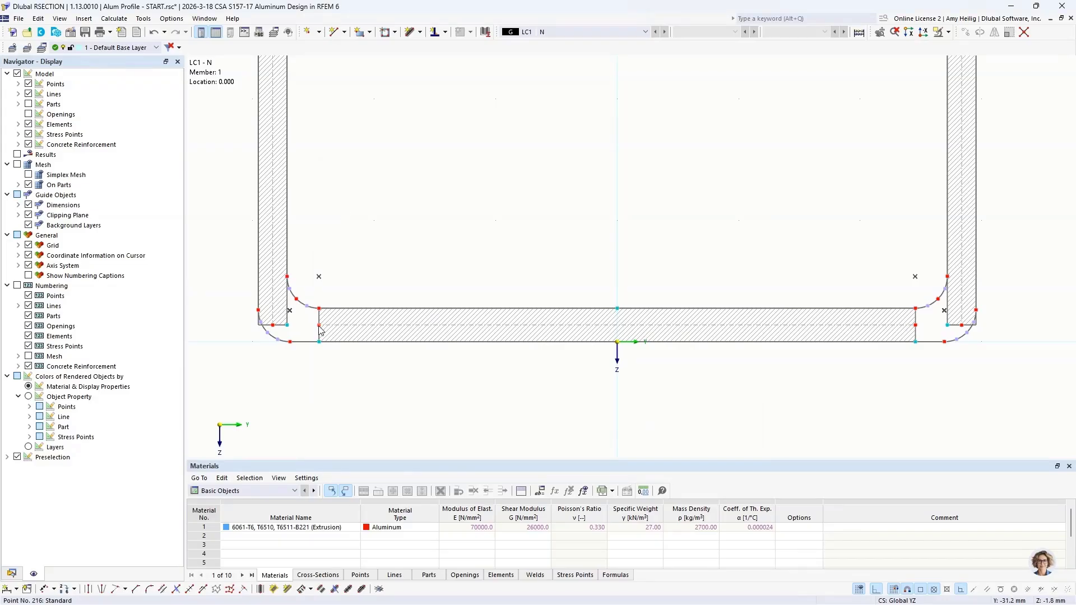
Extend both ends of the bottom-wall element to meet the lower end points of the side-wall elements
{"action": "left_click_drag", "start_coordinate": [321, 331], "coordinate": [273, 332]}
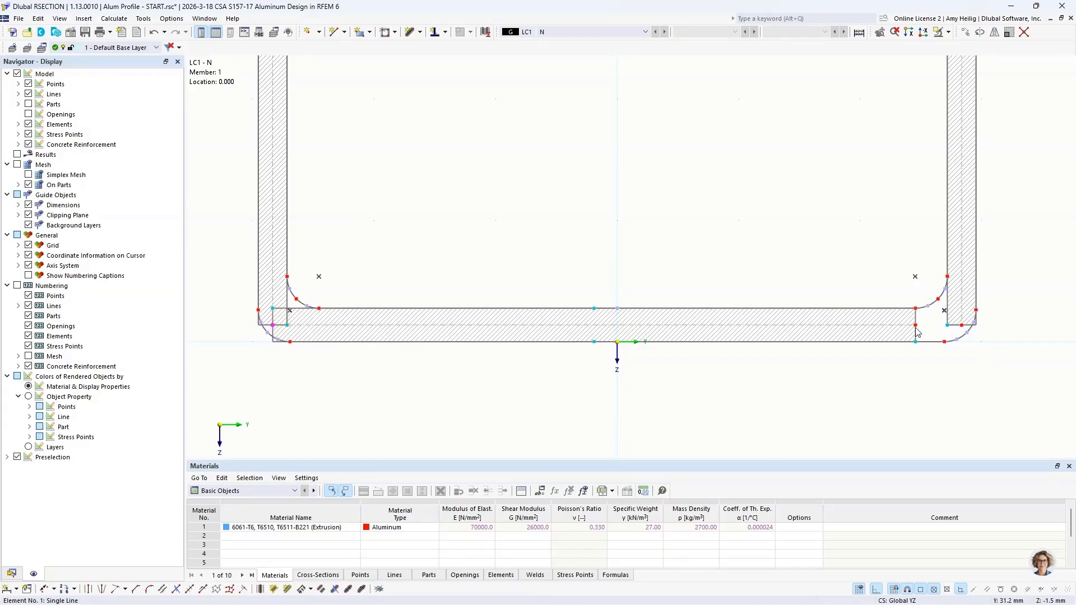
{"action": "left_click_drag", "start_coordinate": [915, 332], "coordinate": [962, 325]}
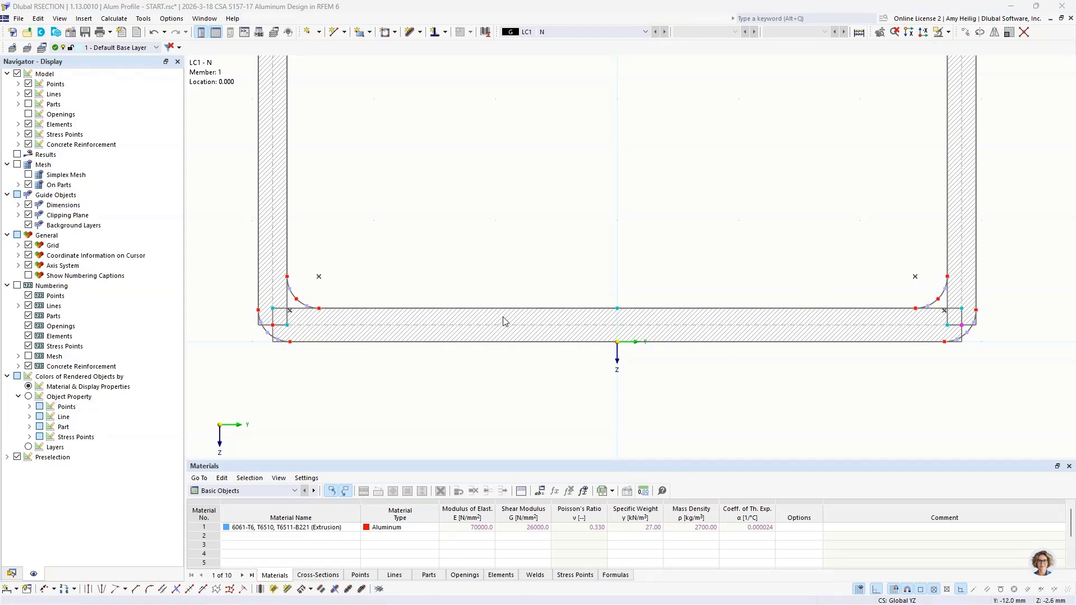
Move the upper end points of both side-wall elements up to the groove element's centerline, with displacement Y 0 and Z -5.0 mm
{"action": "scroll", "coordinate": [503, 320], "scroll_direction": "down", "scroll_amount": 4}
{"action": "scroll", "coordinate": [521, 356], "scroll_direction": "up", "scroll_amount": 5, "text": "shift"}
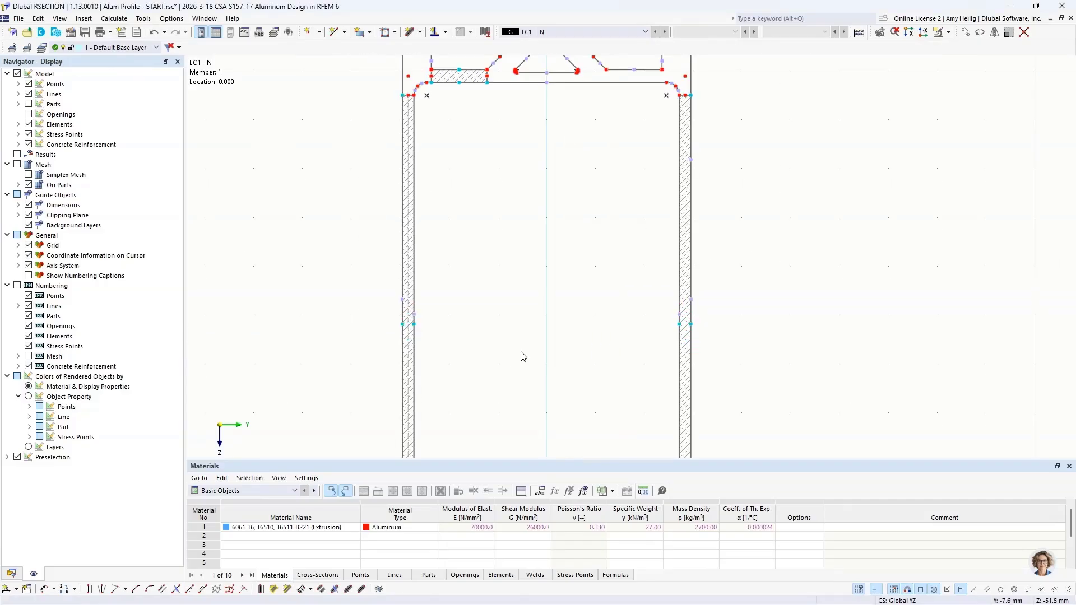
{"action": "scroll", "coordinate": [456, 247], "scroll_direction": "up", "scroll_amount": 5}
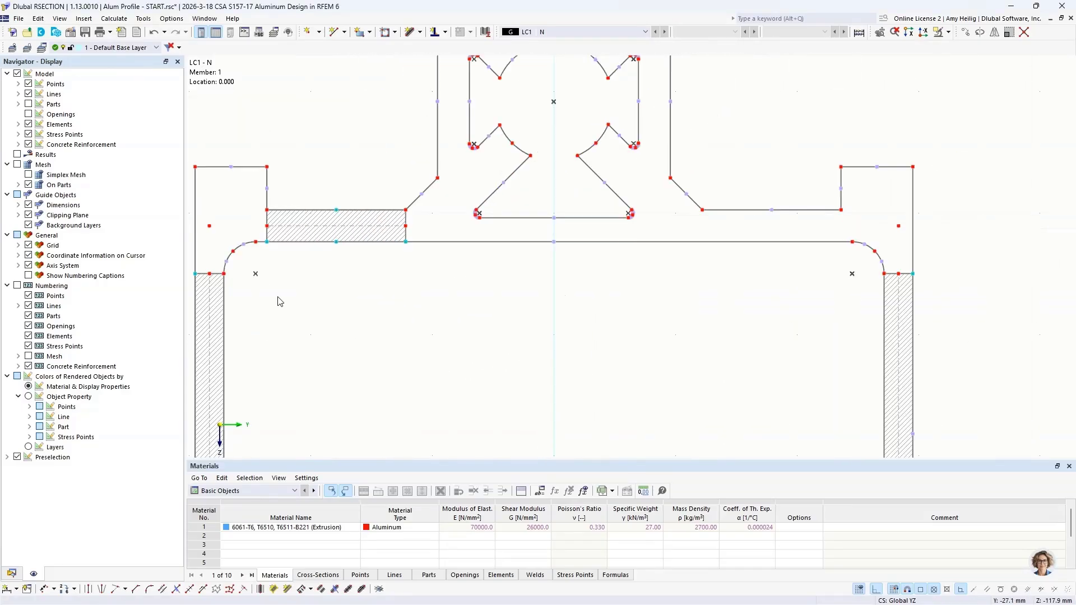
{"action": "left_click", "coordinate": [210, 274]}
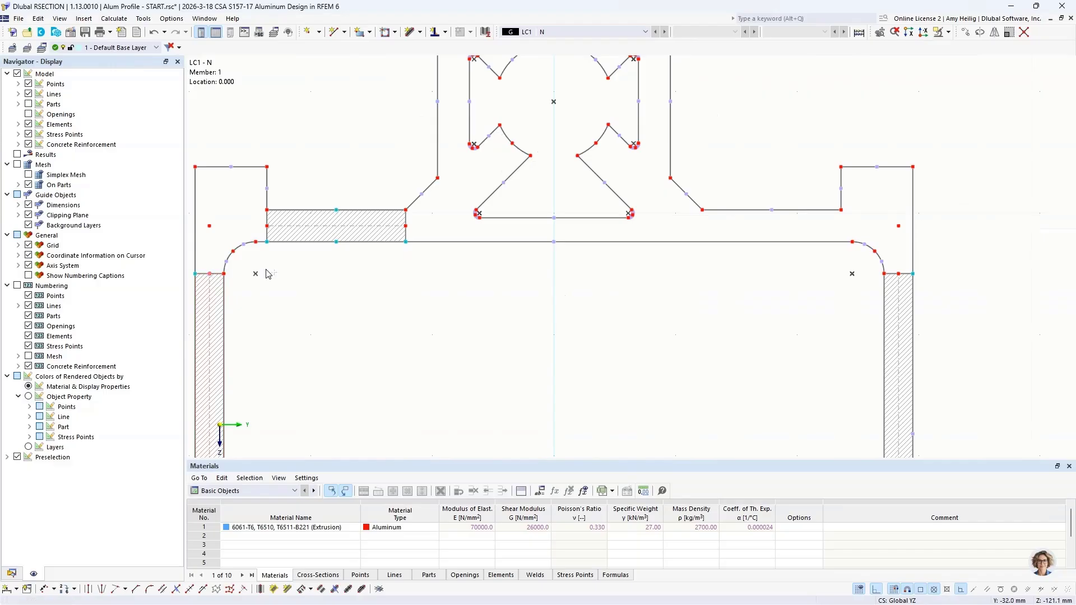
{"action": "left_click", "coordinate": [899, 273]}
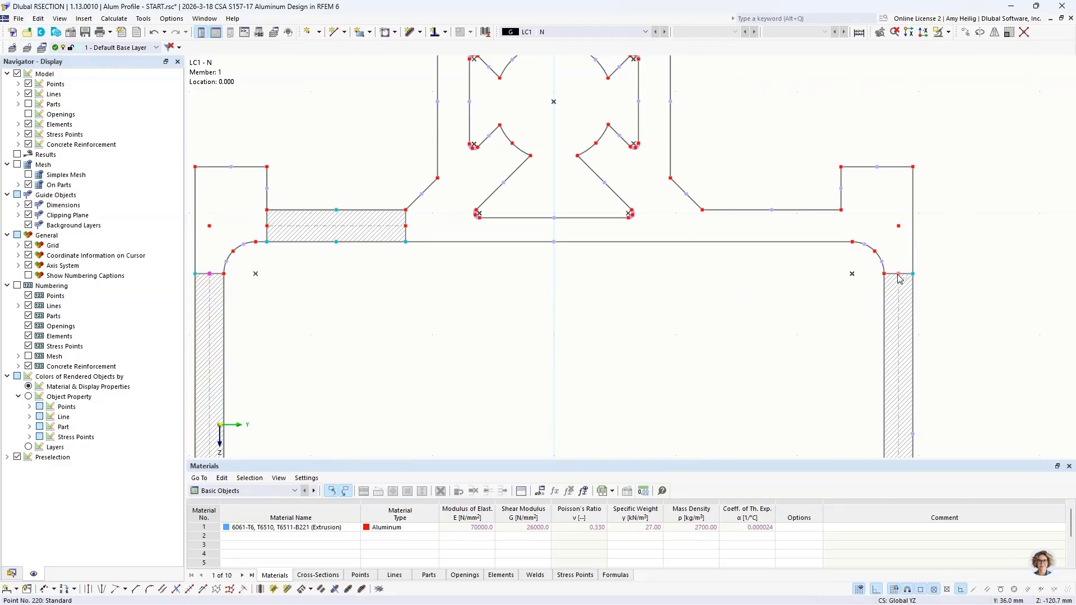
{"action": "left_click", "coordinate": [965, 32]}
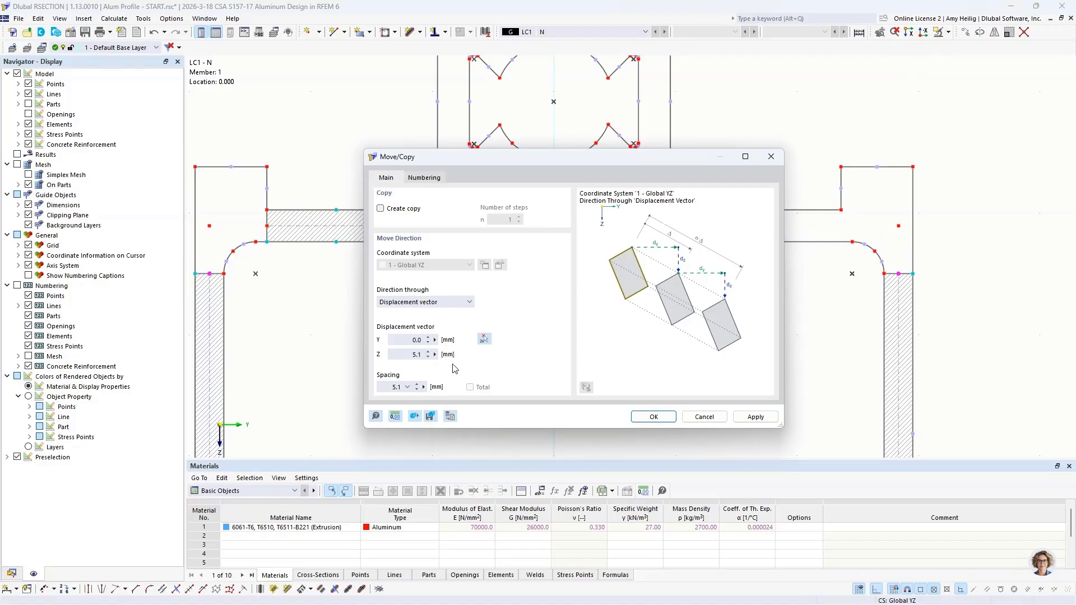
{"action": "left_click", "coordinate": [484, 340]}
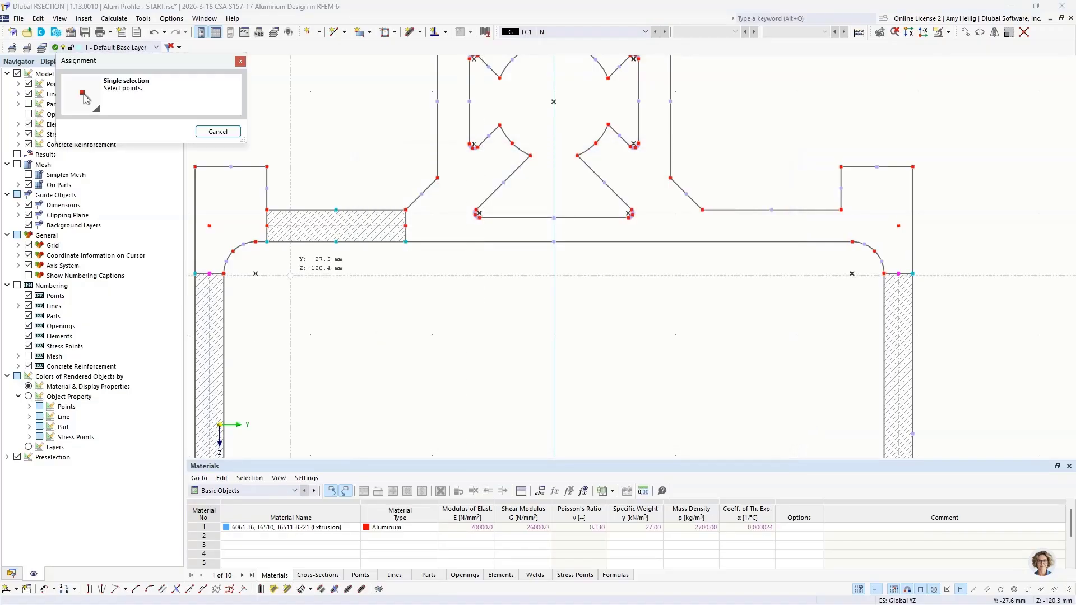
{"action": "left_click", "coordinate": [224, 273]}
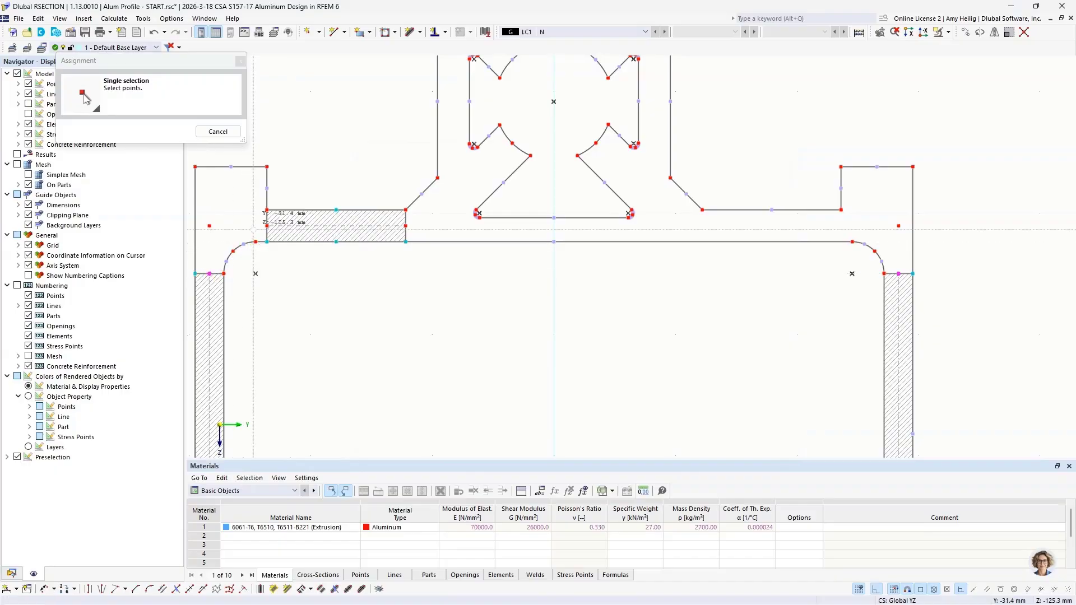
{"action": "left_click", "coordinate": [268, 229]}
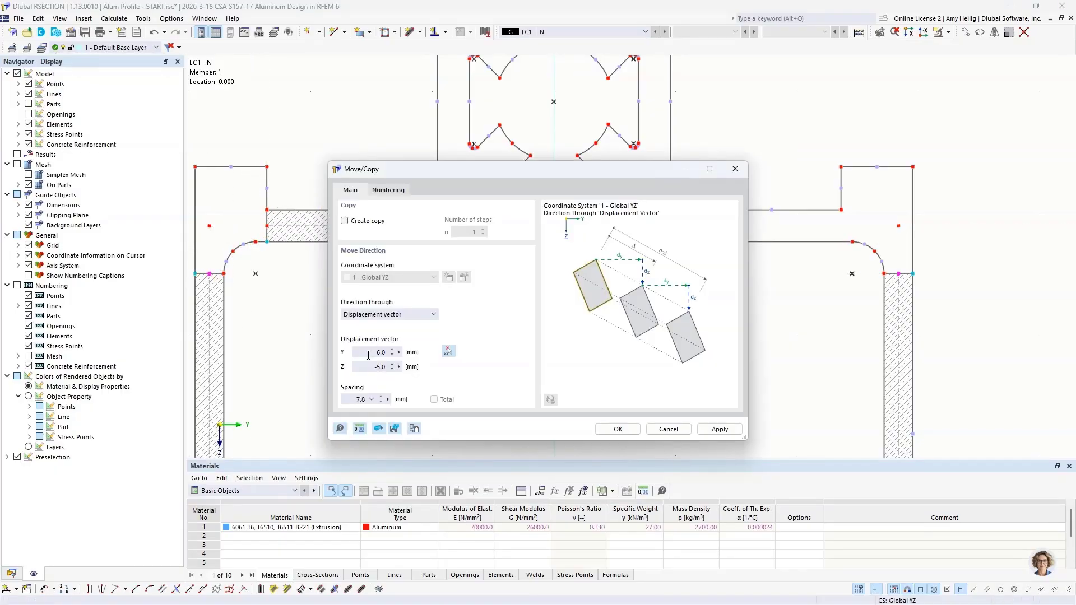
{"action": "type", "text": "0"}
{"action": "left_click", "coordinate": [617, 429]}
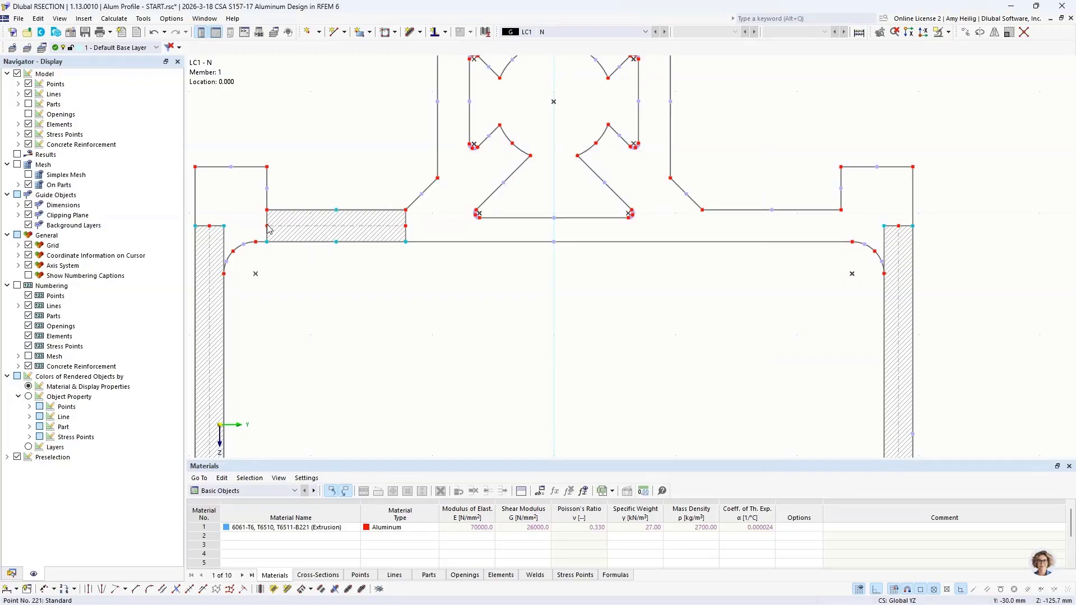
Extend both ends of the large cavity's top-wall element to meet the upper end points of the side-wall elements
{"action": "mouse_move", "coordinate": [268, 229]}
{"action": "left_click_drag", "start_coordinate": [268, 229], "coordinate": [209, 226]}
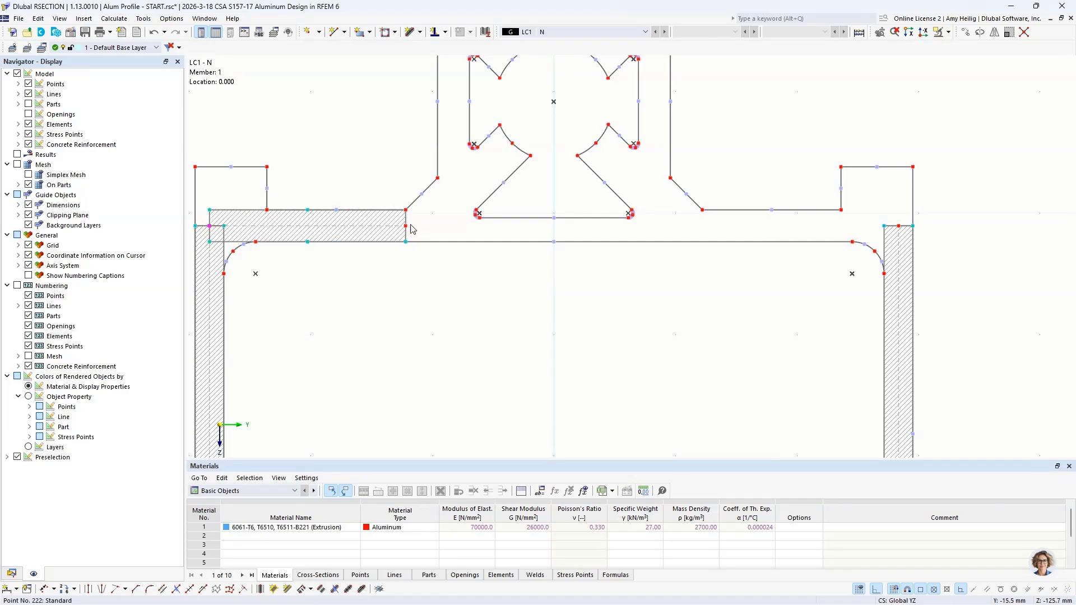
{"action": "mouse_move", "coordinate": [406, 226]}
{"action": "left_mouse_down"}
{"action": "mouse_move", "coordinate": [908, 210]}
{"action": "mouse_move", "coordinate": [905, 224]}
{"action": "left_mouse_up"}
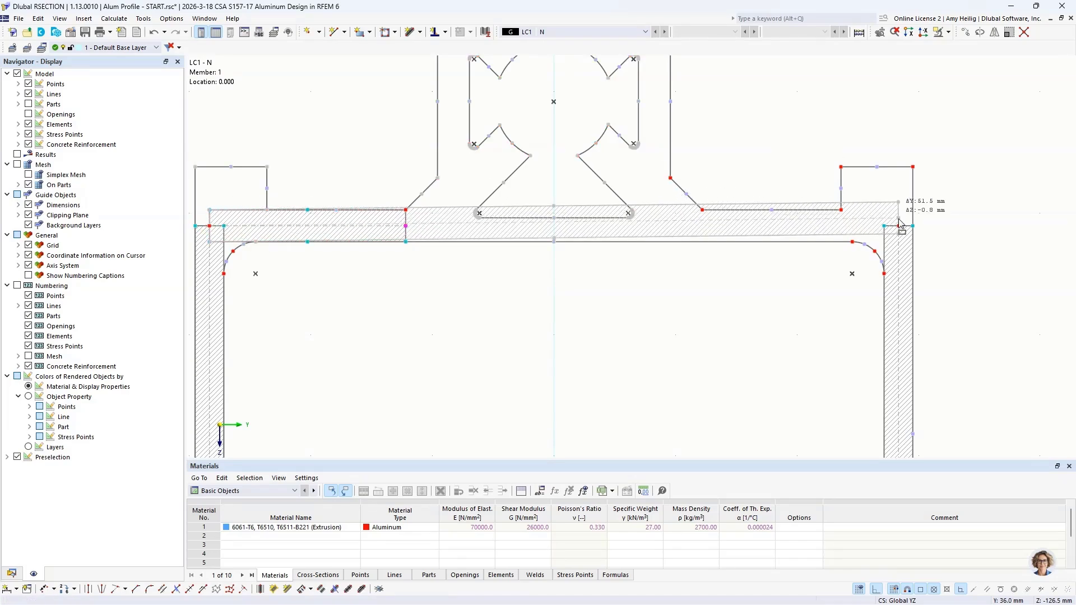
Move the skewed bottom-wall element's right end point down to its left end's level, with displacement Y 0 and Z 5.0 mm
{"action": "scroll", "coordinate": [648, 252], "scroll_direction": "down", "scroll_amount": 1}
{"action": "scroll", "coordinate": [667, 247], "scroll_direction": "down", "scroll_amount": 4}
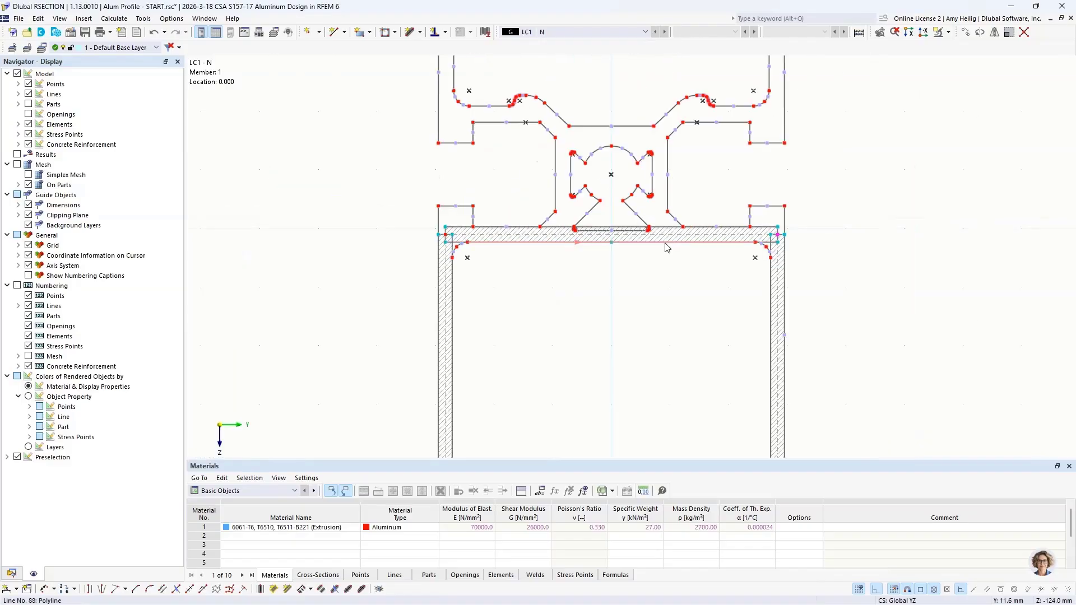
{"action": "middle_click_drag", "start_coordinate": [679, 283], "coordinate": [597, 256]}
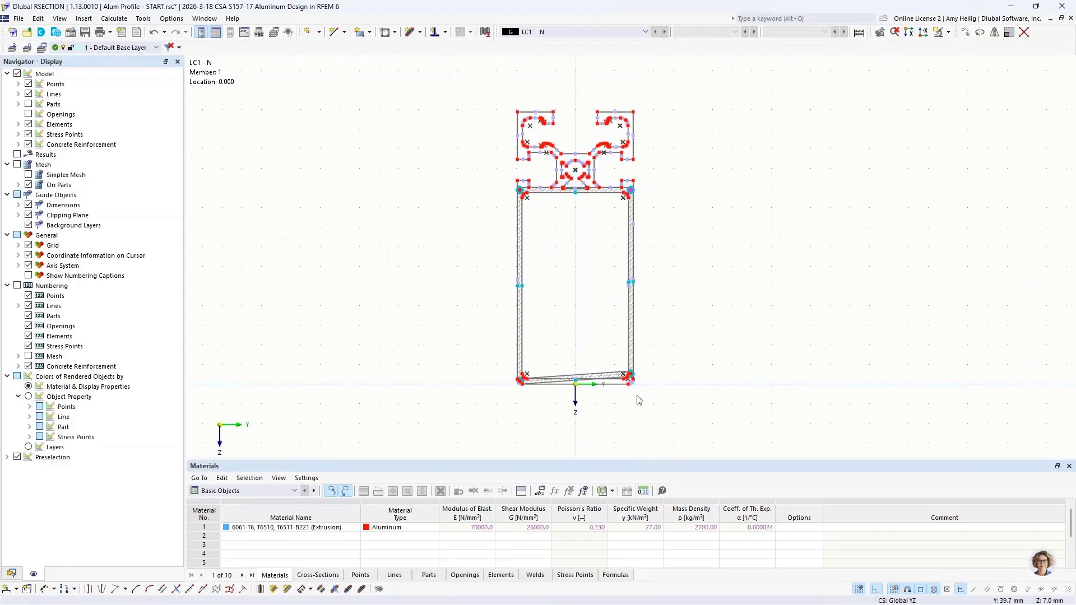
{"action": "scroll", "coordinate": [637, 396], "scroll_direction": "up", "scroll_amount": 4}
{"action": "scroll", "coordinate": [635, 375], "scroll_direction": "up", "scroll_amount": 2}
{"action": "scroll", "coordinate": [625, 371], "scroll_direction": "down", "scroll_amount": 1}
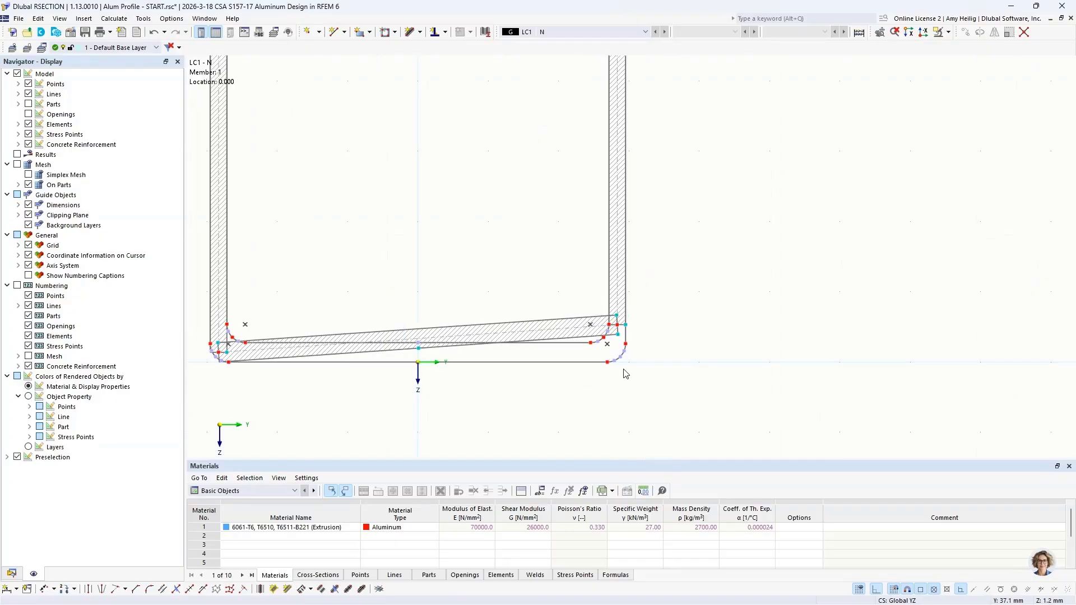
{"action": "middle_click_drag", "start_coordinate": [625, 371], "coordinate": [703, 358]}
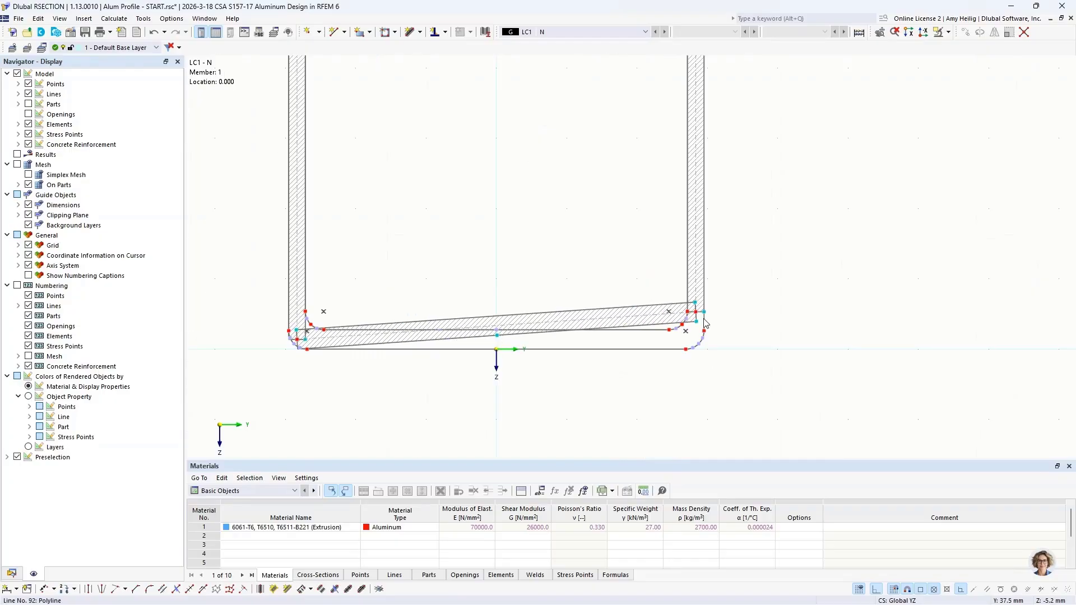
{"action": "left_click", "coordinate": [970, 32]}
{"action": "left_click", "coordinate": [483, 340]}
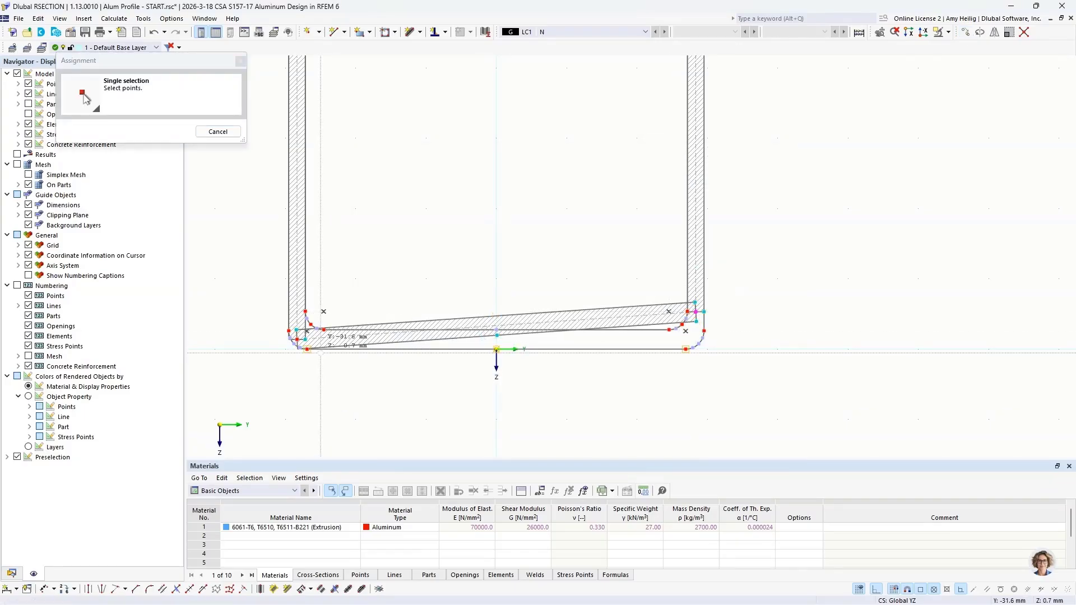
{"action": "left_click", "coordinate": [305, 339]}
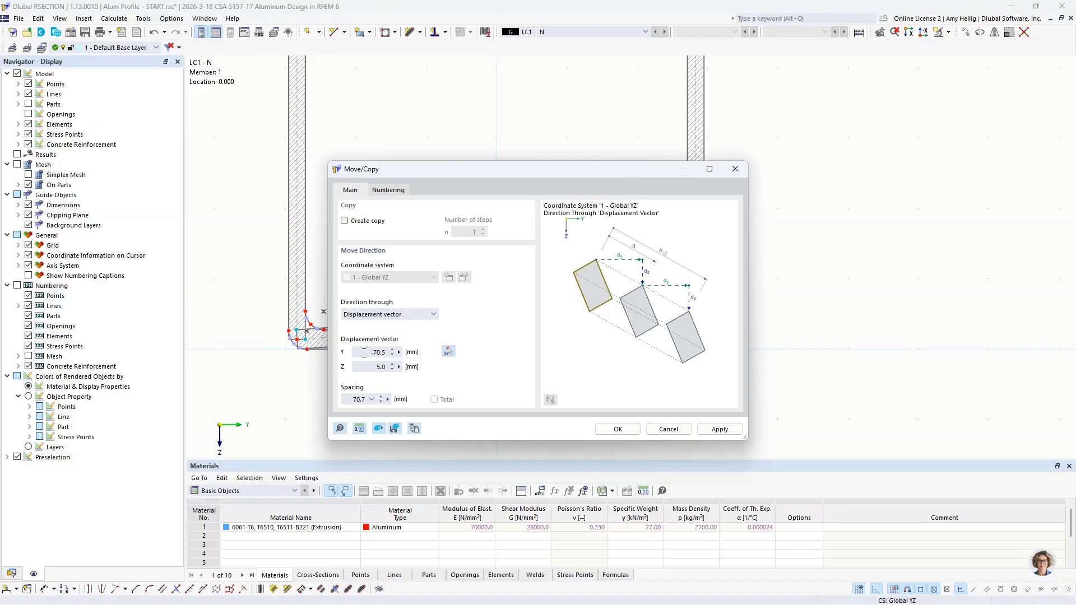
{"action": "left_click_drag", "start_coordinate": [365, 353], "coordinate": [462, 365]}
{"action": "type", "text": "0"}
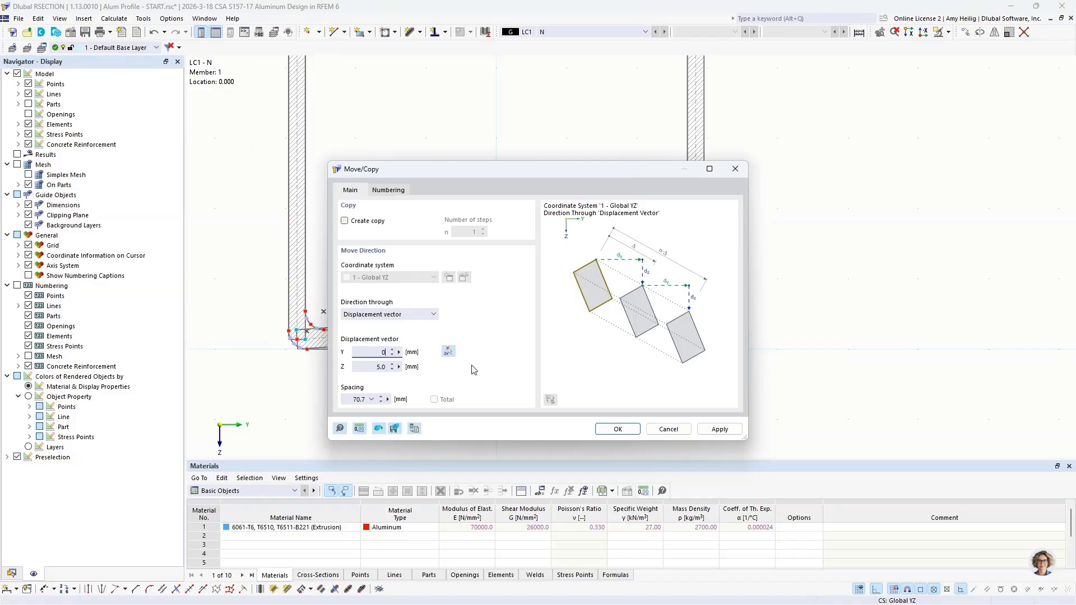
{"action": "left_click", "coordinate": [617, 429]}
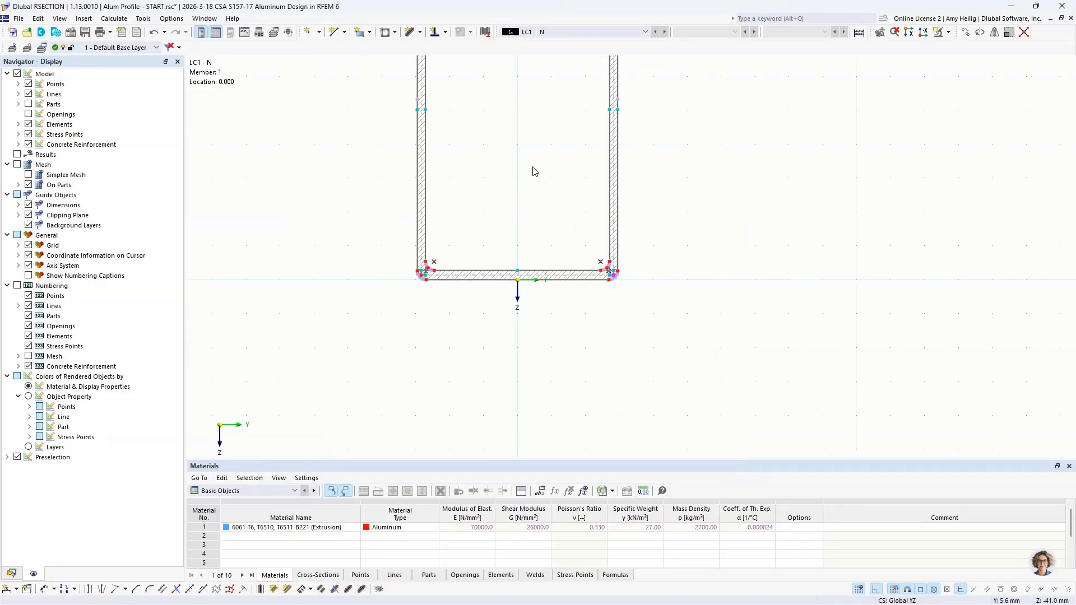
Calculate the cross-section with the thin-walled analysis and enlarge the table of cross-section properties
{"action": "scroll", "coordinate": [557, 337], "scroll_direction": "down", "scroll_amount": 3}
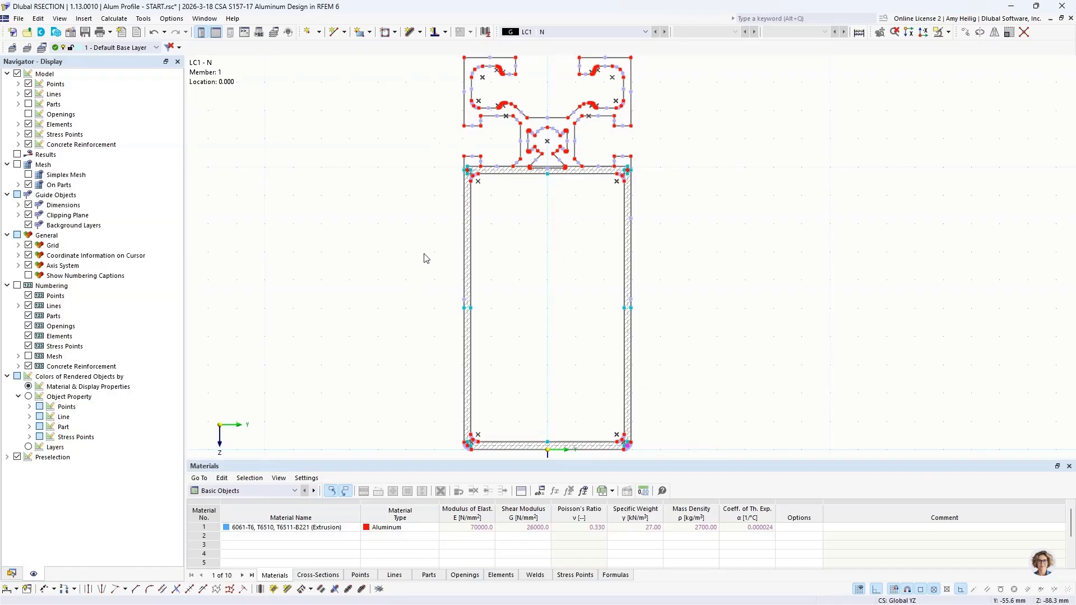
{"action": "scroll", "coordinate": [424, 257], "scroll_direction": "down", "scroll_amount": 1}
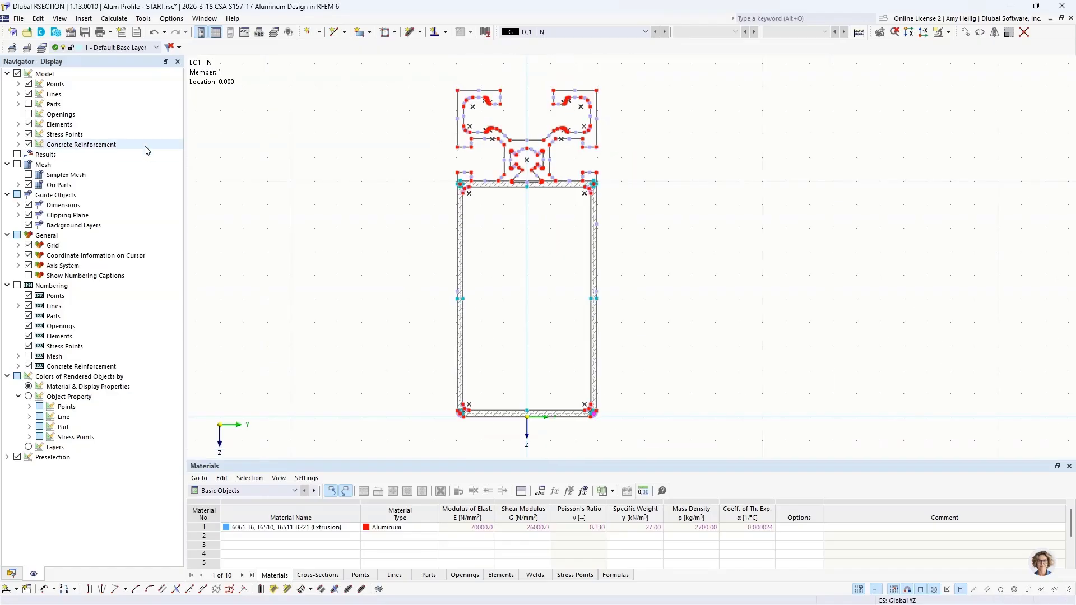
{"action": "left_click", "coordinate": [113, 19]}
{"action": "left_click", "coordinate": [220, 76]}
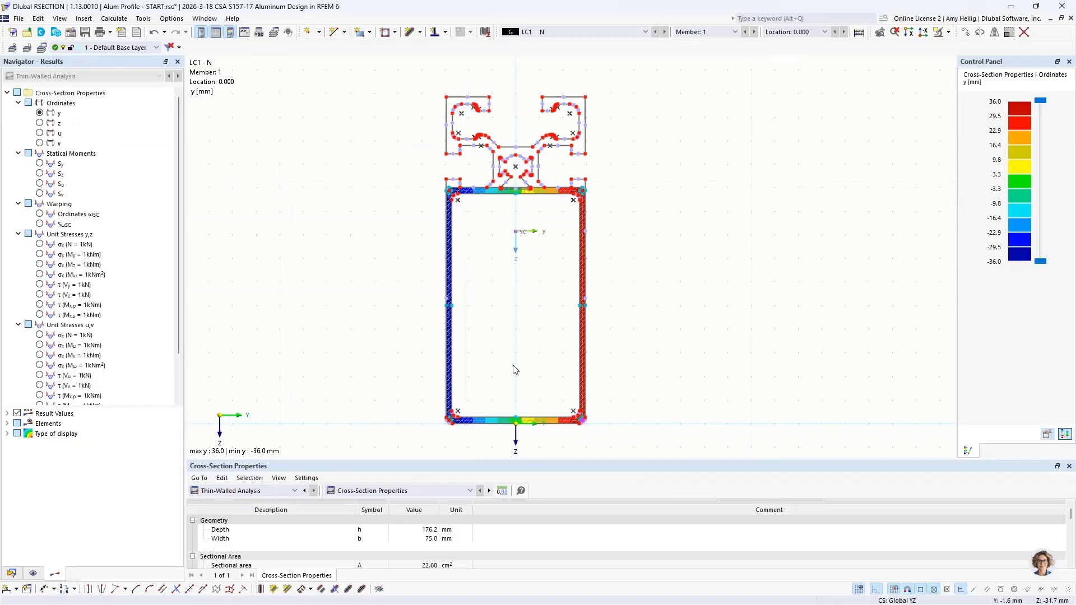
{"action": "left_click_drag", "start_coordinate": [432, 449], "coordinate": [449, 370]}
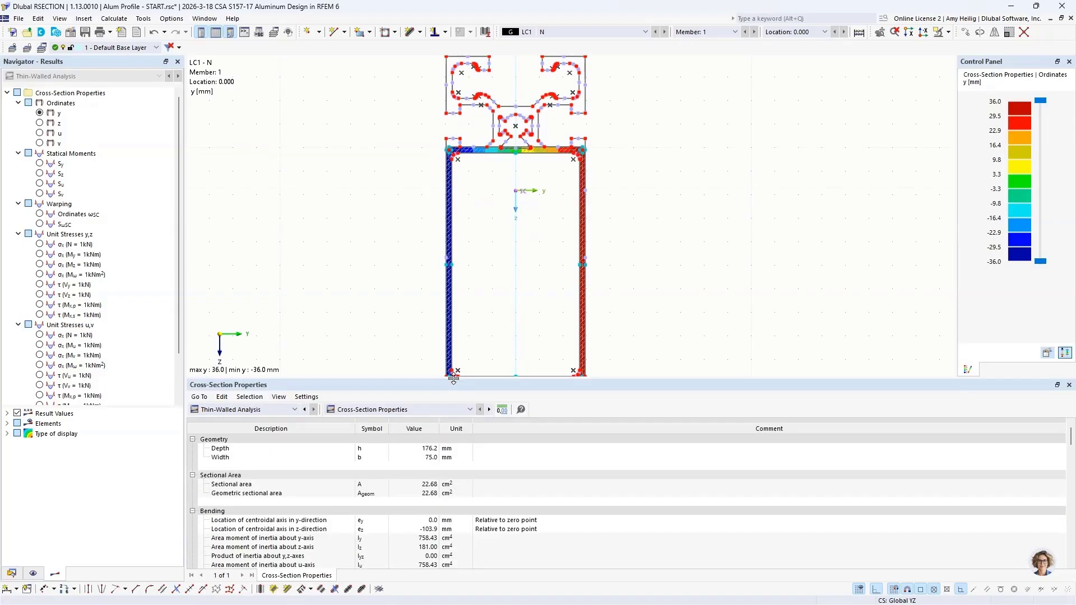
{"action": "middle_click_drag", "start_coordinate": [477, 307], "coordinate": [505, 294]}
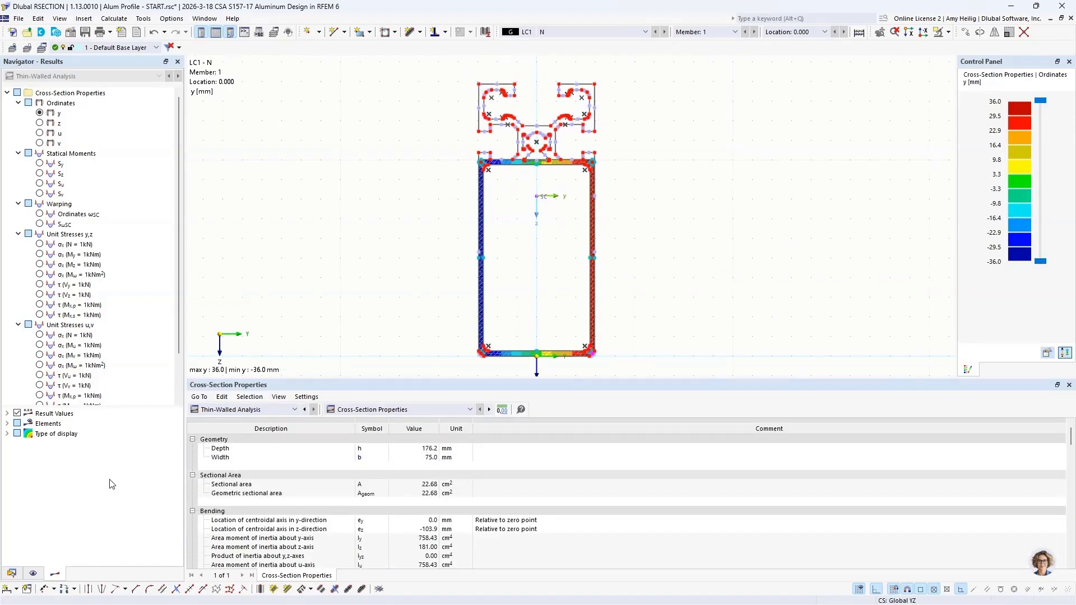
Turn on the display of parts and review the bending, shear and torsion values in the cross-section properties table
{"action": "left_click", "coordinate": [33, 573]}
{"action": "left_click", "coordinate": [28, 105]}
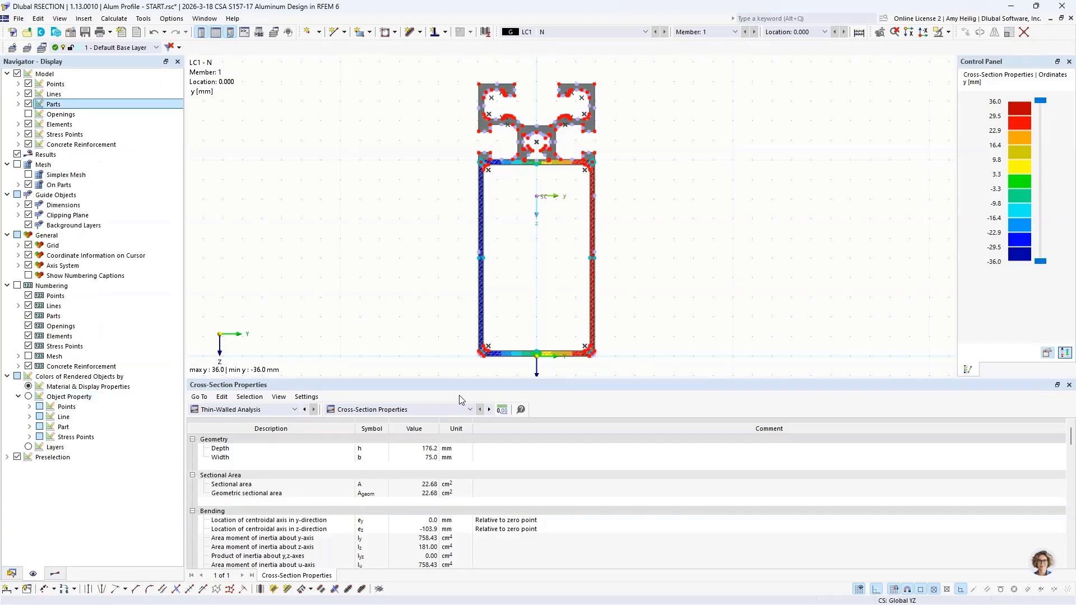
{"action": "left_click_drag", "start_coordinate": [453, 378], "coordinate": [455, 354]}
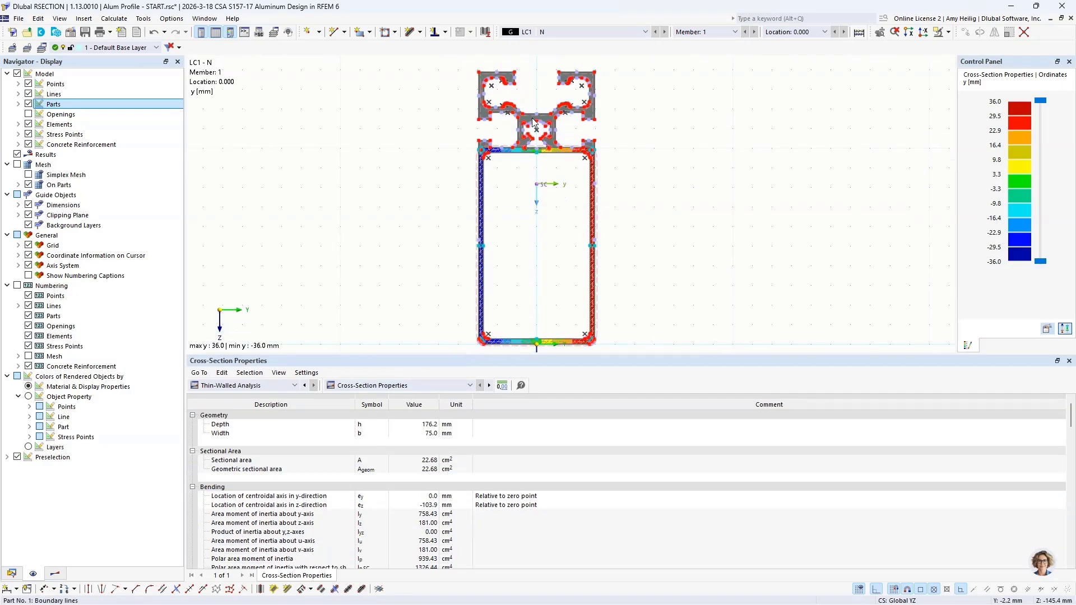
{"action": "scroll", "coordinate": [348, 472], "scroll_direction": "down", "scroll_amount": 8}
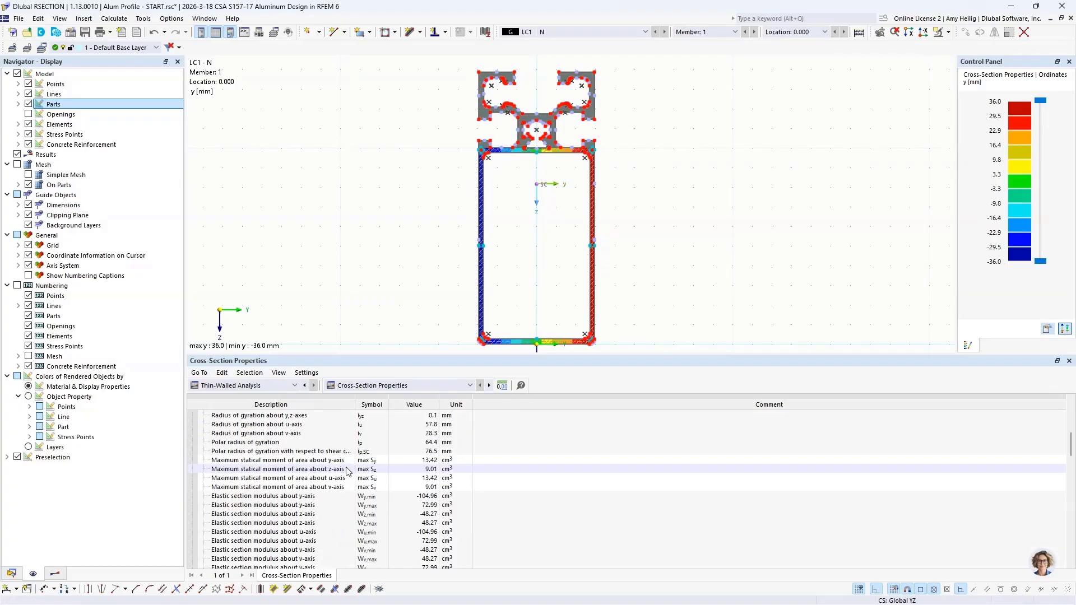
{"action": "scroll", "coordinate": [347, 473], "scroll_direction": "down", "scroll_amount": 5}
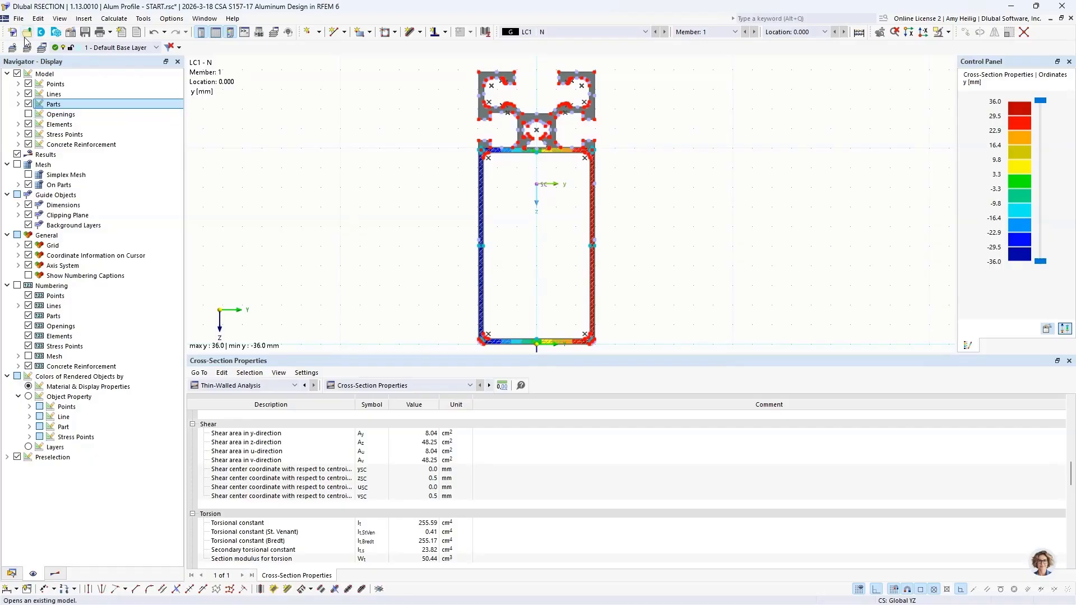
Switch to the RFEM window with the CSA S157 - START model and open the model's base data
{"action": "left_click", "coordinate": [21, 19]}
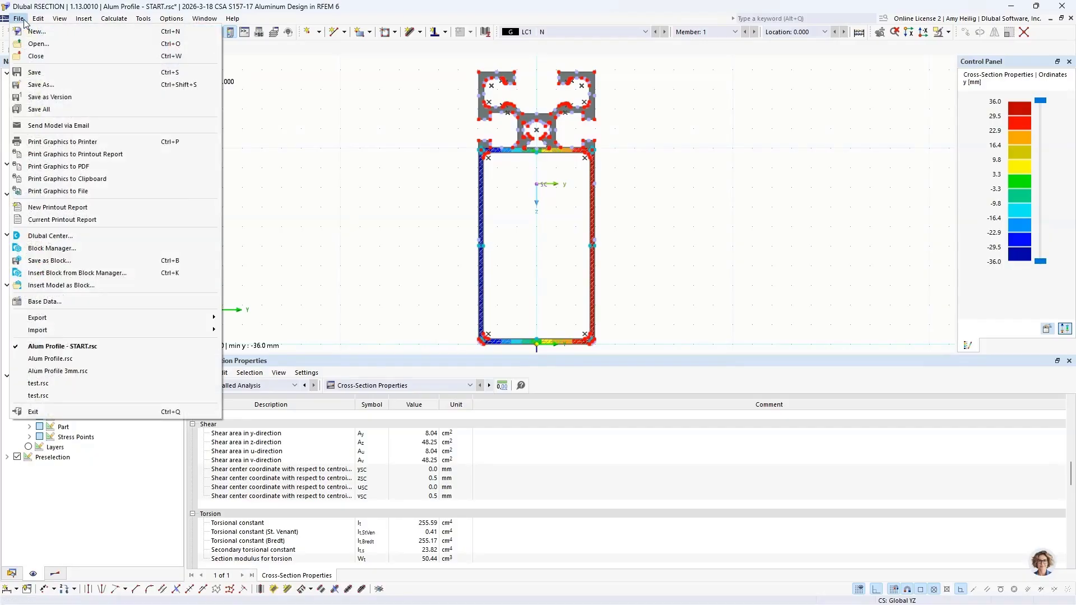
{"action": "left_click", "coordinate": [37, 74]}
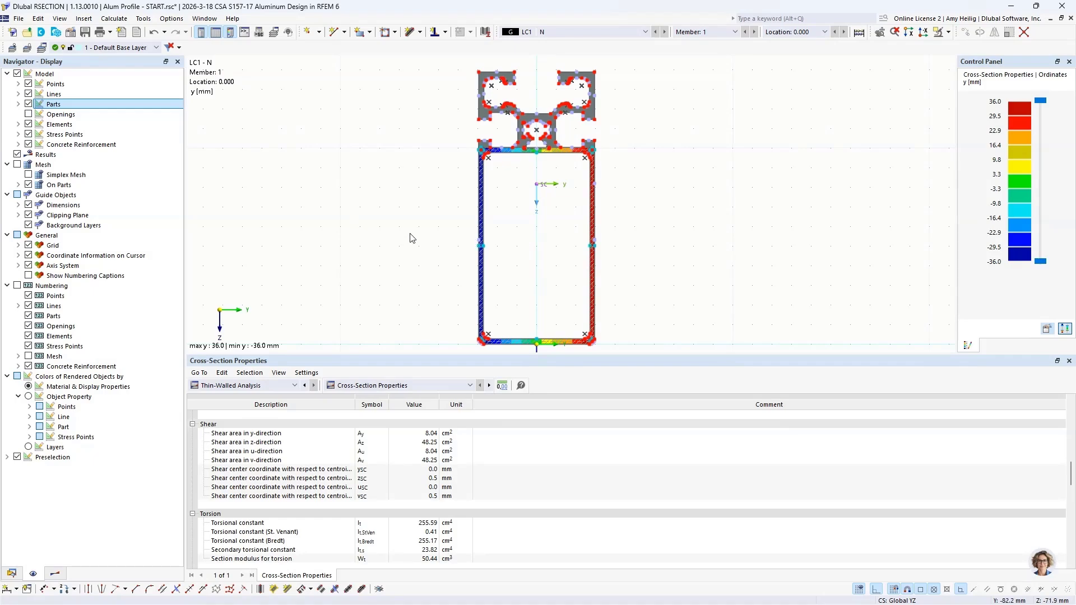
{"action": "key", "text": "super+Tab"}
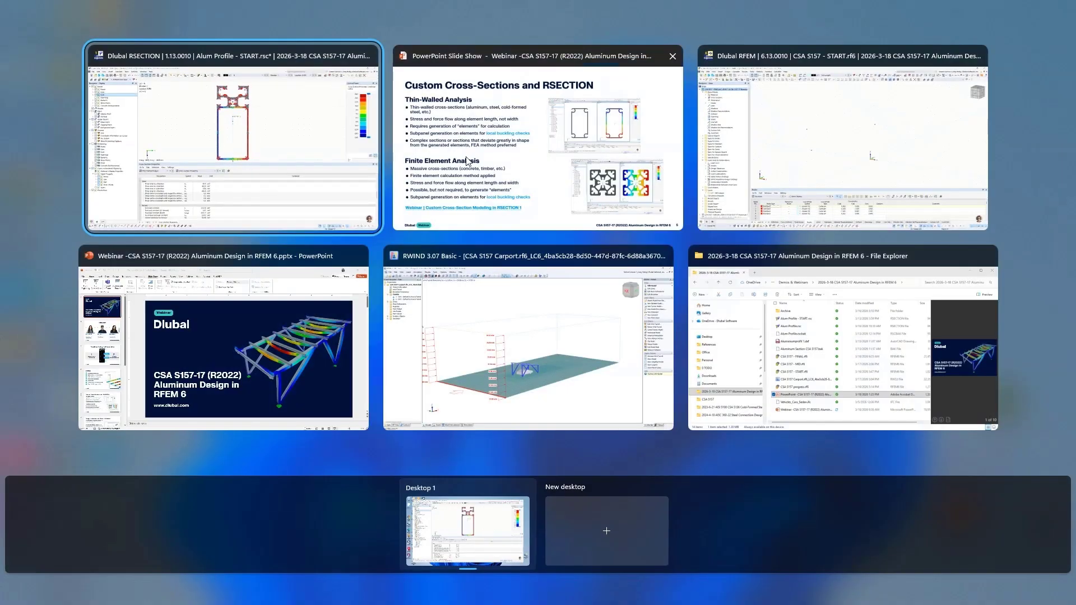
{"action": "left_click", "coordinate": [840, 118]}
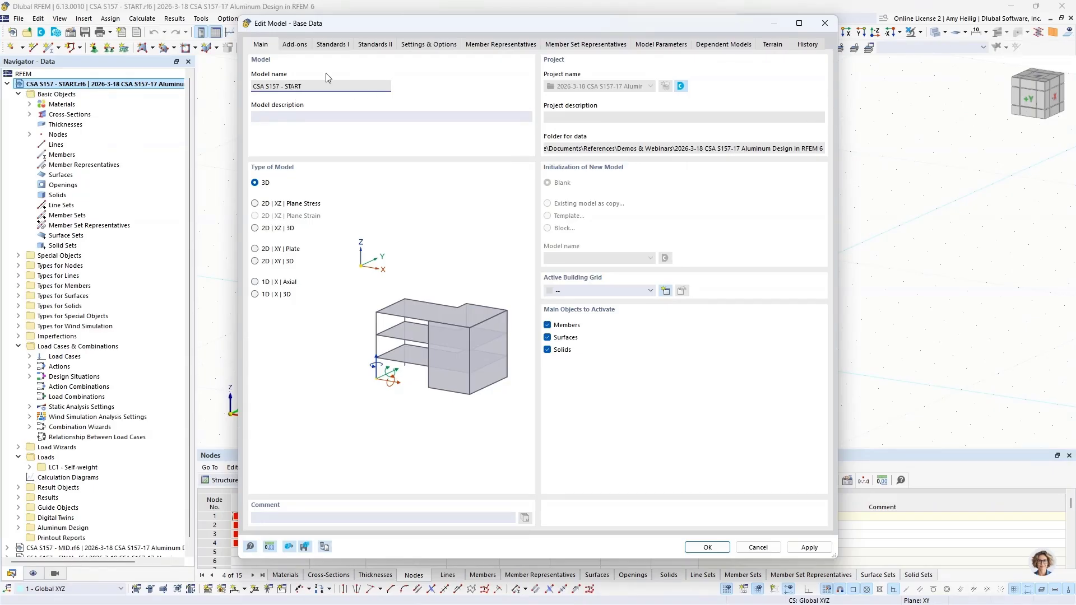
Review the model's activated add-ons and the available standards for load combinations and aluminum design, and leave the base data
{"action": "left_click", "coordinate": [292, 48]}
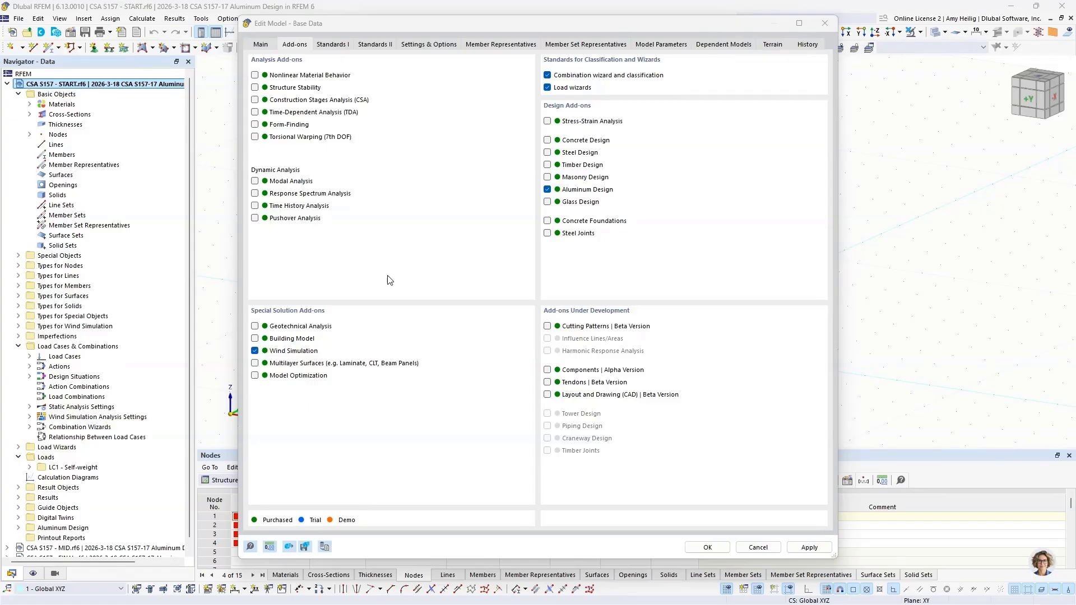
{"action": "left_click", "coordinate": [331, 46]}
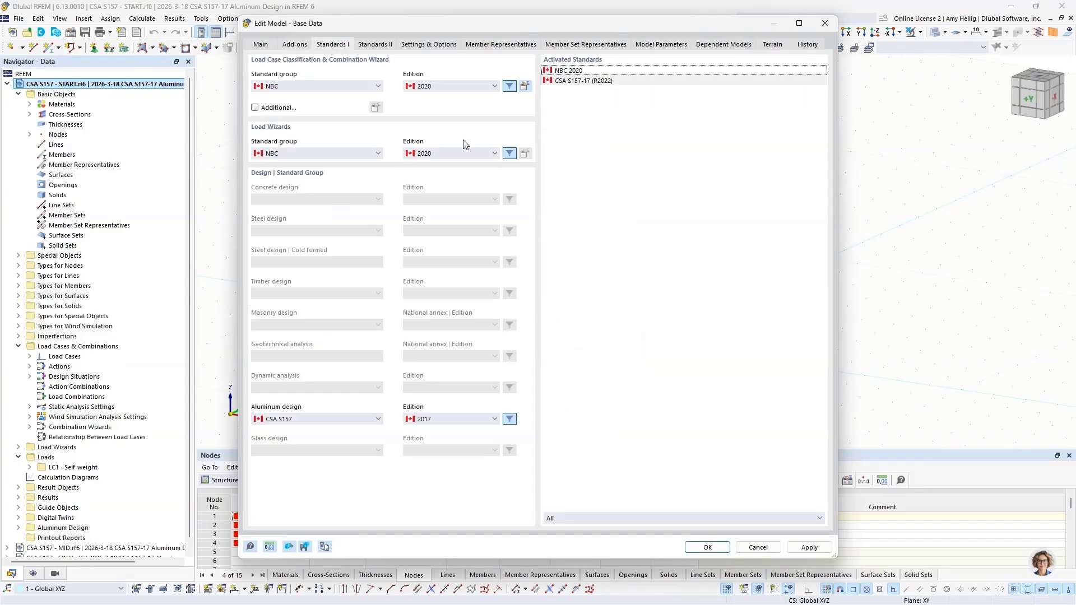
{"action": "left_click", "coordinate": [357, 88]}
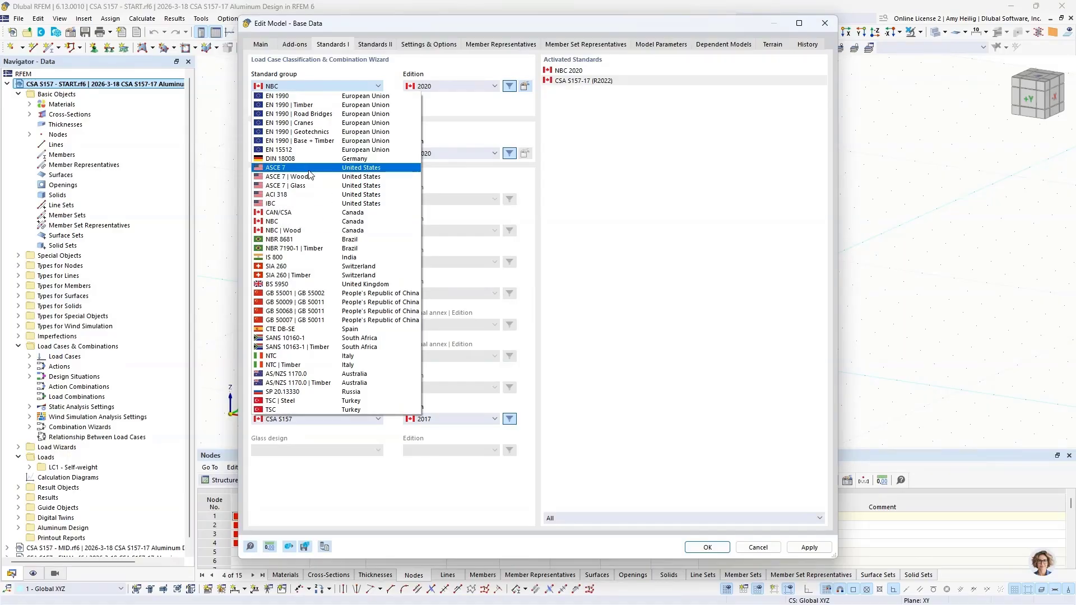
{"action": "left_click", "coordinate": [469, 116]}
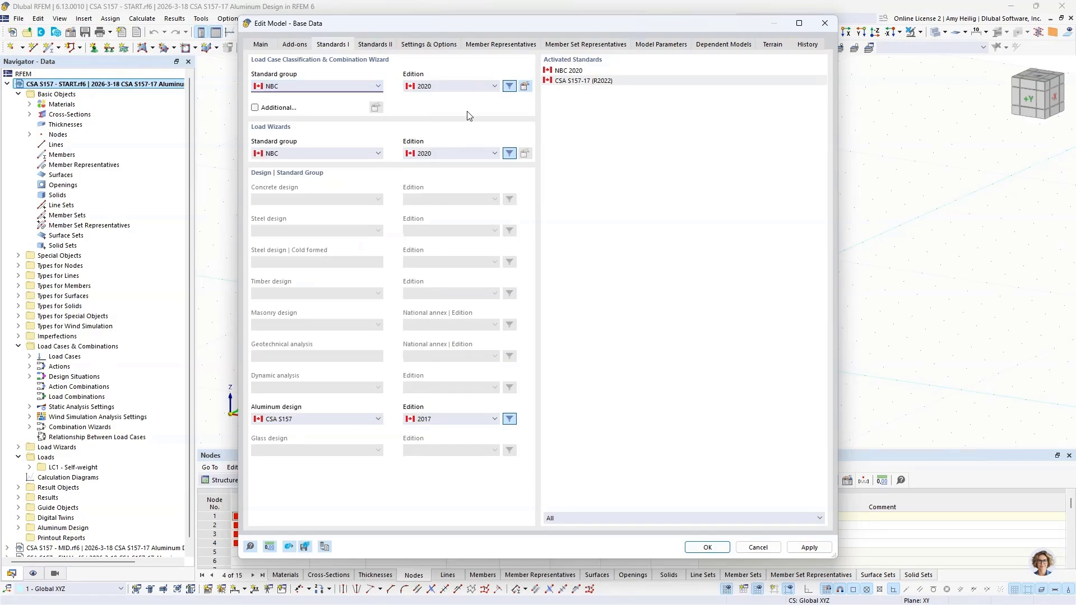
{"action": "left_click", "coordinate": [301, 423]}
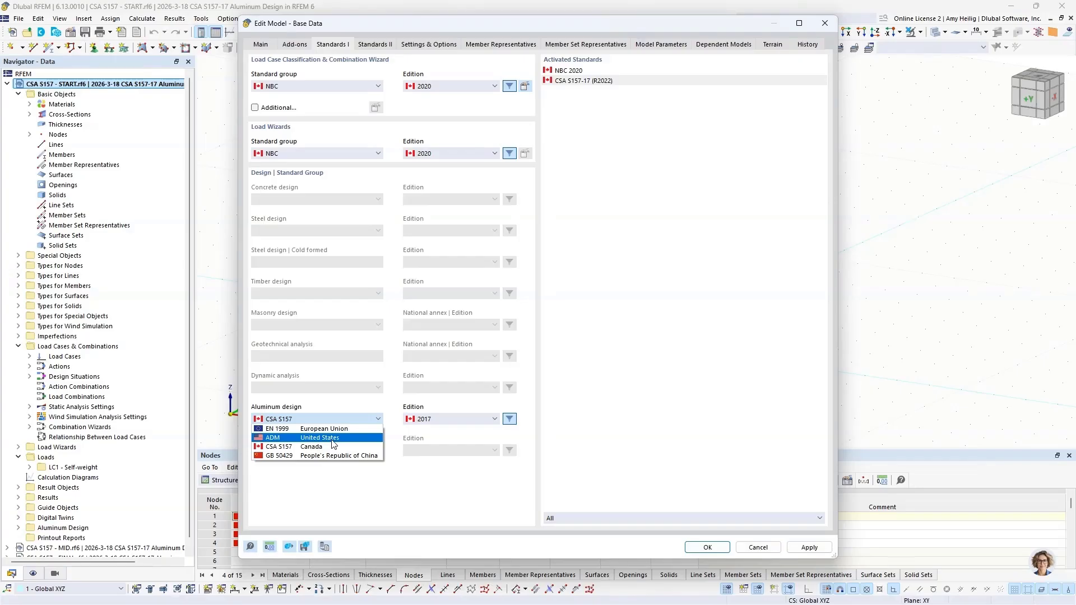
{"action": "left_click", "coordinate": [441, 491]}
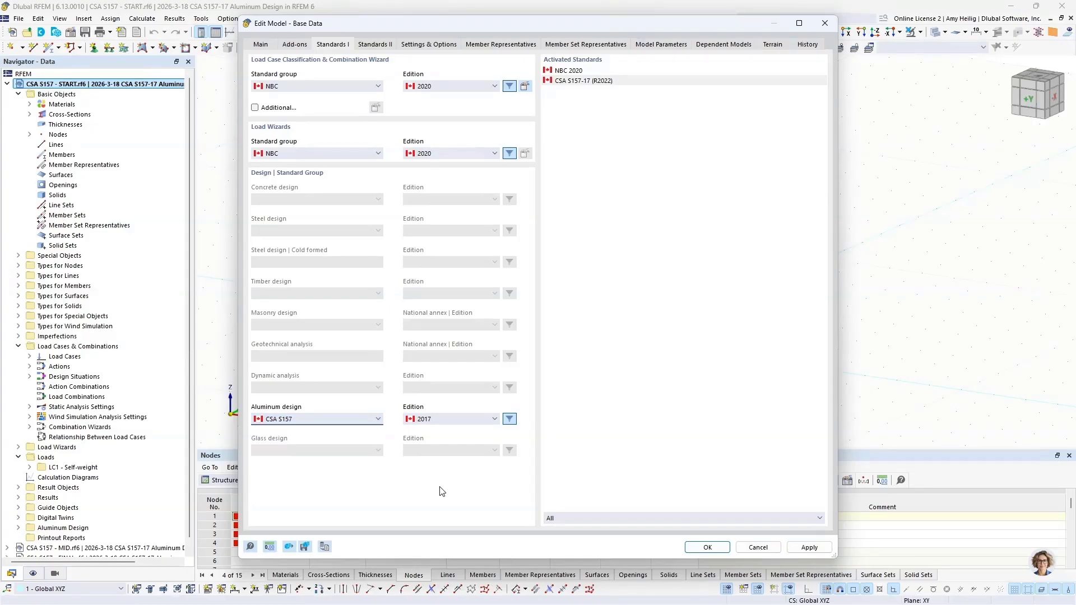
{"action": "left_click", "coordinate": [751, 549]}
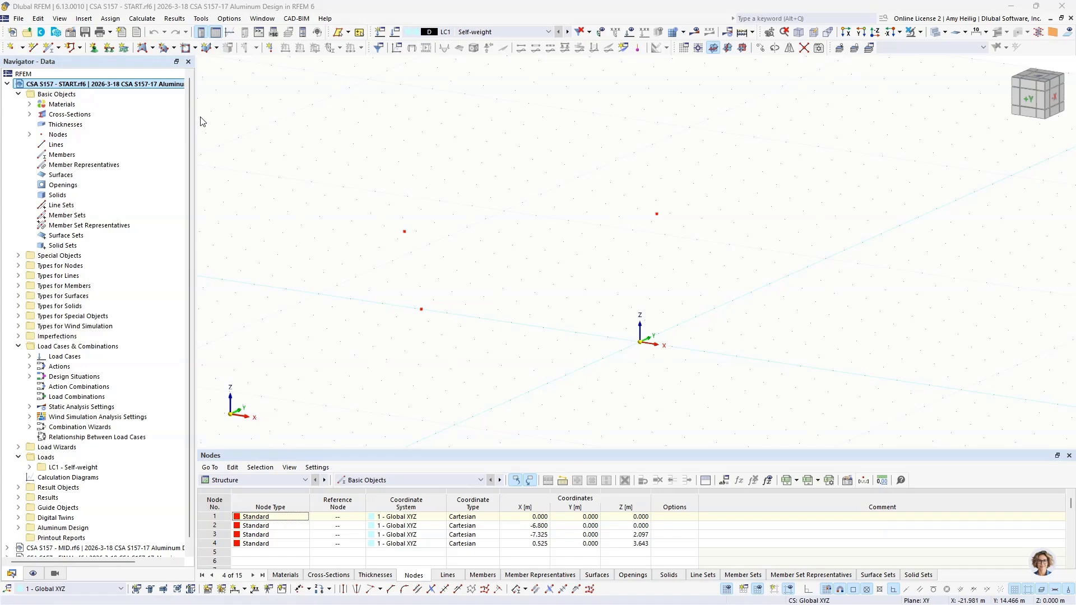
Open the I 170/170/9/9/6/0/H cross-section and look through the cross-section library and the CSA S157-17 aluminum material library
{"action": "left_click", "coordinate": [30, 115]}
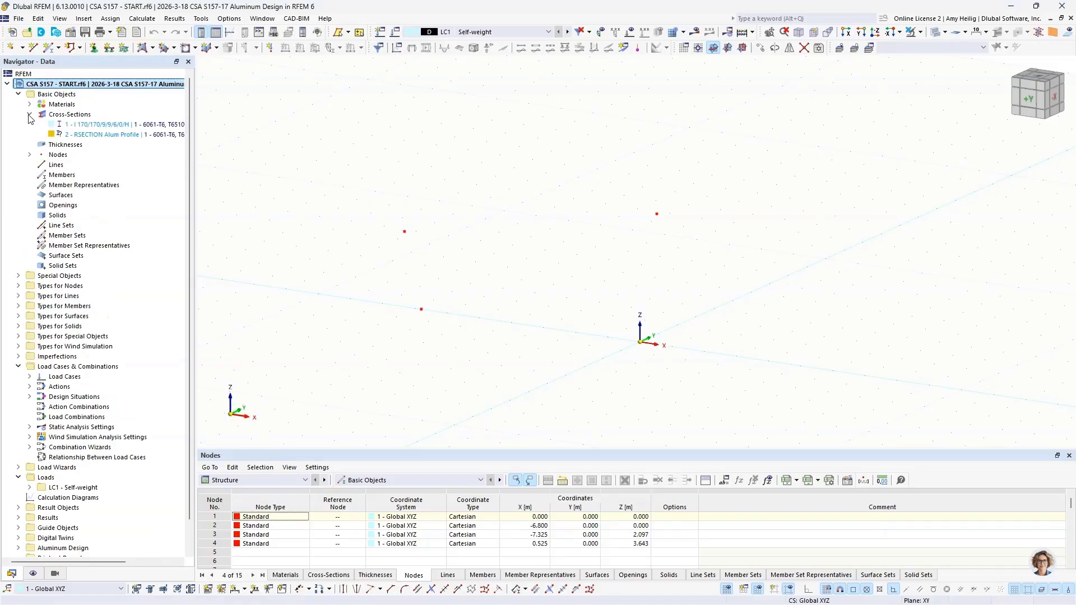
{"action": "double_click", "coordinate": [84, 124]}
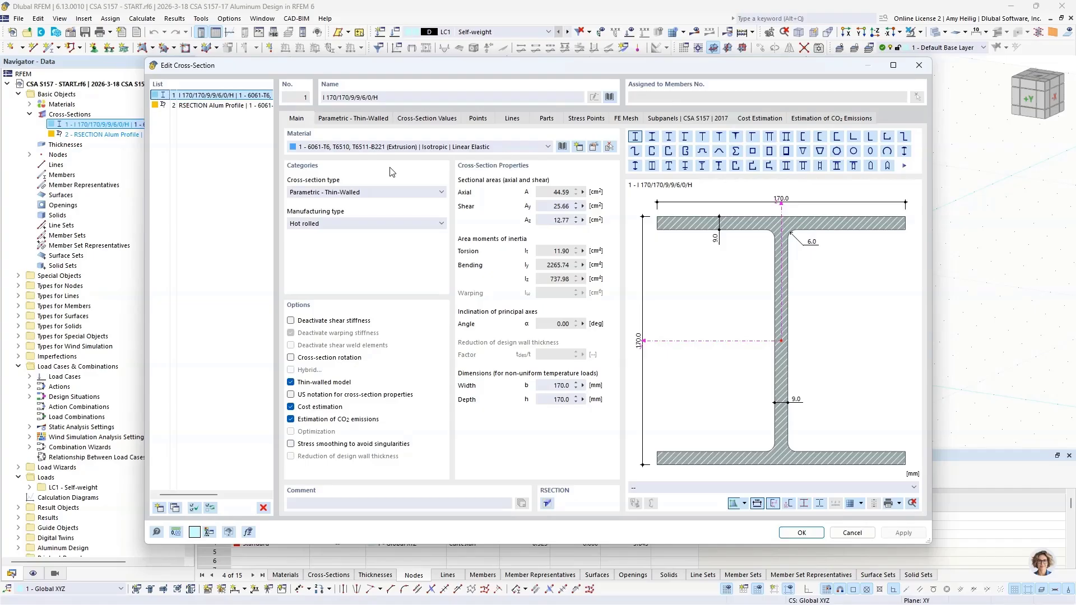
{"action": "left_click", "coordinate": [610, 98]}
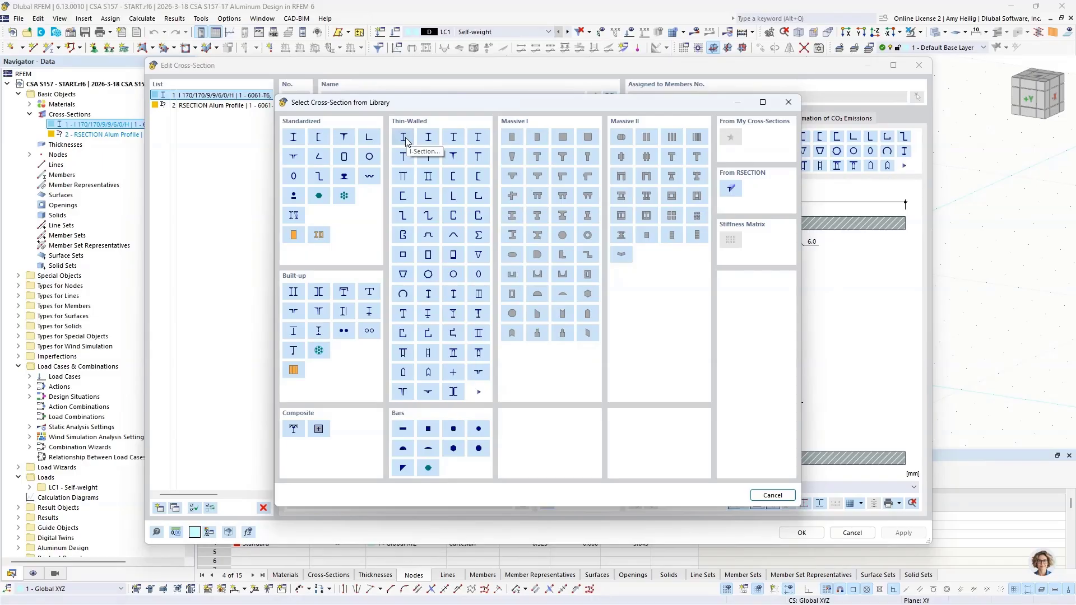
{"action": "left_click", "coordinate": [772, 495]}
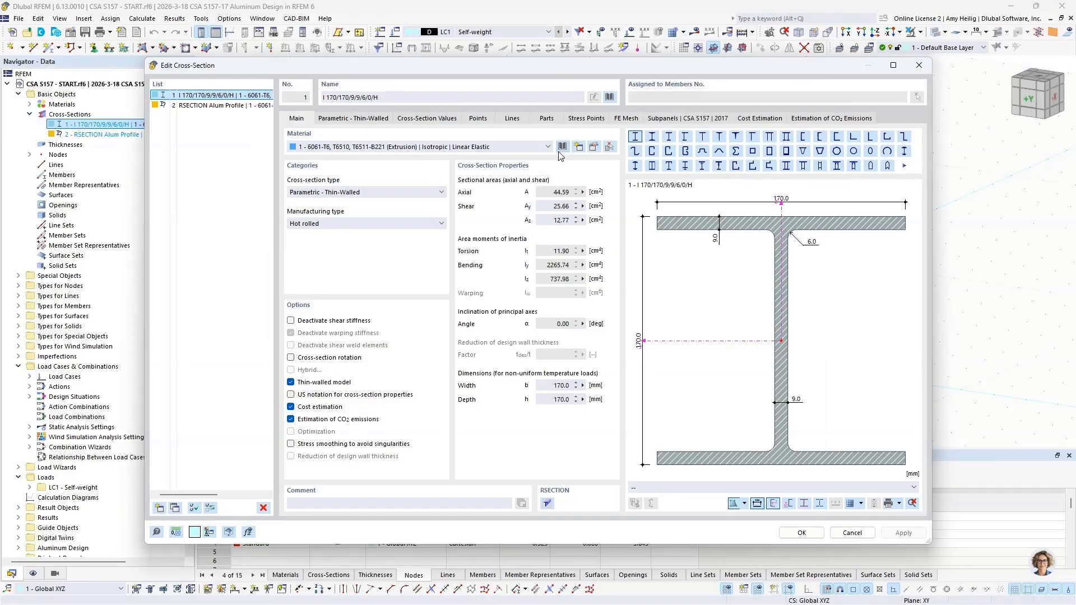
{"action": "left_click", "coordinate": [562, 147]}
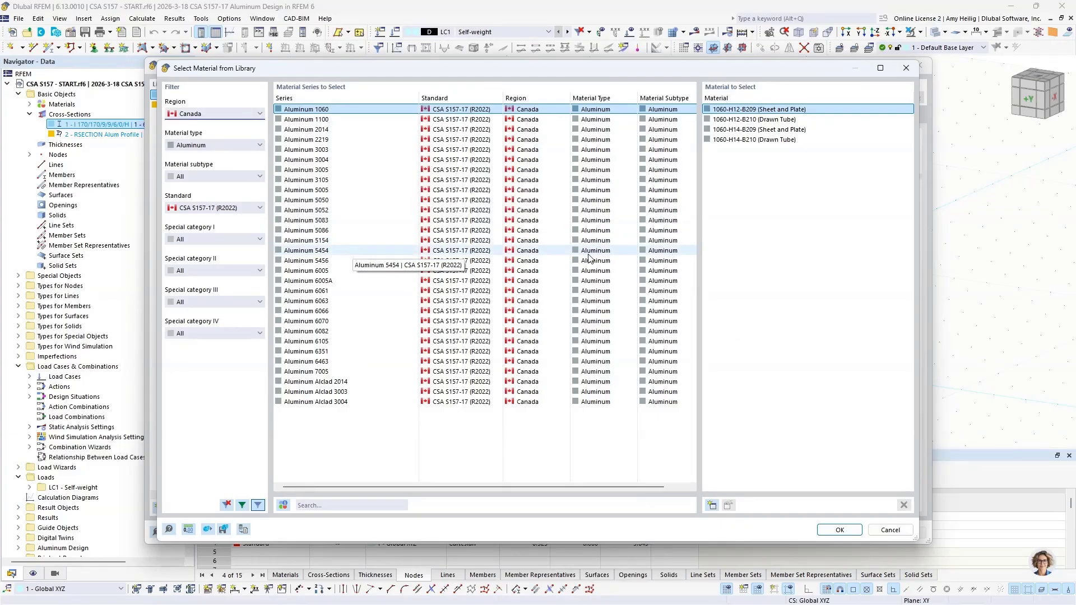
{"action": "left_click", "coordinate": [890, 530]}
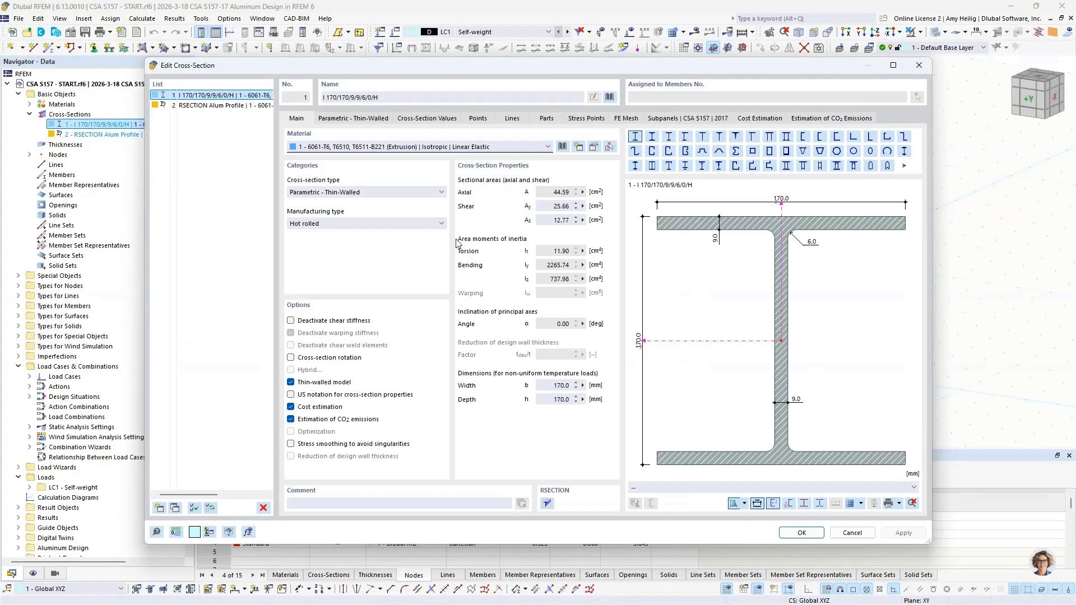
Review the I-section's geometry parameters and its table of cross-section values
{"action": "left_click", "coordinate": [330, 119]}
{"action": "left_click", "coordinate": [362, 153]}
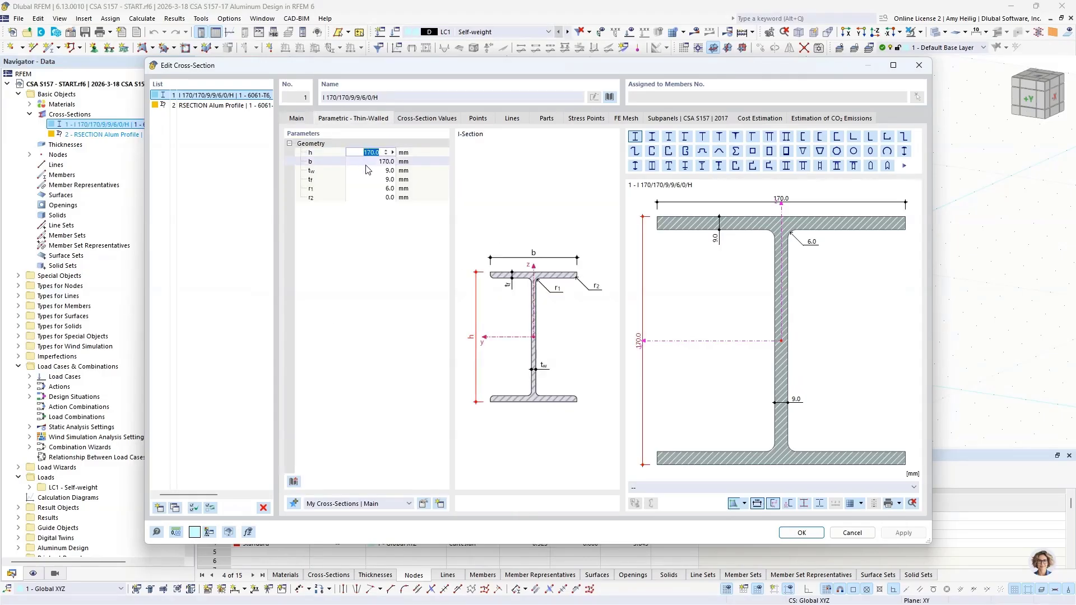
{"action": "left_click", "coordinate": [425, 120]}
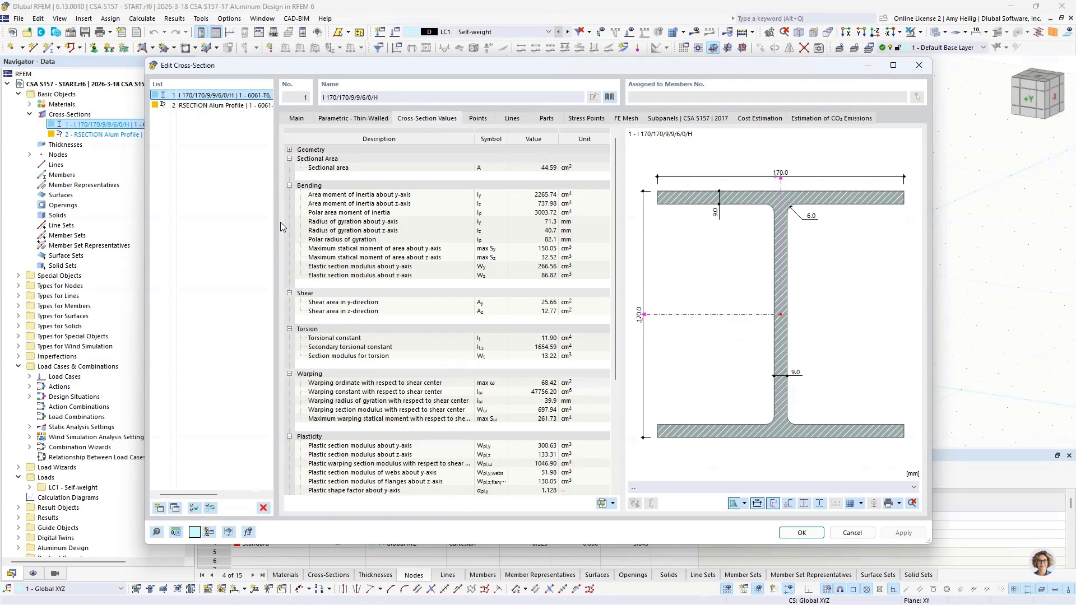
Inspect the main properties of the RSECTION Alum Profile and the library's option for importing cross-sections from RSECTION
{"action": "left_click", "coordinate": [203, 107]}
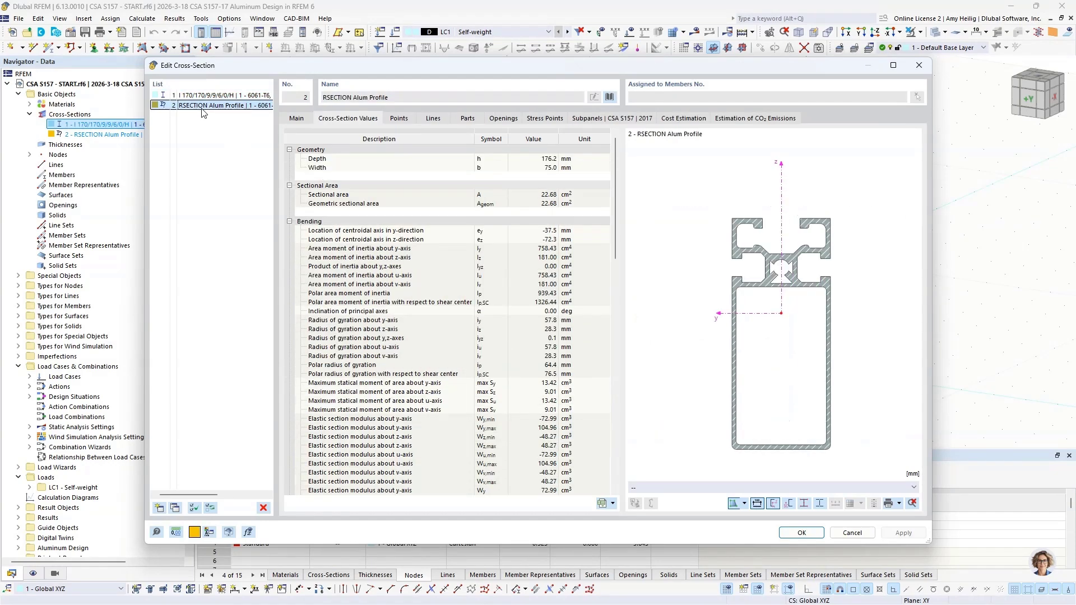
{"action": "left_click", "coordinate": [297, 119]}
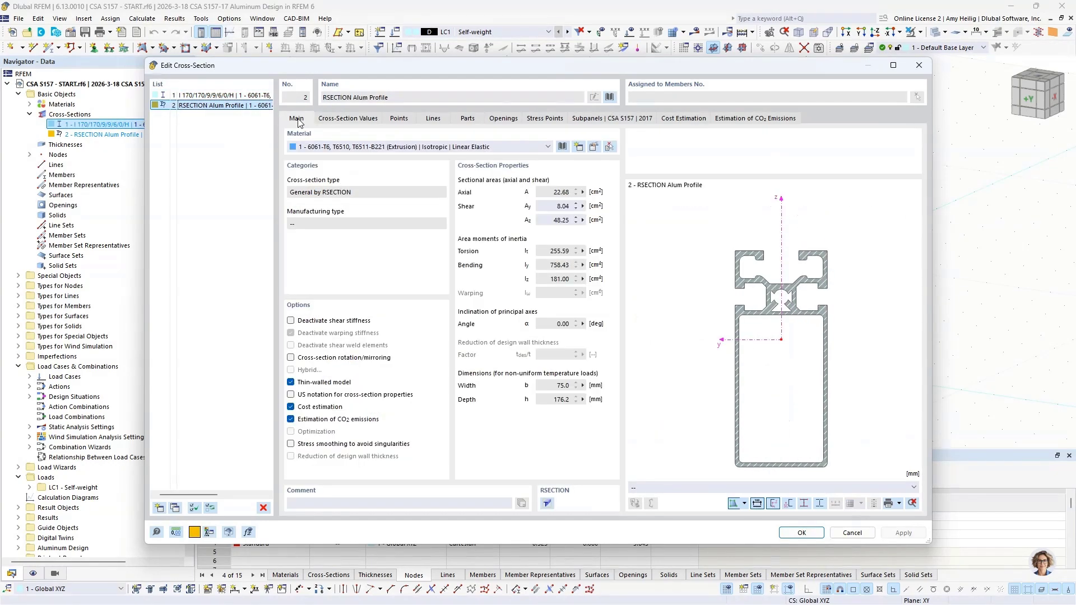
{"action": "left_click", "coordinate": [610, 98]}
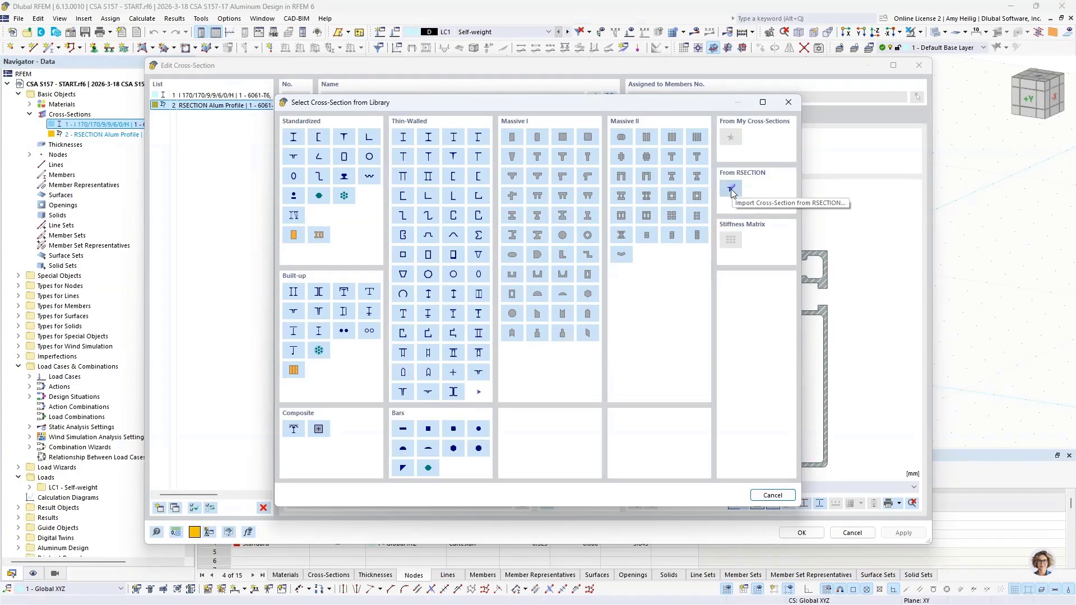
{"action": "left_click", "coordinate": [772, 495]}
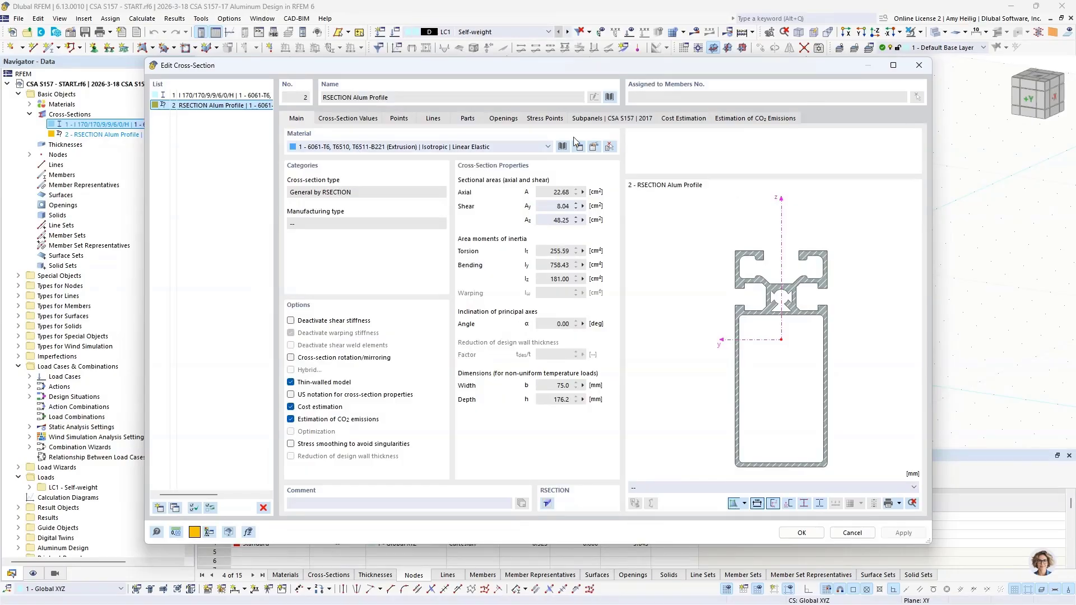
Examine the coordinates and c/t-values of the RSECTION profile's CSA S157 subpanels, and close the cross-section editing
{"action": "left_click", "coordinate": [597, 118]}
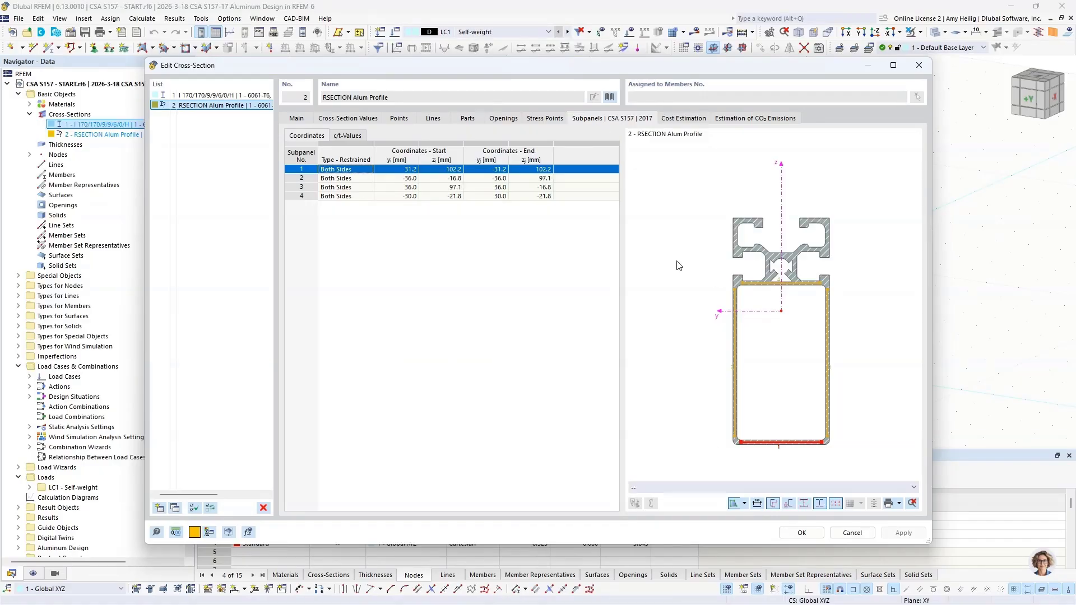
{"action": "left_click", "coordinate": [353, 136]}
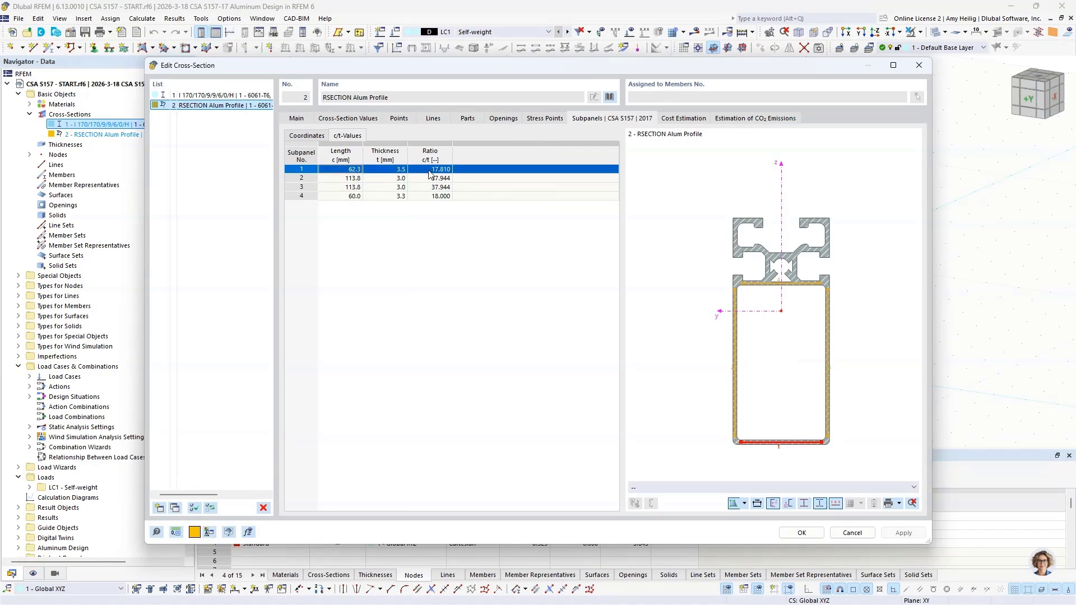
{"action": "left_click", "coordinate": [310, 135]}
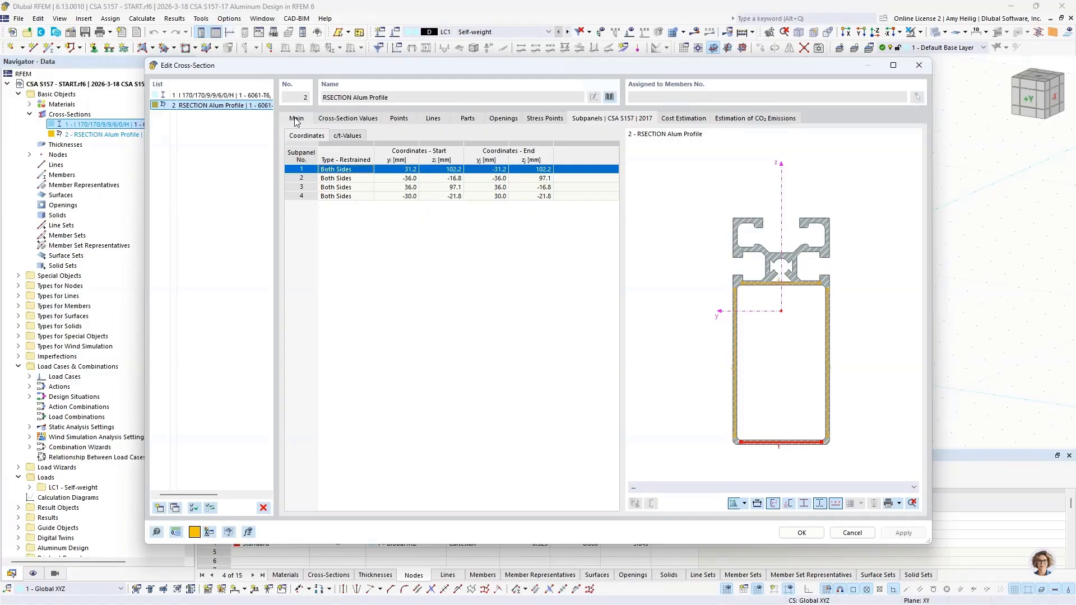
{"action": "left_click", "coordinate": [852, 533]}
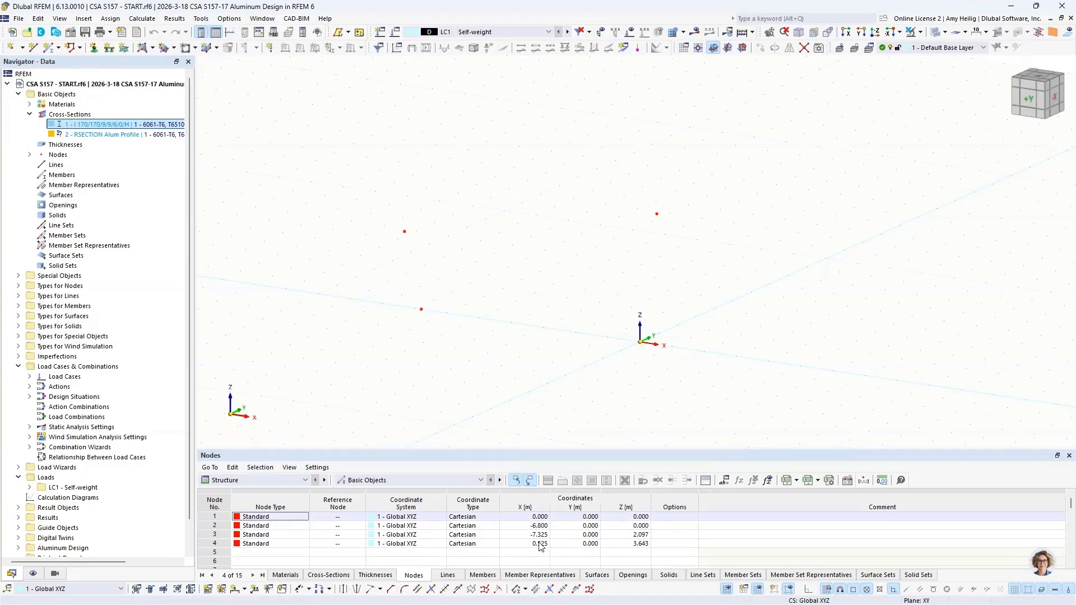
{"action": "left_click", "coordinate": [29, 114]}
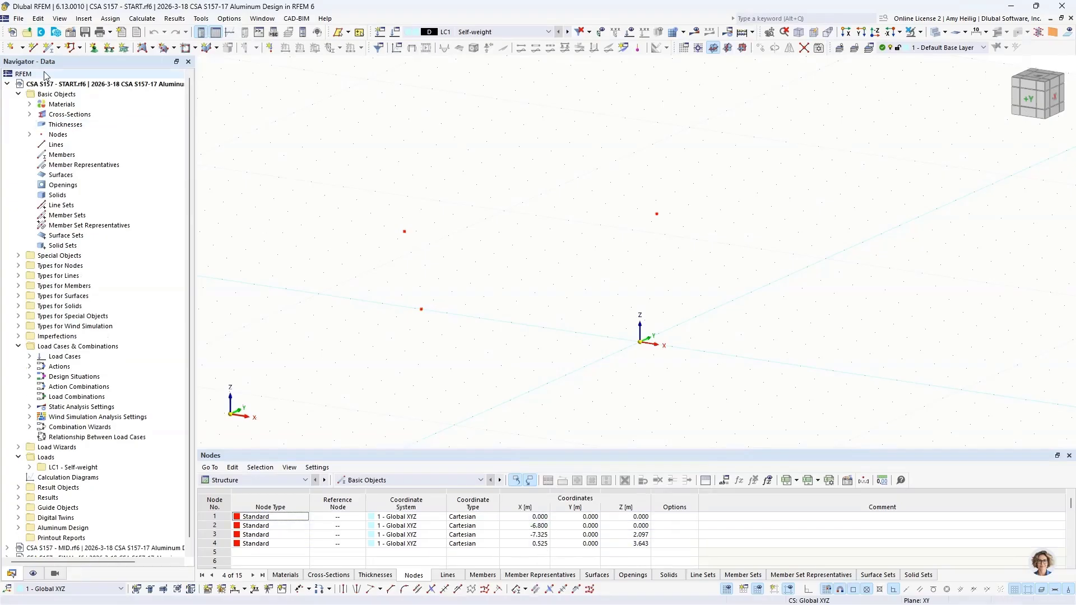
Start a new single member perpendicular to the work plane, as a Beam with the I 170/170/9/9/6/0/H cross-section
{"action": "left_click", "coordinate": [59, 49]}
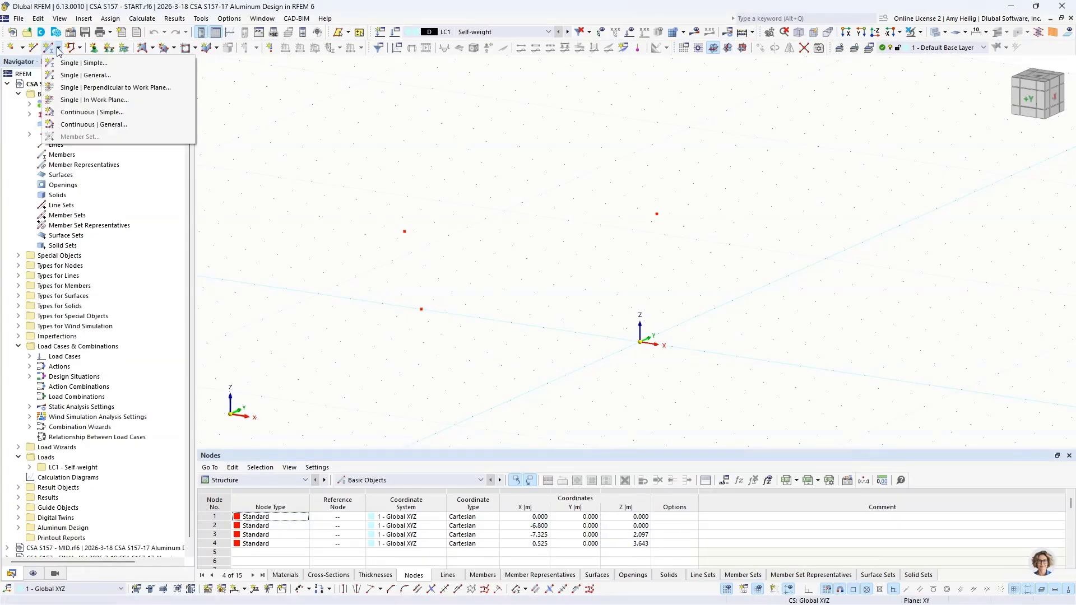
{"action": "left_click", "coordinate": [95, 90]}
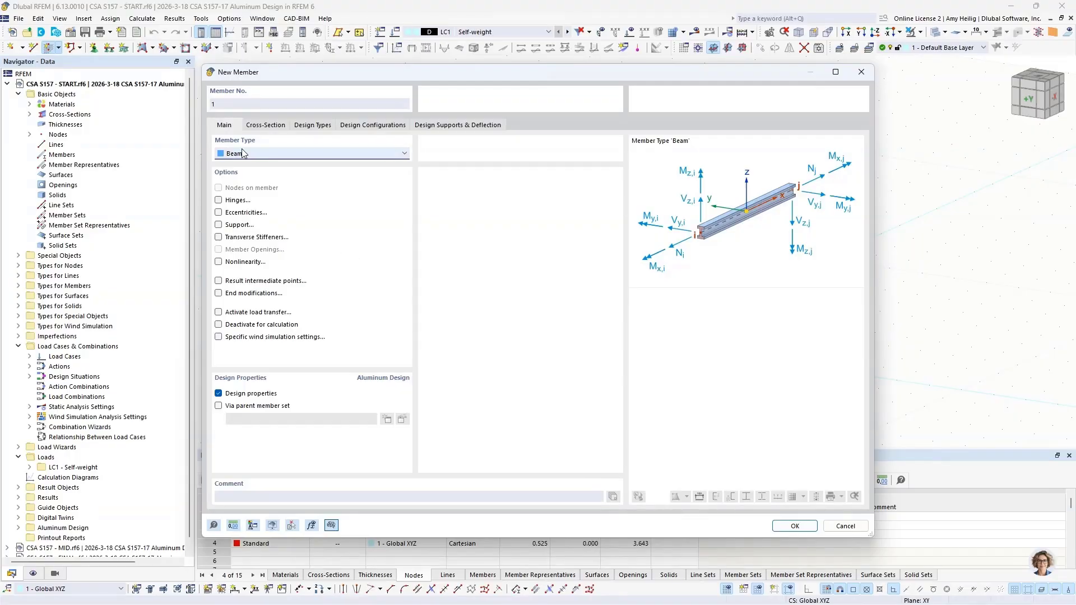
{"action": "left_click", "coordinate": [265, 125]}
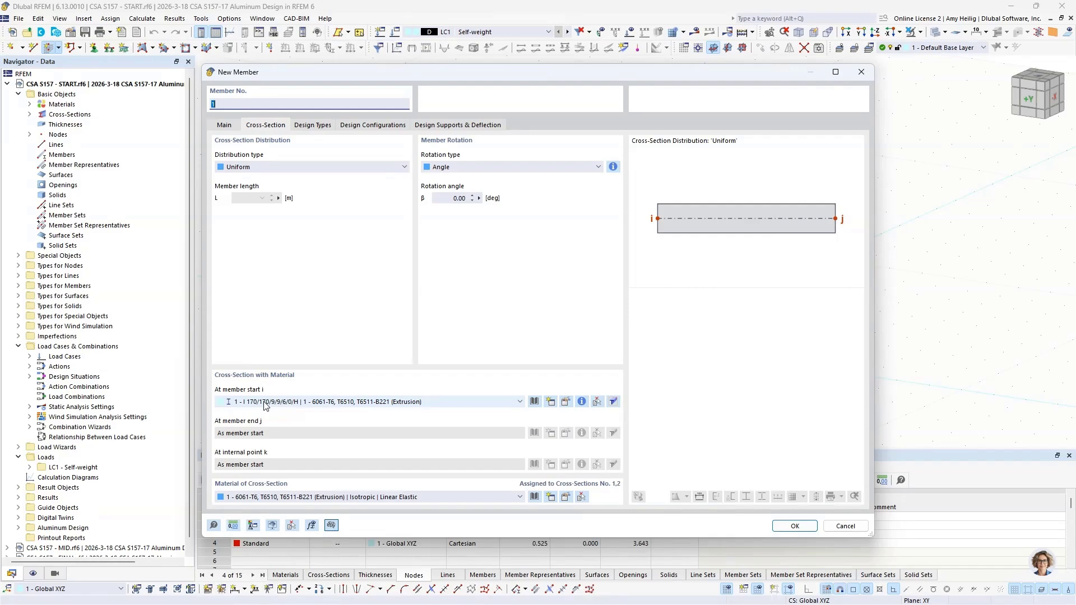
{"action": "left_click", "coordinate": [226, 125]}
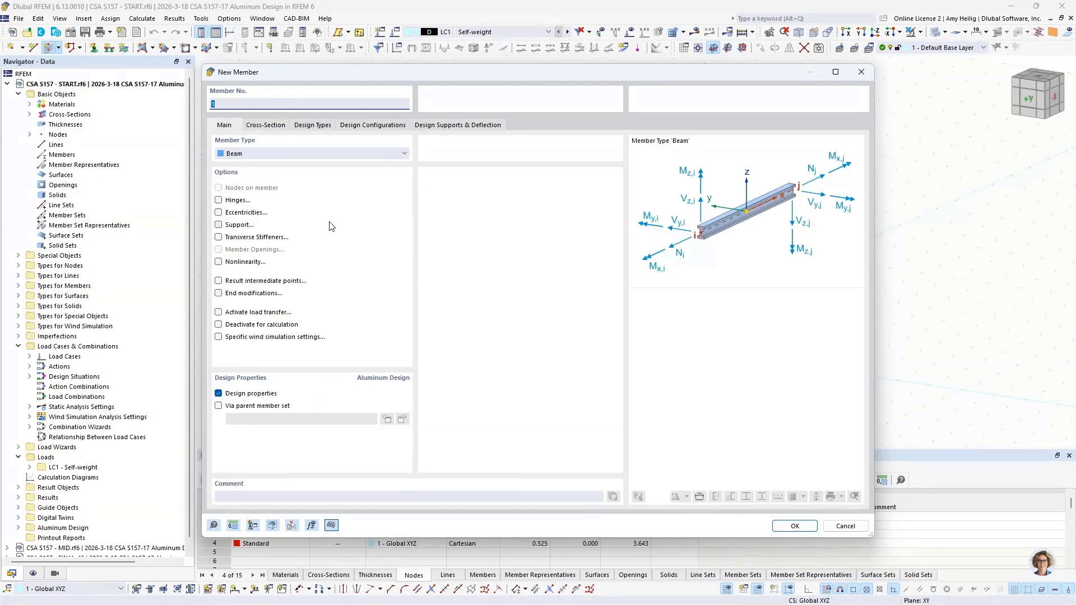
Give the new member a hinge at end j that releases only the φy rotation, with nonlinearity None, and accept the member settings
{"action": "left_click", "coordinate": [219, 200]}
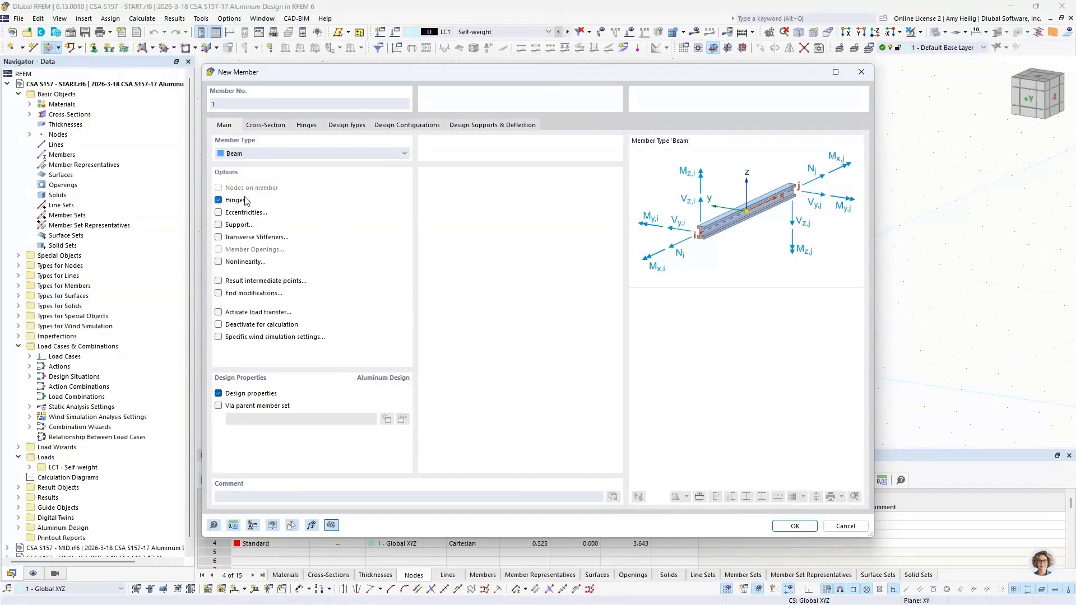
{"action": "left_click", "coordinate": [307, 125]}
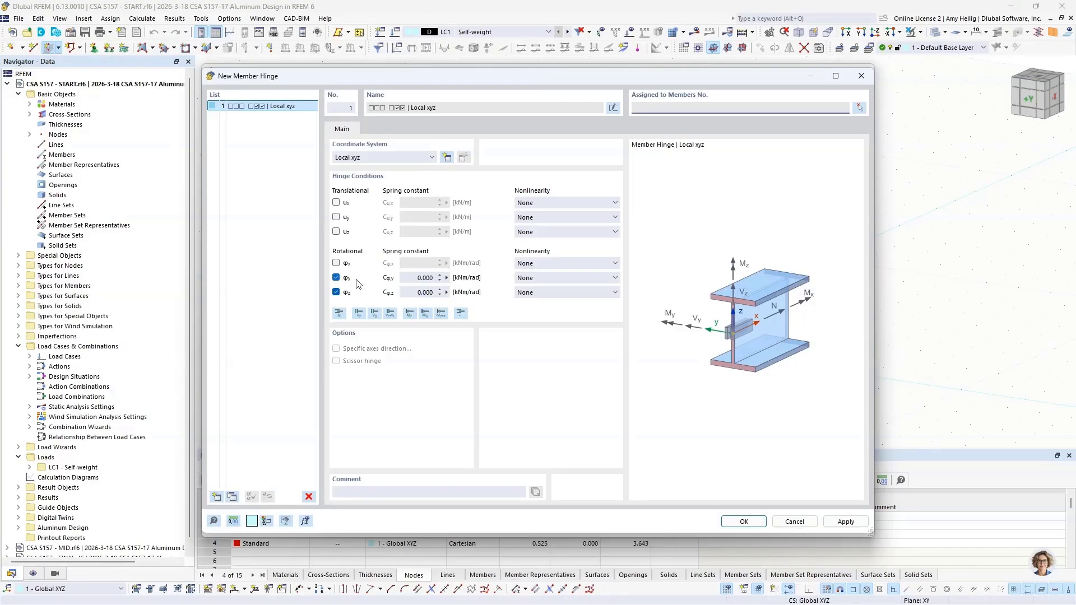
{"action": "left_click", "coordinate": [336, 292]}
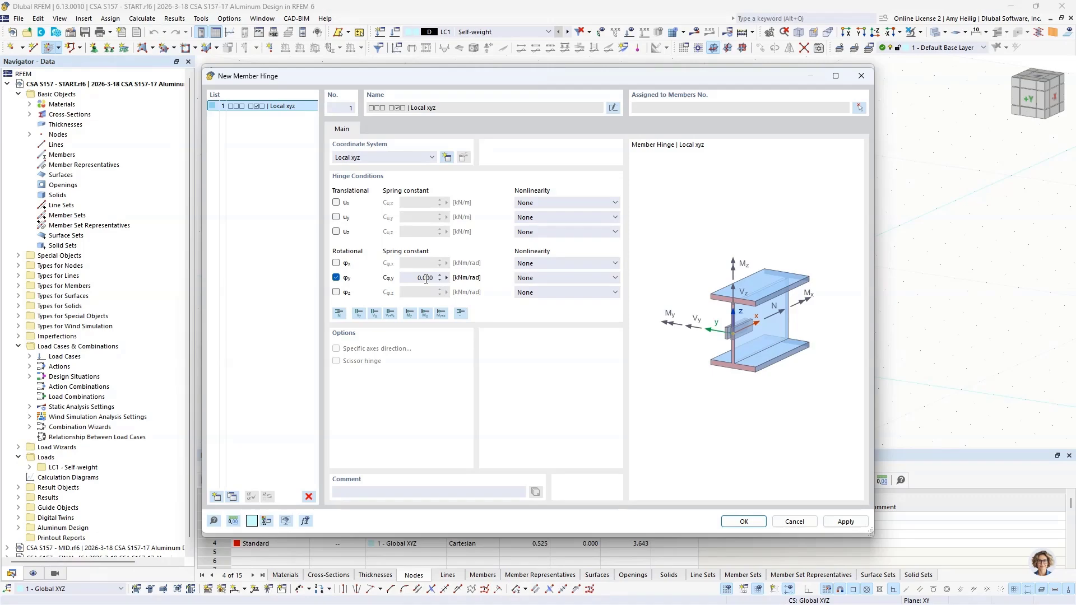
{"action": "left_click", "coordinate": [526, 279]}
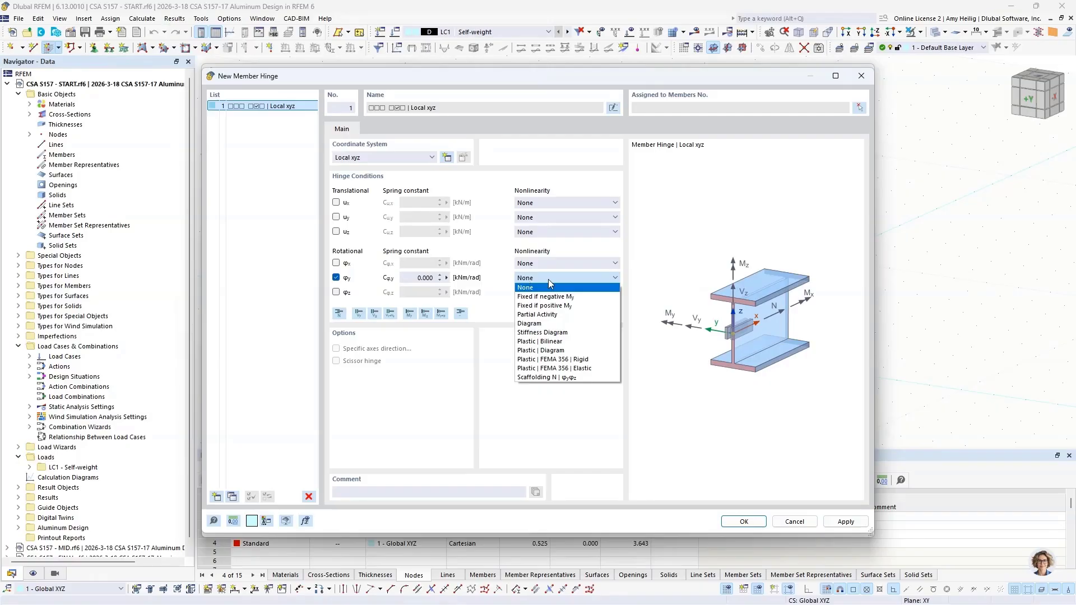
{"action": "left_click", "coordinate": [571, 417]}
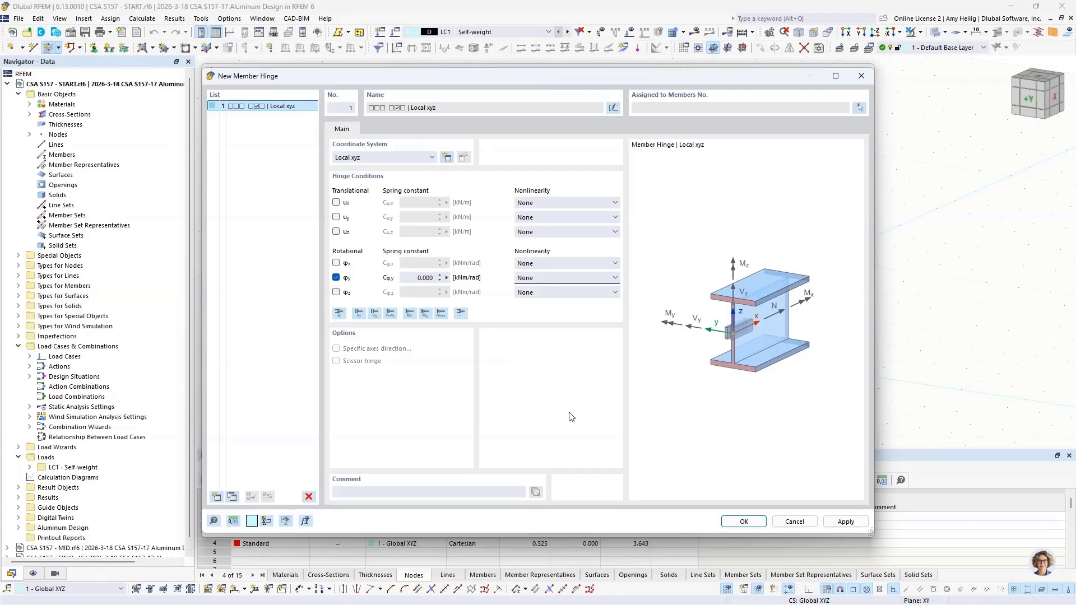
{"action": "left_click", "coordinate": [743, 522]}
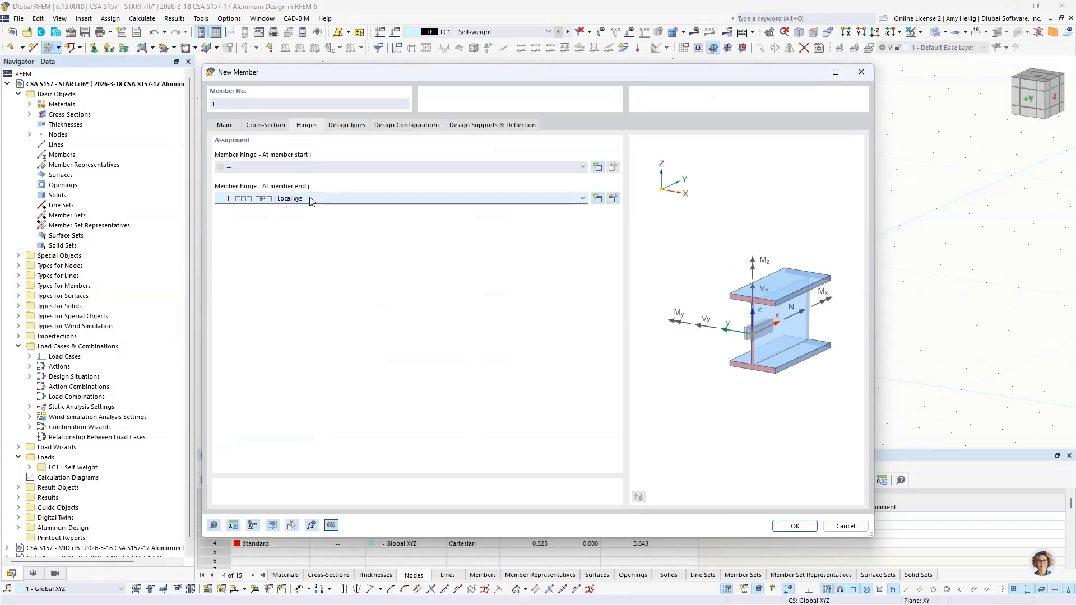
{"action": "left_click", "coordinate": [795, 525]}
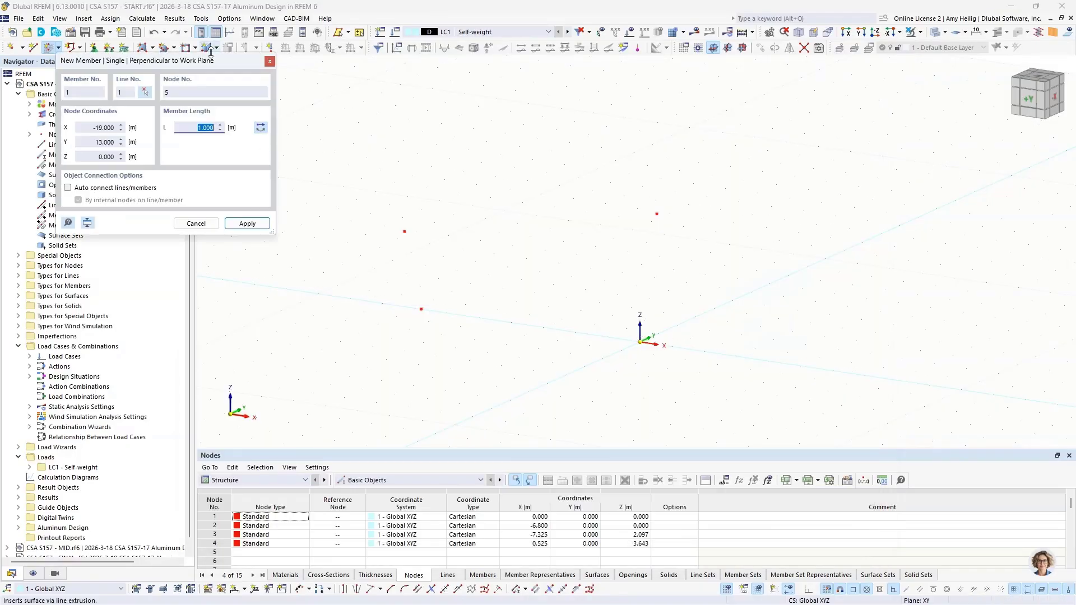
Place the first vertical column with a length of 3.540 m at the node at the global origin
{"action": "left_click_drag", "start_coordinate": [201, 61], "coordinate": [243, 114]}
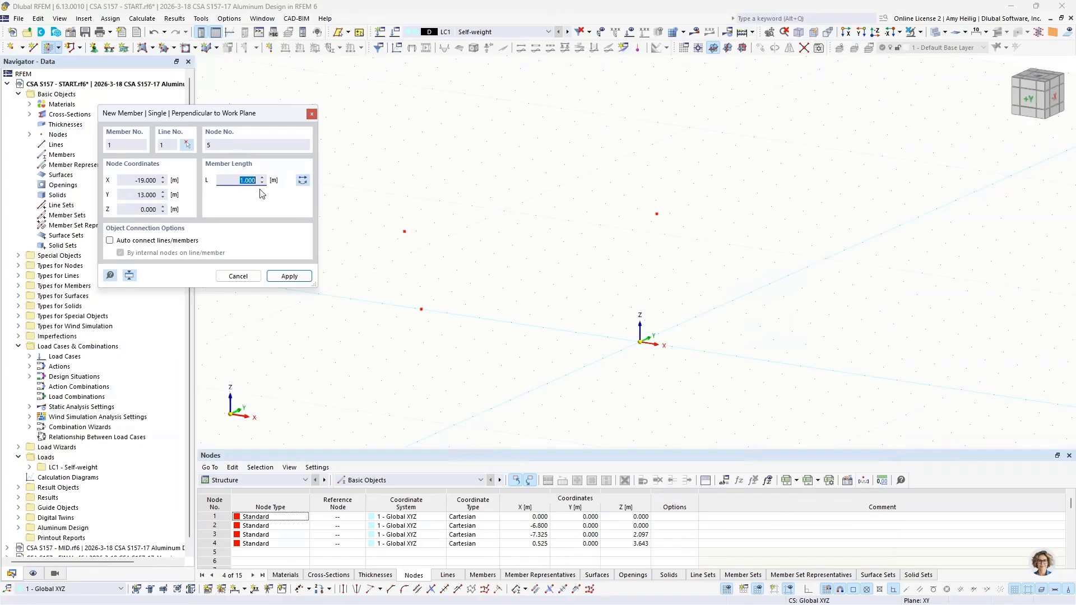
{"action": "type", "text": "3.540"}
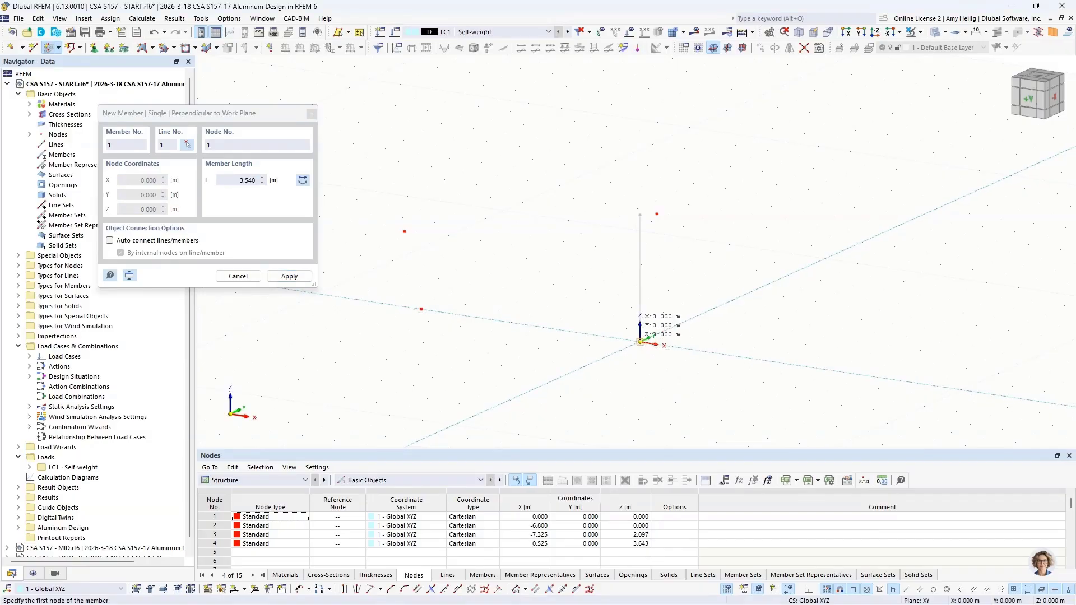
{"action": "left_click", "coordinate": [639, 341]}
Place a second vertical column with a length of 2.2 m at the node at X -6.800 m, and finish placing columns
{"action": "left_click", "coordinate": [240, 181]}
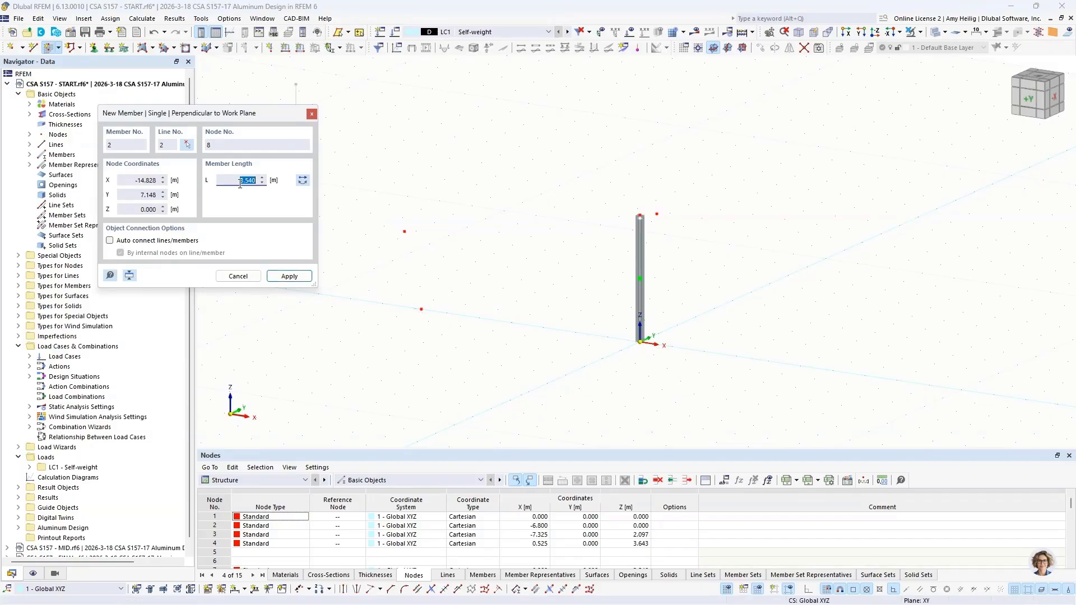
{"action": "type", "text": "2.2"}
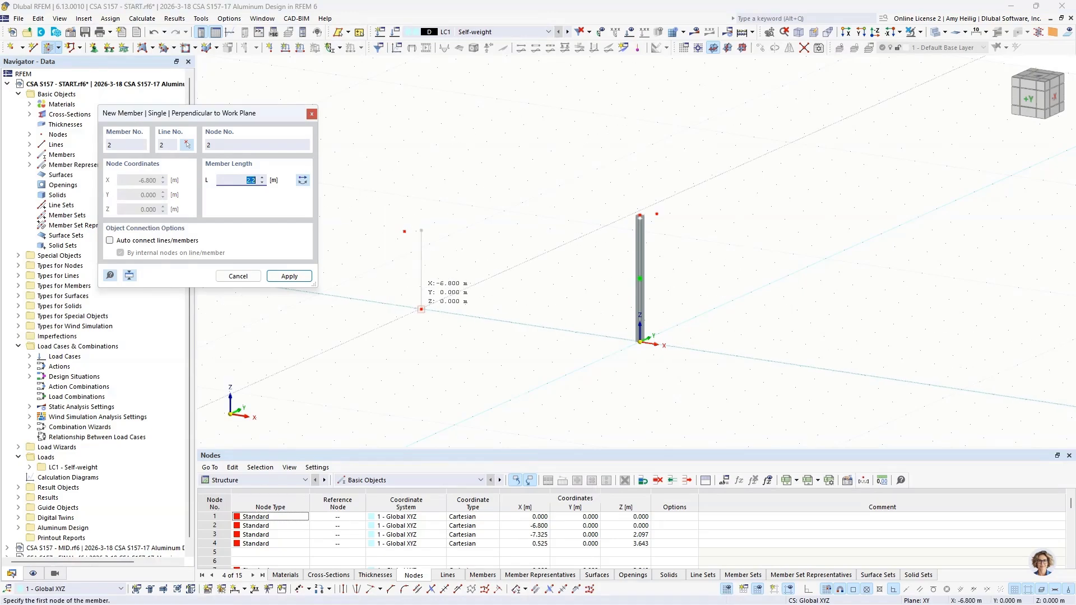
{"action": "left_click", "coordinate": [421, 309]}
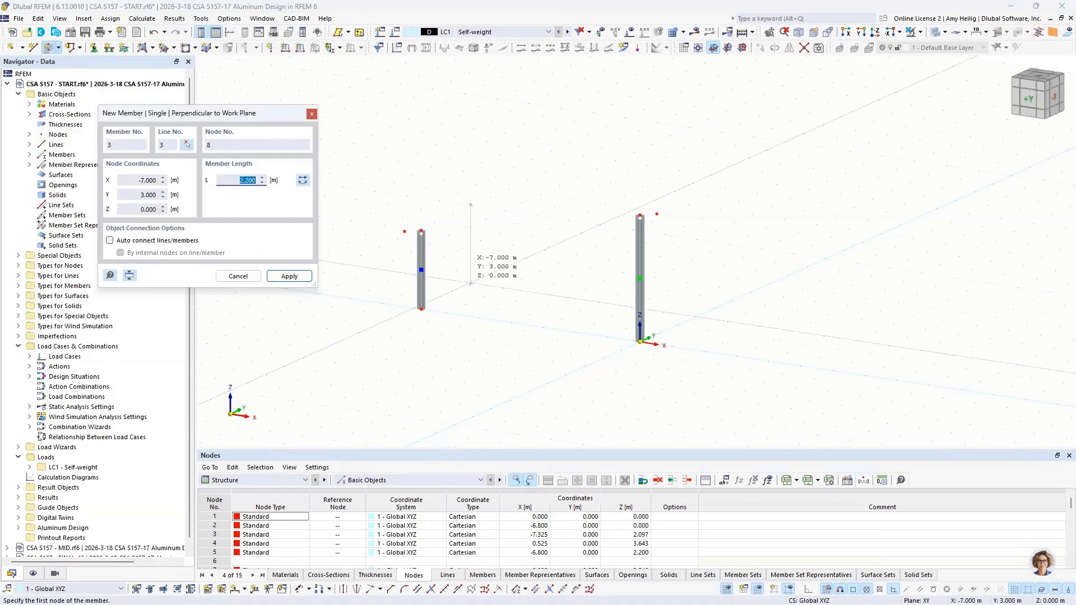
{"action": "key", "text": "Escape"}
Turn off the display of member representatives in the model view
{"action": "scroll", "coordinate": [508, 308], "scroll_direction": "up", "scroll_amount": 3}
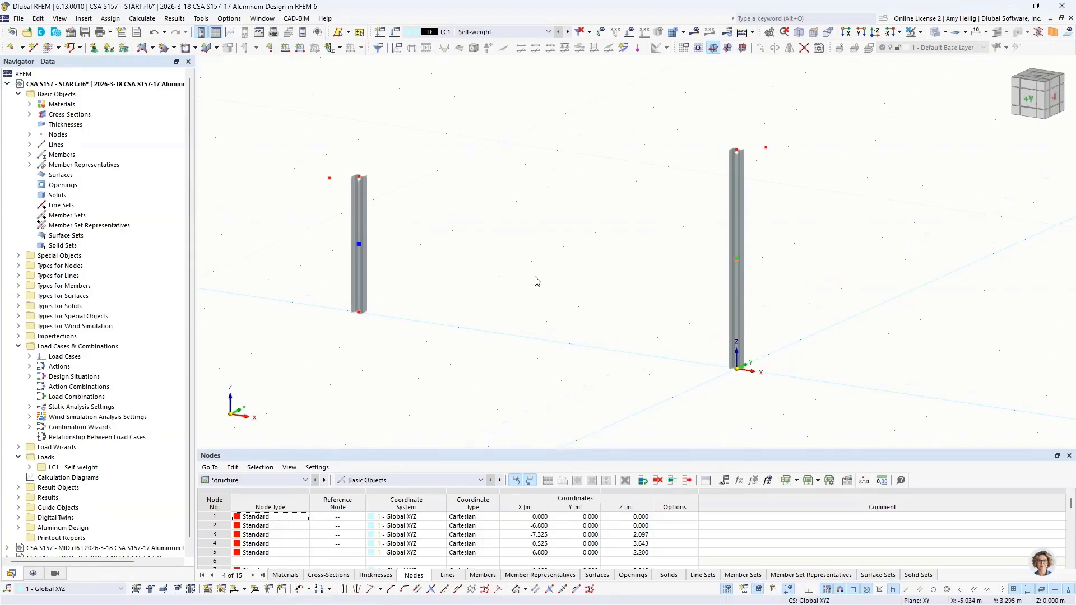
{"action": "left_click", "coordinate": [32, 574]}
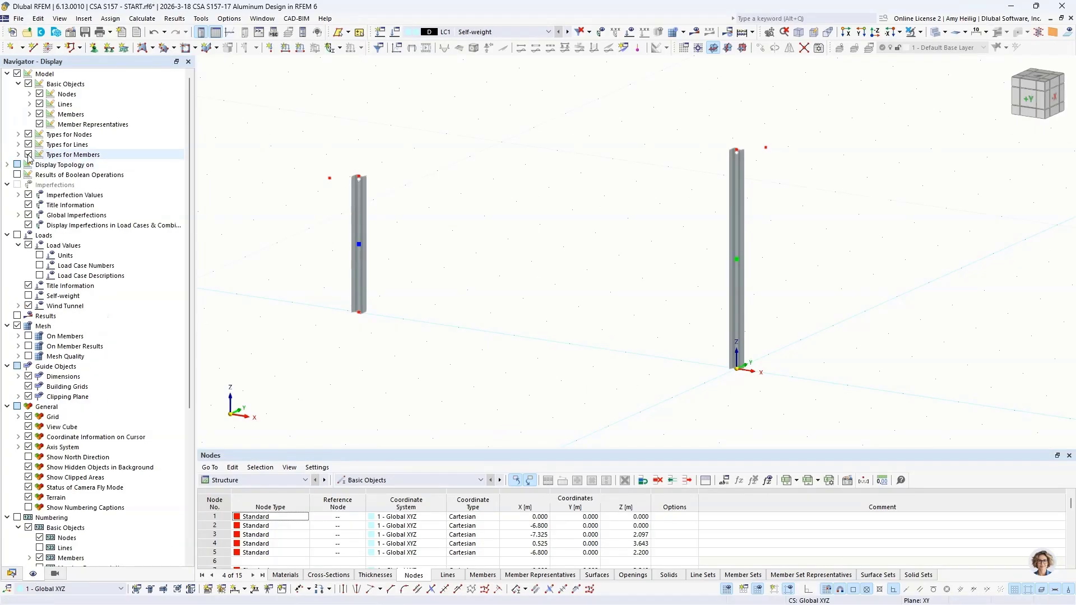
{"action": "left_click", "coordinate": [40, 124]}
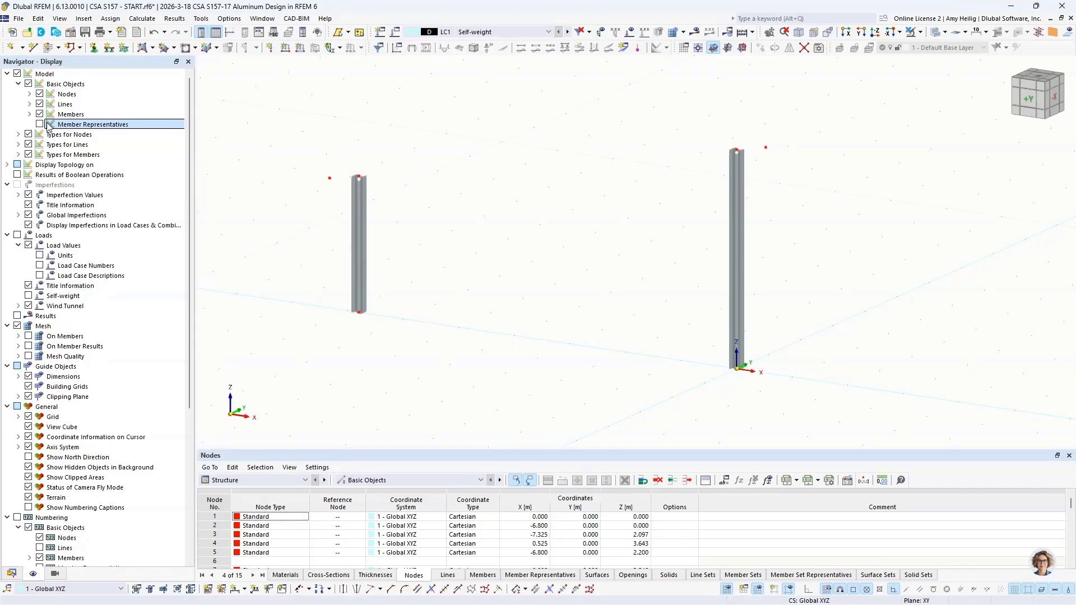
Add a simple single Beam member without hinges as the sloped rafter, from the node at X -7.325 m to the node at X 0.525 m
{"action": "left_click", "coordinate": [58, 47]}
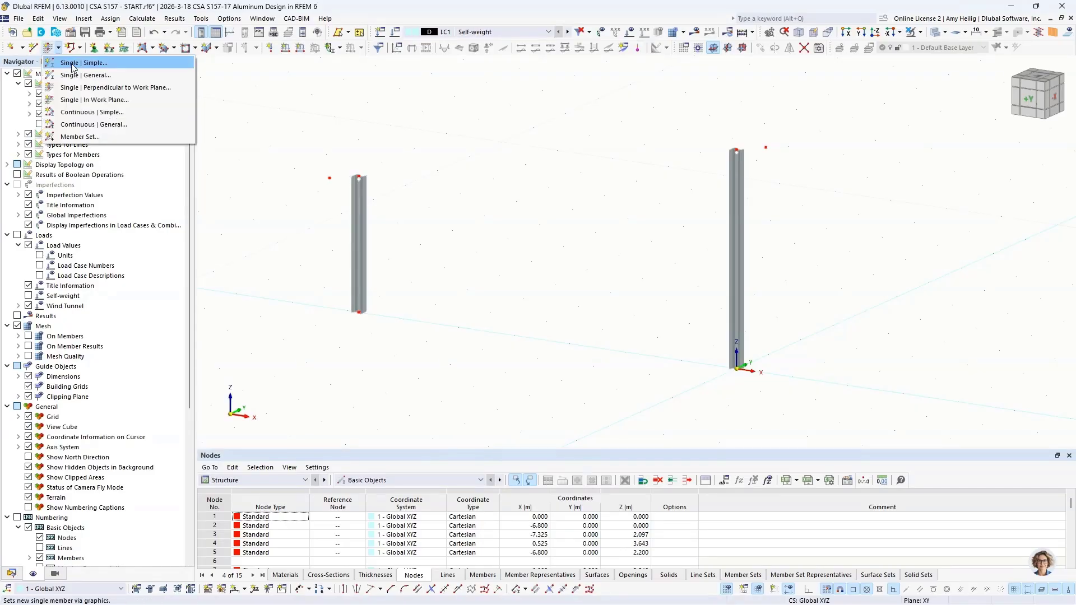
{"action": "left_click", "coordinate": [71, 64]}
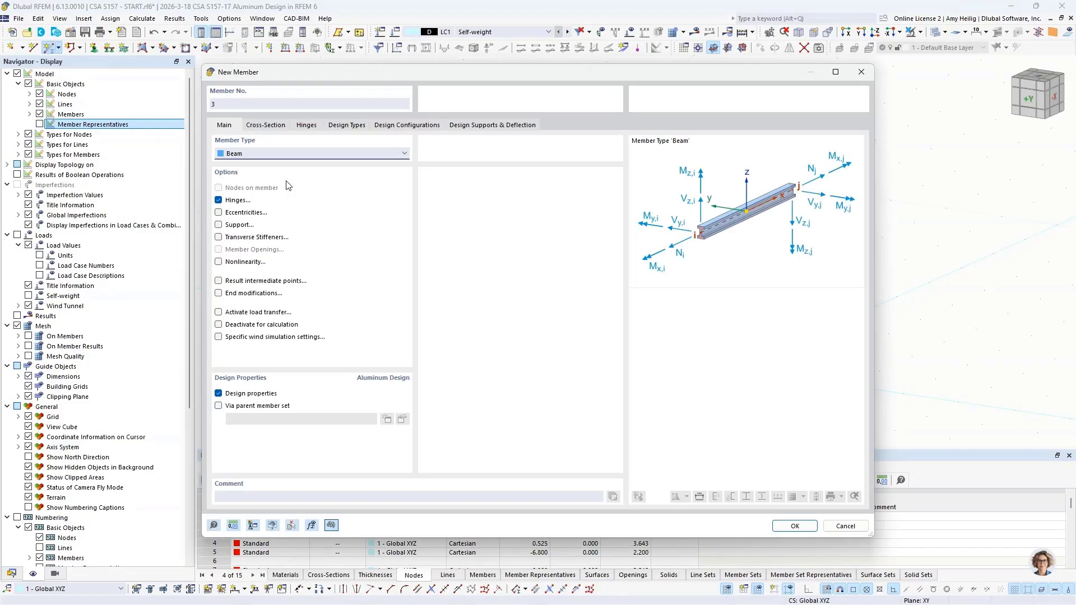
{"action": "left_click", "coordinate": [266, 125]}
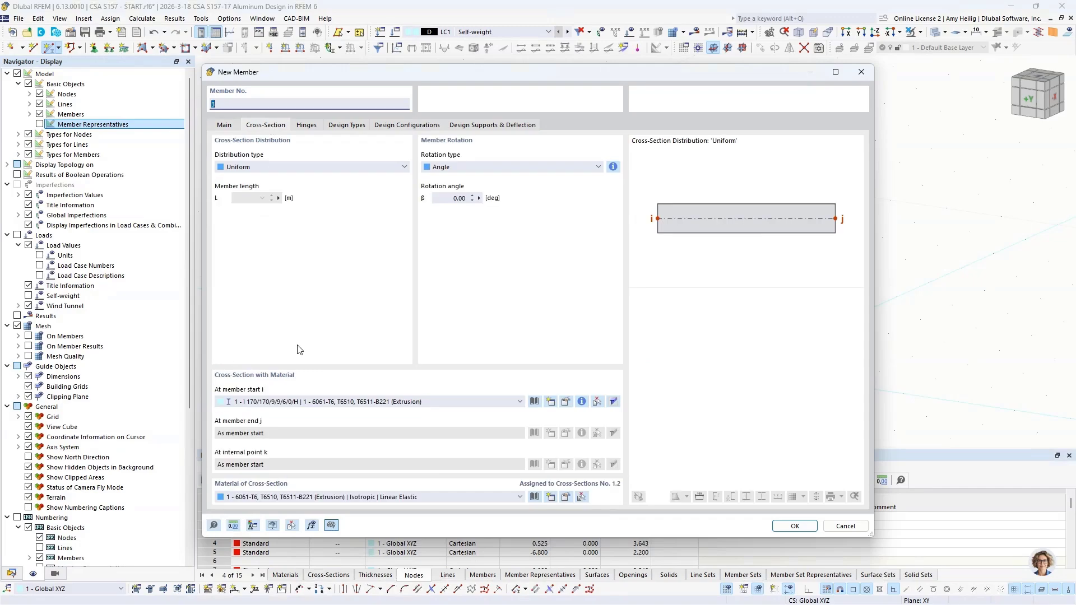
{"action": "left_click", "coordinate": [231, 125]}
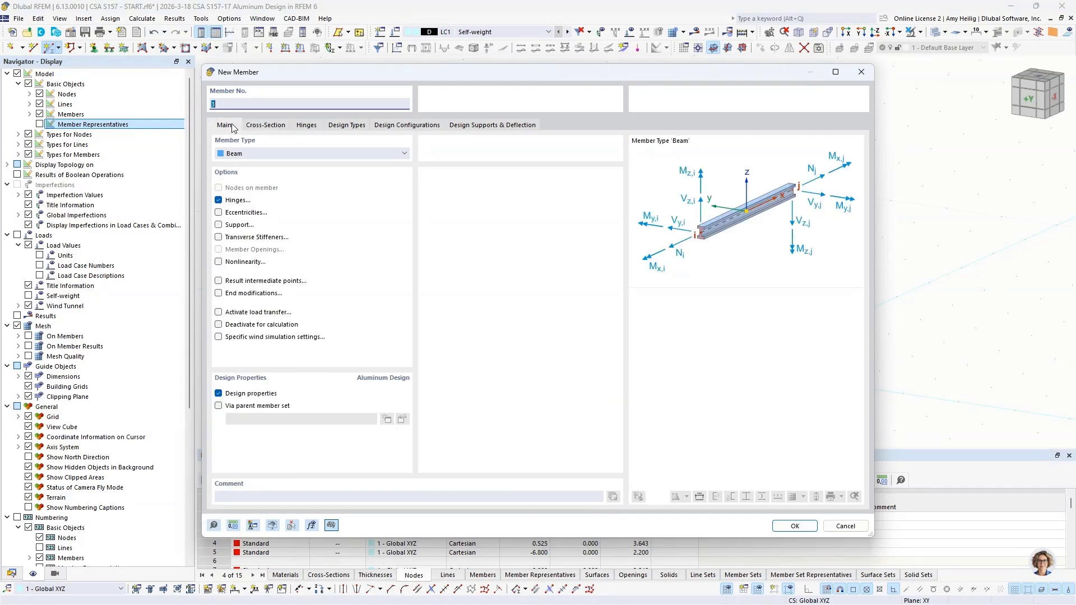
{"action": "left_click", "coordinate": [219, 200]}
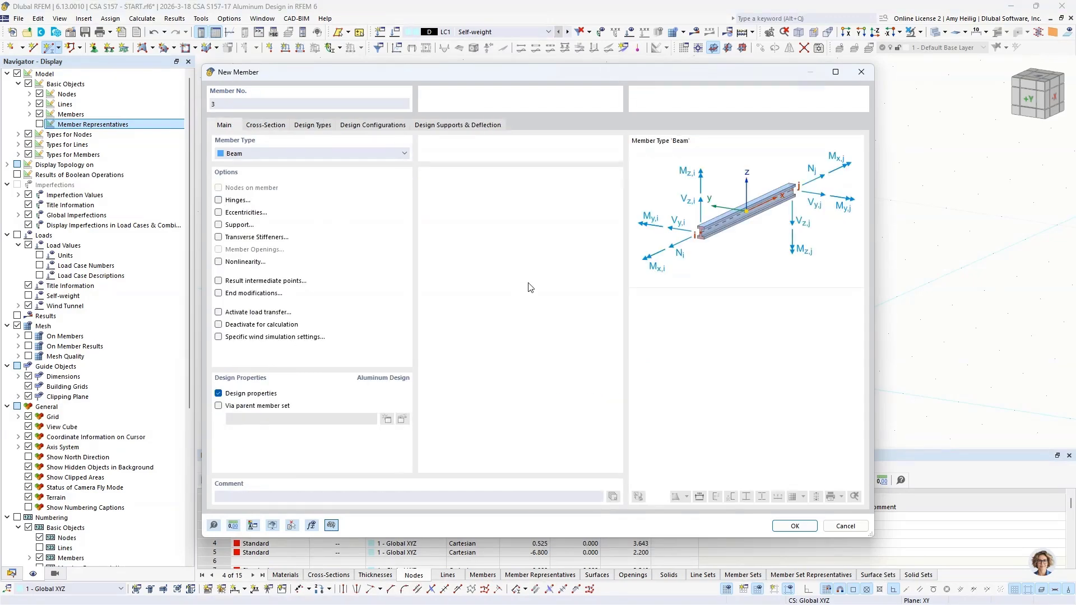
{"action": "left_click", "coordinate": [795, 526]}
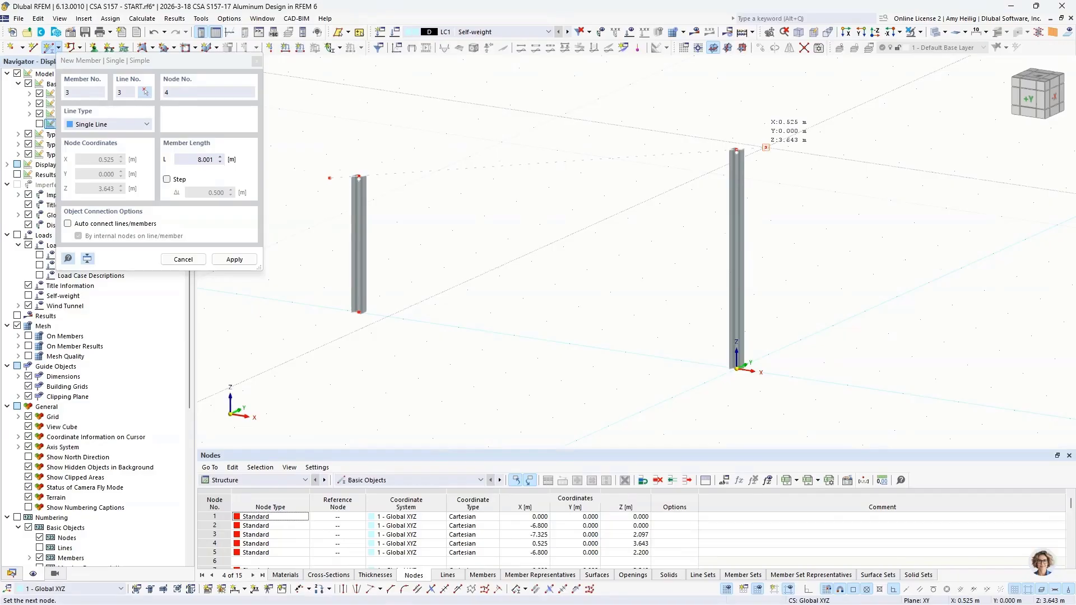
{"action": "left_click", "coordinate": [765, 147]}
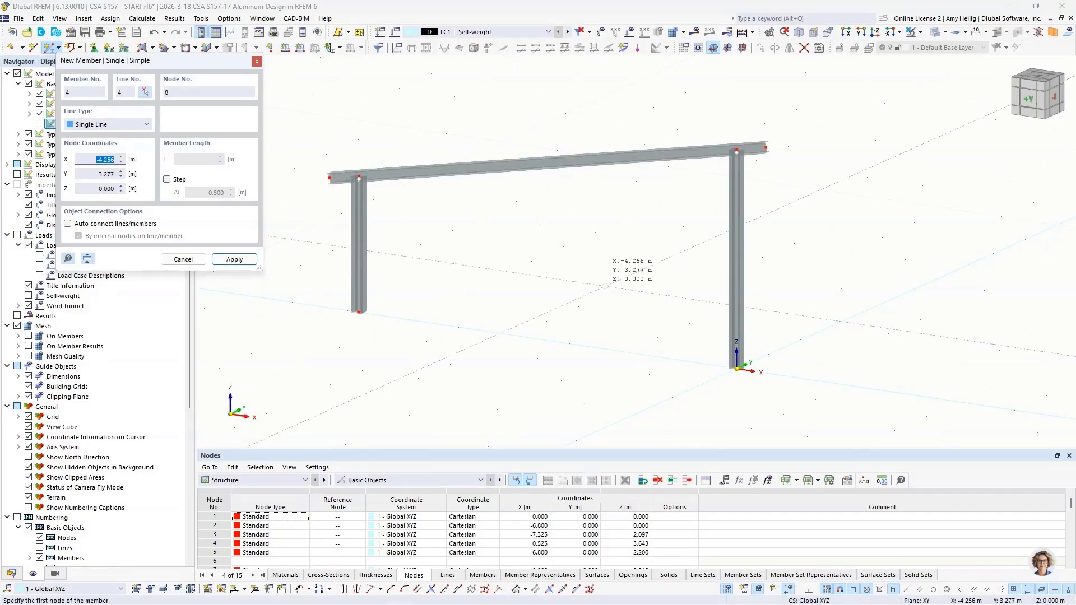
{"action": "key", "text": "Escape"}
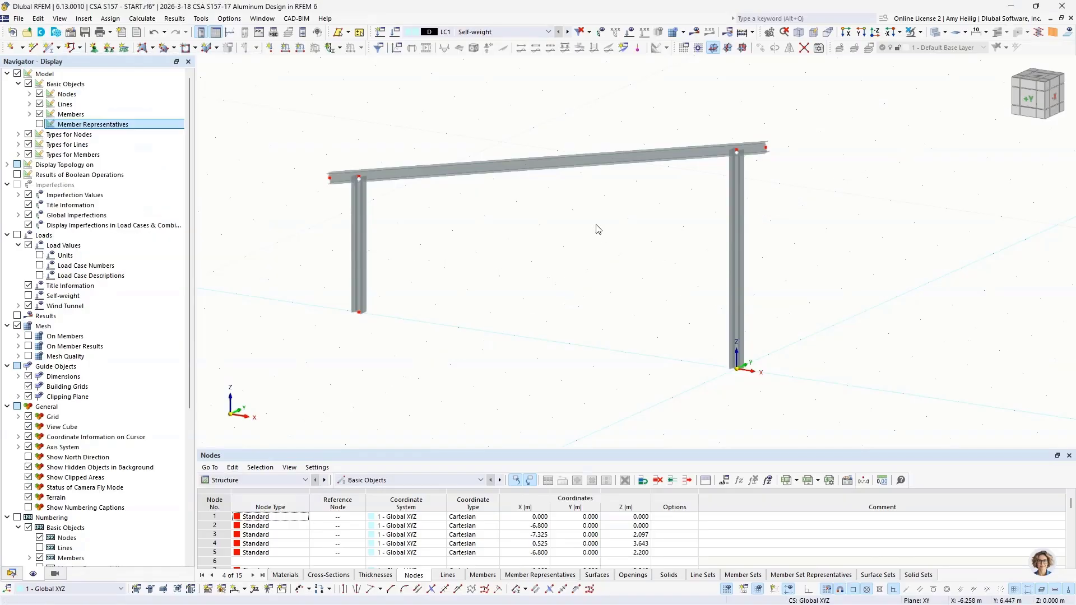
Divide the sloped rafter member using 6 intermediate nodes
{"action": "right_click", "coordinate": [570, 163]}
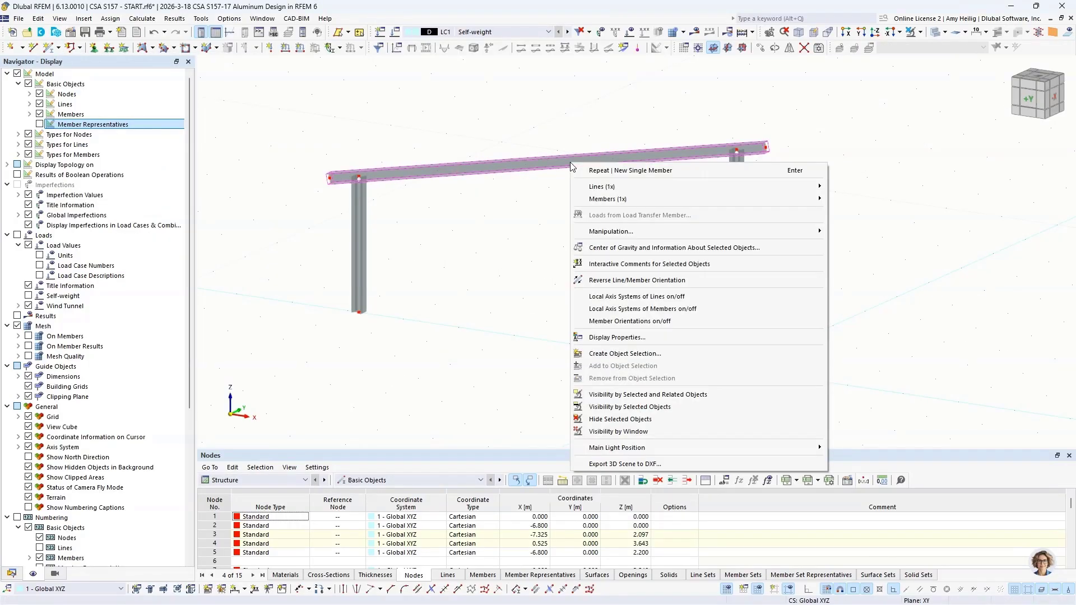
{"action": "mouse_move", "coordinate": [701, 199]}
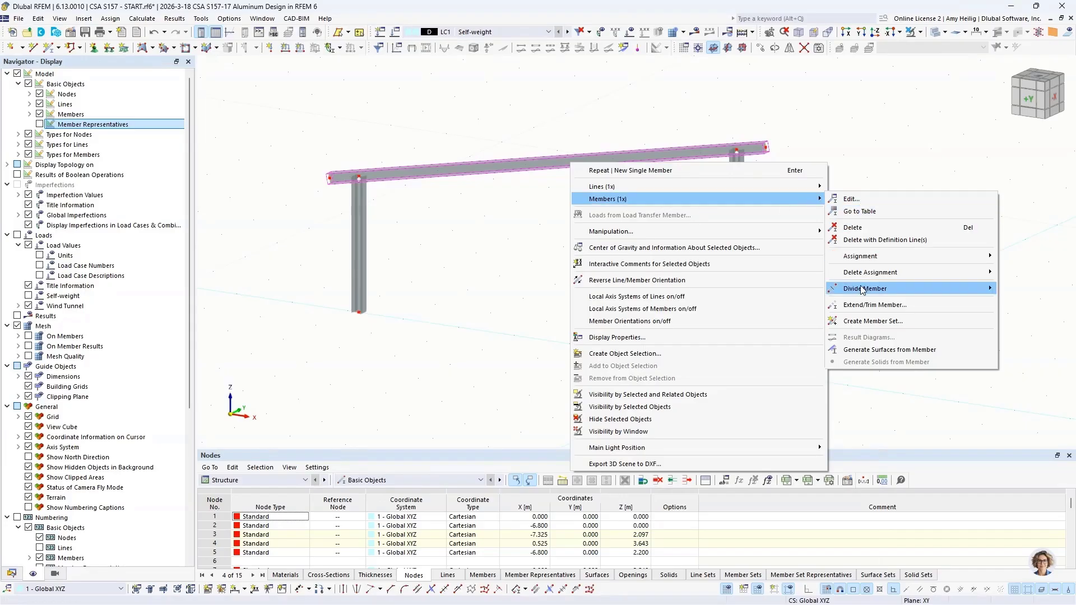
{"action": "mouse_move", "coordinate": [863, 290]}
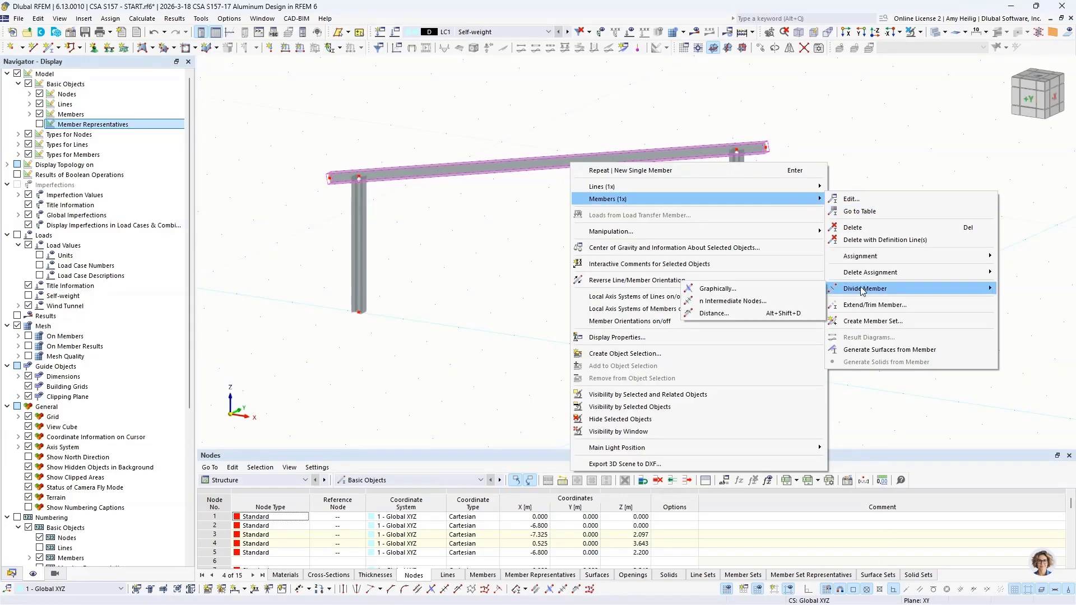
{"action": "left_click", "coordinate": [763, 302]}
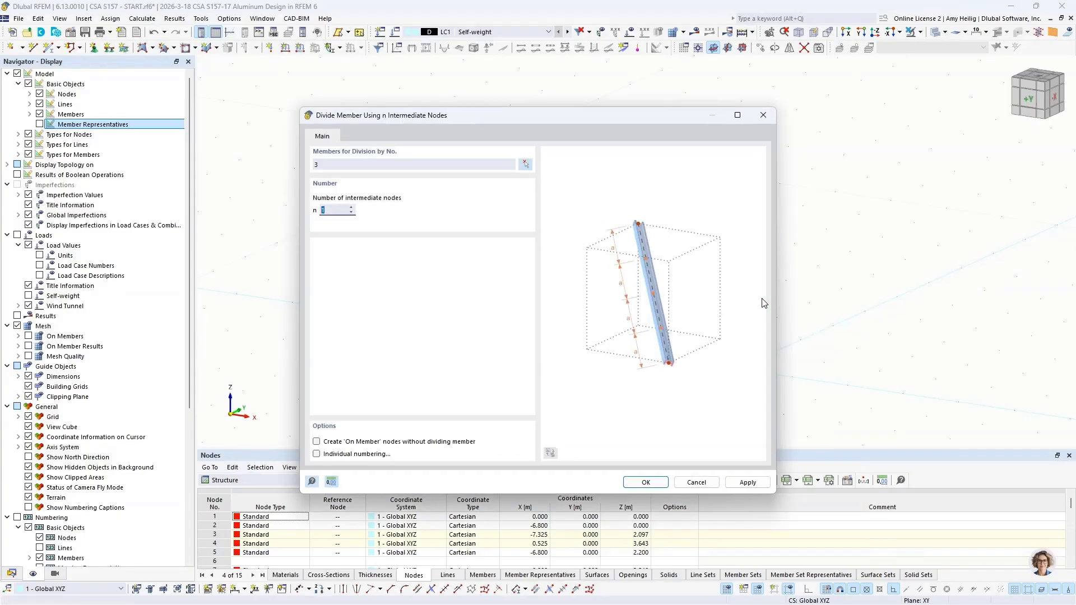
{"action": "type", "text": "6"}
{"action": "left_click", "coordinate": [644, 482]}
Connect the rafter with both columns at their intersections at the column tops
{"action": "scroll", "coordinate": [435, 197], "scroll_direction": "up", "scroll_amount": 3}
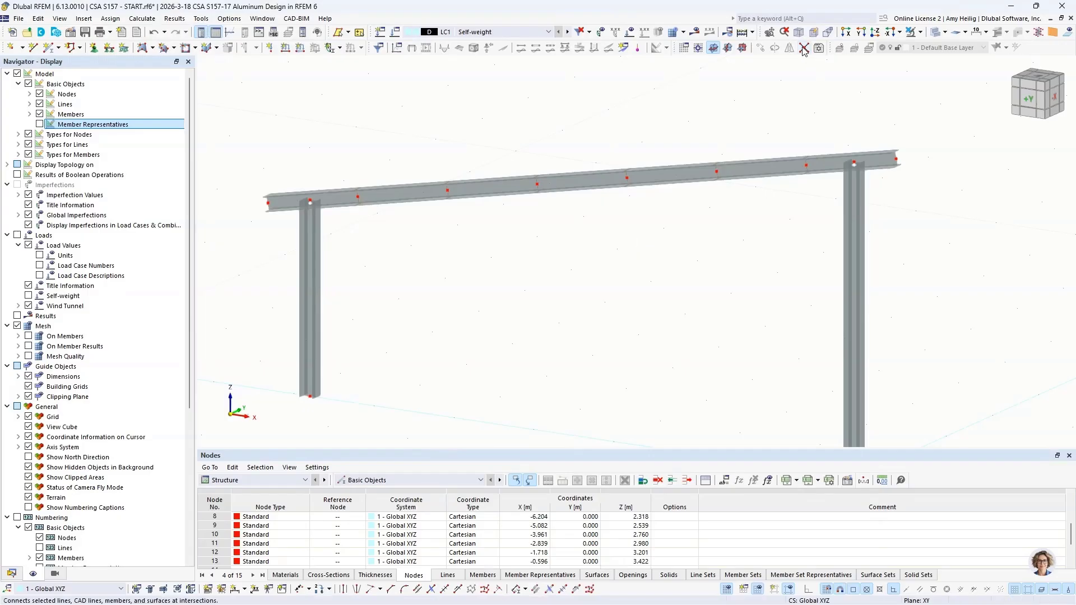
{"action": "left_click_drag", "start_coordinate": [830, 114], "coordinate": [879, 194]}
{"action": "left_click_drag", "start_coordinate": [290, 167], "coordinate": [331, 227]}
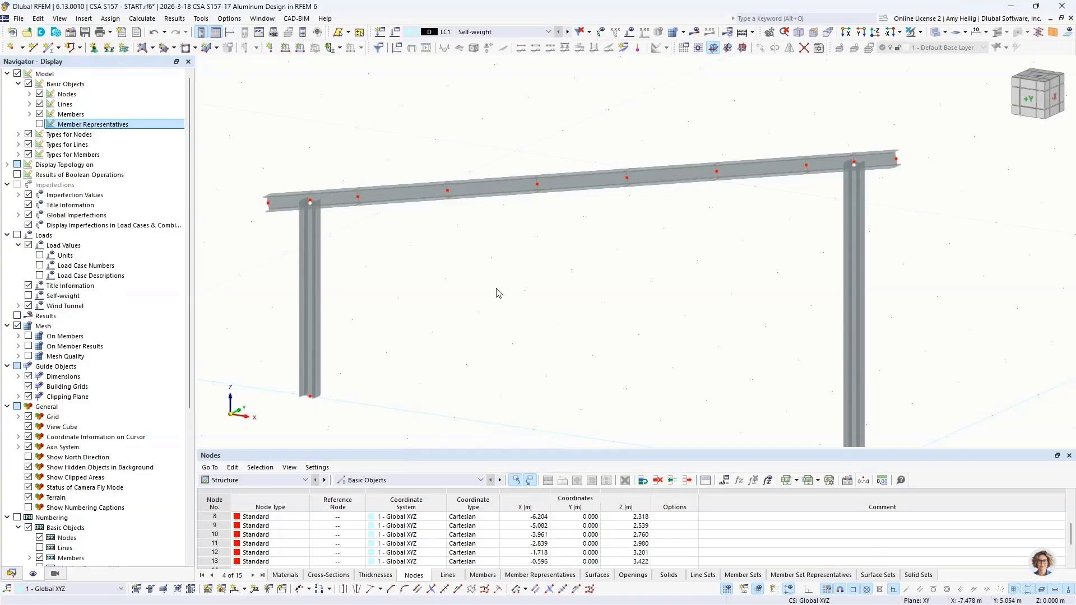
Create a Continuous Members member set from all segments of the sloped rafter
{"action": "scroll", "coordinate": [555, 310], "scroll_direction": "up", "scroll_amount": 1}
{"action": "middle_click_drag", "start_coordinate": [572, 307], "coordinate": [572, 281]}
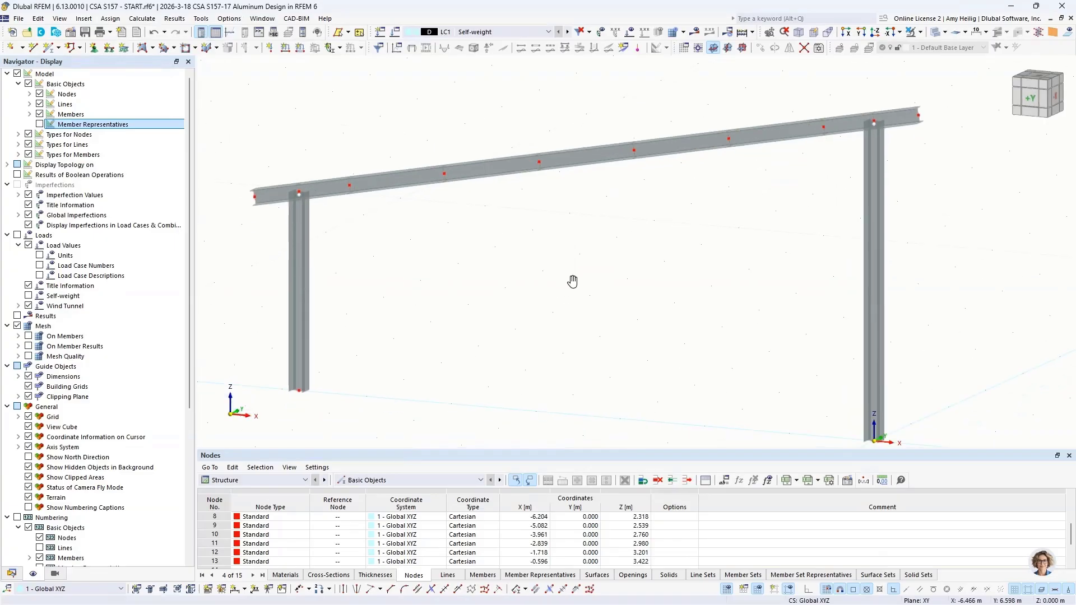
{"action": "scroll", "coordinate": [574, 286], "scroll_direction": "down", "scroll_amount": 1}
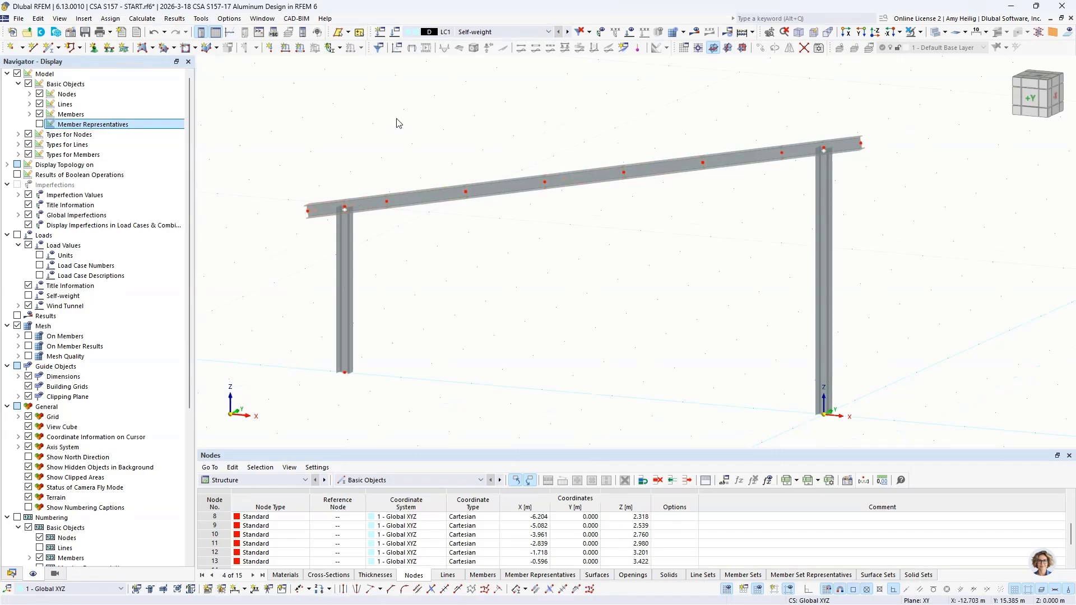
{"action": "left_click_drag", "start_coordinate": [254, 88], "coordinate": [907, 244]}
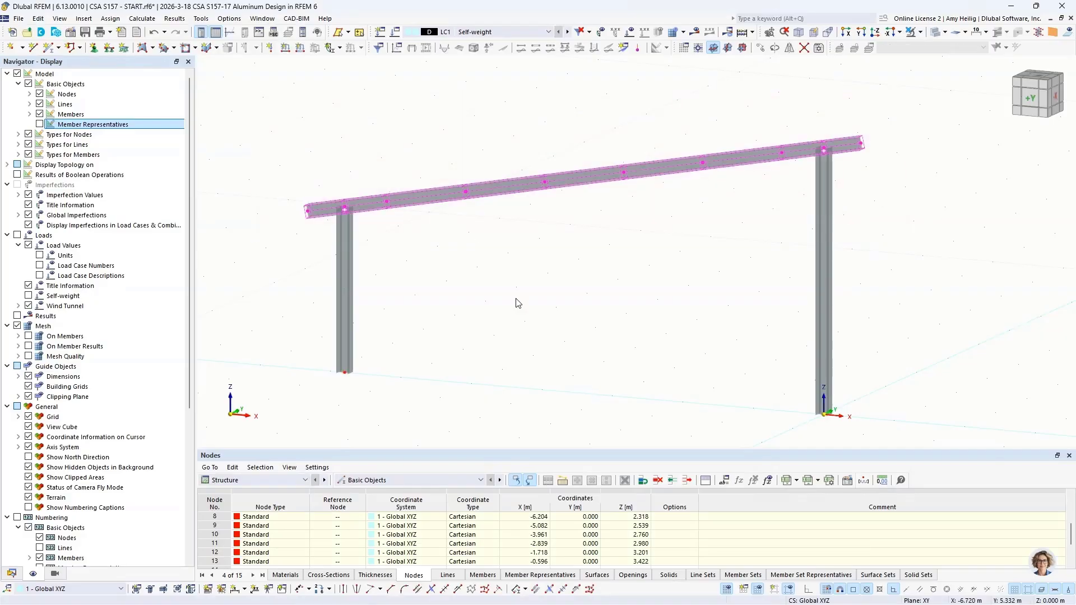
{"action": "right_click", "coordinate": [506, 187]}
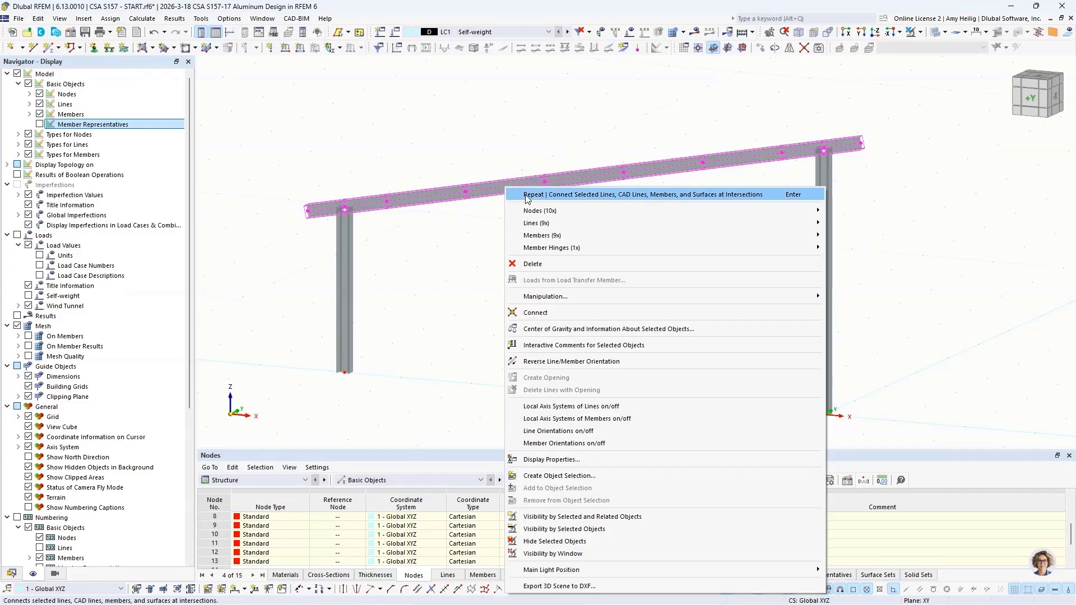
{"action": "mouse_move", "coordinate": [562, 238]}
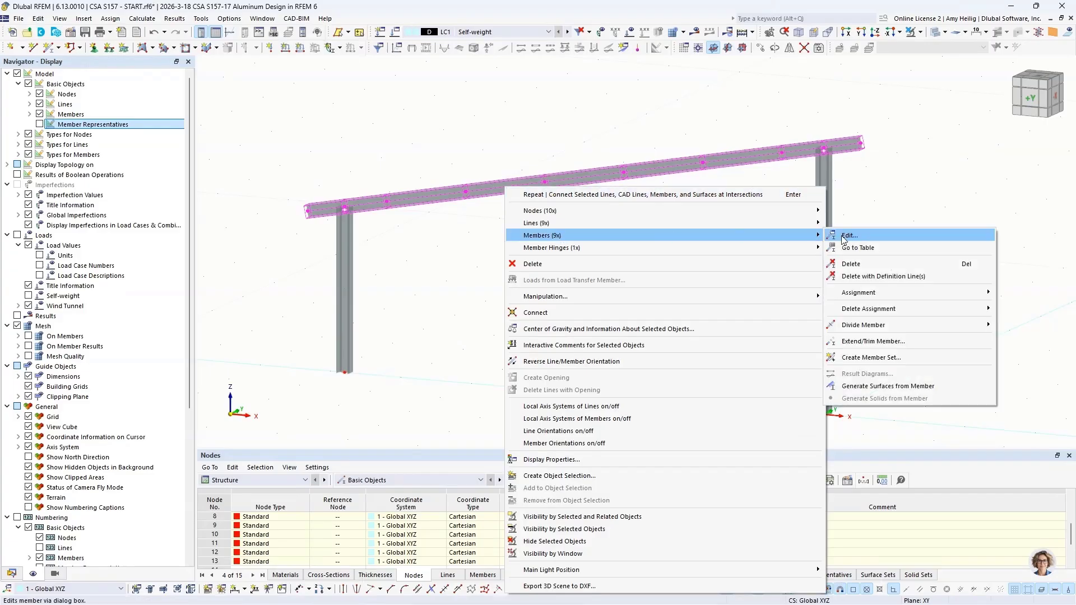
{"action": "left_click", "coordinate": [853, 360]}
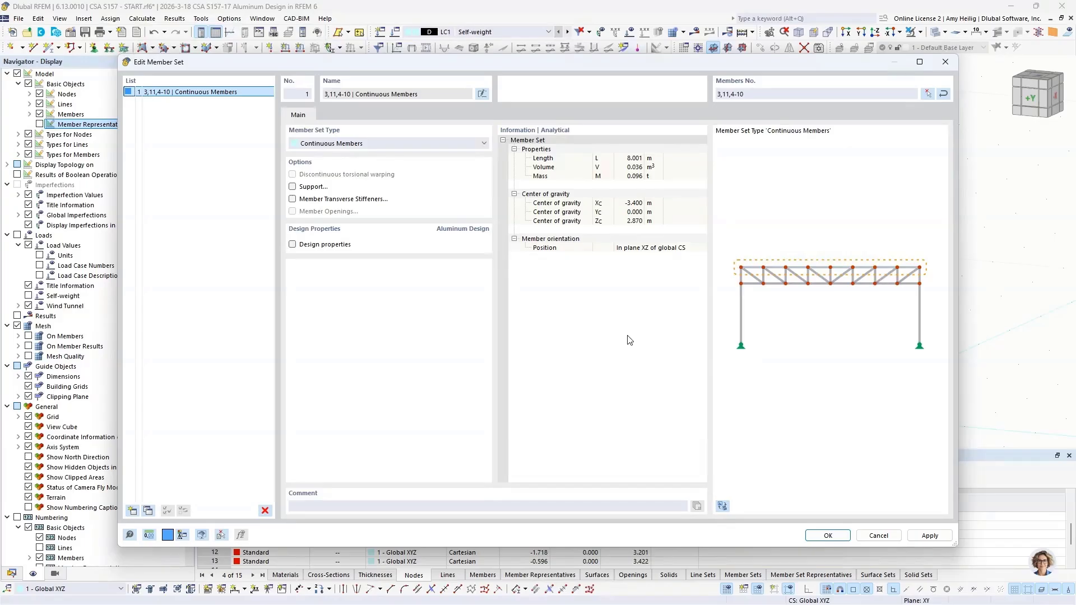
{"action": "left_click", "coordinate": [813, 539]}
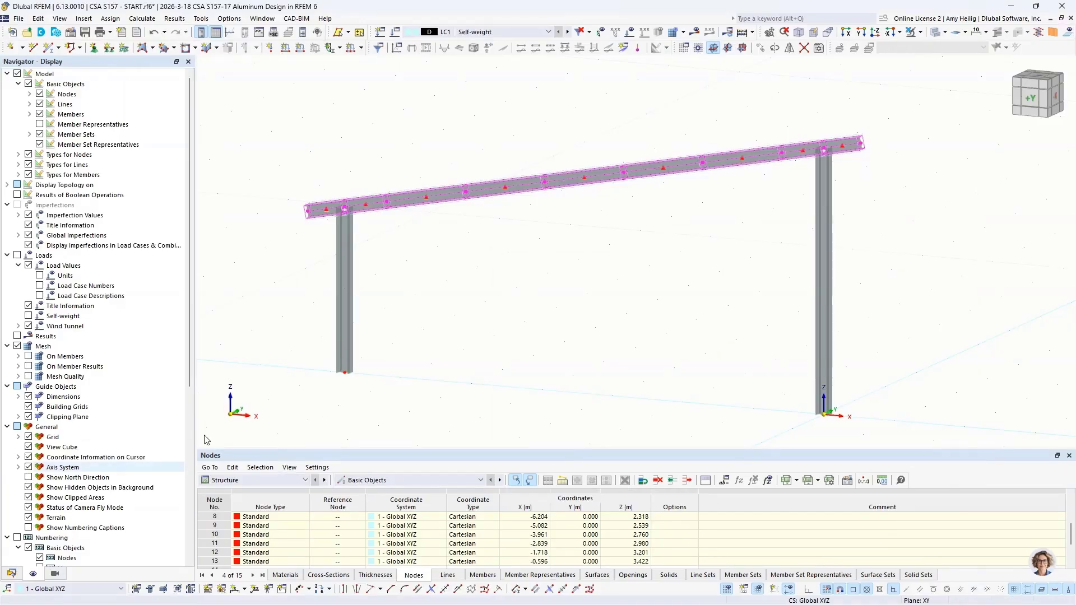
Turn off the display of member set representatives, return to the model data tree and clear the rafter selection
{"action": "left_click", "coordinate": [39, 144]}
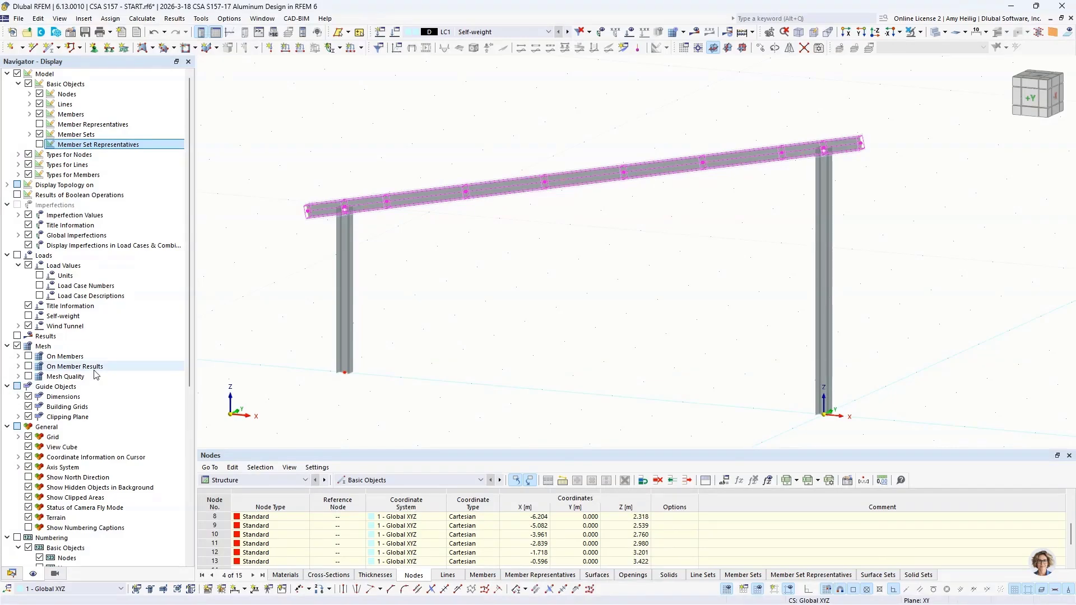
{"action": "left_click", "coordinate": [12, 574]}
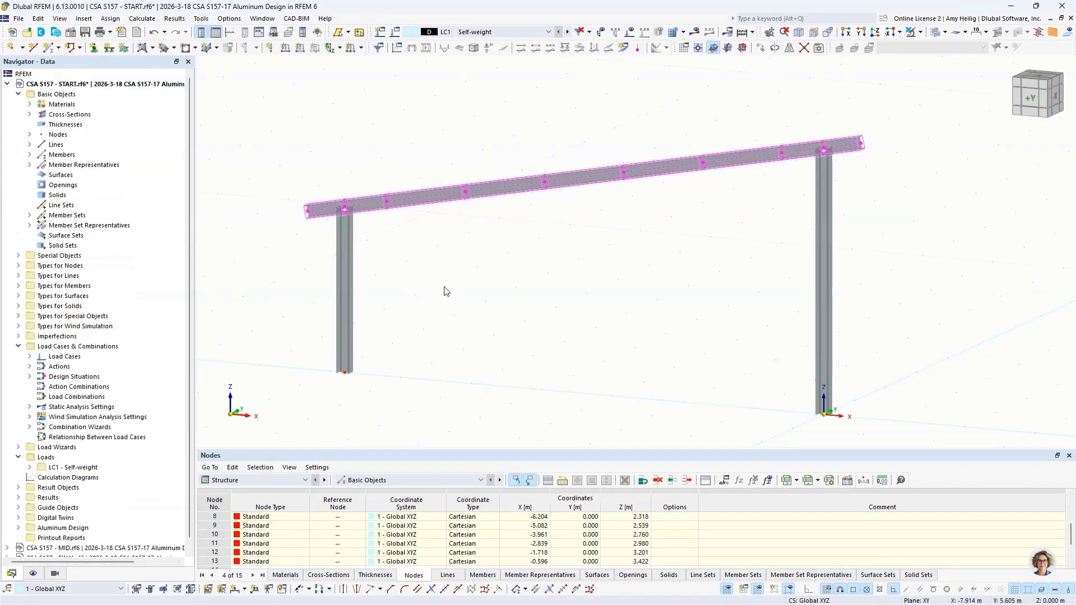
{"action": "left_click", "coordinate": [499, 300]}
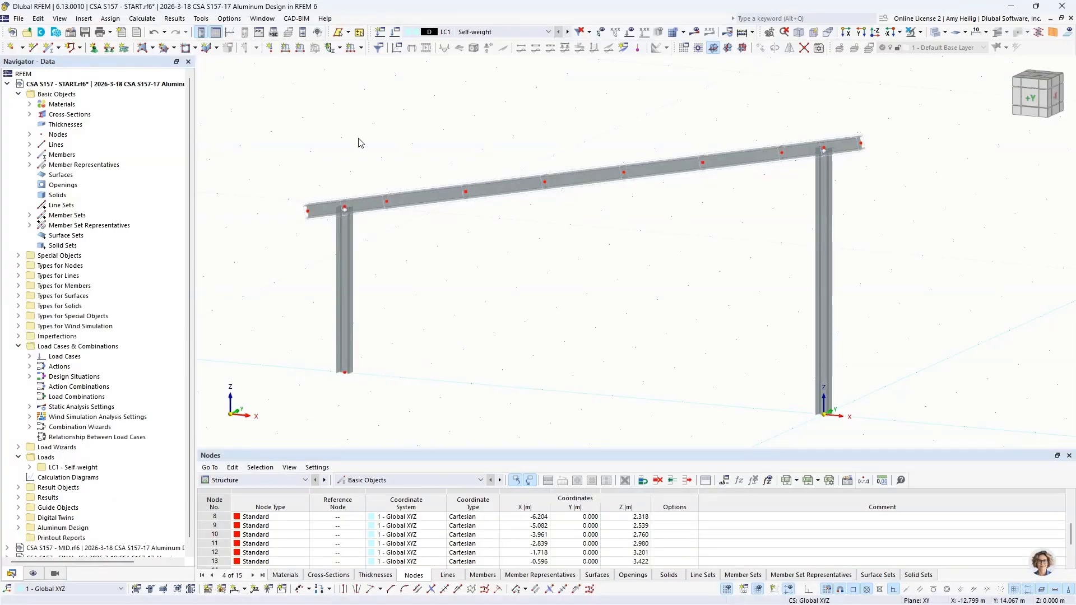
Set up a new single beam member with section 1 - I 170/170/9/9/6/0/H and hinge 1 (Local xyz) at member end j
{"action": "left_click", "coordinate": [58, 48]}
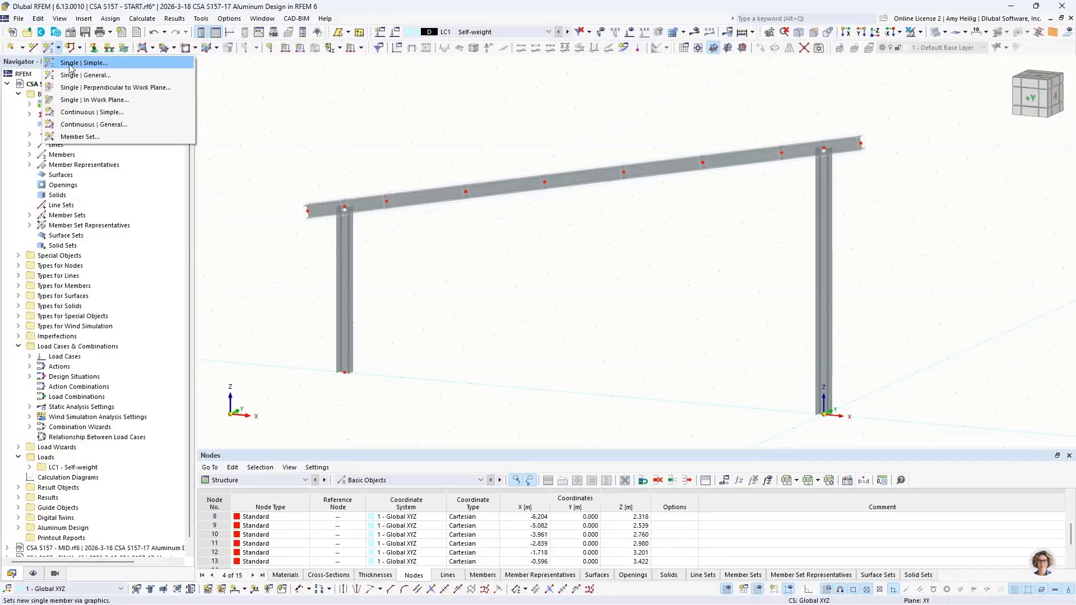
{"action": "left_click", "coordinate": [70, 64]}
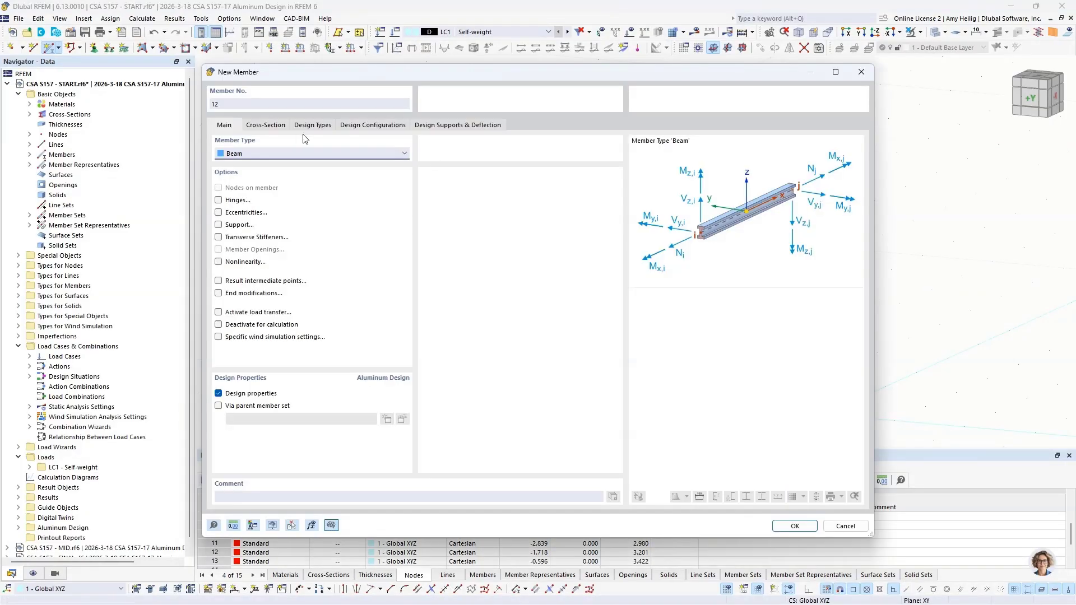
{"action": "left_click", "coordinate": [218, 201]}
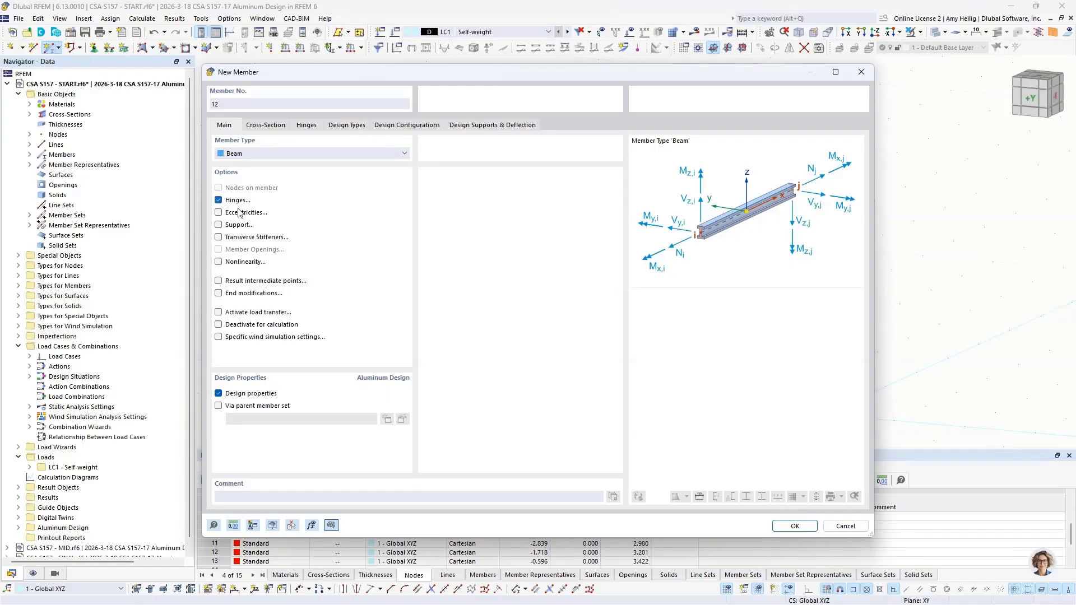
{"action": "left_click", "coordinate": [260, 125]}
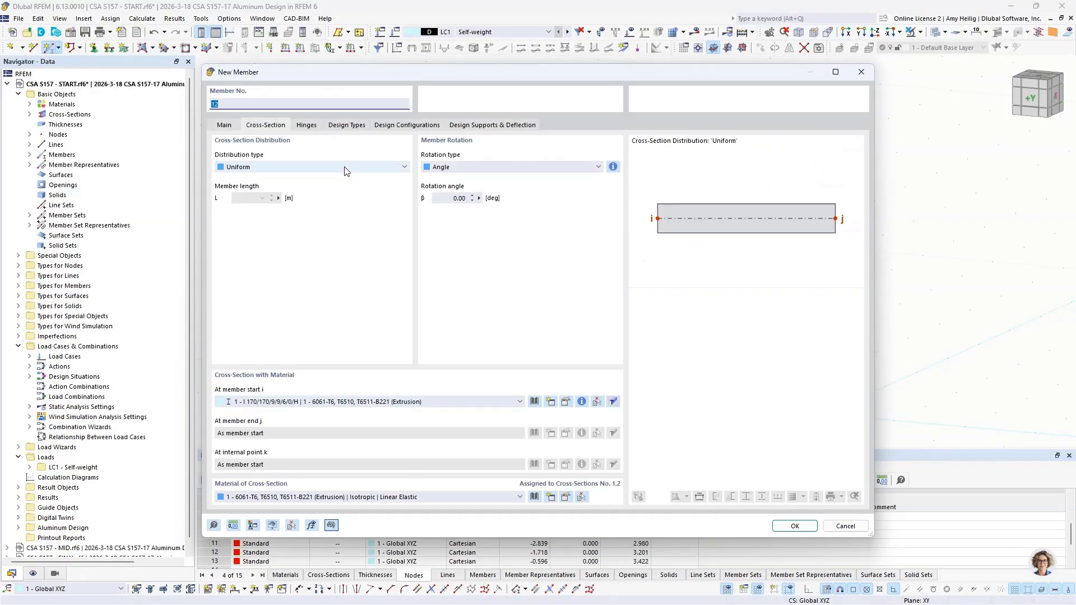
{"action": "left_click", "coordinate": [311, 126]}
{"action": "left_click", "coordinate": [323, 199]}
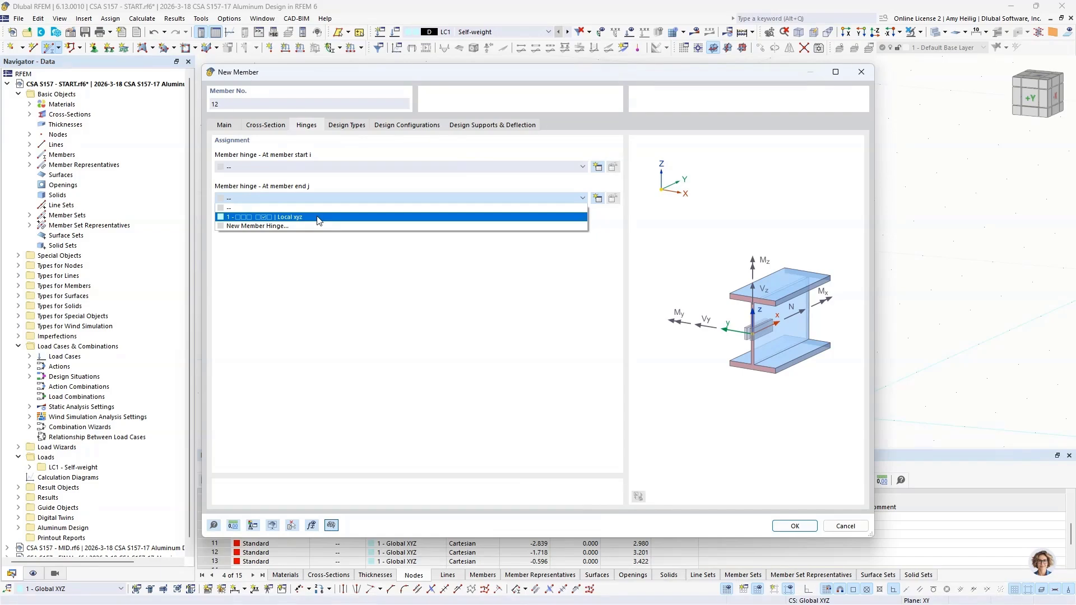
{"action": "left_click", "coordinate": [319, 217]}
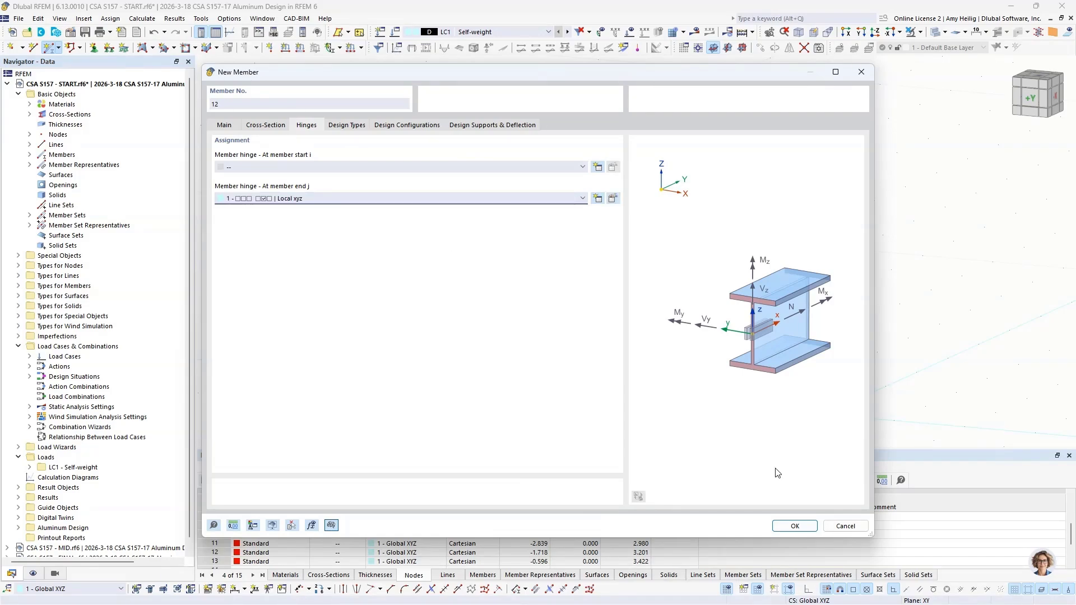
{"action": "left_click", "coordinate": [787, 528]}
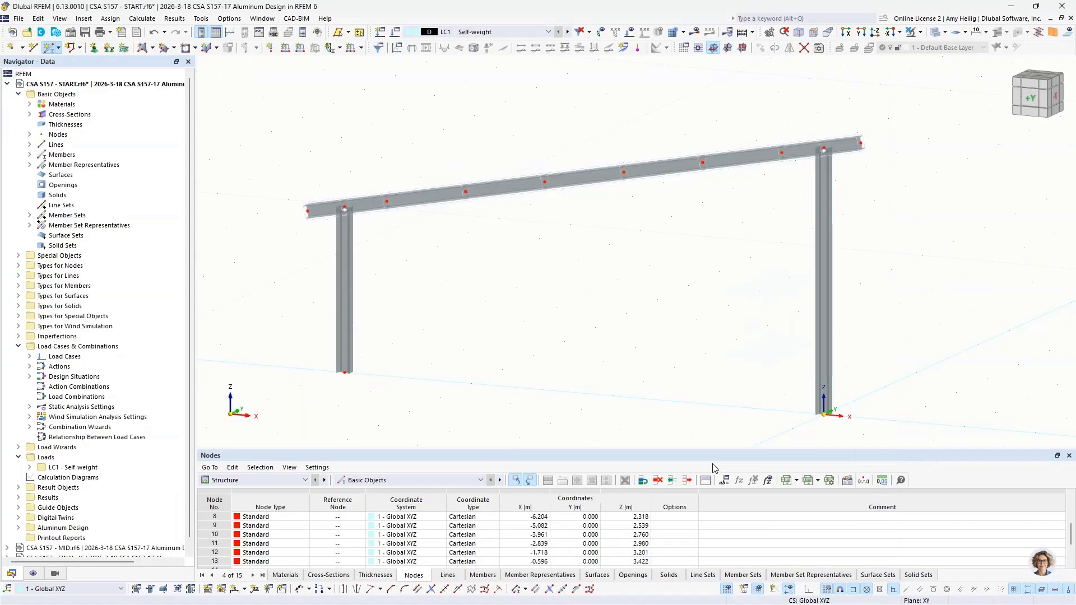
Draw two diagonal braces, one from each column base to the third intermediate rafter node from that column's side
{"action": "left_click", "coordinate": [345, 371]}
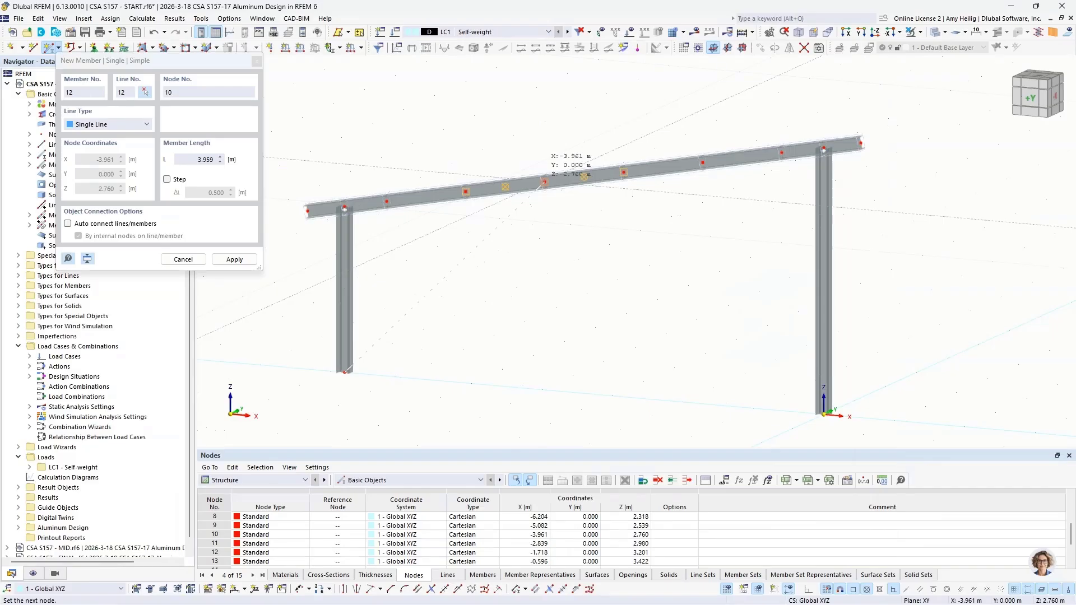
{"action": "left_click", "coordinate": [543, 183]}
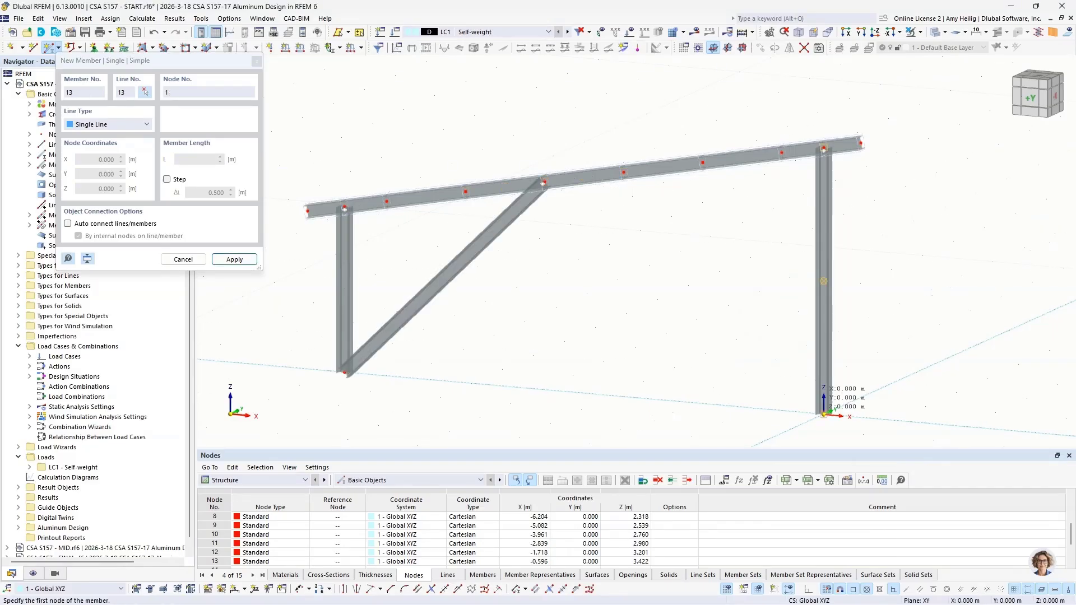
{"action": "left_click", "coordinate": [823, 414]}
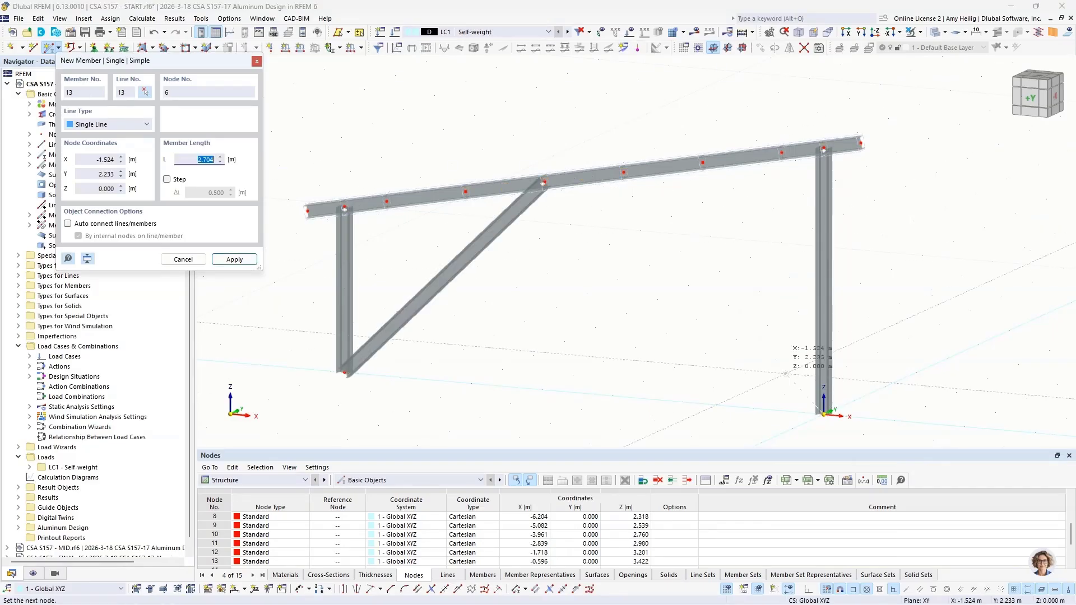
{"action": "left_click", "coordinate": [624, 172]}
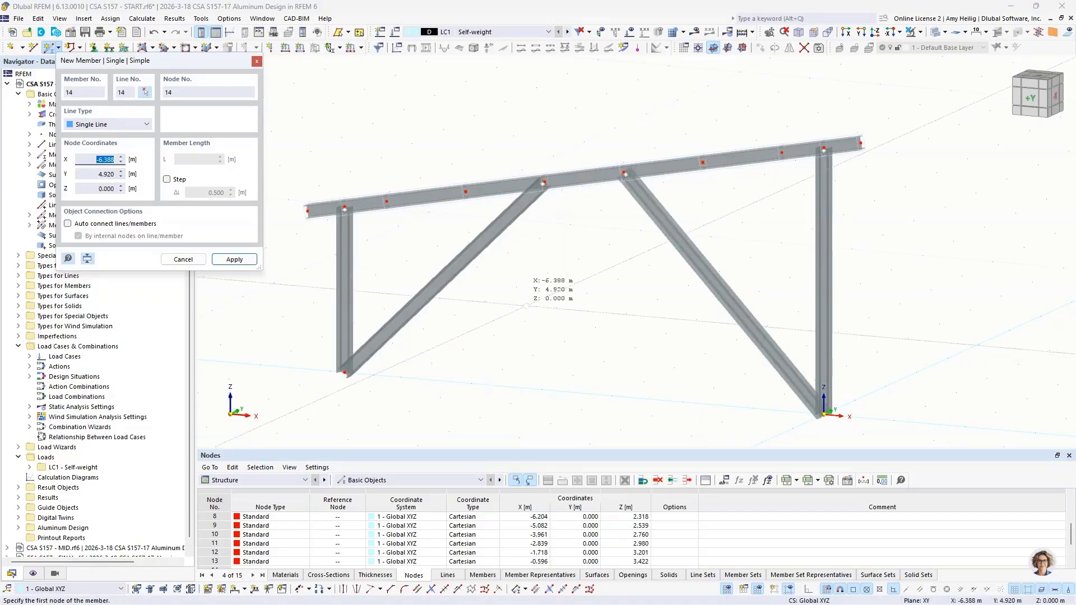
{"action": "key", "text": "Escape"}
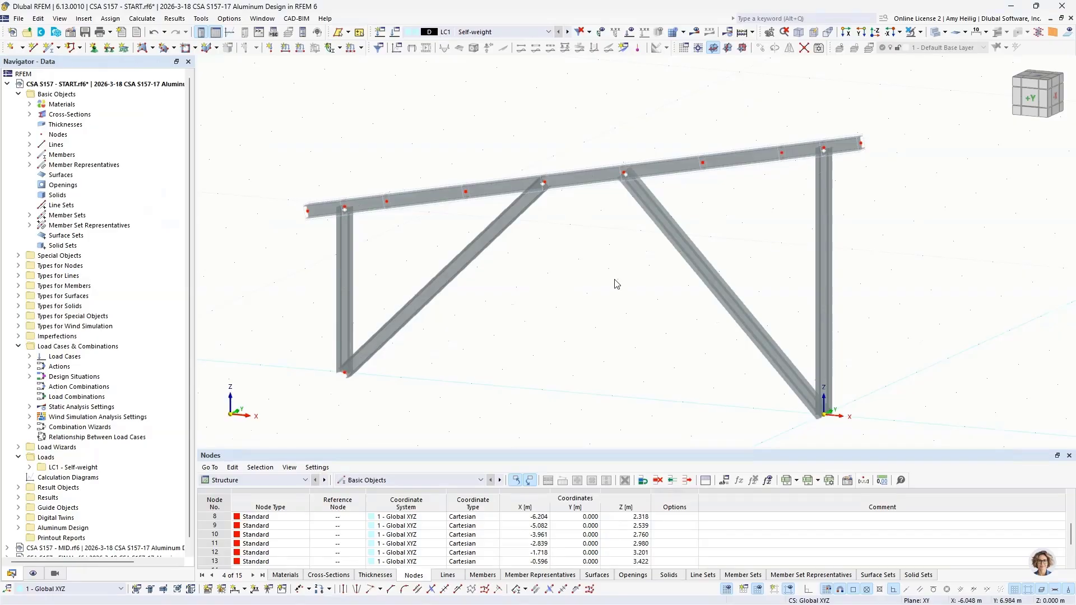
Select all frame members with the rafter nodes, and exclude the nodes at both column tops from the selection
{"action": "scroll", "coordinate": [617, 284], "scroll_direction": "down", "scroll_amount": 1}
{"action": "middle_click_drag", "start_coordinate": [606, 323], "coordinate": [633, 303], "text": "ctrl"}
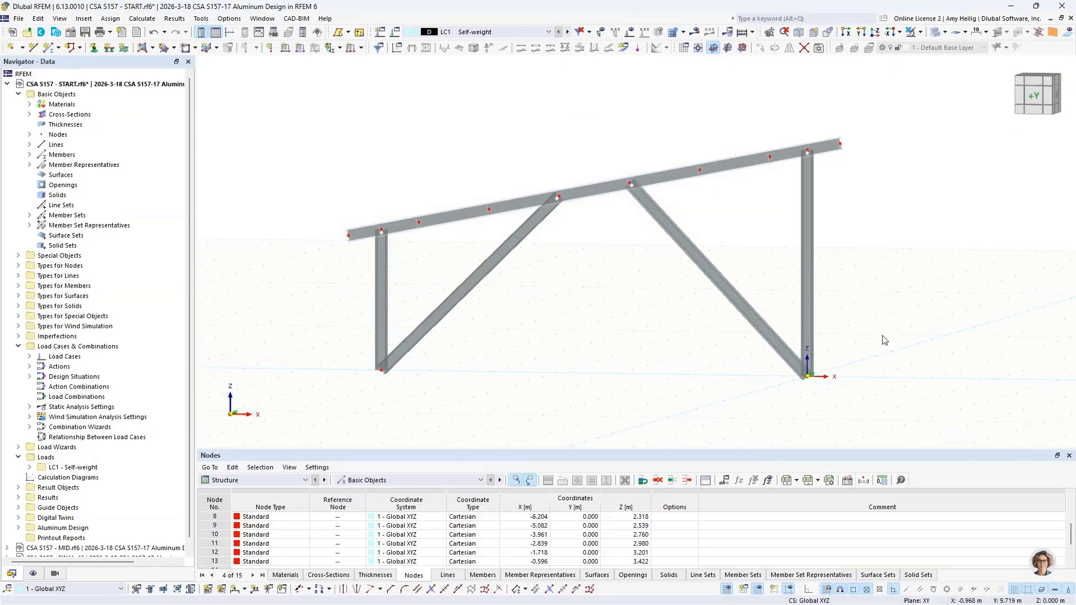
{"action": "left_click_drag", "start_coordinate": [885, 330], "coordinate": [280, 119]}
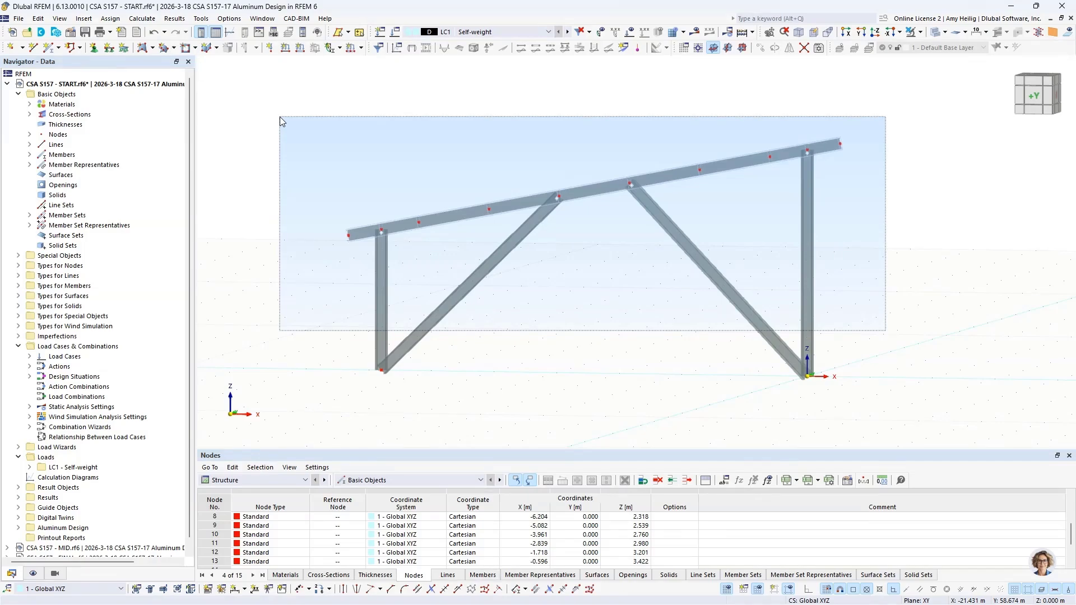
{"action": "left_click_drag", "start_coordinate": [281, 117], "coordinate": [281, 117]}
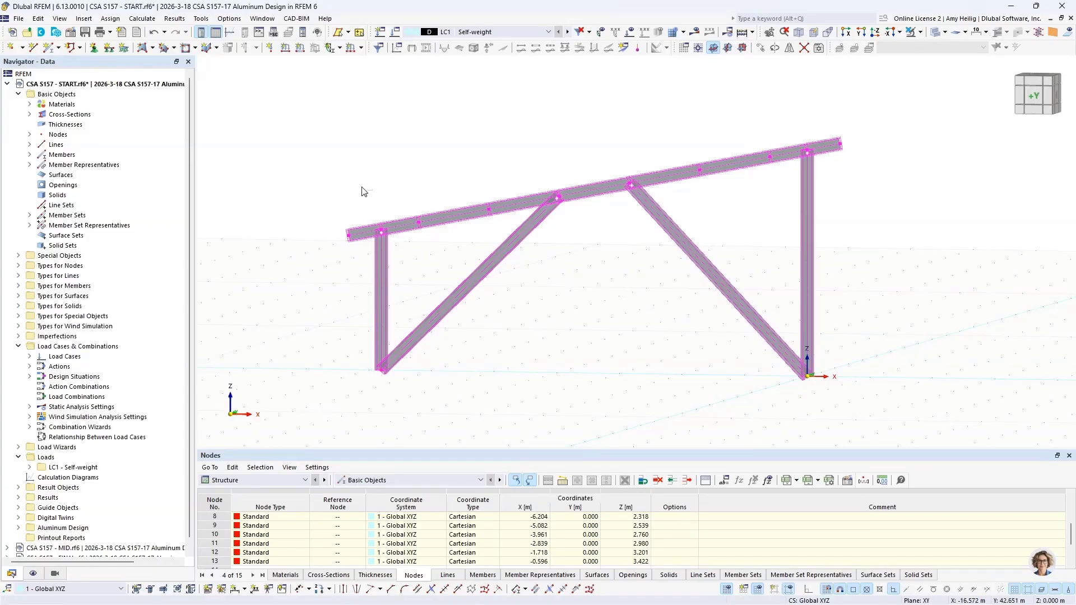
{"action": "left_click_drag", "start_coordinate": [361, 187], "coordinate": [399, 253]}
{"action": "left_click_drag", "start_coordinate": [790, 111], "coordinate": [822, 171]}
Set up a copy of the selected frame with a displacement of 3.86 m in Y and step links enabled
{"action": "left_click", "coordinate": [760, 49]}
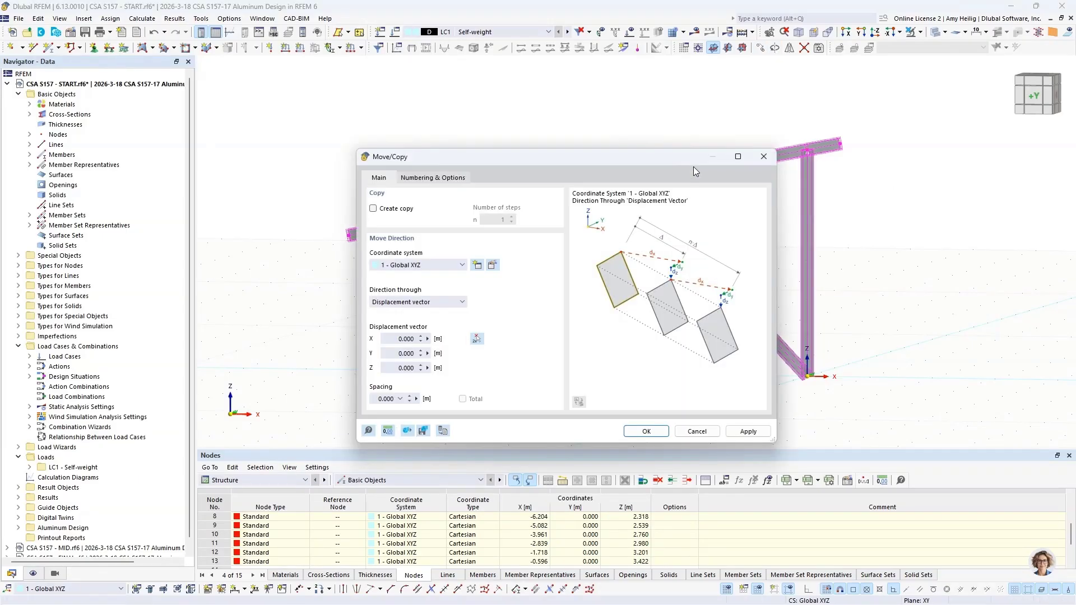
{"action": "left_click", "coordinate": [373, 209]}
{"action": "left_click", "coordinate": [407, 353]}
{"action": "type", "text": "3.86"}
{"action": "left_click", "coordinate": [433, 177]}
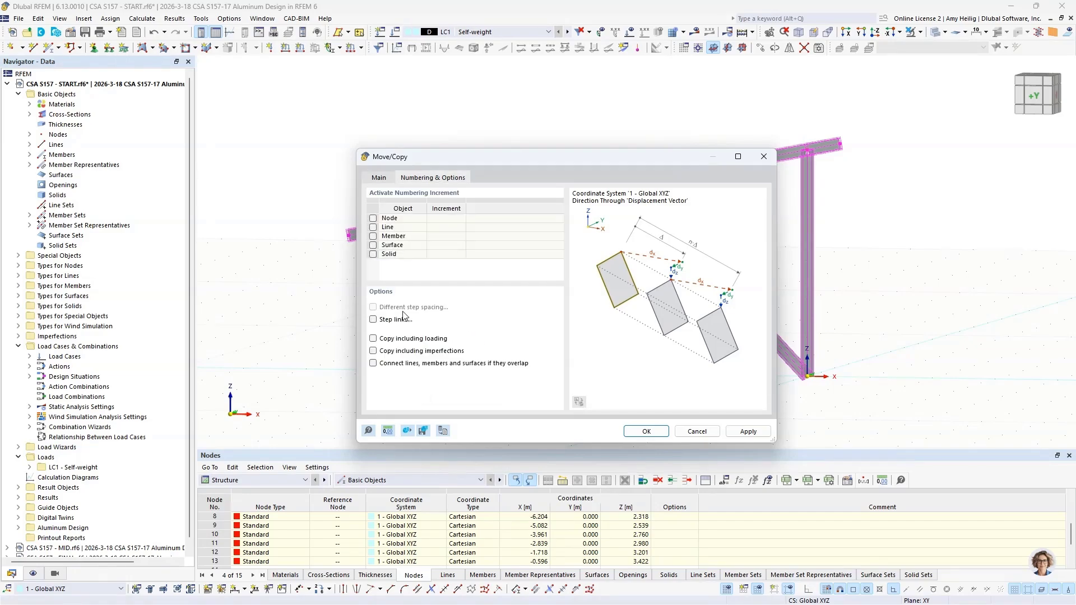
{"action": "left_click", "coordinate": [373, 319]}
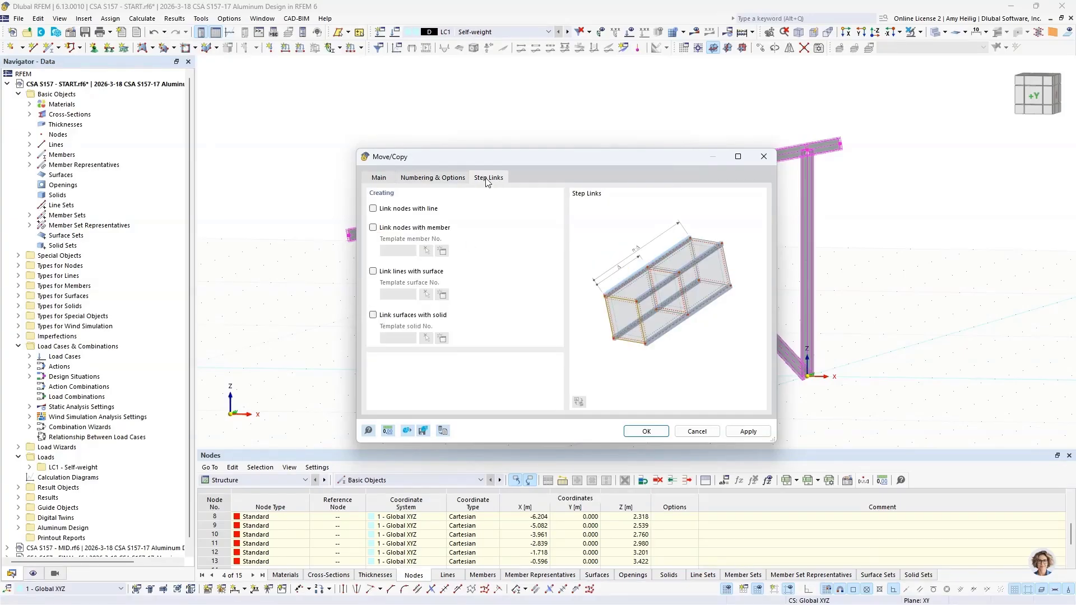
Link the copied nodes with a template beam of section 2 - RSECTION Alum Profile and create the second frame
{"action": "left_click", "coordinate": [374, 228]}
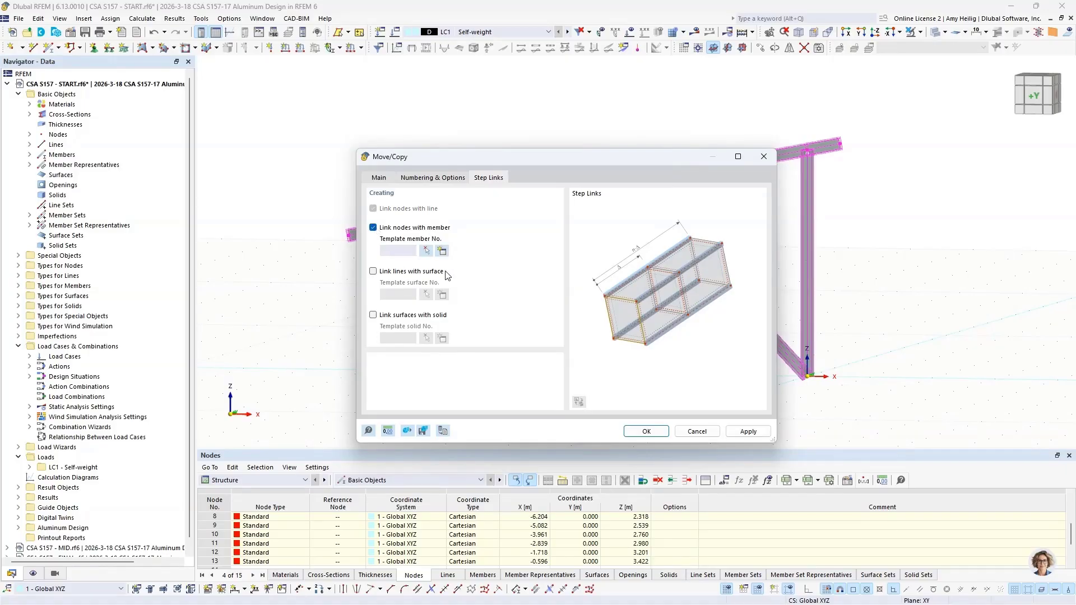
{"action": "left_click", "coordinate": [443, 251]}
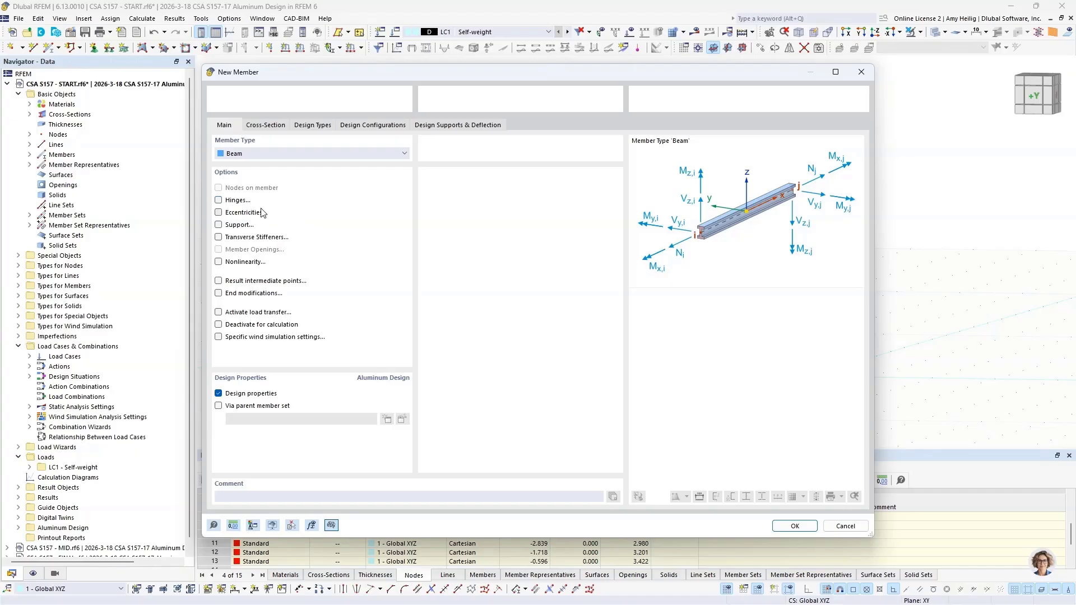
{"action": "left_click", "coordinate": [274, 127]}
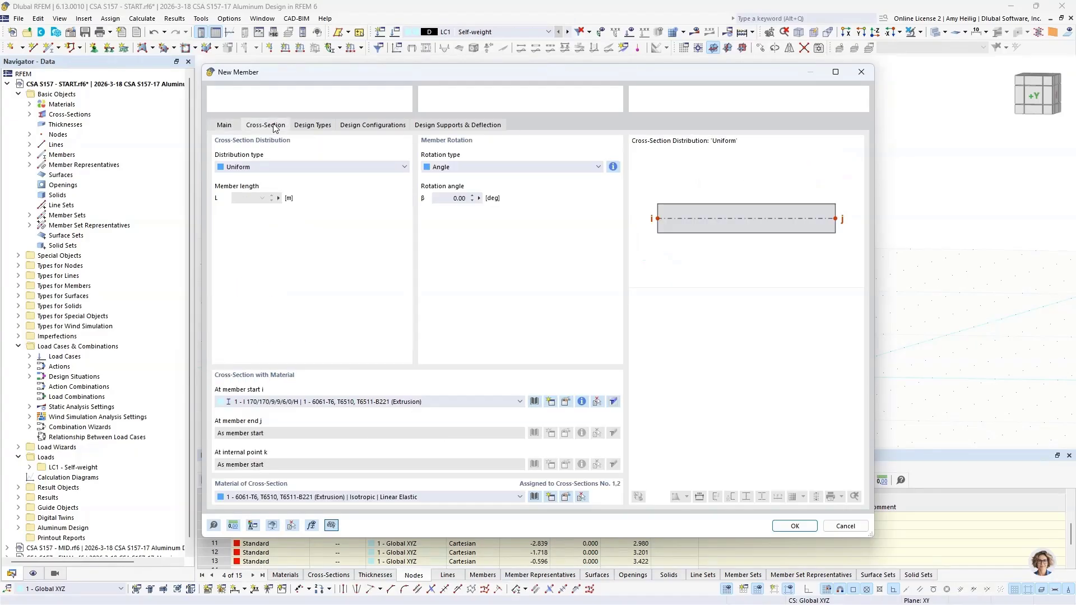
{"action": "left_click", "coordinate": [376, 401]}
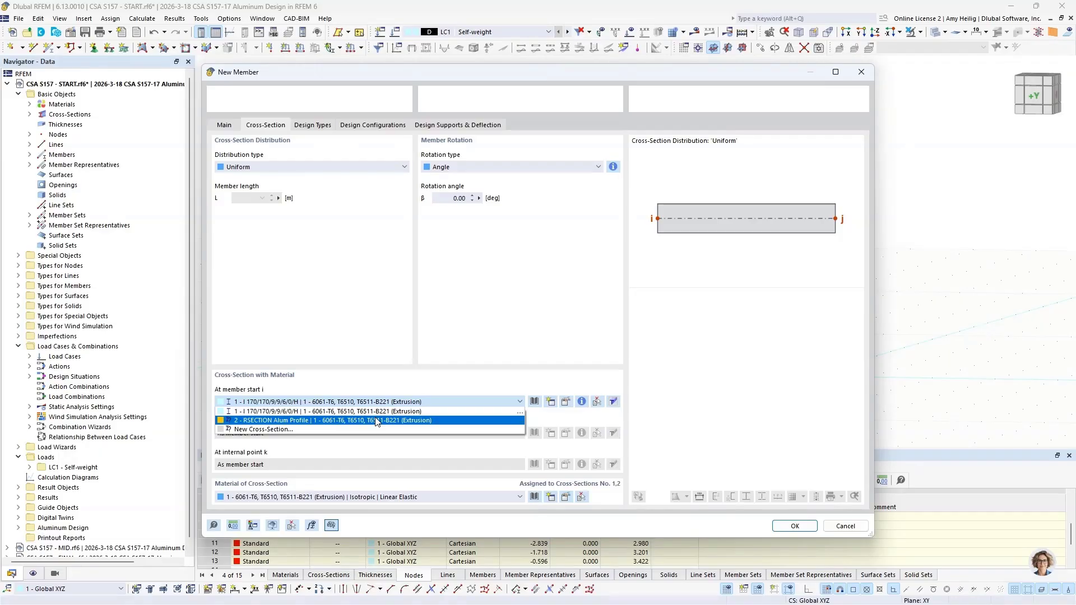
{"action": "left_click", "coordinate": [377, 420]}
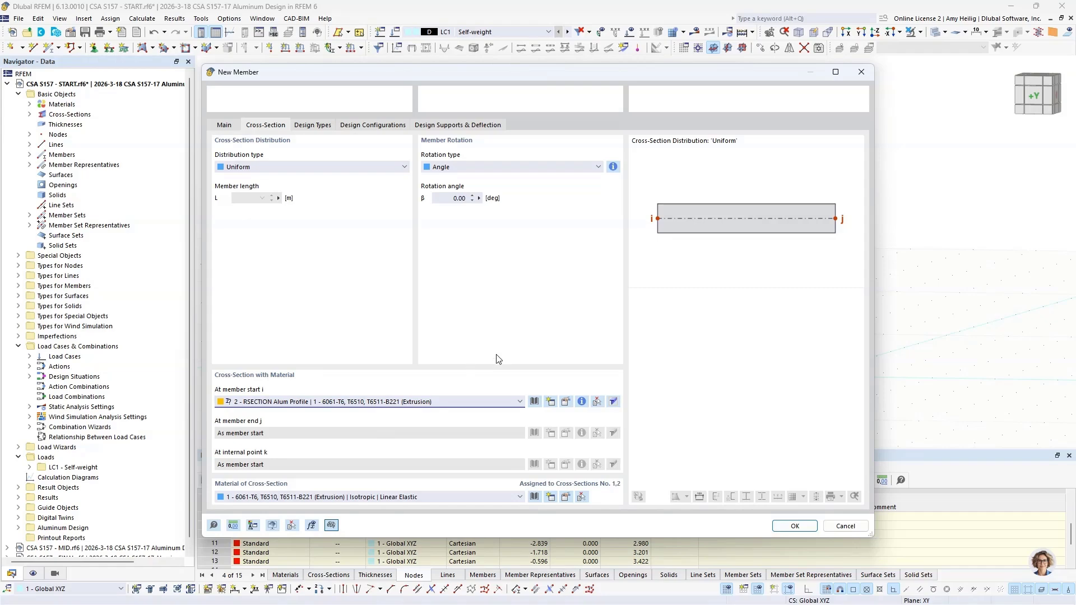
{"action": "left_click", "coordinate": [794, 526]}
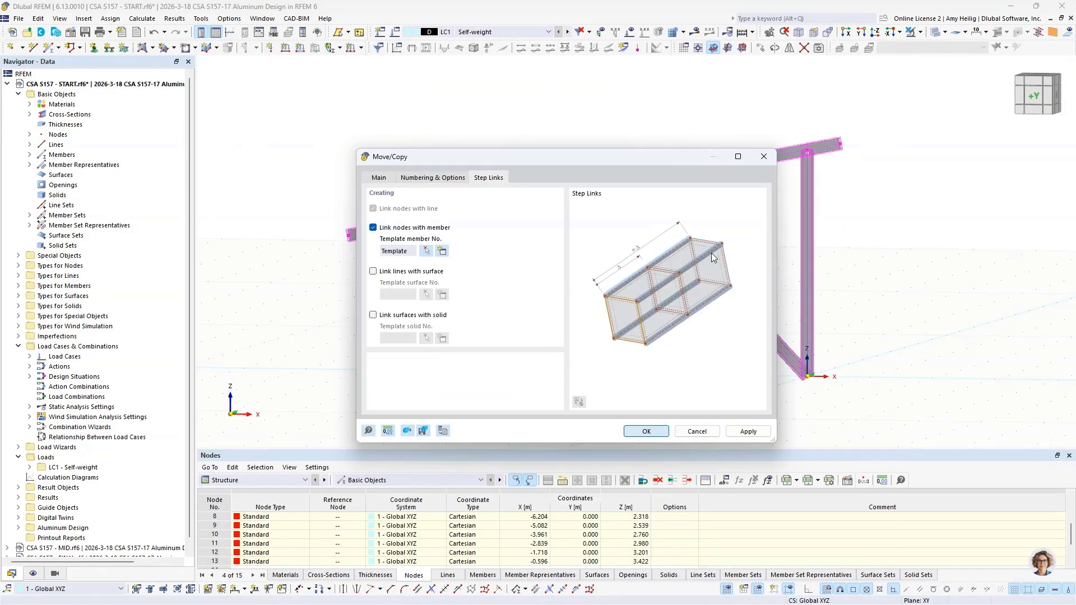
{"action": "middle_click_drag", "start_coordinate": [718, 255], "coordinate": [653, 292], "text": "ctrl"}
{"action": "left_click", "coordinate": [756, 333]}
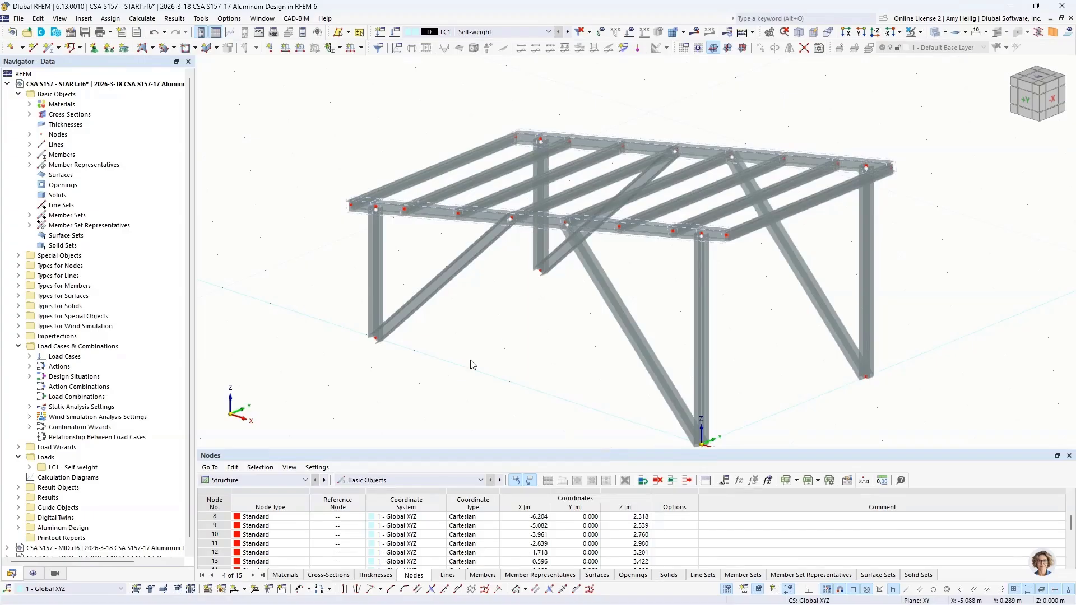
Select all purlins between the two frames and isolate them using visibility by selected and related objects
{"action": "middle_click_drag", "start_coordinate": [768, 312], "coordinate": [676, 306], "text": "ctrl"}
{"action": "left_click_drag", "start_coordinate": [672, 264], "coordinate": [610, 110]}
{"action": "left_click", "coordinate": [919, 32]}
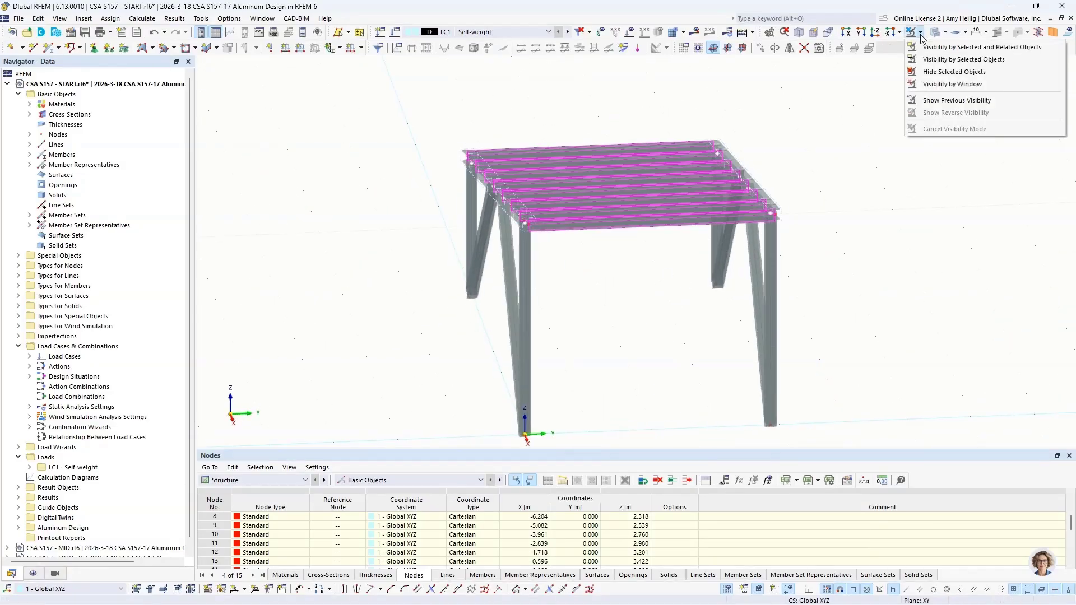
{"action": "left_click", "coordinate": [923, 46]}
Display the model in solid mode and examine the aluminum profile at the end of a purlin up close
{"action": "left_click", "coordinate": [945, 32]}
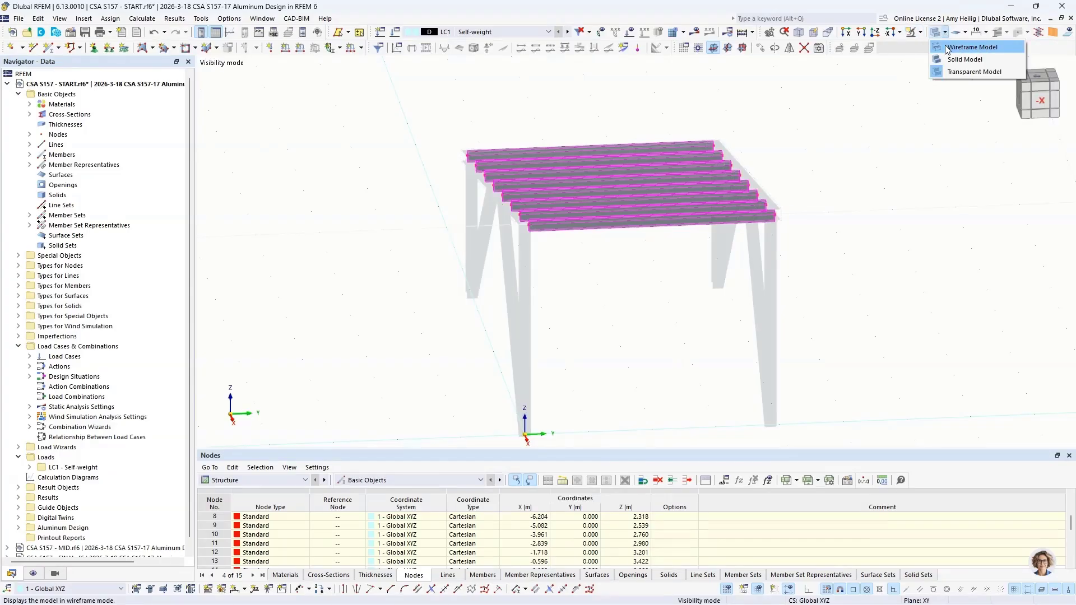
{"action": "left_click", "coordinate": [944, 60]}
{"action": "middle_click_drag", "start_coordinate": [560, 269], "coordinate": [653, 260], "text": "ctrl"}
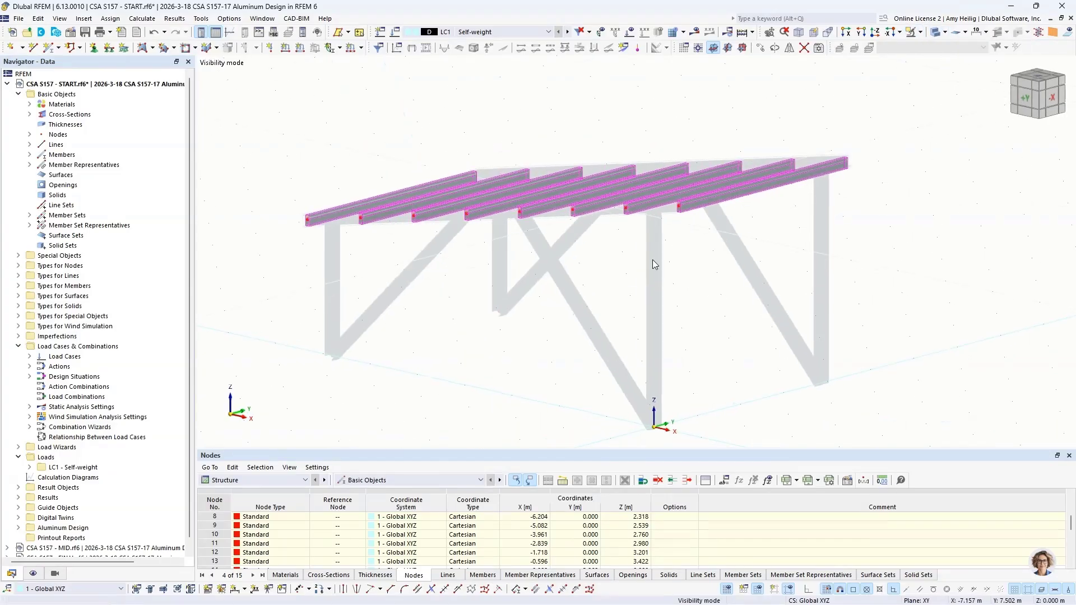
{"action": "scroll", "coordinate": [680, 208], "scroll_direction": "up", "scroll_amount": 10}
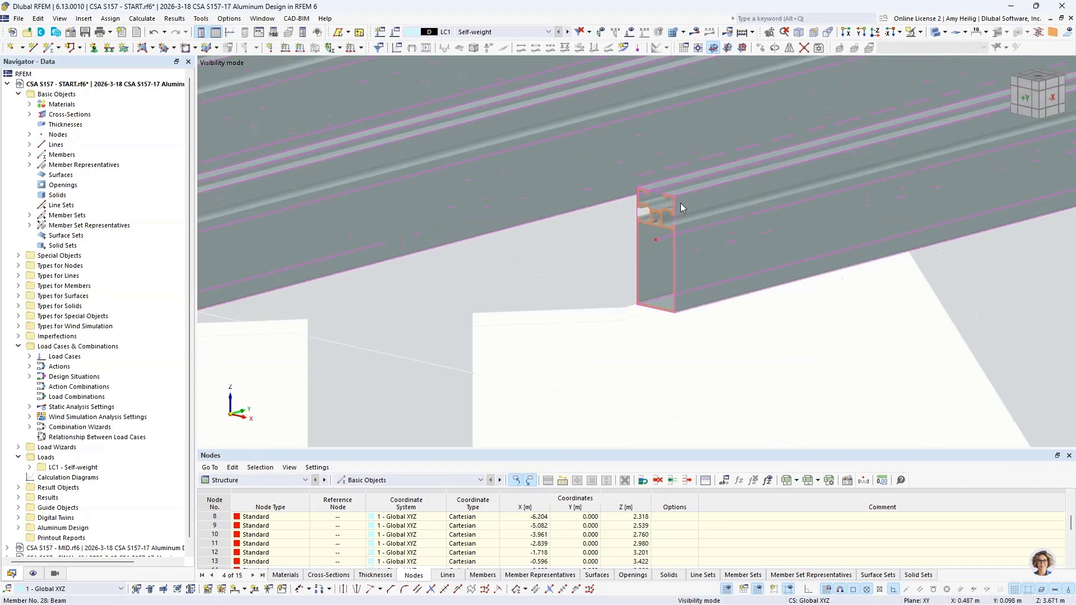
{"action": "scroll", "coordinate": [659, 214], "scroll_direction": "up", "scroll_amount": 4}
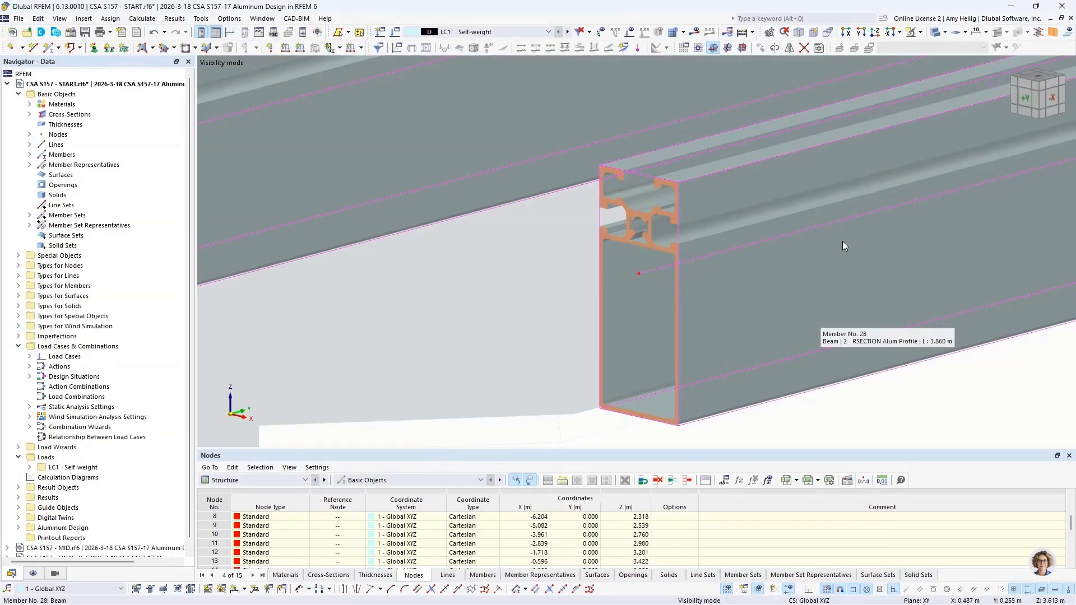
{"action": "scroll", "coordinate": [789, 227], "scroll_direction": "down", "scroll_amount": 5}
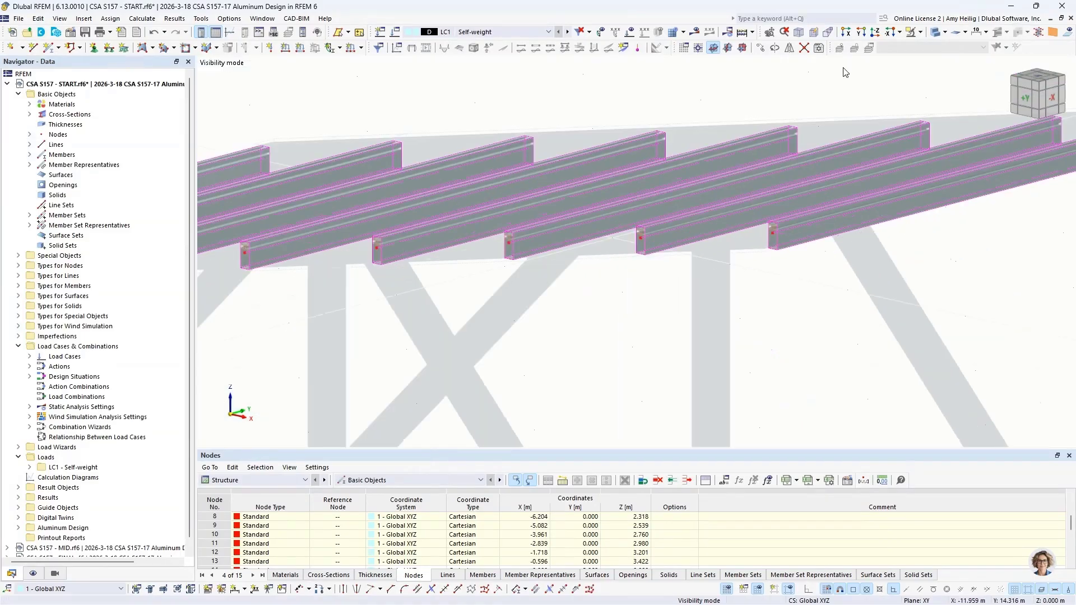
Extend the eight selected purlins at both ends by a member offset of 0.32 m, creating new members for the extensions
{"action": "left_click", "coordinate": [941, 36]}
{"action": "scroll", "coordinate": [829, 129], "scroll_direction": "down", "scroll_amount": 5}
{"action": "middle_click_drag", "start_coordinate": [829, 129], "coordinate": [773, 187], "text": "ctrl"}
{"action": "right_click", "coordinate": [772, 190]}
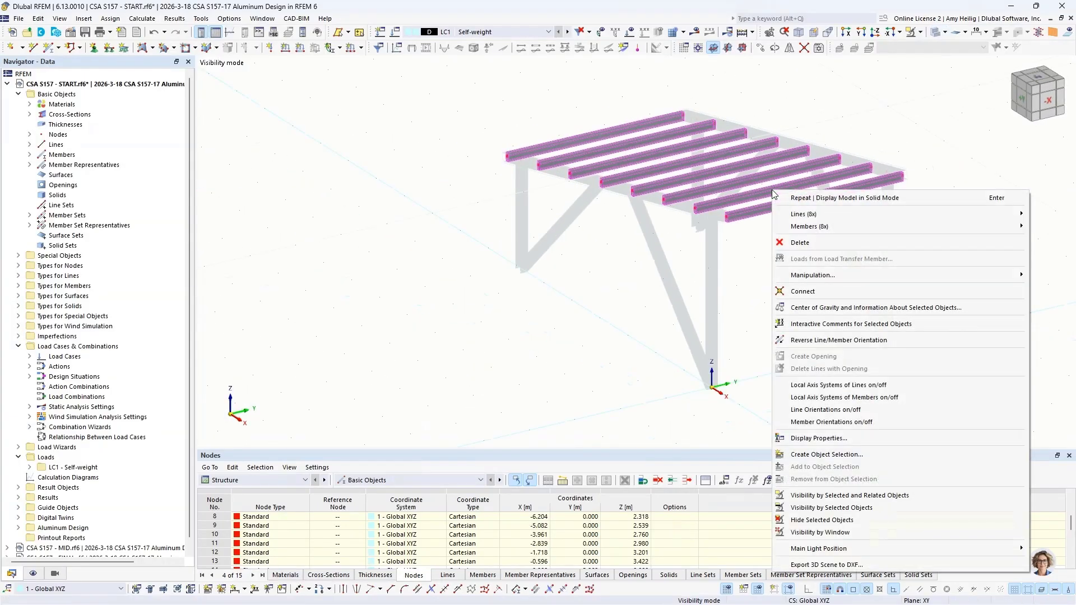
{"action": "mouse_move", "coordinate": [793, 227]}
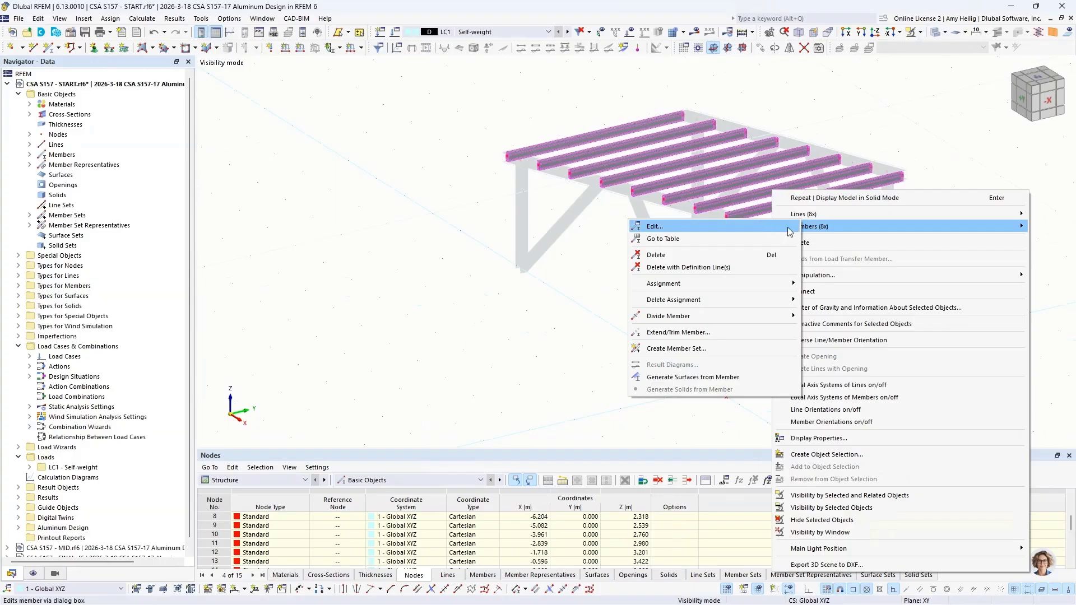
{"action": "left_click", "coordinate": [678, 333]}
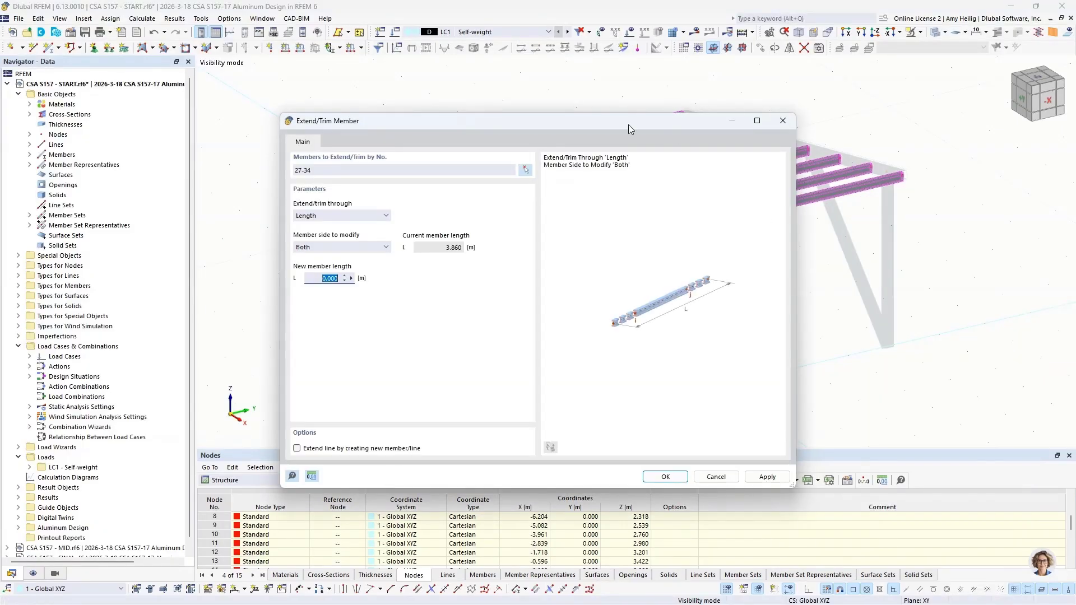
{"action": "left_click", "coordinate": [351, 215]}
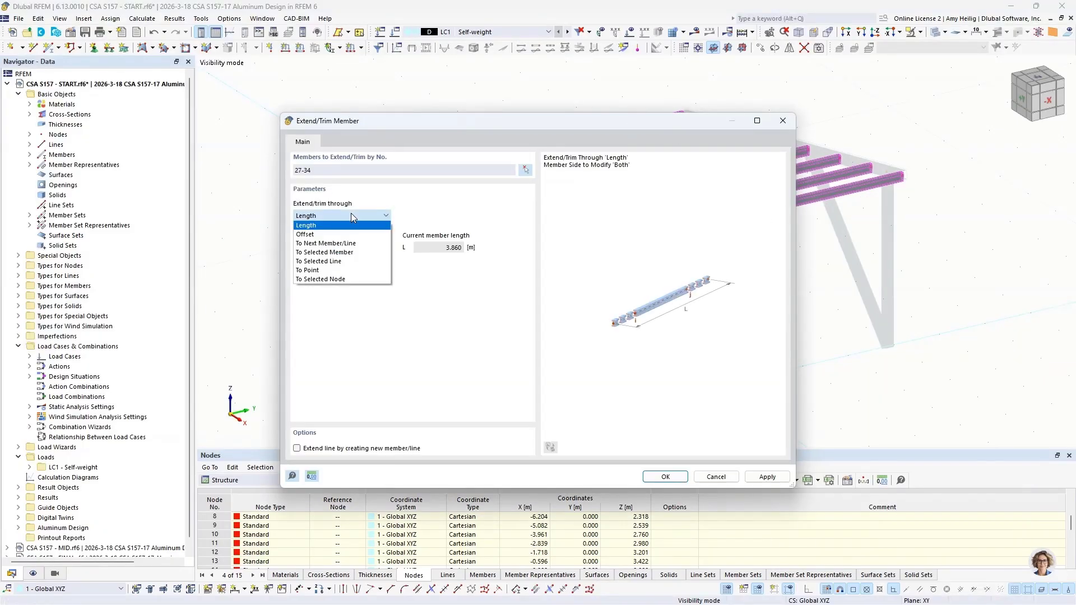
{"action": "left_click", "coordinate": [344, 236]}
{"action": "left_click_drag", "start_coordinate": [321, 278], "coordinate": [361, 280]}
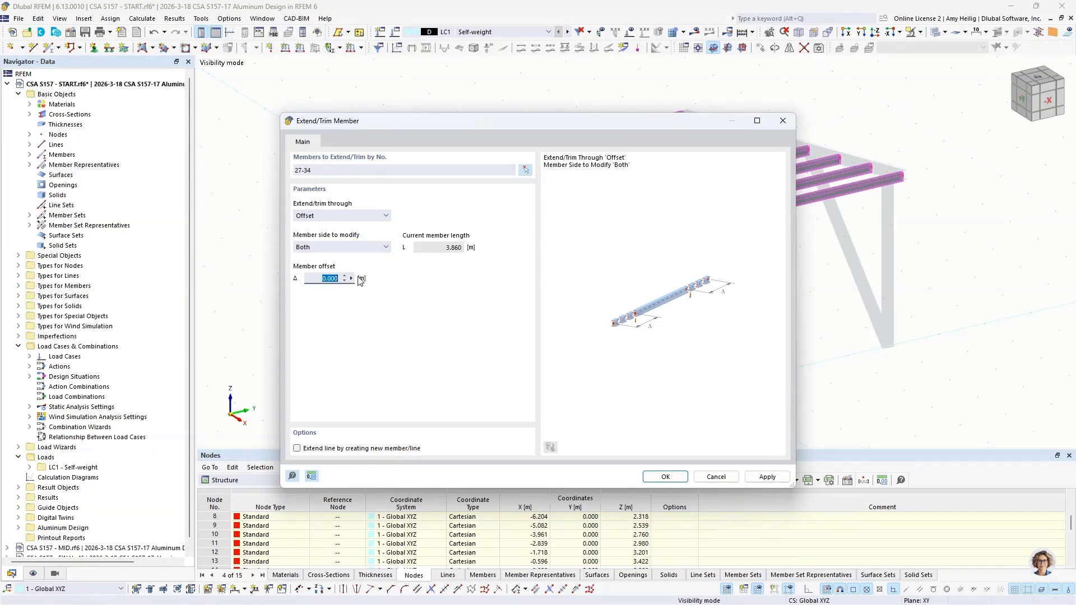
{"action": "type", "text": "0.32"}
{"action": "left_click", "coordinate": [297, 449]}
{"action": "key", "text": "Return"}
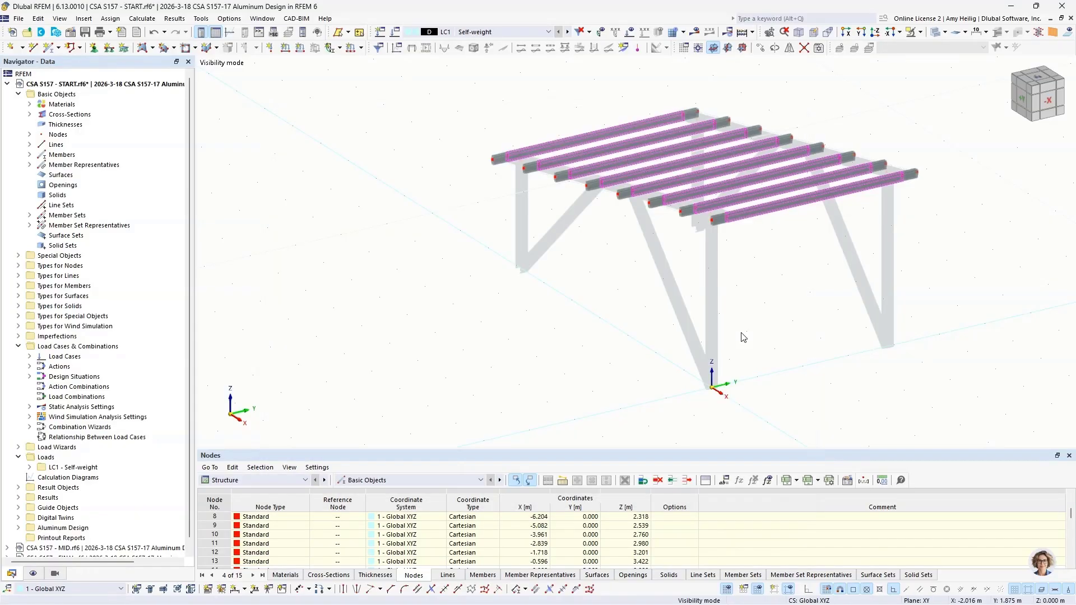
Select all purlin segments including their end extensions and create continuous member sets from them
{"action": "scroll", "coordinate": [731, 310], "scroll_direction": "up", "scroll_amount": 4}
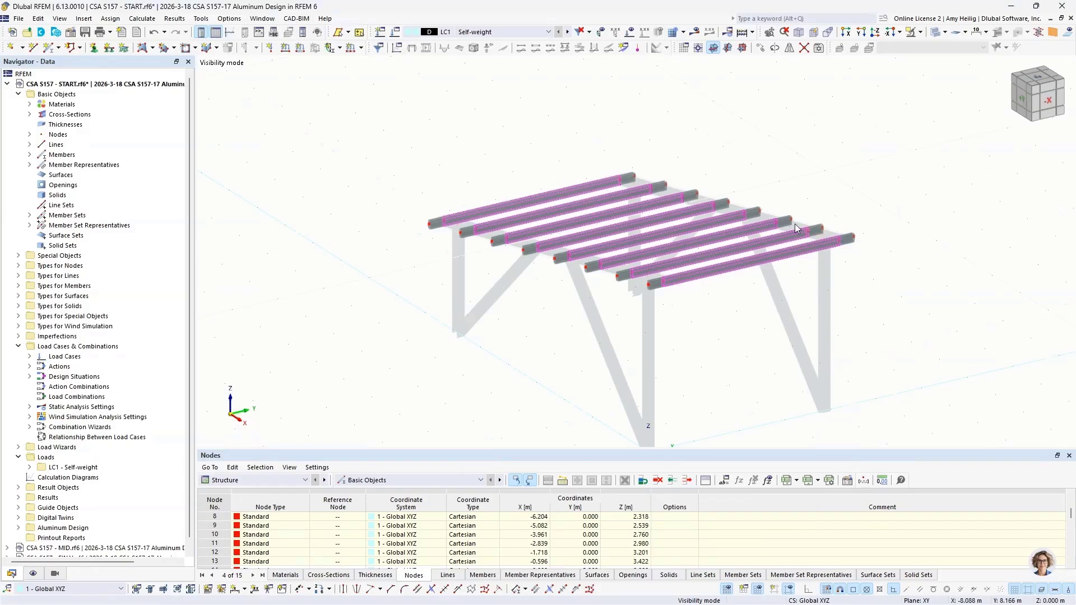
{"action": "left_click", "coordinate": [653, 159]}
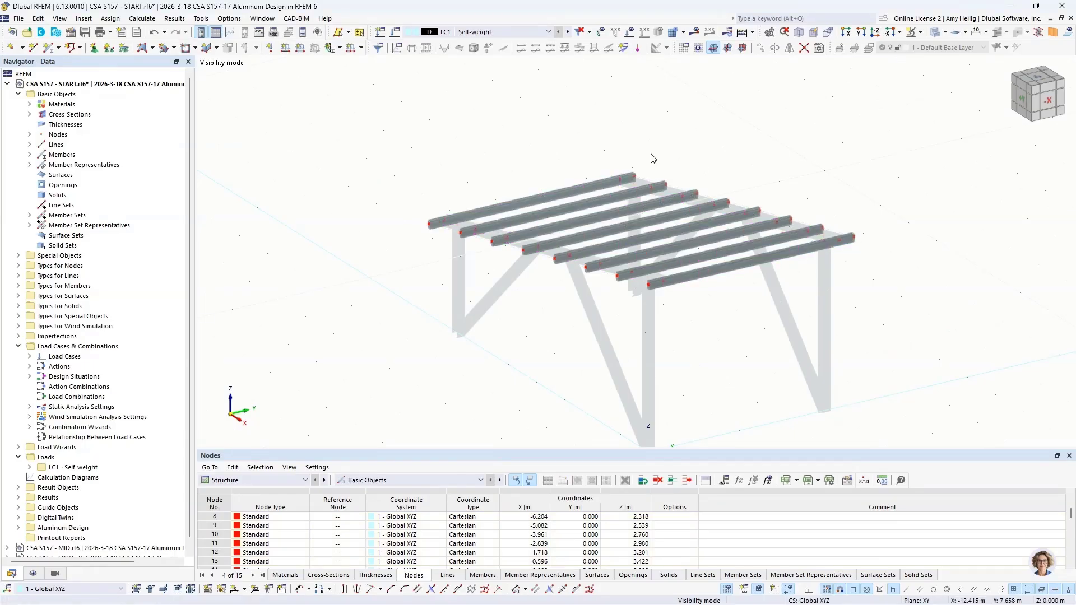
{"action": "left_click_drag", "start_coordinate": [345, 105], "coordinate": [712, 279]}
{"action": "left_click_drag", "start_coordinate": [908, 318], "coordinate": [908, 318]}
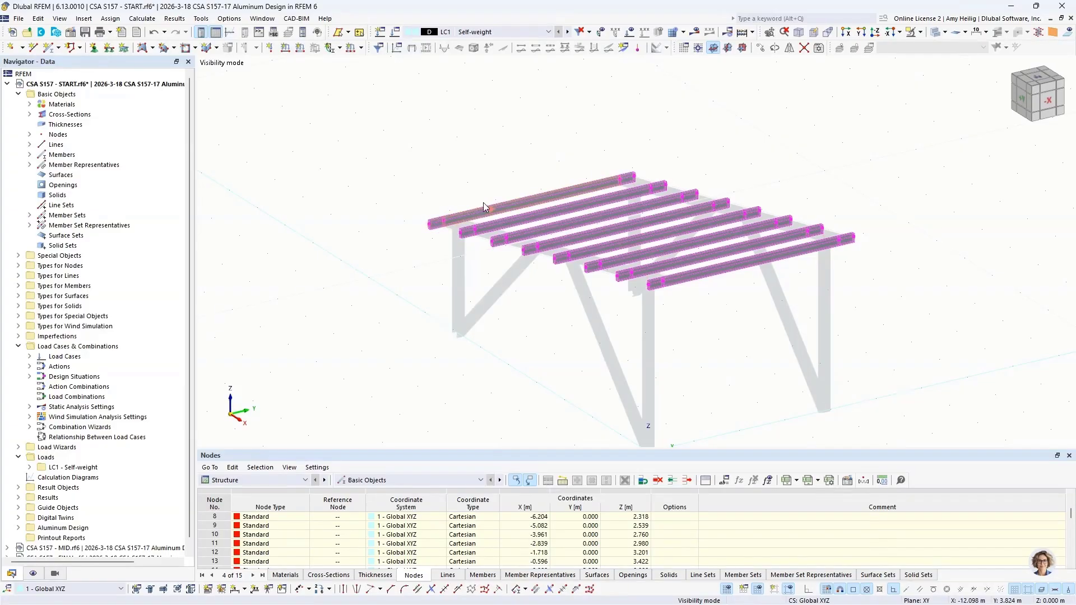
{"action": "right_click", "coordinate": [556, 195]}
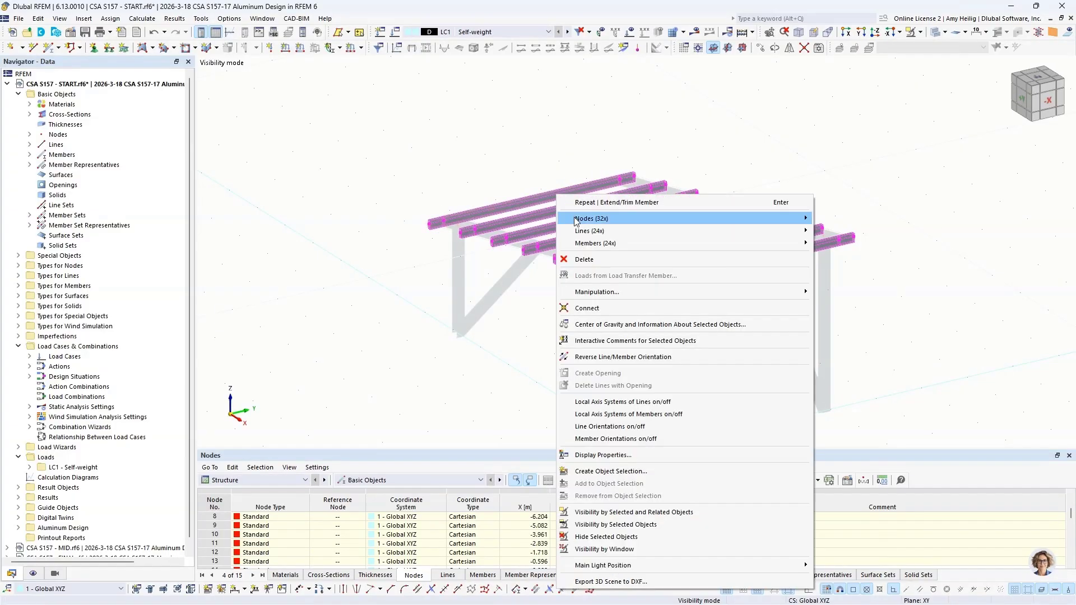
{"action": "mouse_move", "coordinate": [587, 247]}
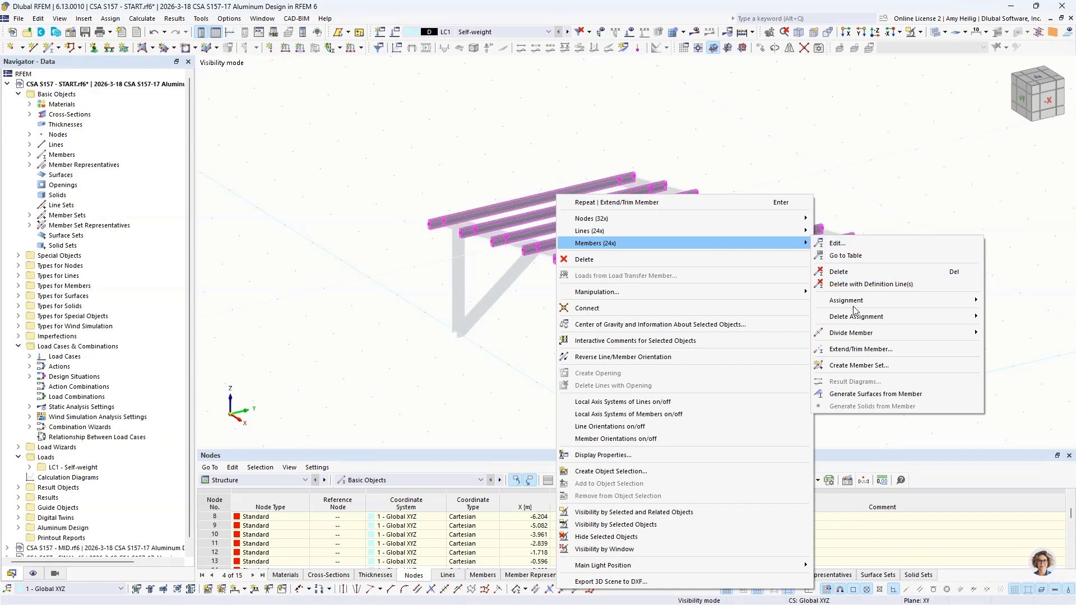
{"action": "left_click", "coordinate": [856, 365]}
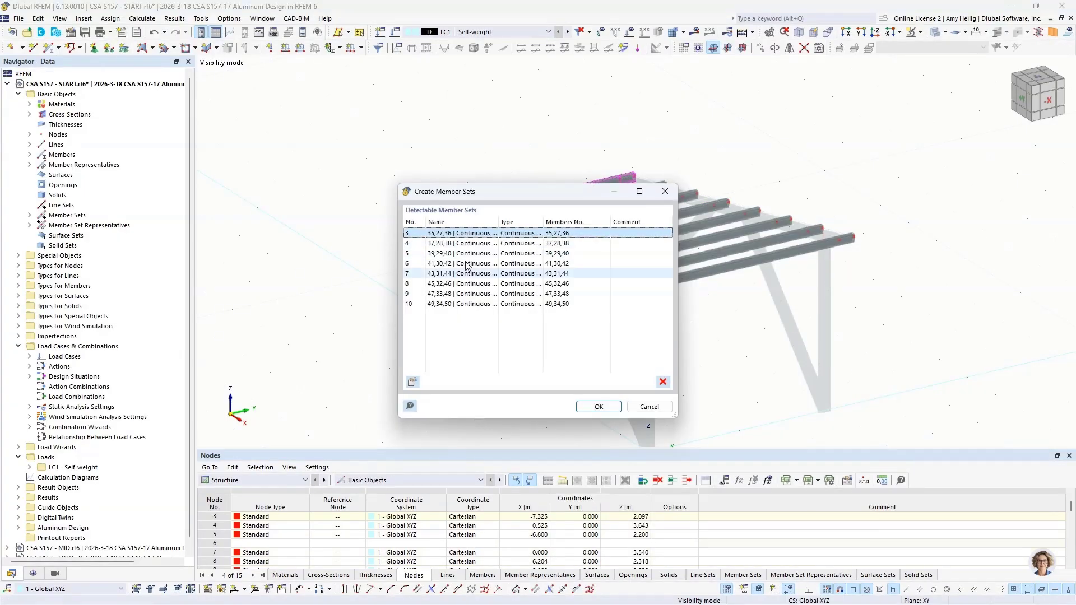
{"action": "left_click", "coordinate": [592, 410]}
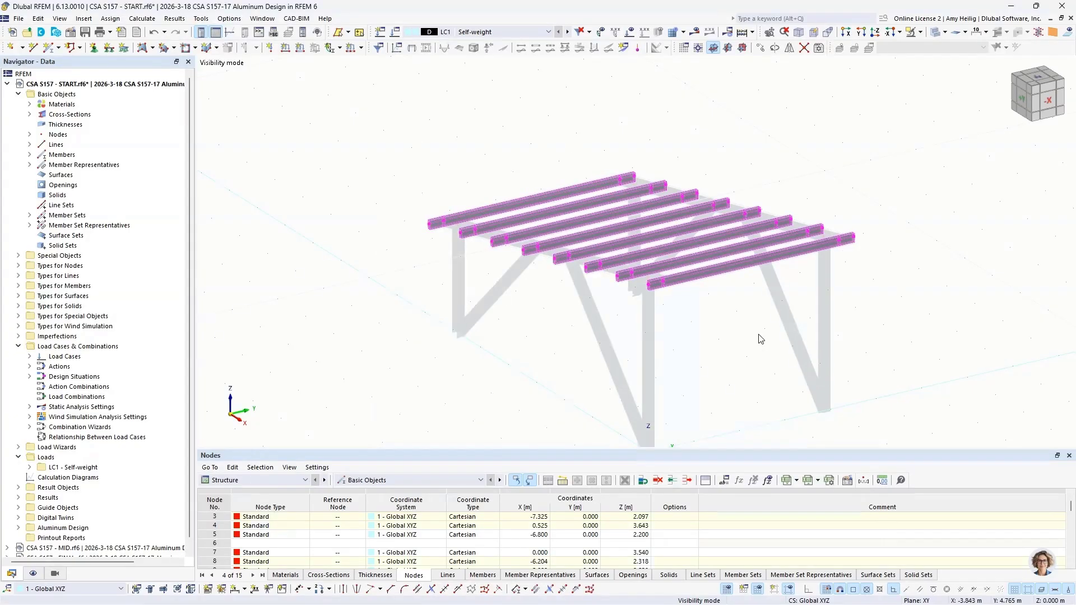
Clear the purlin selection and display the model in wireframe mode
{"action": "scroll", "coordinate": [687, 302], "scroll_direction": "up", "scroll_amount": 3}
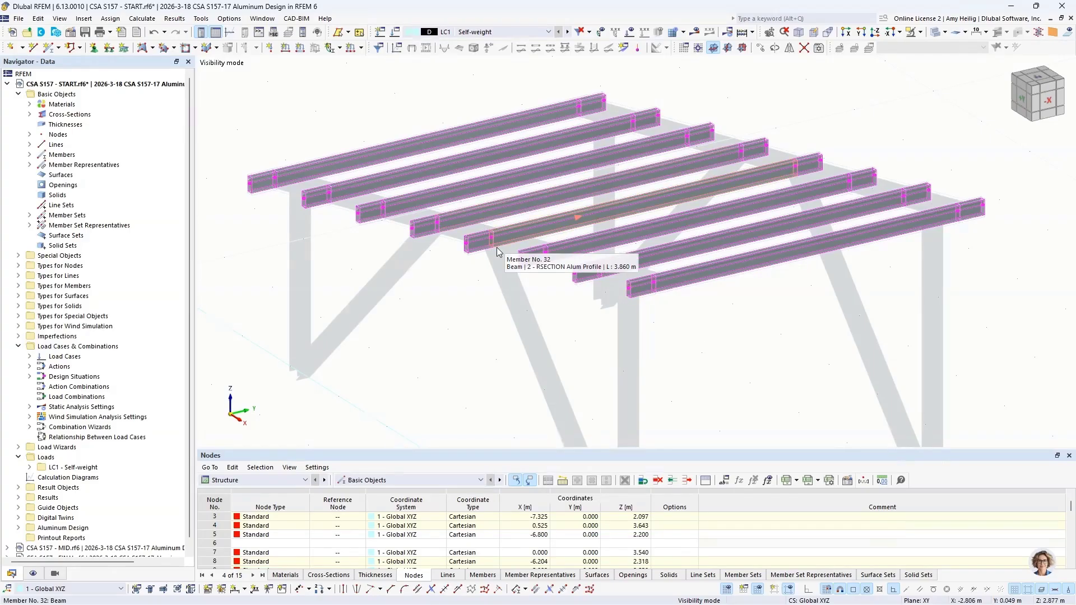
{"action": "left_click", "coordinate": [464, 278]}
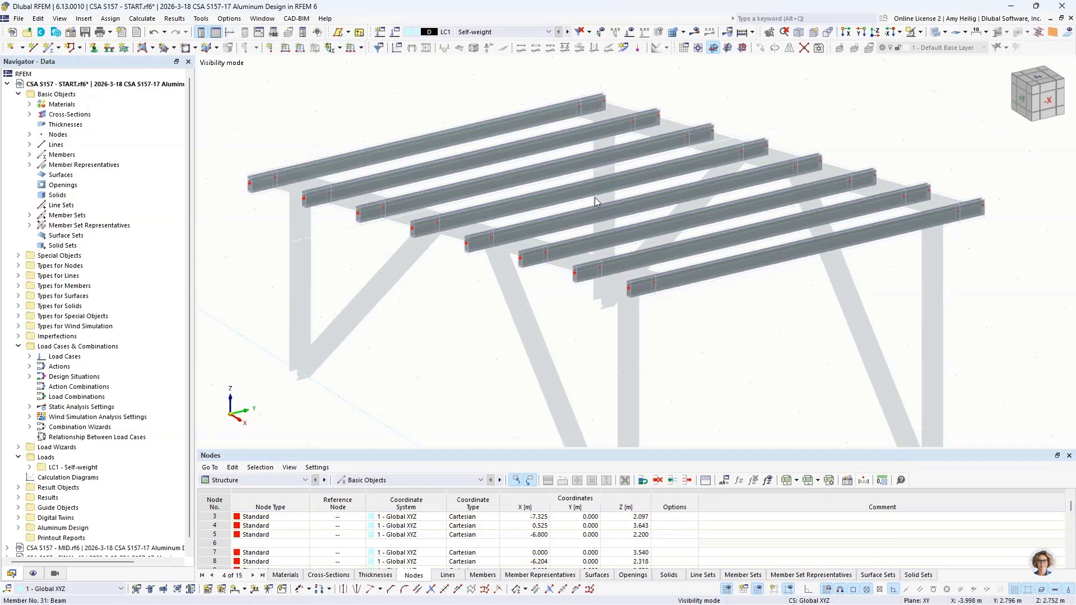
{"action": "scroll", "coordinate": [763, 117], "scroll_direction": "down", "scroll_amount": 1}
{"action": "middle_click_drag", "start_coordinate": [764, 118], "coordinate": [783, 145]}
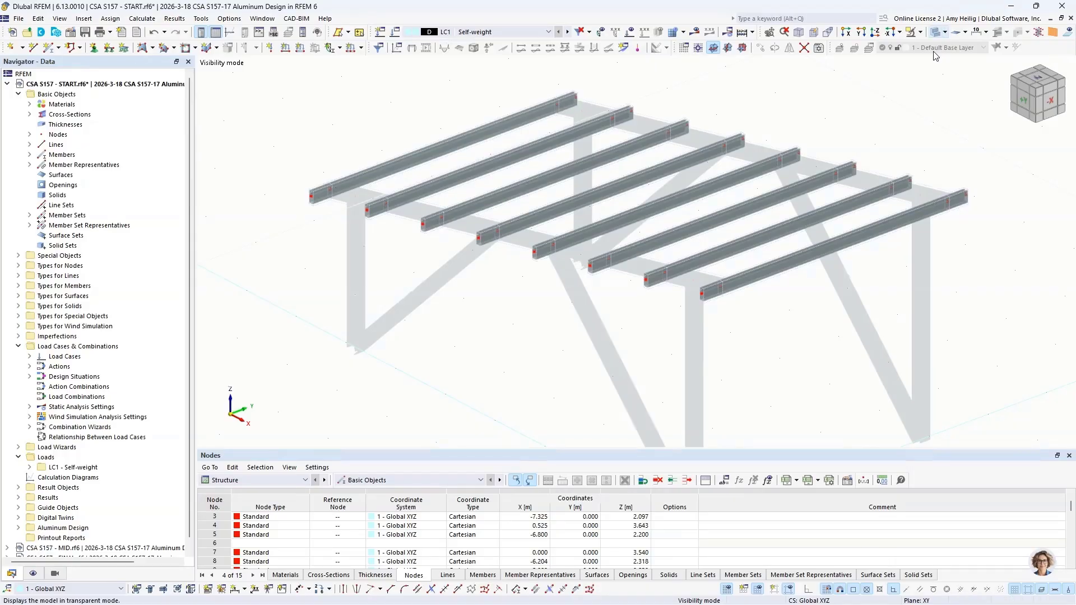
{"action": "left_click", "coordinate": [936, 32]}
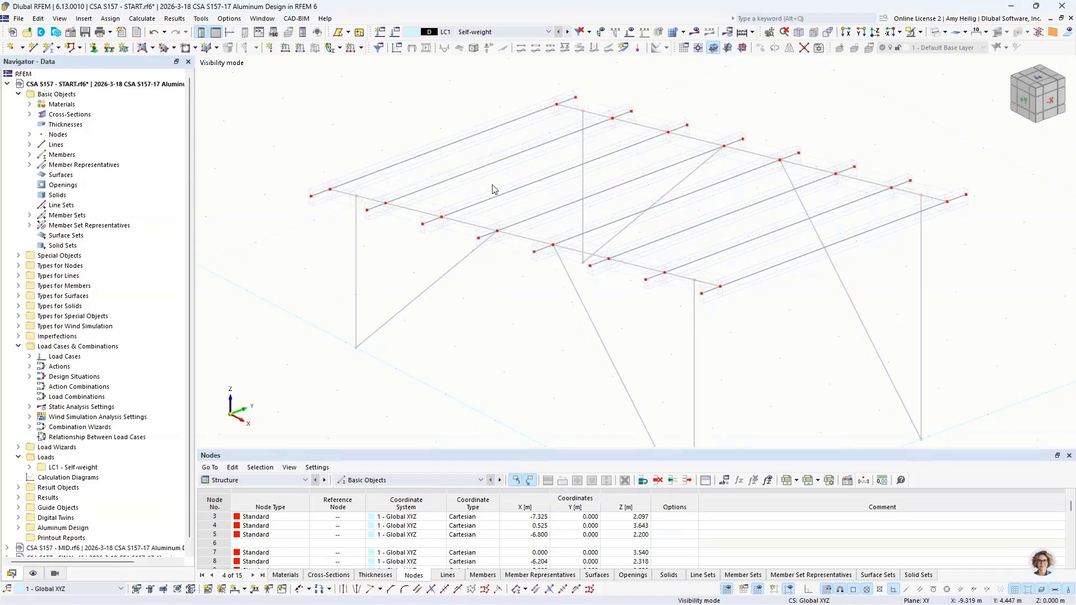
{"action": "middle_click_drag", "start_coordinate": [493, 187], "coordinate": [459, 181]}
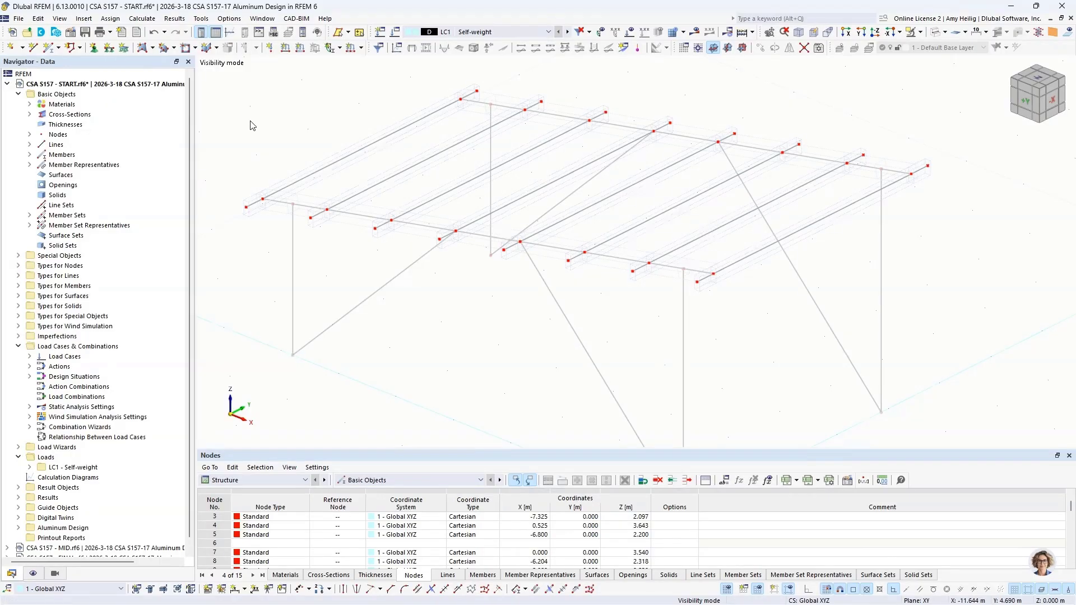
Set up a new polygonal surface with stiffness type Load Transfer and load transfer direction y | Stripes
{"action": "left_click", "coordinate": [153, 49]}
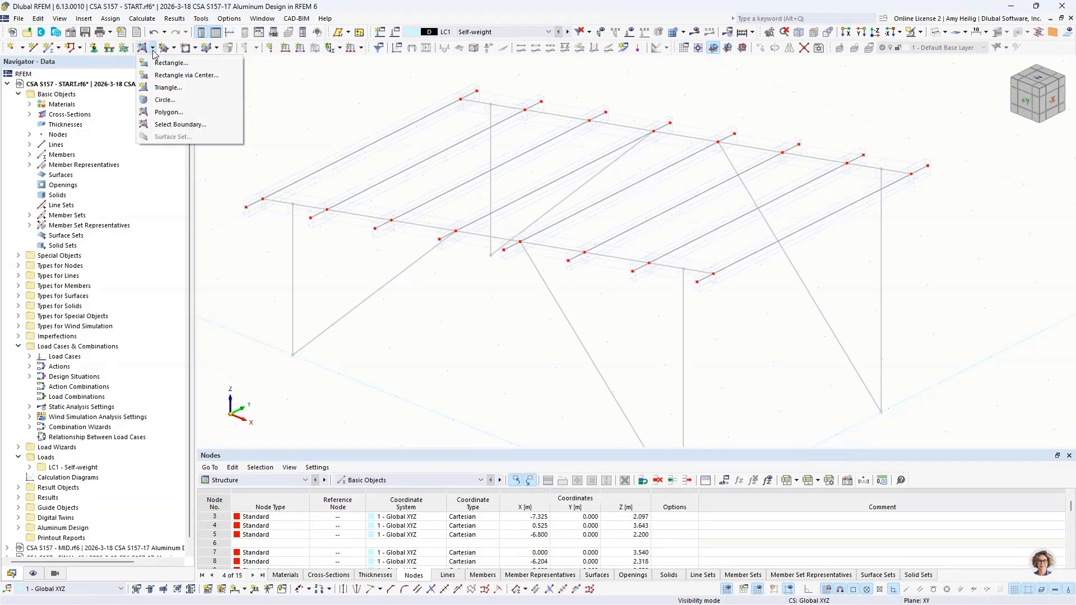
{"action": "left_click", "coordinate": [180, 113]}
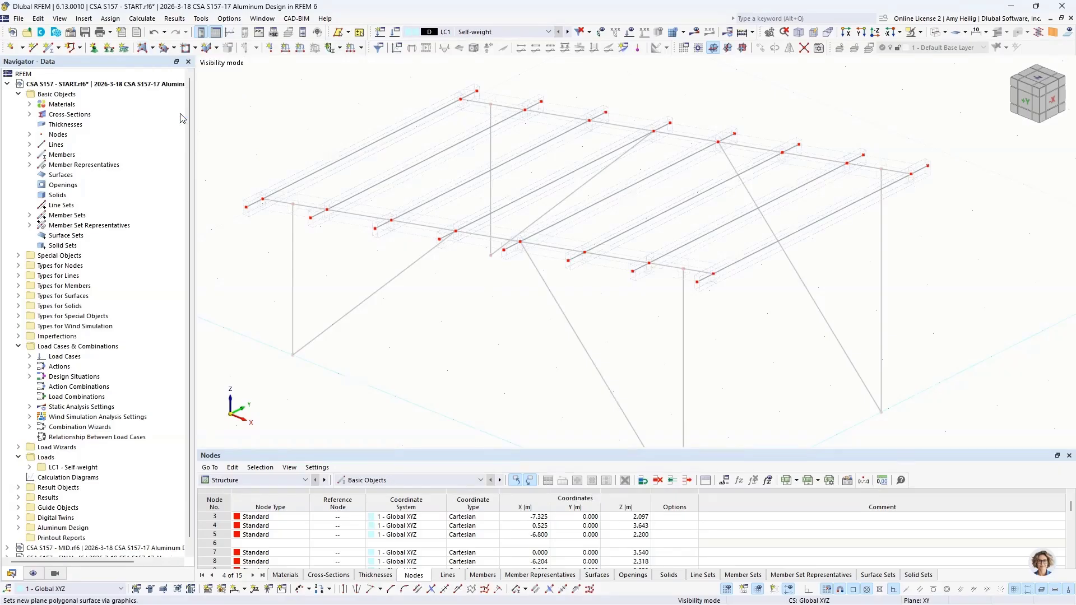
{"action": "left_click", "coordinate": [320, 138]}
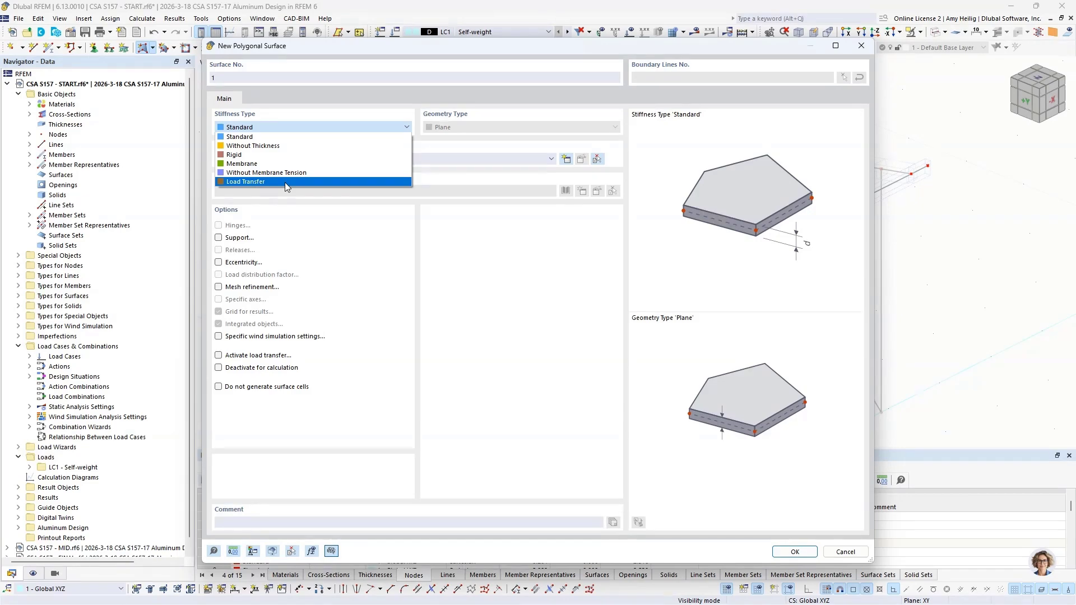
{"action": "left_click", "coordinate": [285, 182]}
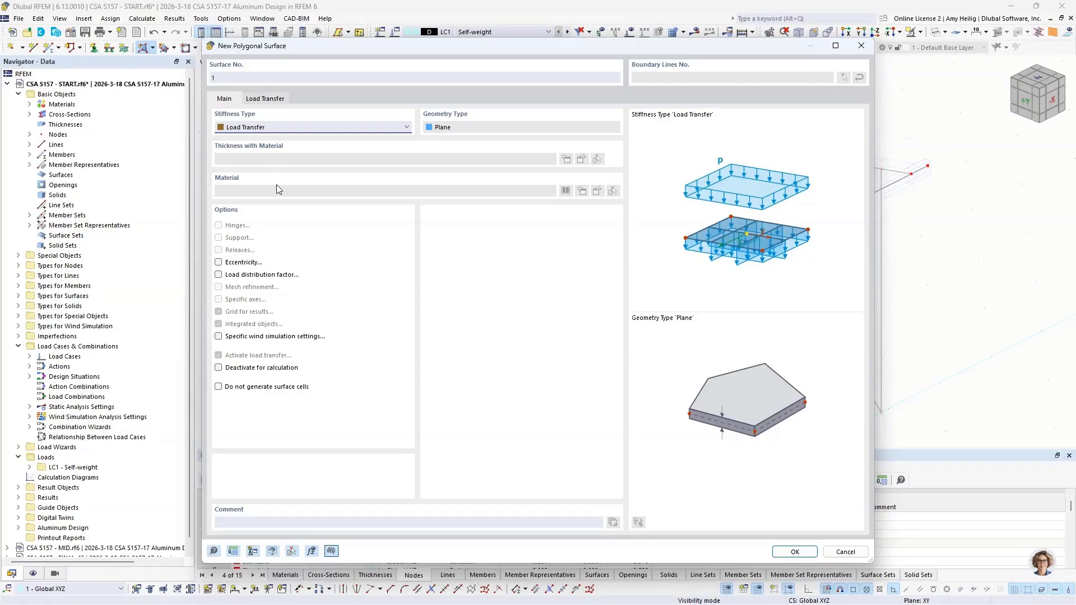
{"action": "left_click", "coordinate": [269, 100]}
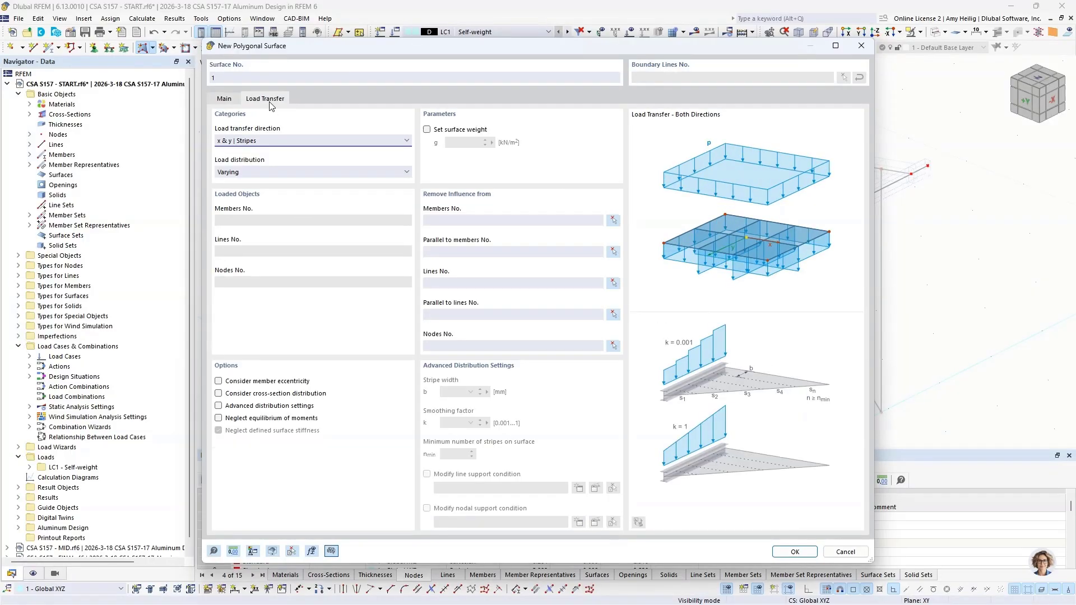
{"action": "left_click", "coordinate": [279, 141]}
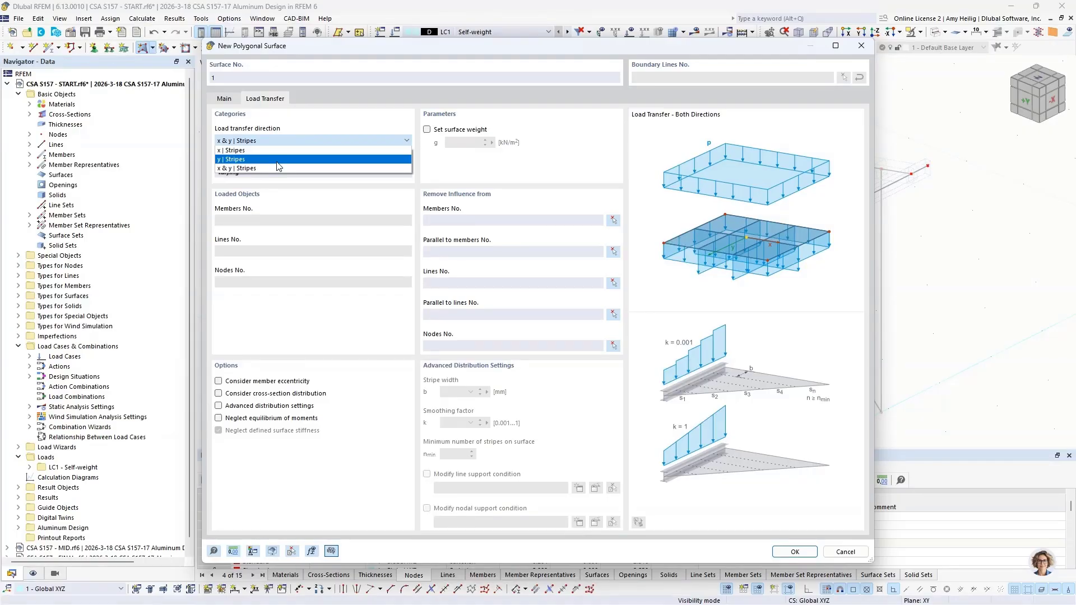
{"action": "left_click", "coordinate": [276, 162]}
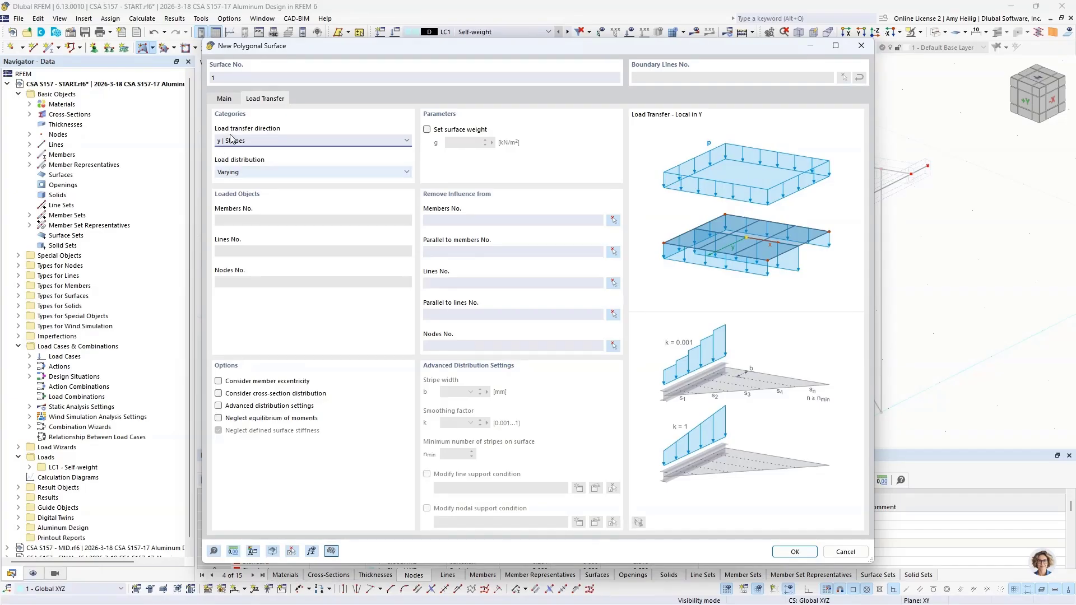
{"action": "left_click", "coordinate": [784, 552]}
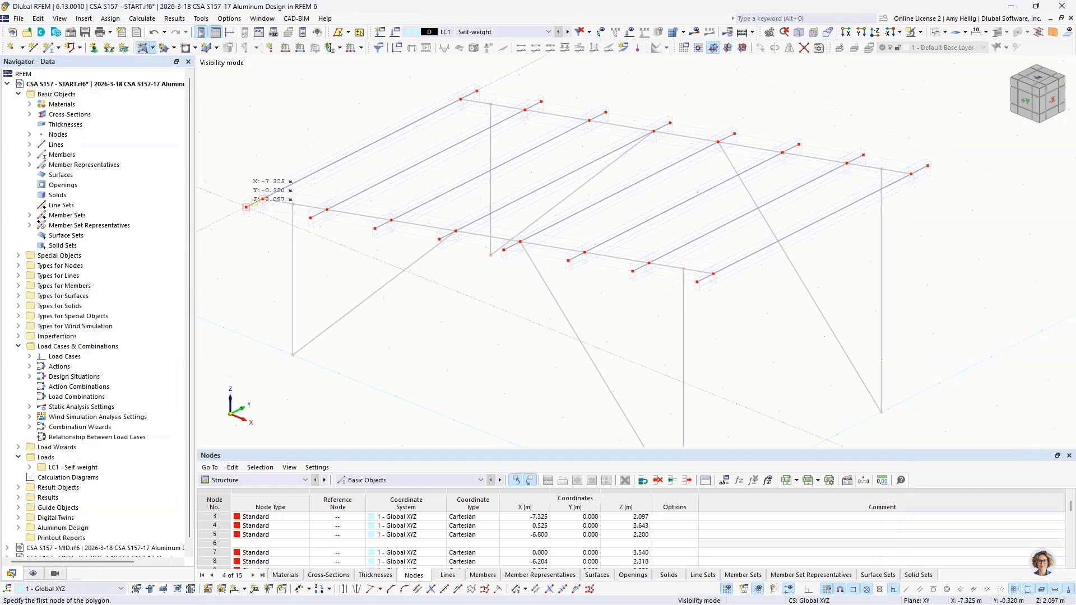
Draw the load transfer surface over the roof through the four outer end nodes of the first and last purlins
{"action": "left_click", "coordinate": [696, 282]}
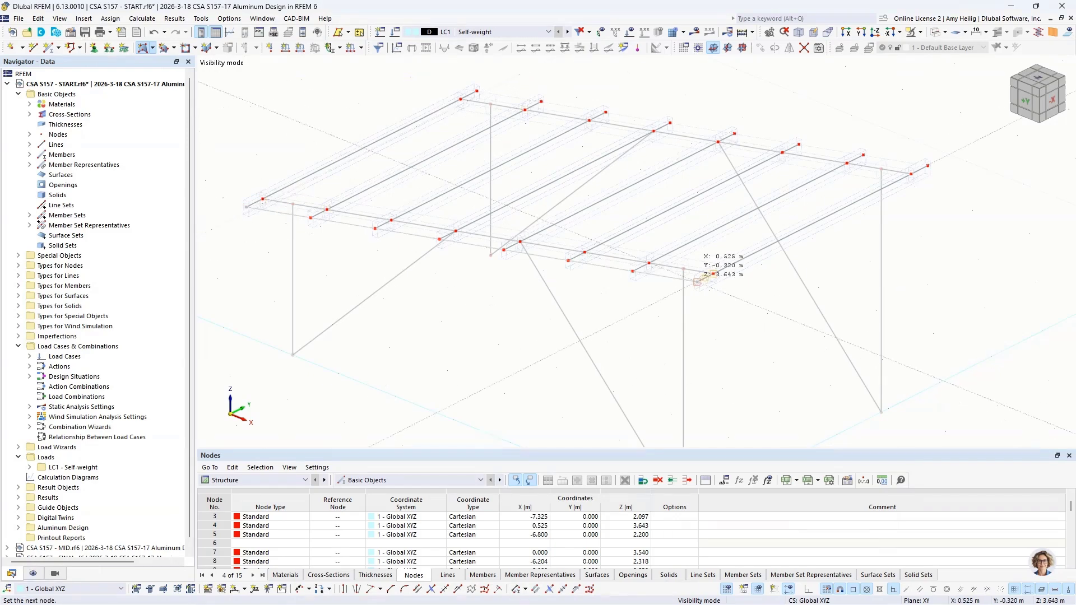
{"action": "left_click", "coordinate": [696, 282]}
{"action": "left_click", "coordinate": [927, 166]}
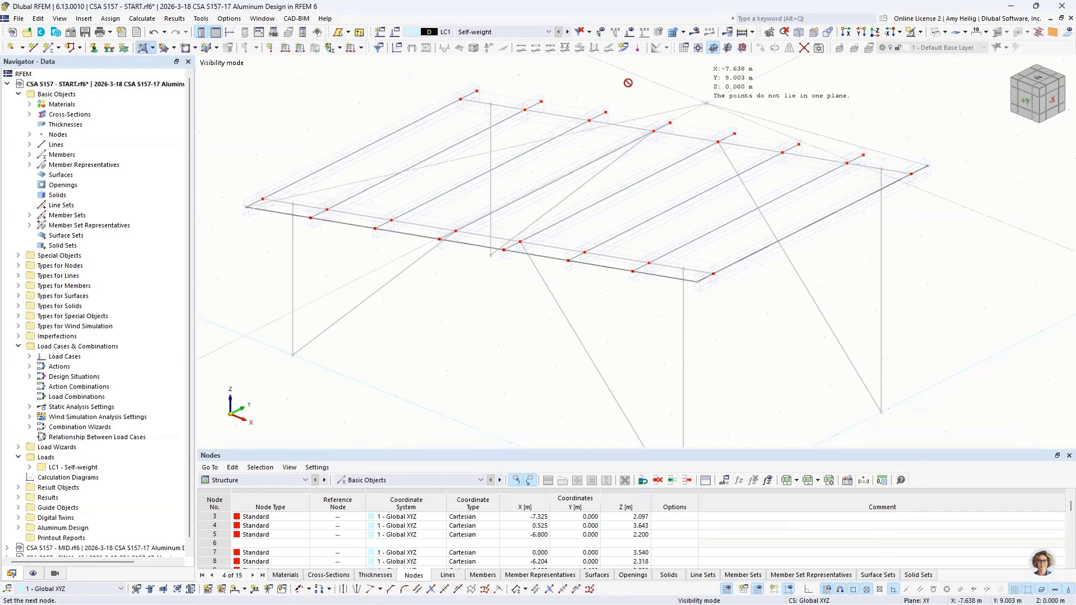
{"action": "left_click", "coordinate": [476, 91]}
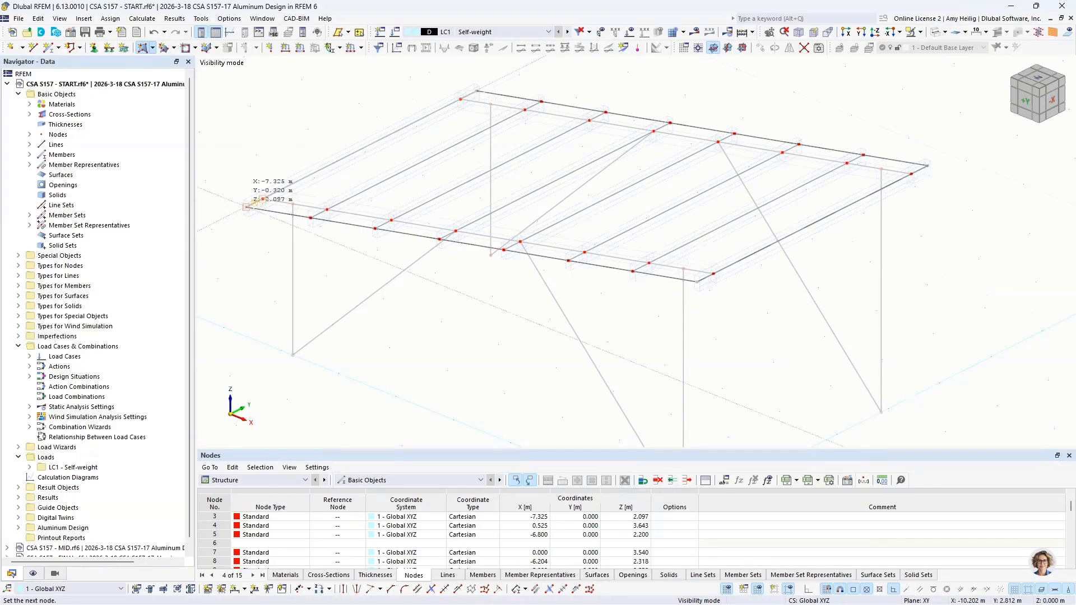
{"action": "left_click", "coordinate": [247, 206]}
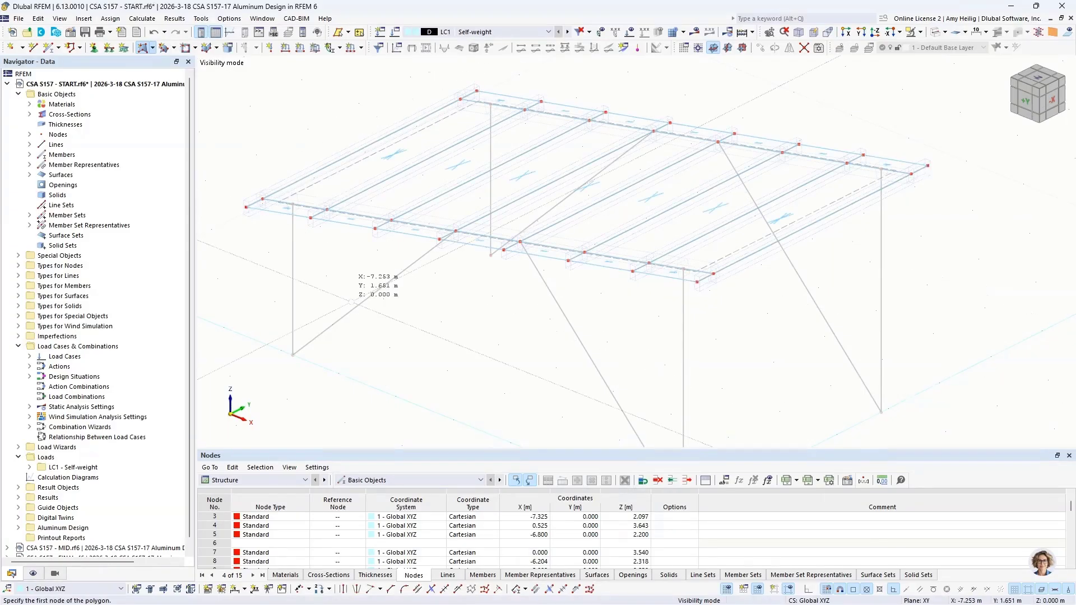
{"action": "key", "text": "Escape"}
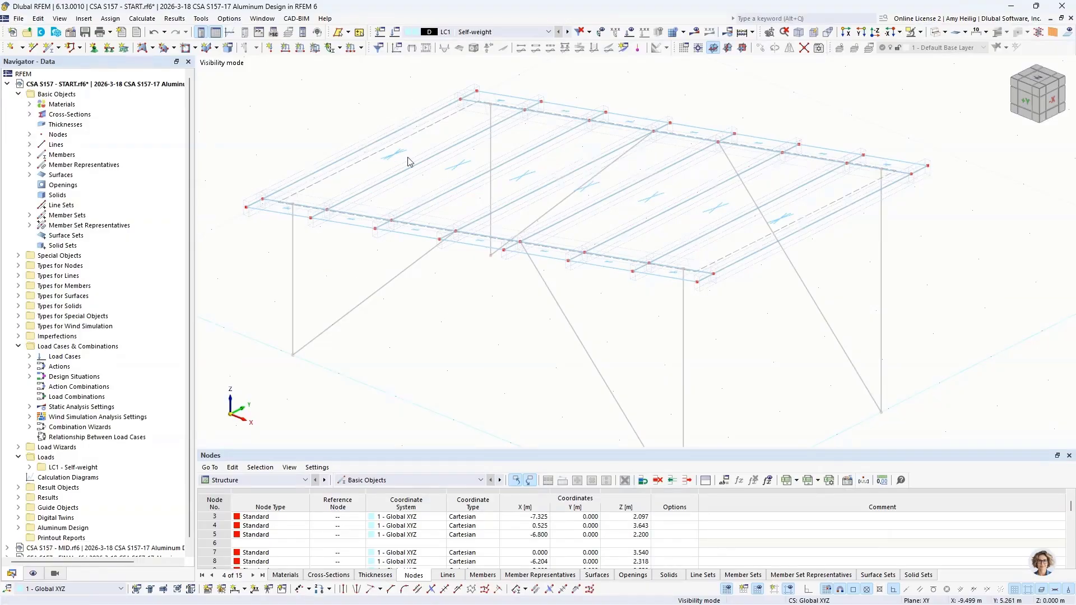
Turn off the display of surface cells and show the model in solid mode
{"action": "left_click", "coordinate": [34, 573]}
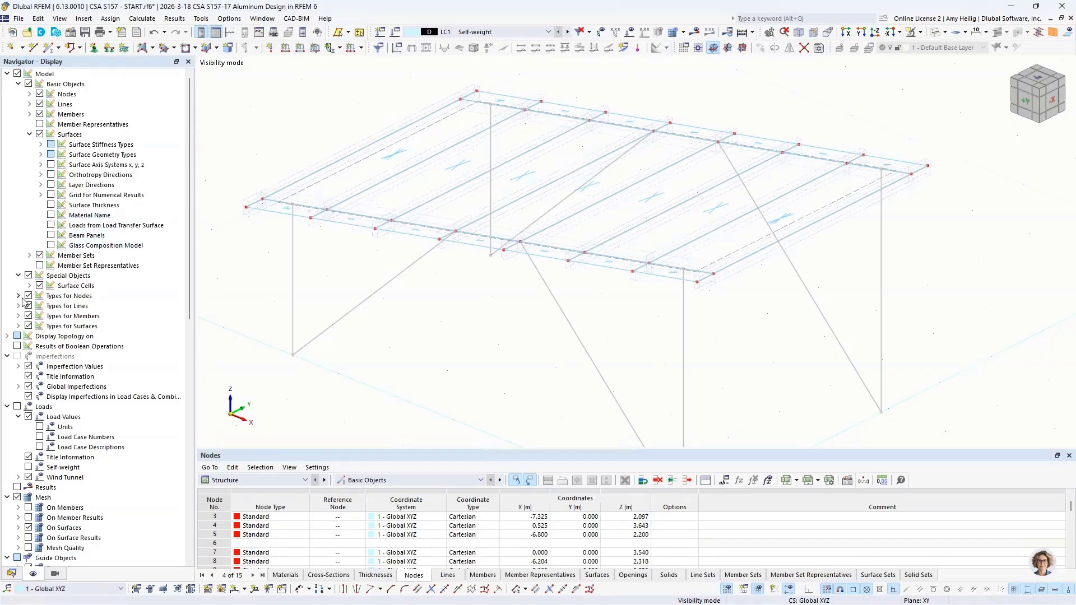
{"action": "left_click", "coordinate": [39, 286]}
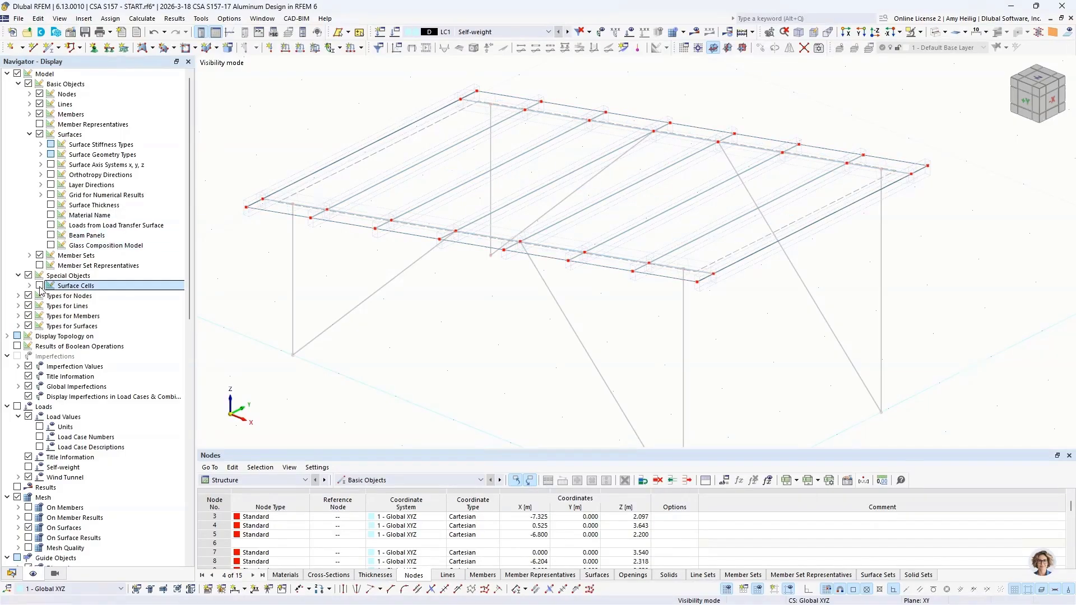
{"action": "left_click", "coordinate": [11, 572]}
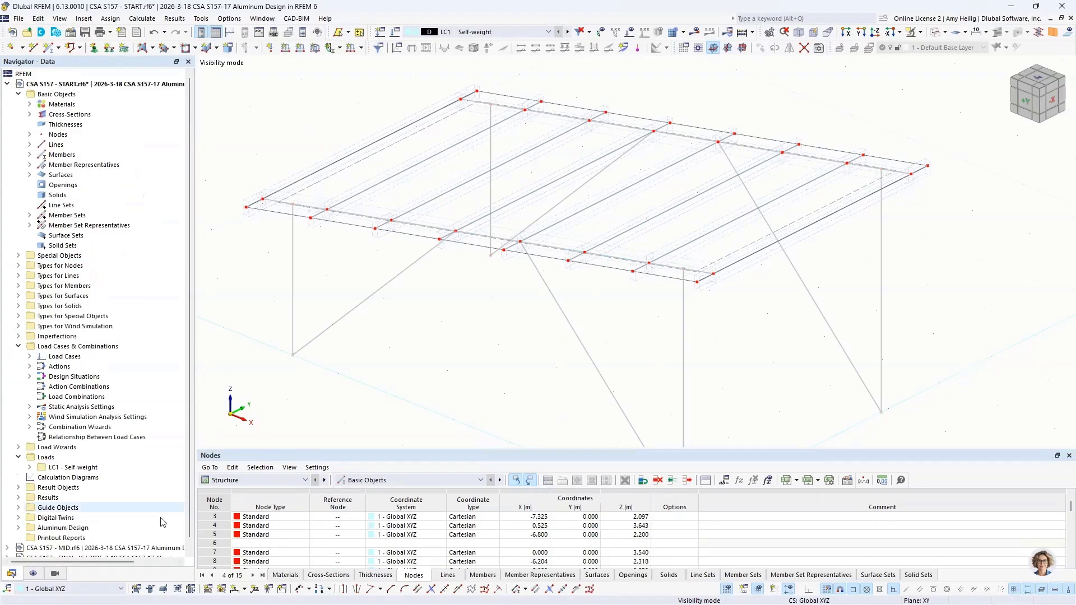
{"action": "left_click", "coordinate": [937, 34]}
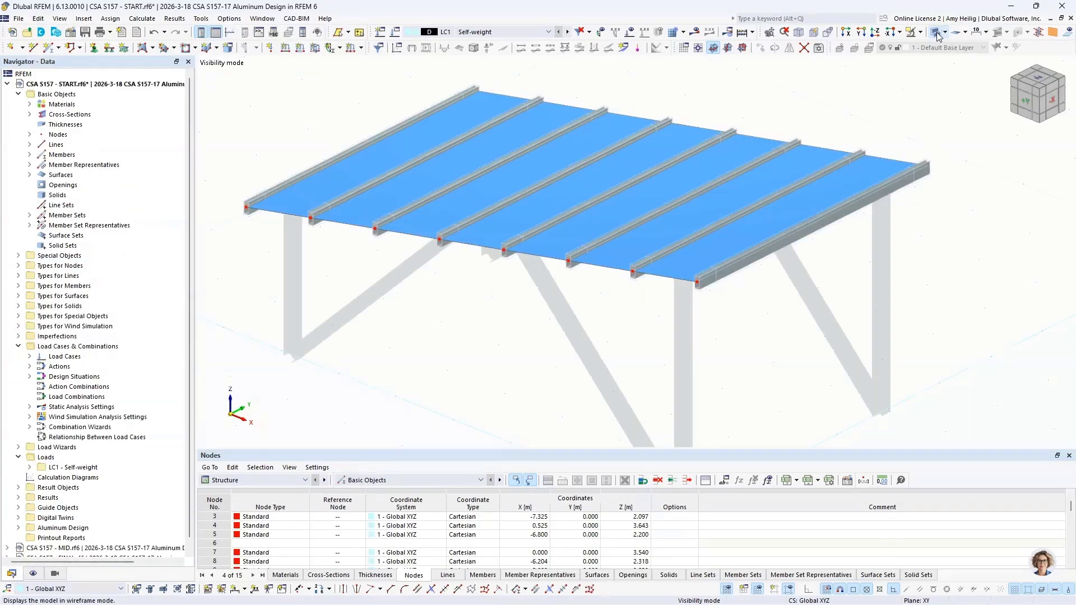
Show the model in transparent mode and activate eccentricities for all selected roof purlin members
{"action": "left_click", "coordinate": [937, 33]}
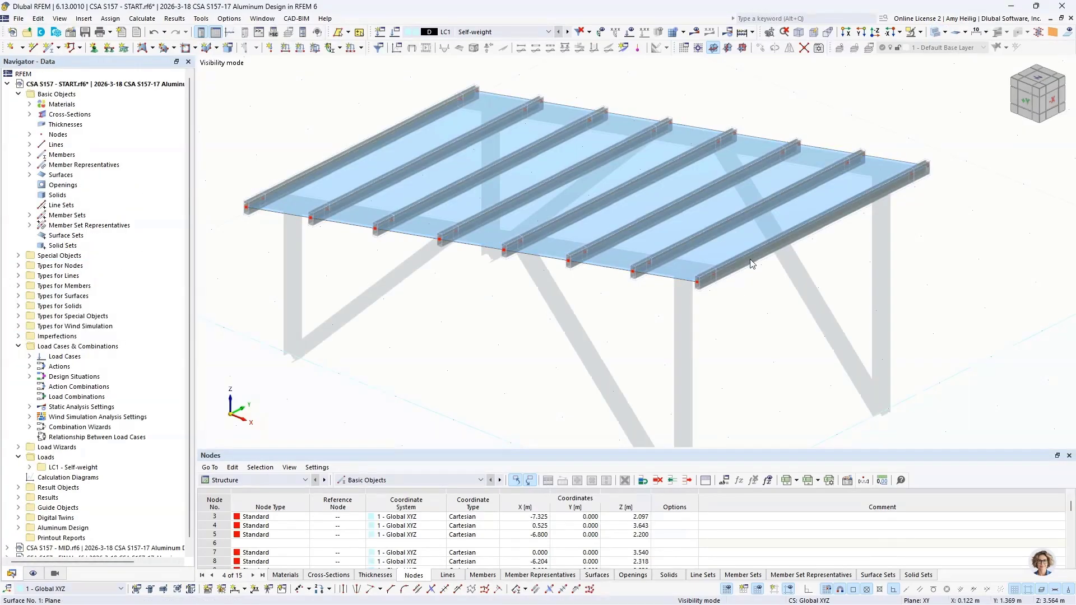
{"action": "middle_click_drag", "start_coordinate": [456, 274], "coordinate": [525, 283], "text": "ctrl"}
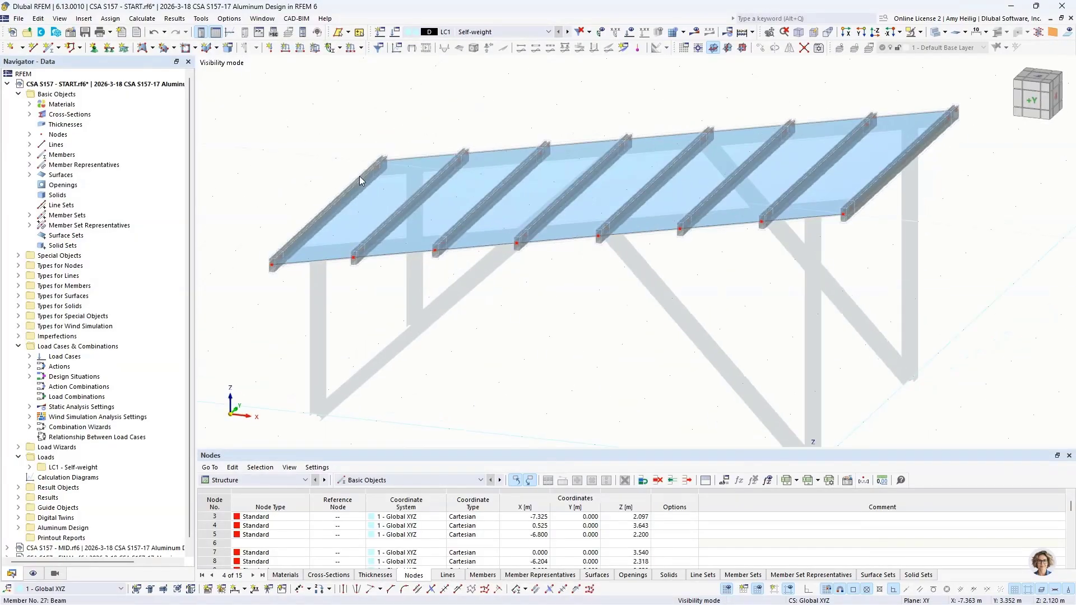
{"action": "left_click_drag", "start_coordinate": [248, 97], "coordinate": [982, 276]}
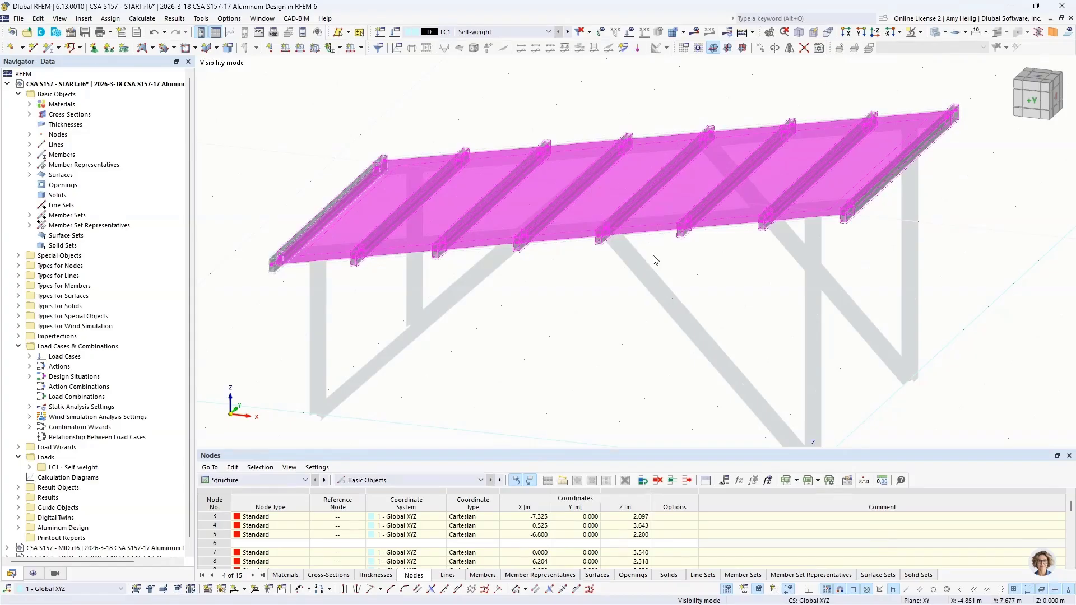
{"action": "right_click", "coordinate": [630, 206]}
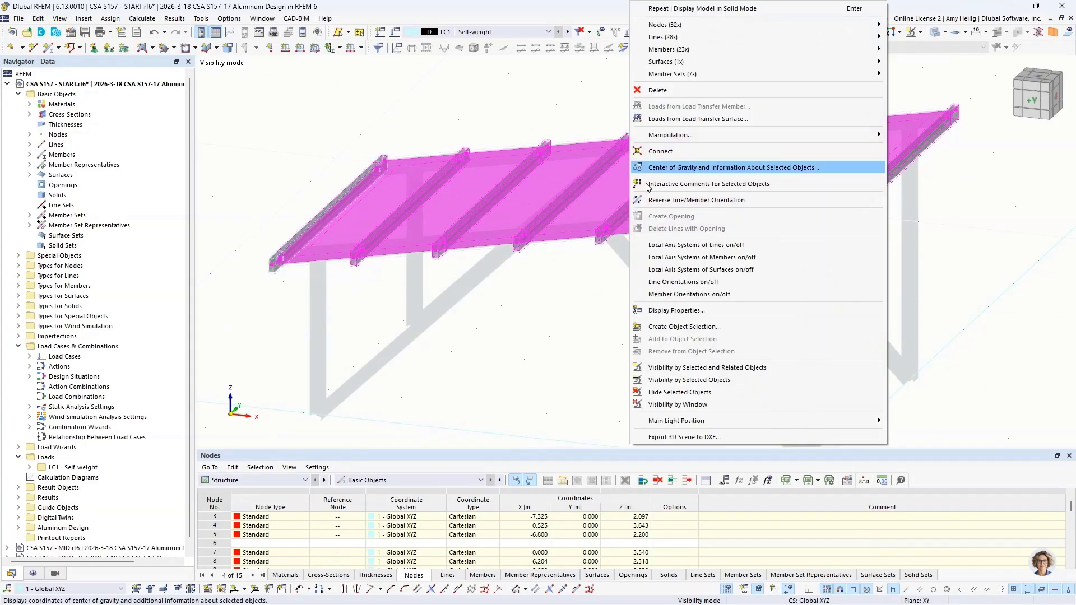
{"action": "mouse_move", "coordinate": [671, 54]}
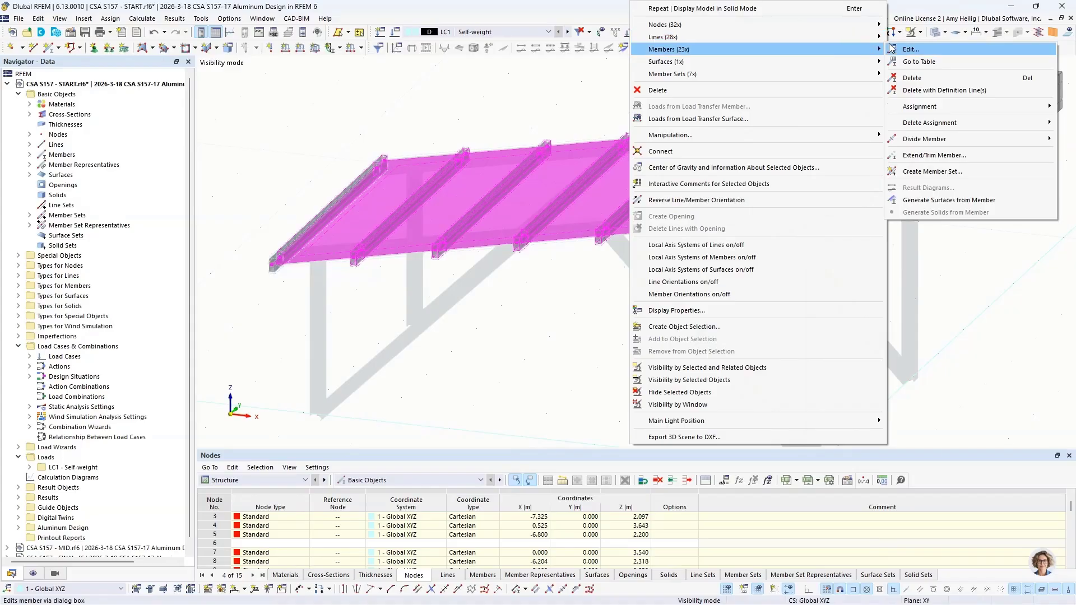
{"action": "left_click", "coordinate": [911, 61]}
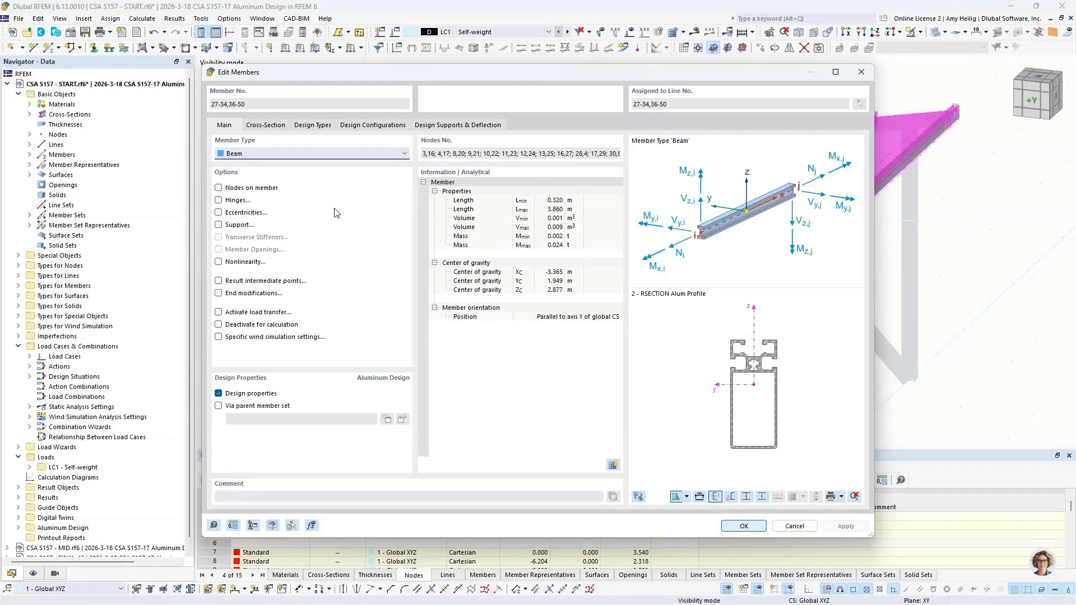
{"action": "left_click", "coordinate": [218, 213]}
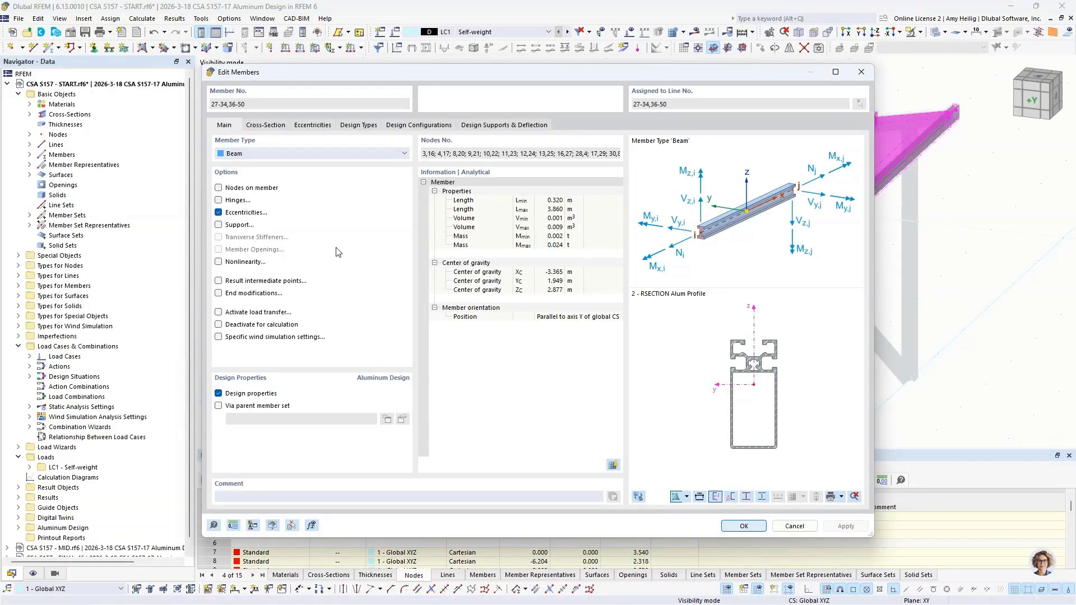
{"action": "left_click", "coordinate": [315, 126]}
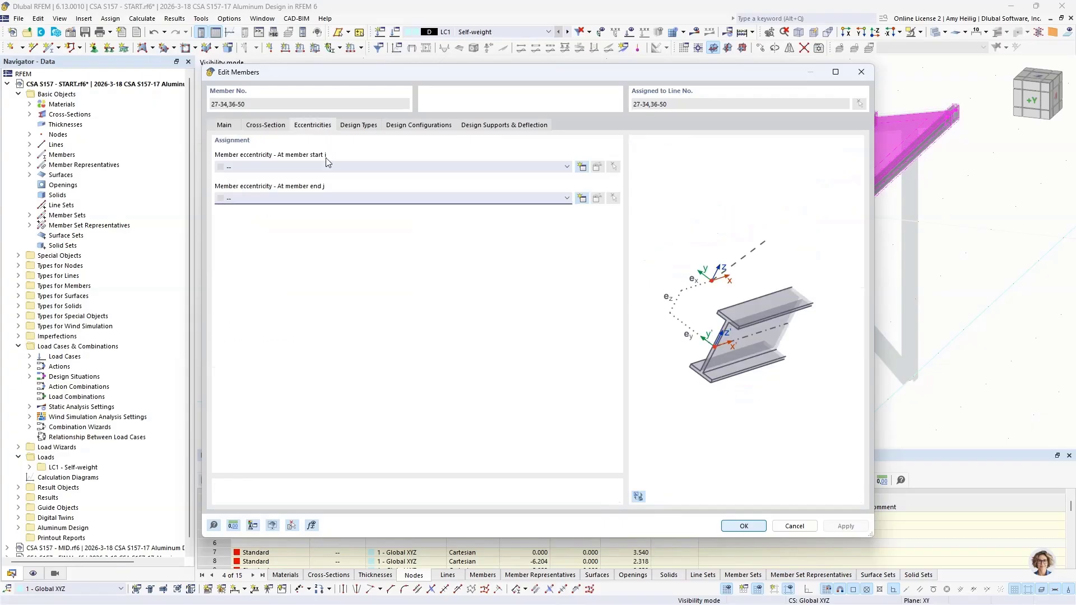
Create a start eccentricity relative to the cross-section with middle-bottom alignment and a transverse offset from another member's cross-section
{"action": "left_click", "coordinate": [581, 166]}
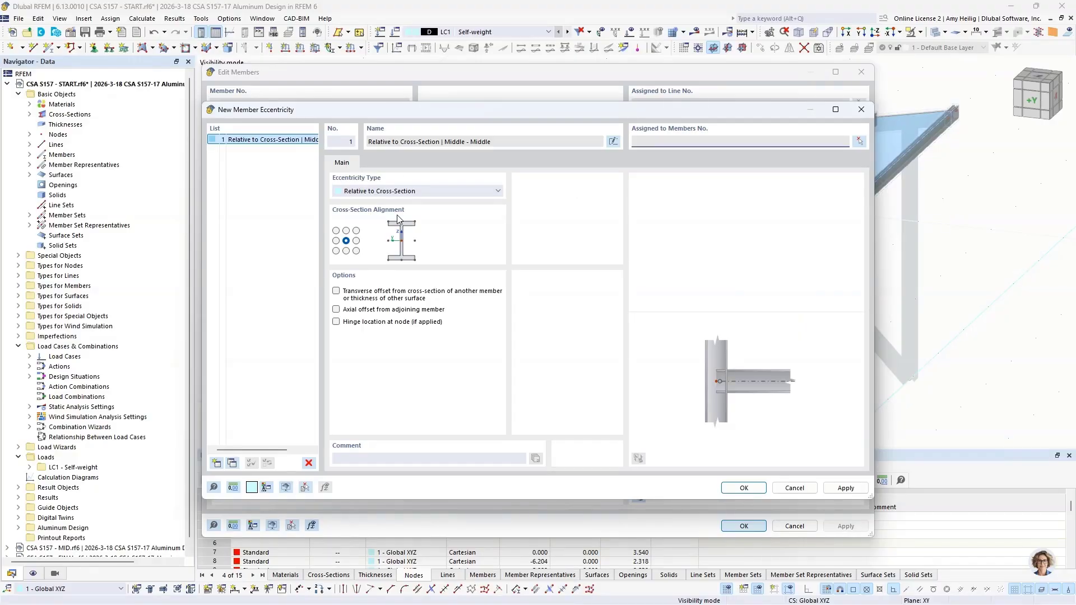
{"action": "left_click", "coordinate": [345, 251]}
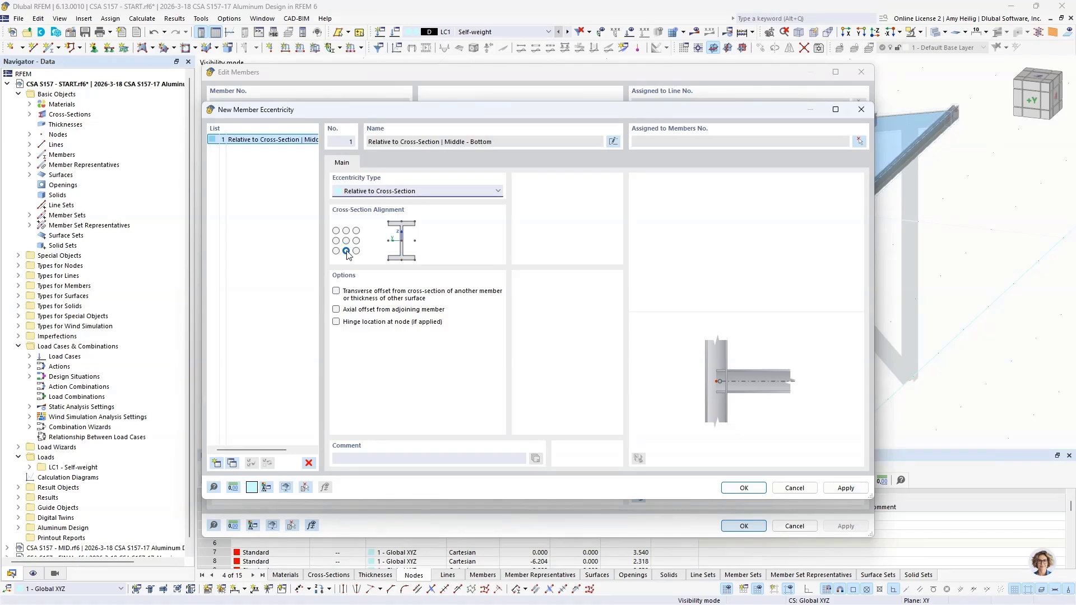
{"action": "left_click", "coordinate": [337, 291]}
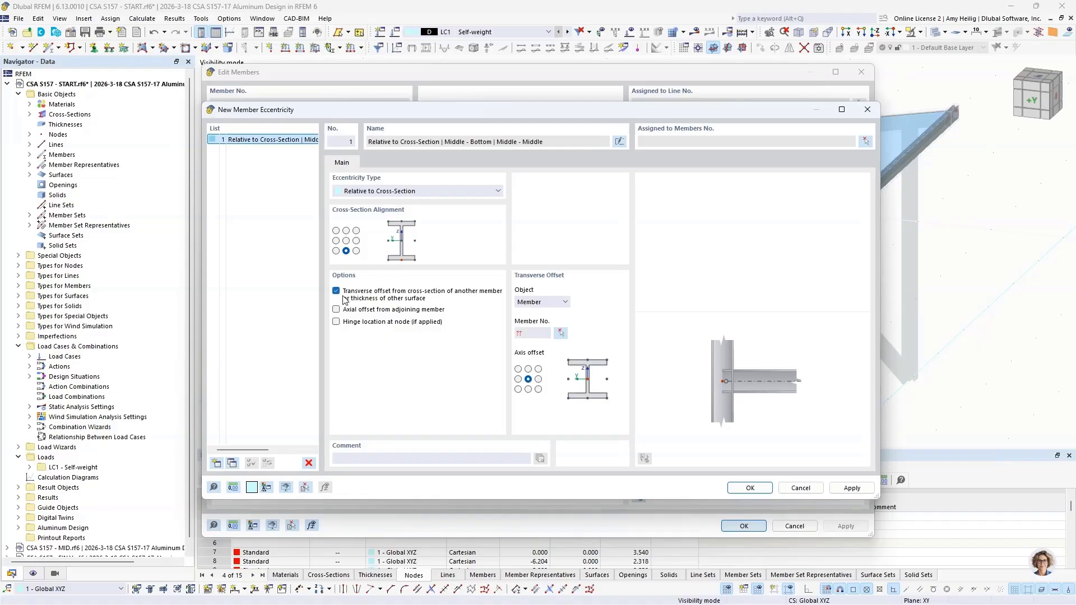
Cancel visibility mode, pick sloped frame beam member 6 as the transverse offset reference, and set its axis offset to middle-top
{"action": "left_click", "coordinate": [560, 333]}
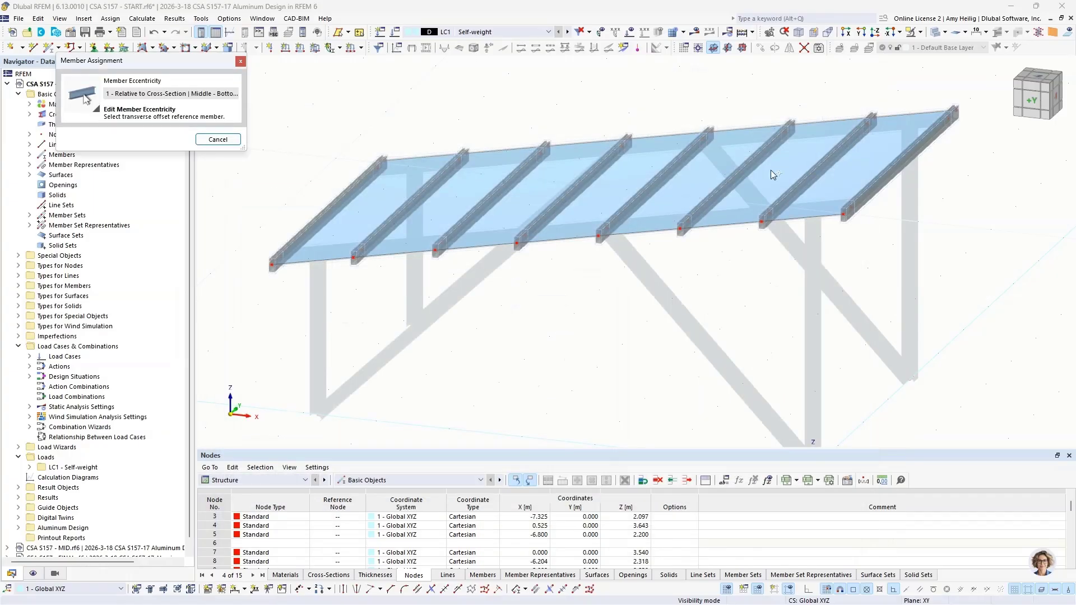
{"action": "left_click", "coordinate": [919, 32]}
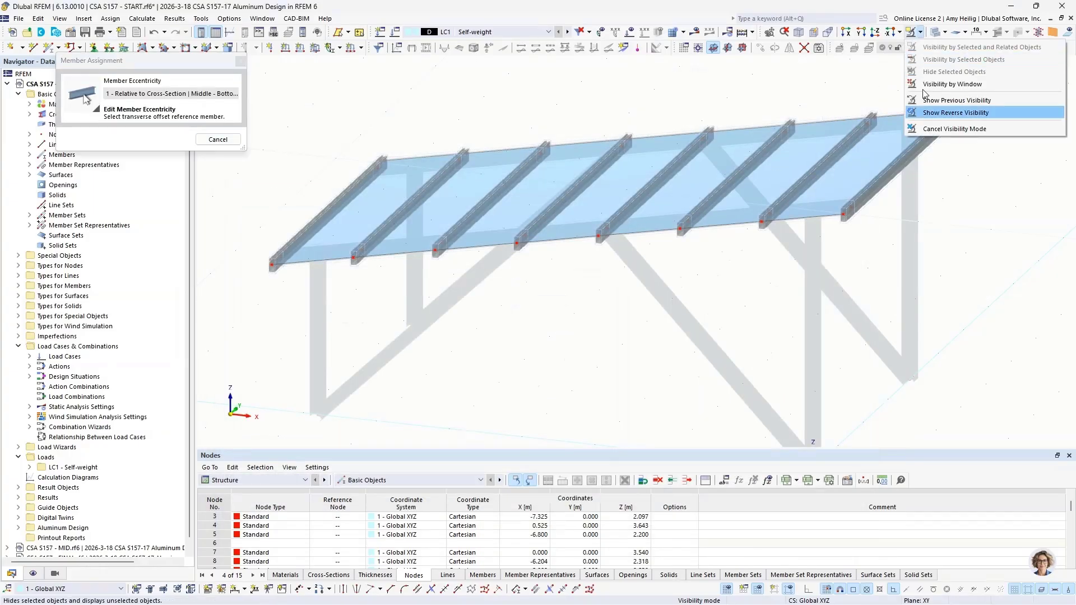
{"action": "left_click", "coordinate": [955, 129]}
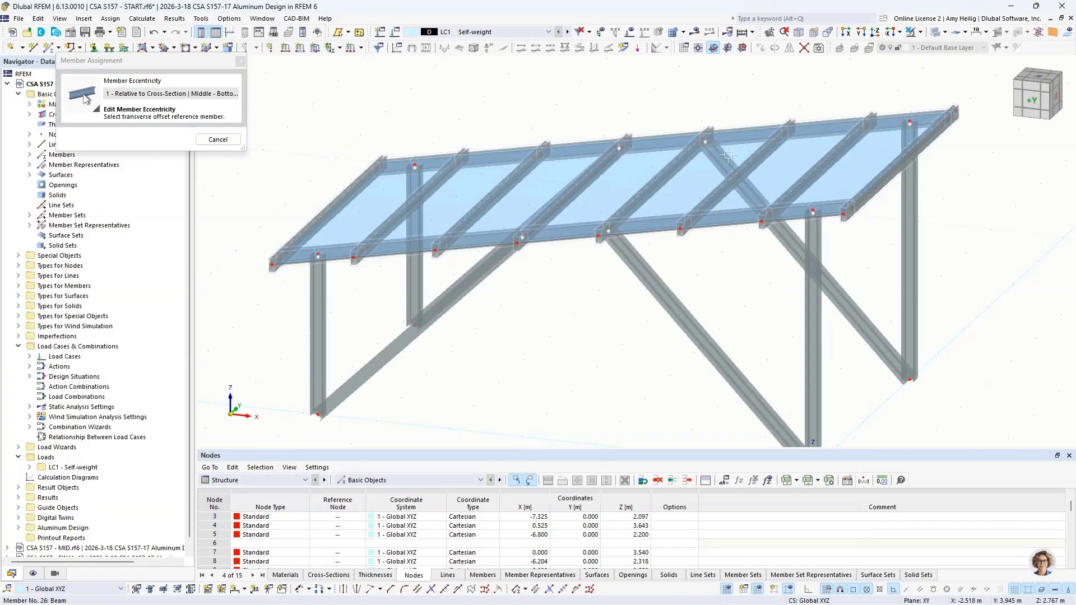
{"action": "left_click", "coordinate": [578, 229]}
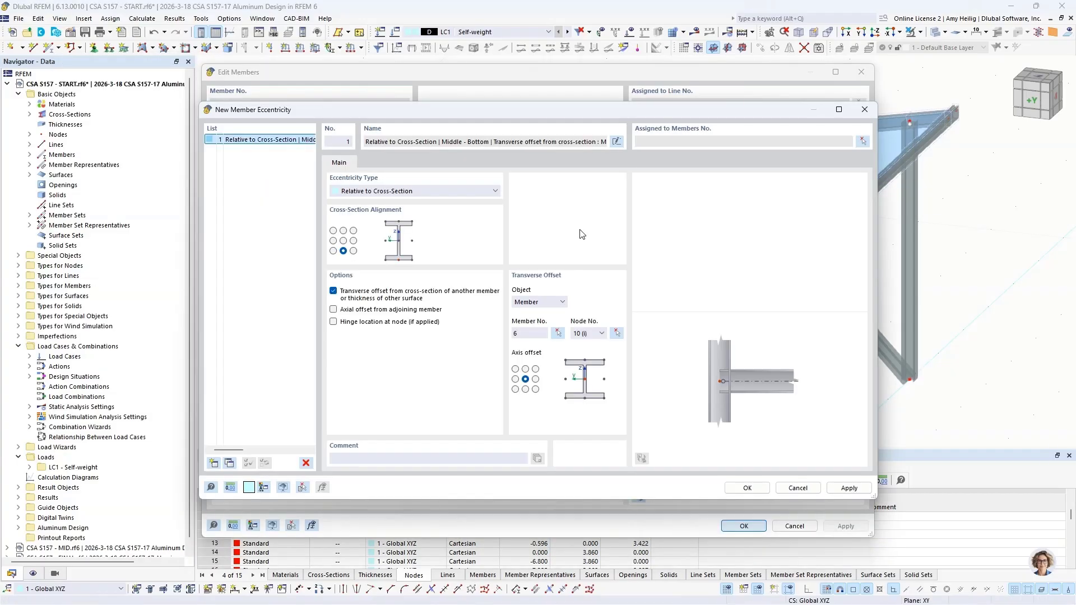
{"action": "left_click", "coordinate": [525, 369]}
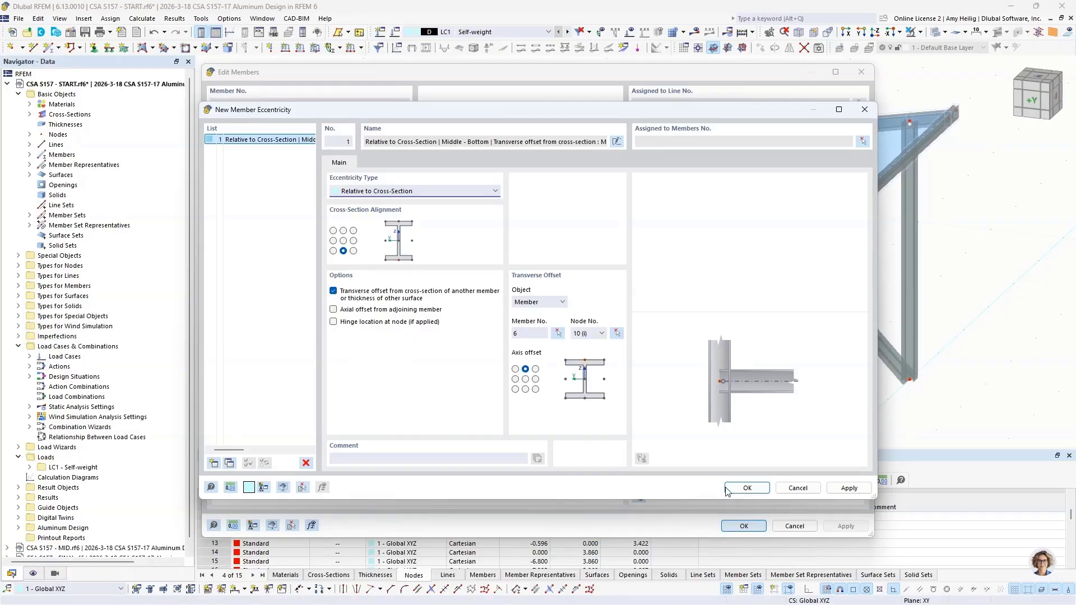
{"action": "left_click", "coordinate": [745, 488]}
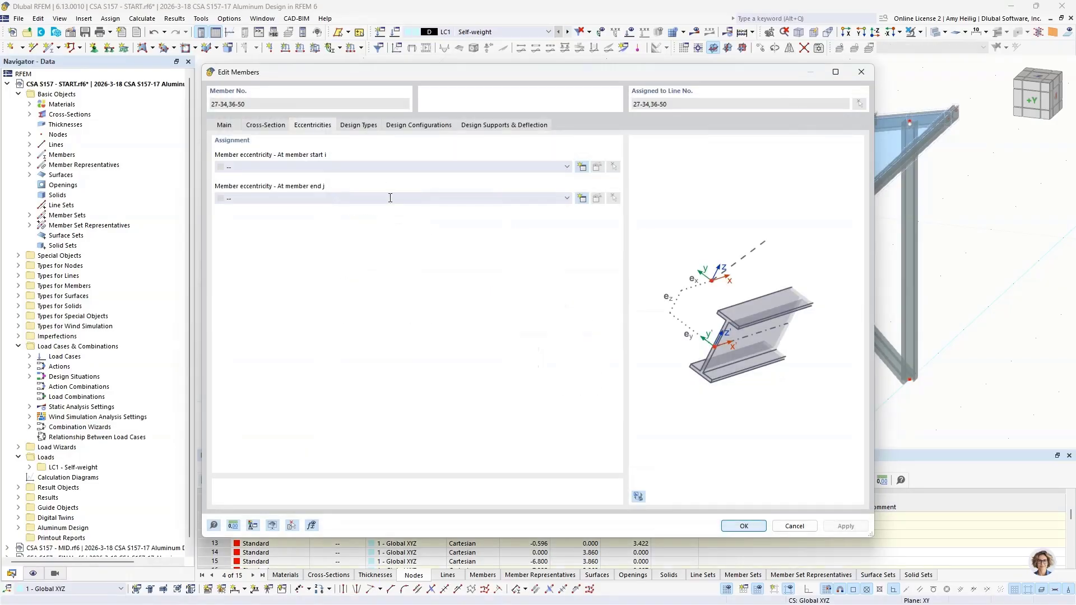
Assign the same eccentricity at member end j and apply it to the purlins
{"action": "left_click", "coordinate": [390, 198]}
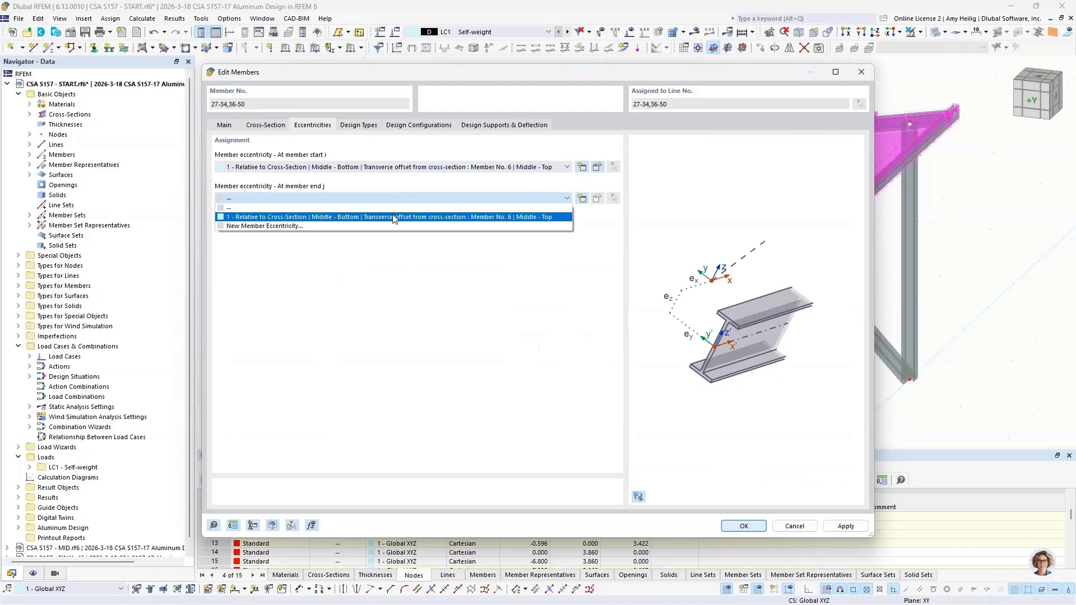
{"action": "left_click", "coordinate": [393, 217]}
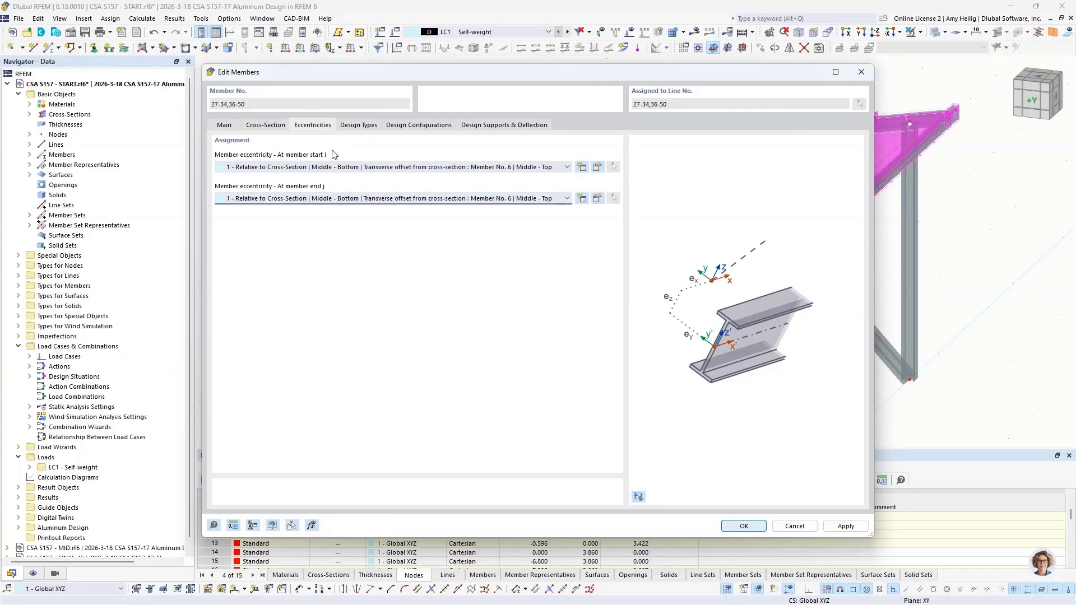
{"action": "left_click", "coordinate": [742, 526]}
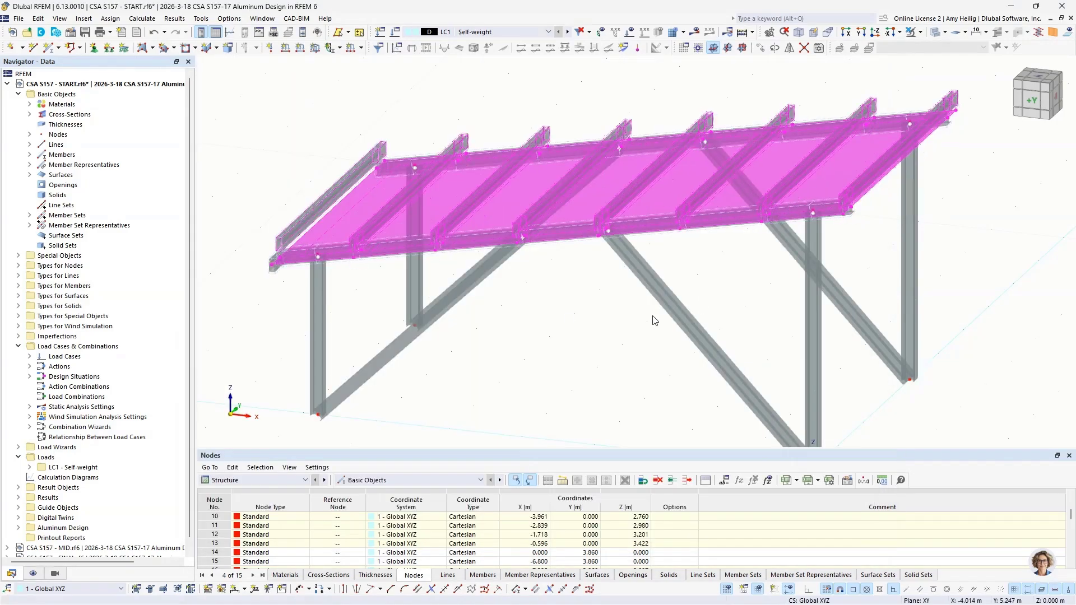
Clear the selection and inspect from the side and in 3D how the purlins sit on the sloped frame beams
{"action": "left_click", "coordinate": [549, 324]}
{"action": "mouse_move", "coordinate": [550, 302]}
{"action": "middle_mouse_down"}
{"action": "mouse_move", "coordinate": [552, 324]}
{"action": "mouse_move", "coordinate": [579, 285]}
{"action": "mouse_move", "coordinate": [600, 288]}
{"action": "mouse_move", "coordinate": [571, 291]}
{"action": "mouse_move", "coordinate": [549, 312]}
{"action": "middle_mouse_up"}
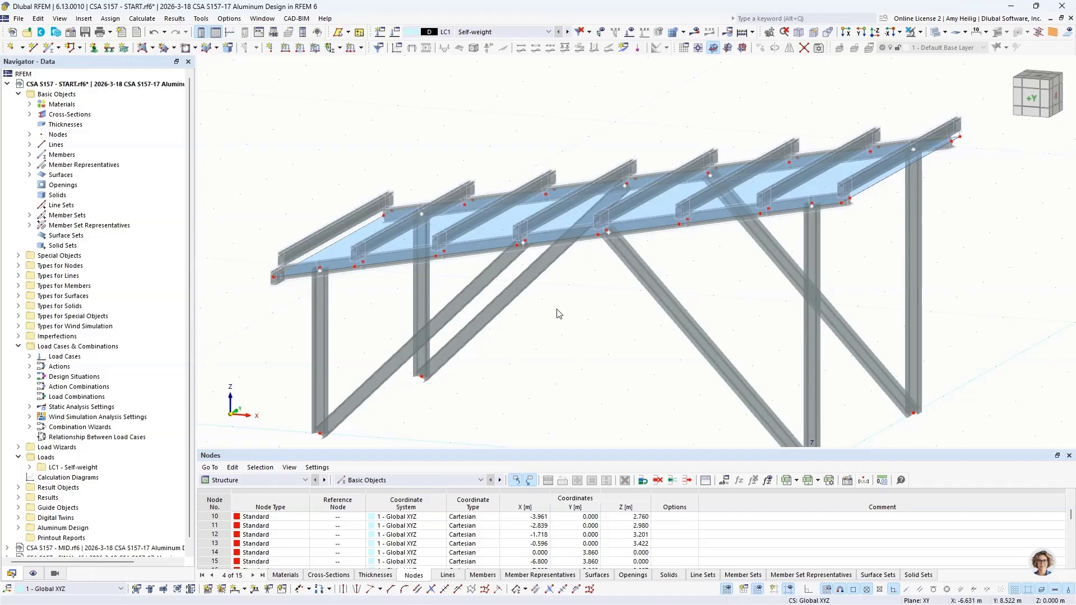
{"action": "middle_click_drag", "start_coordinate": [557, 309], "coordinate": [604, 292], "text": "ctrl"}
{"action": "scroll", "coordinate": [654, 198], "scroll_direction": "up", "scroll_amount": 4}
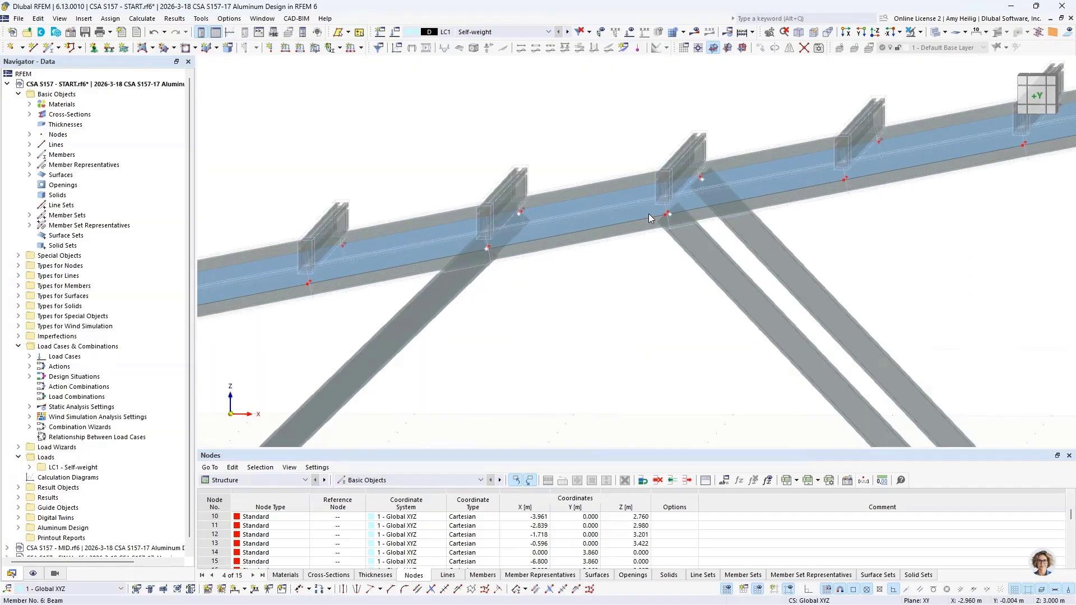
{"action": "middle_click_drag", "start_coordinate": [648, 214], "coordinate": [630, 262], "text": "ctrl"}
{"action": "scroll", "coordinate": [631, 262], "scroll_direction": "down", "scroll_amount": 3}
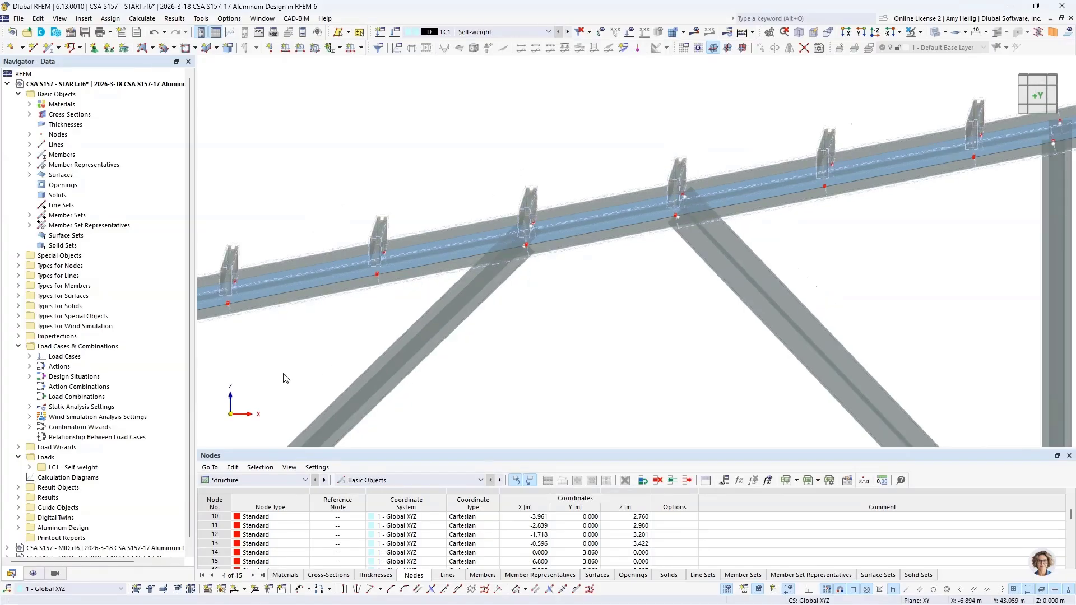
{"action": "middle_click_drag", "start_coordinate": [375, 338], "coordinate": [504, 273]}
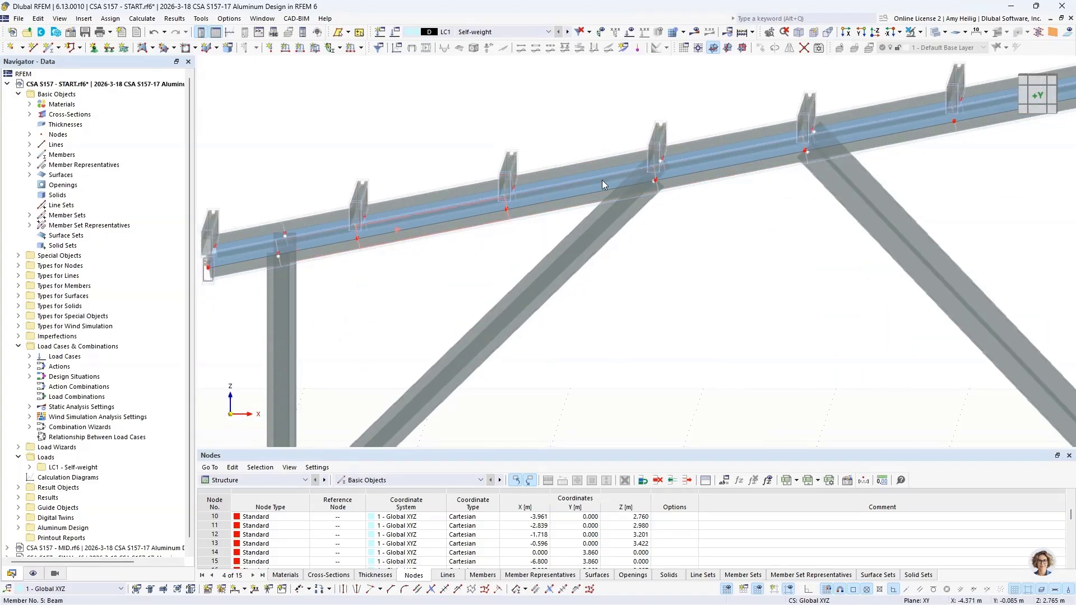
{"action": "scroll", "coordinate": [519, 288], "scroll_direction": "down", "scroll_amount": 4}
{"action": "scroll", "coordinate": [573, 279], "scroll_direction": "down", "scroll_amount": 1}
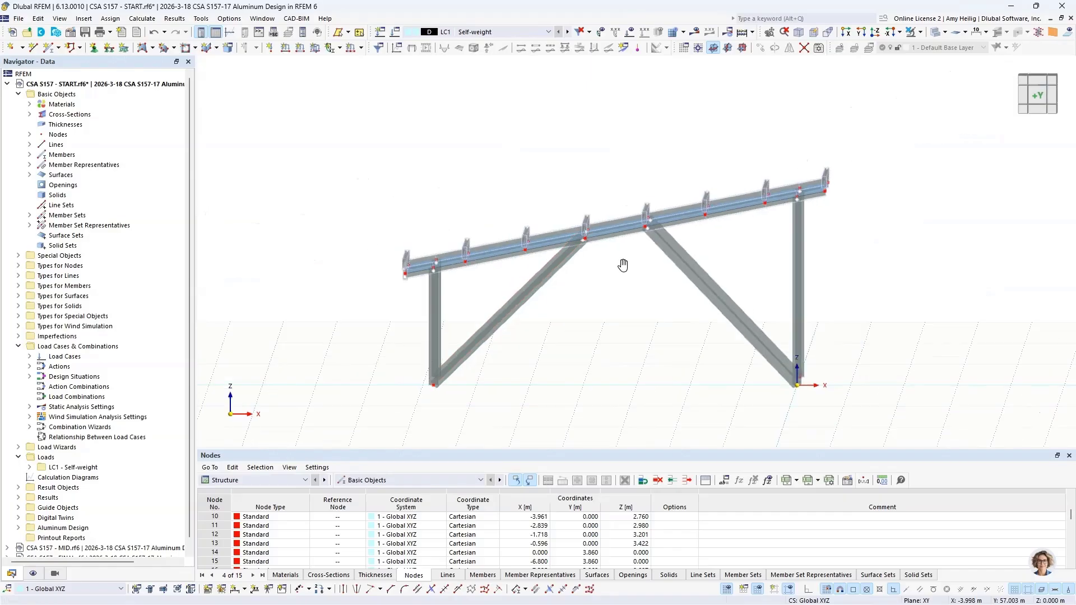
{"action": "middle_click_drag", "start_coordinate": [622, 265], "coordinate": [584, 293], "text": "ctrl"}
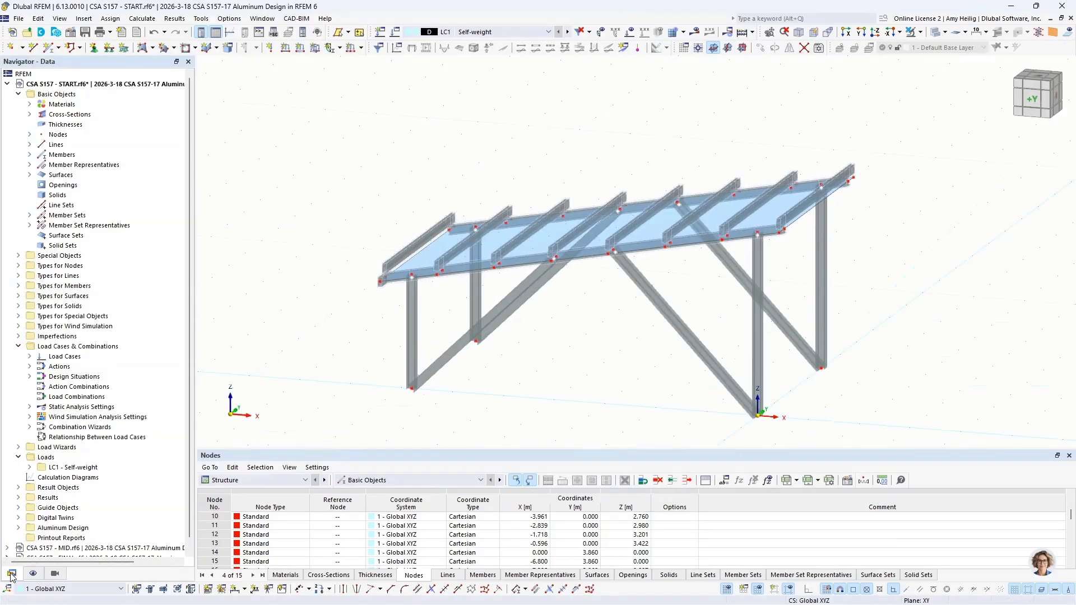
Highlight the members assigned to the I-section and the RSECTION Alum Profile to check the purlins
{"action": "left_click", "coordinate": [30, 115]}
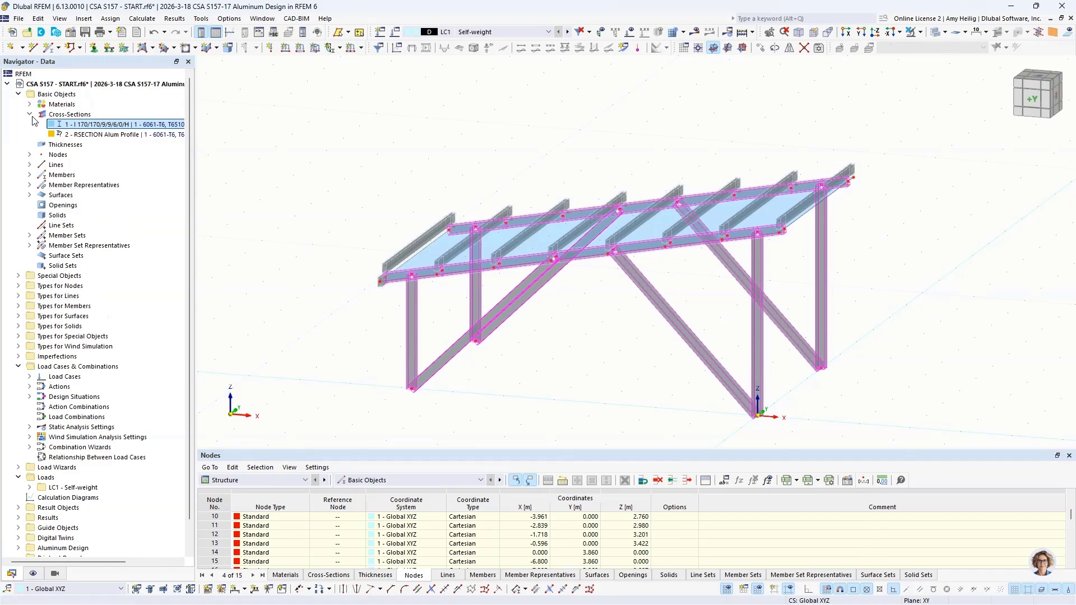
{"action": "left_click", "coordinate": [75, 135]}
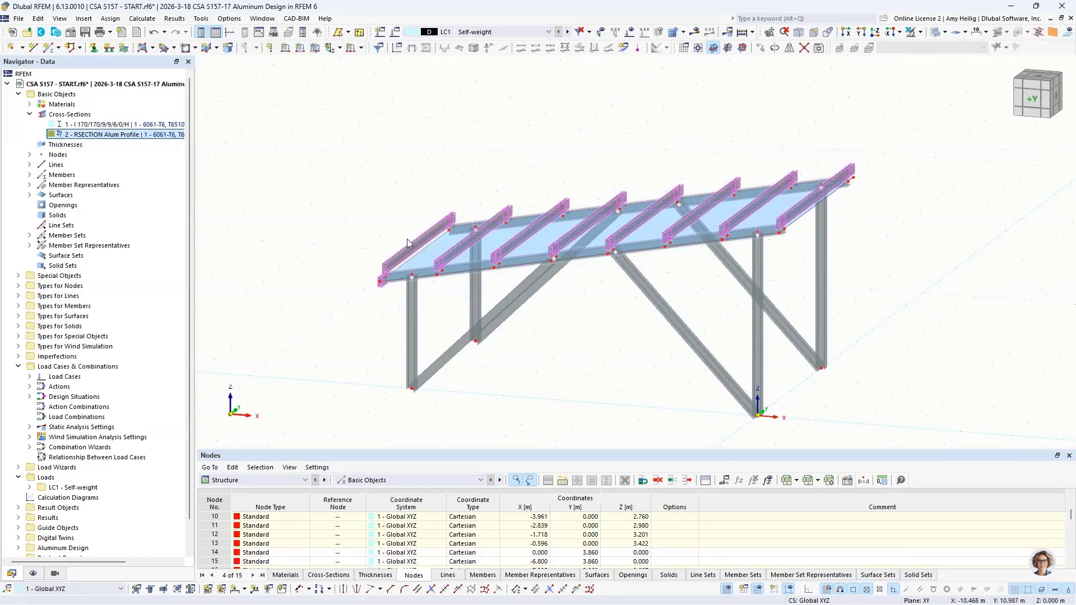
{"action": "left_click", "coordinate": [378, 305]}
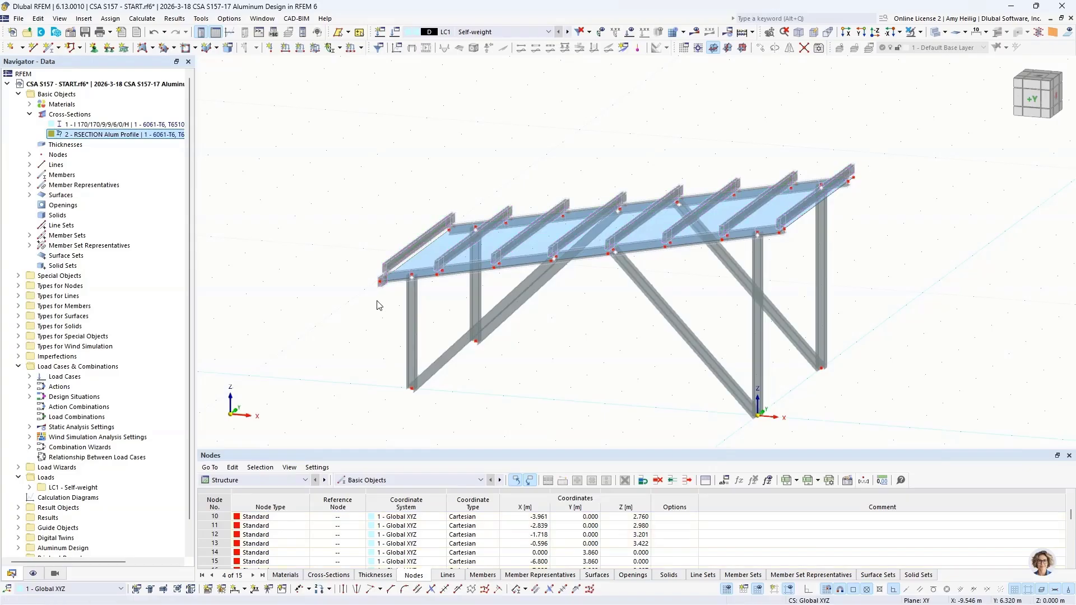
Assign eccentricity 1 to both ends of member 35, the short overhanging end segment of the lowest purlin
{"action": "scroll", "coordinate": [379, 306], "scroll_direction": "up", "scroll_amount": 5}
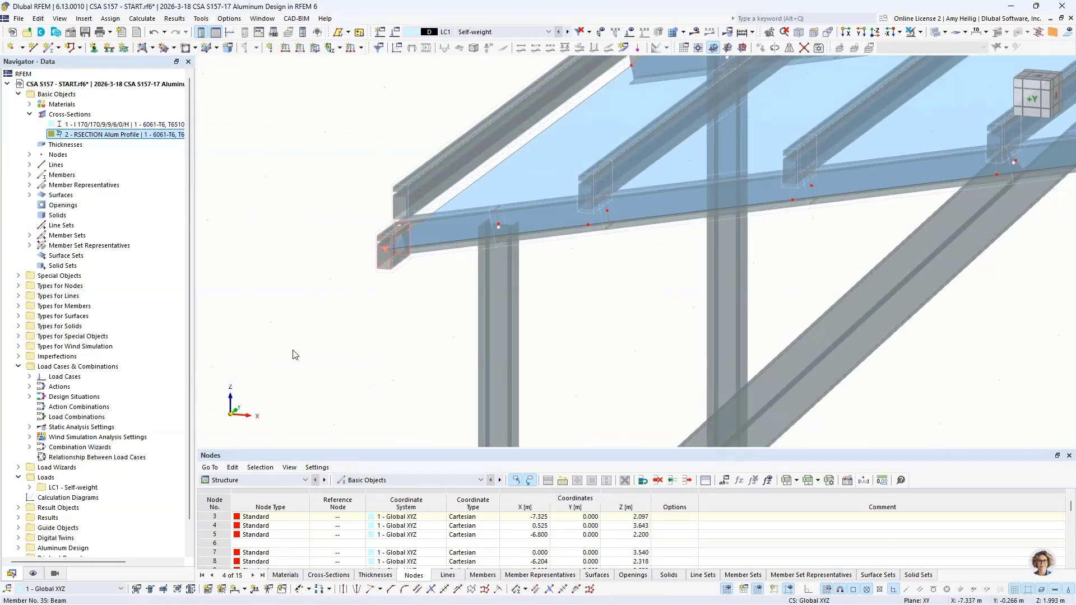
{"action": "double_click", "coordinate": [392, 247]}
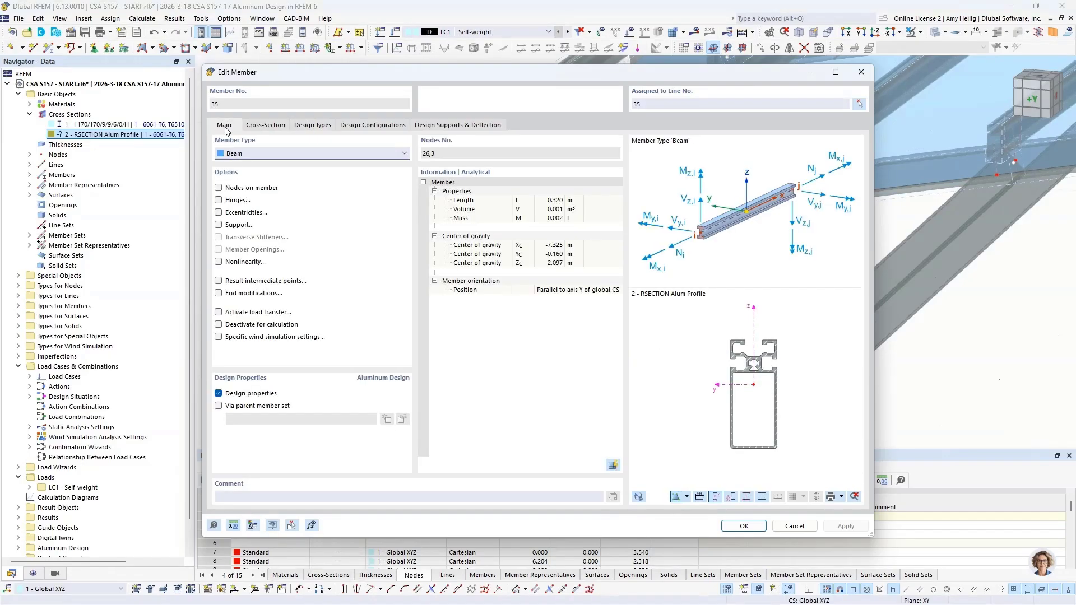
{"action": "left_click", "coordinate": [219, 213]}
{"action": "left_click", "coordinate": [313, 125]}
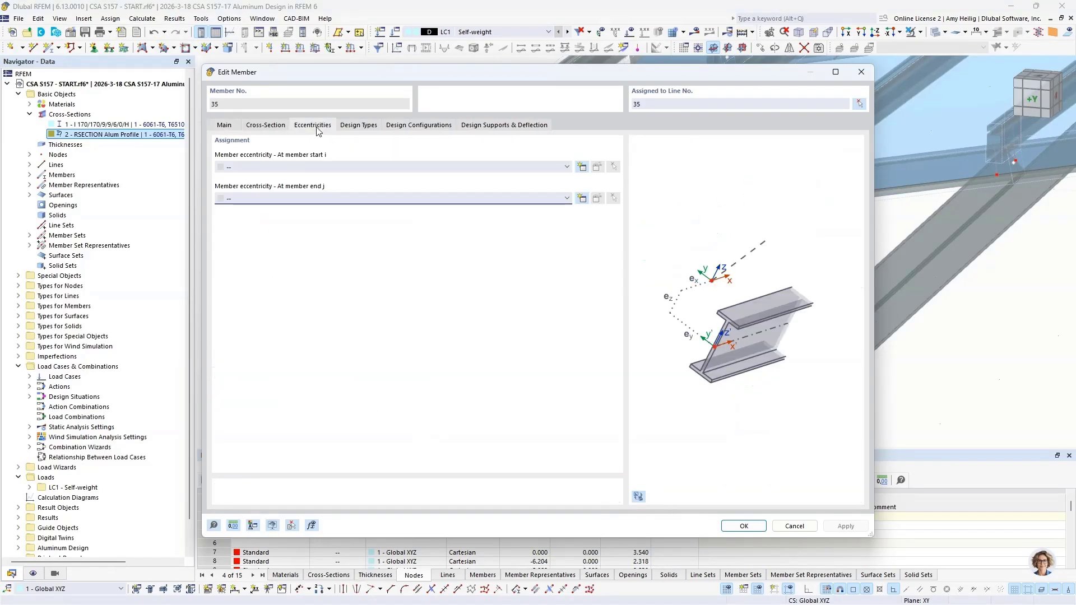
{"action": "left_click", "coordinate": [308, 169]}
{"action": "left_click", "coordinate": [308, 180]}
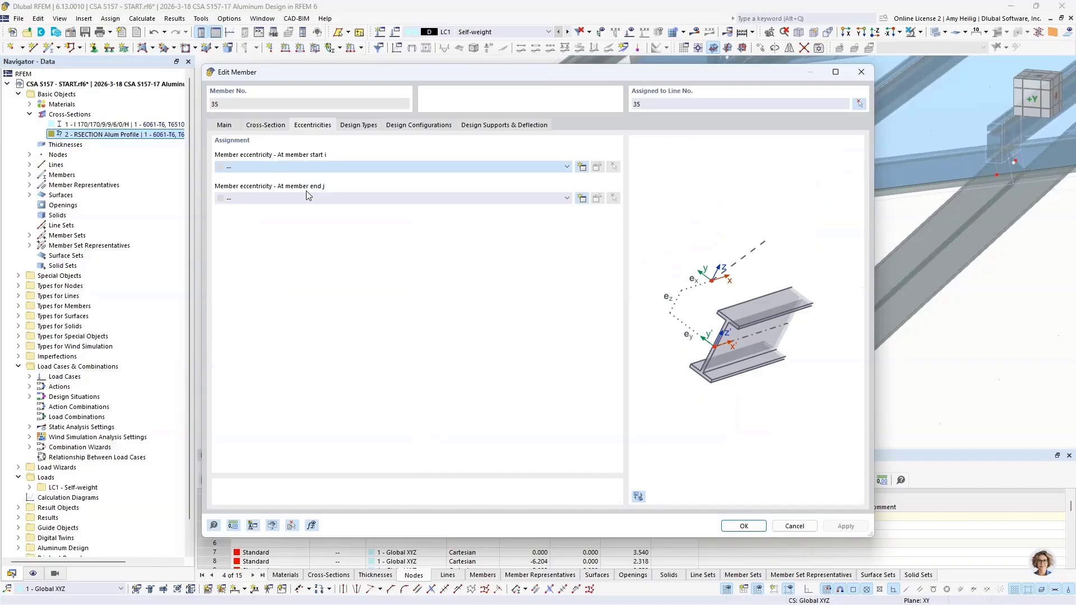
{"action": "left_click", "coordinate": [308, 203]}
{"action": "left_click", "coordinate": [308, 212]}
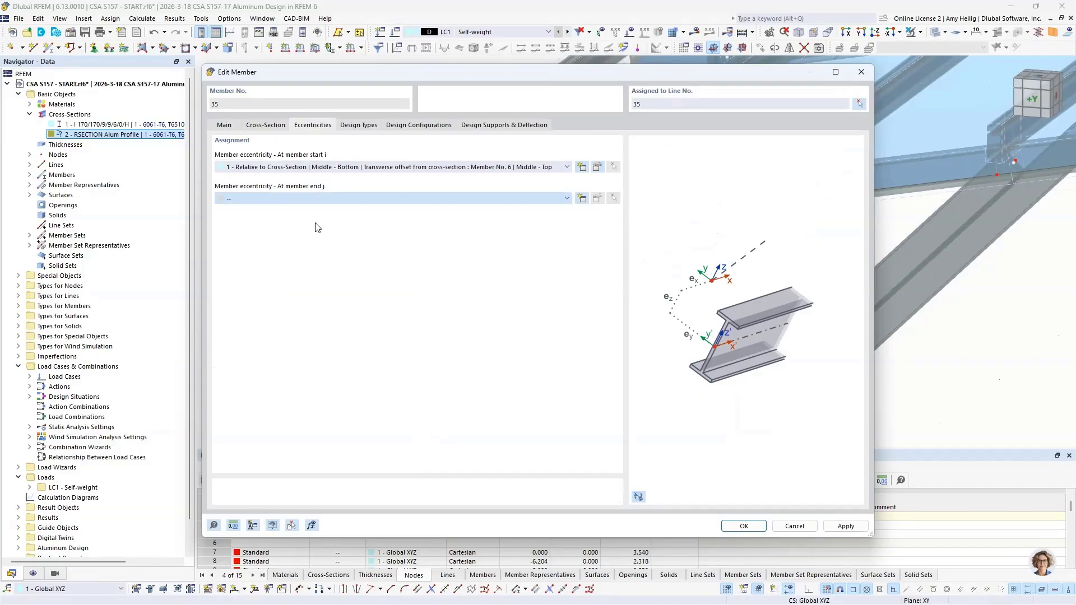
{"action": "left_click", "coordinate": [743, 525]}
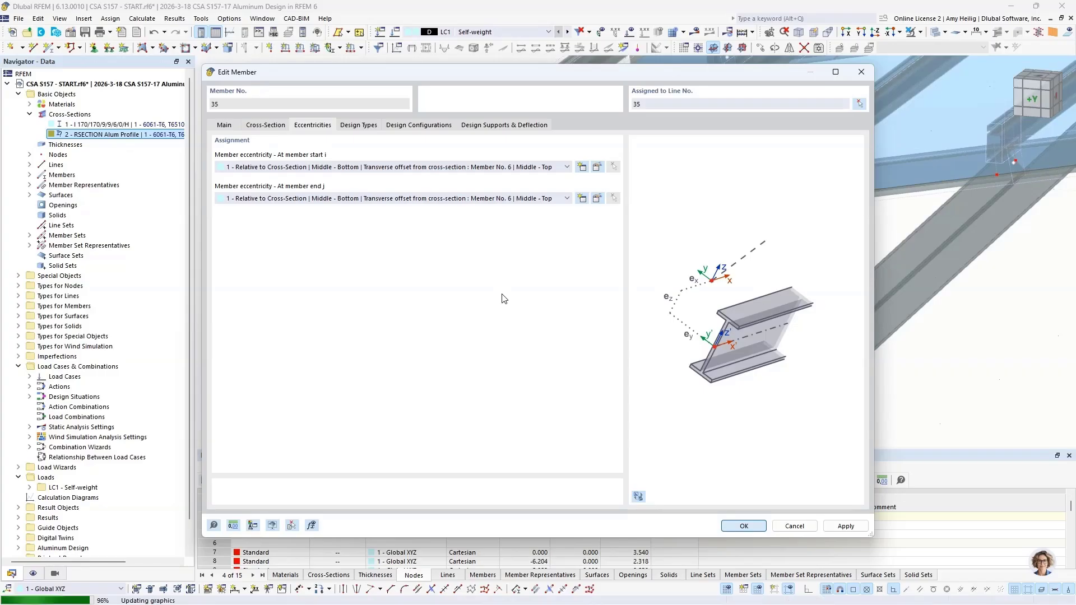
Set the member rotation of all RSECTION Alum Profile purlins to the Surface type, referencing surface 1 in the x-z plane
{"action": "scroll", "coordinate": [502, 295], "scroll_direction": "down", "scroll_amount": 4}
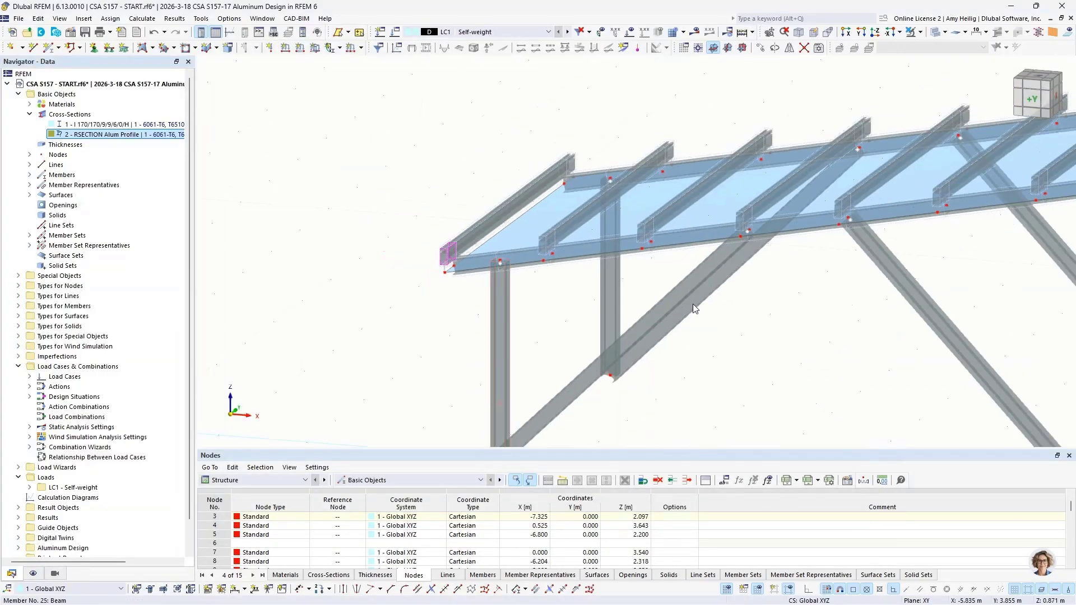
{"action": "middle_click_drag", "start_coordinate": [689, 300], "coordinate": [490, 264]}
{"action": "left_click", "coordinate": [113, 136]}
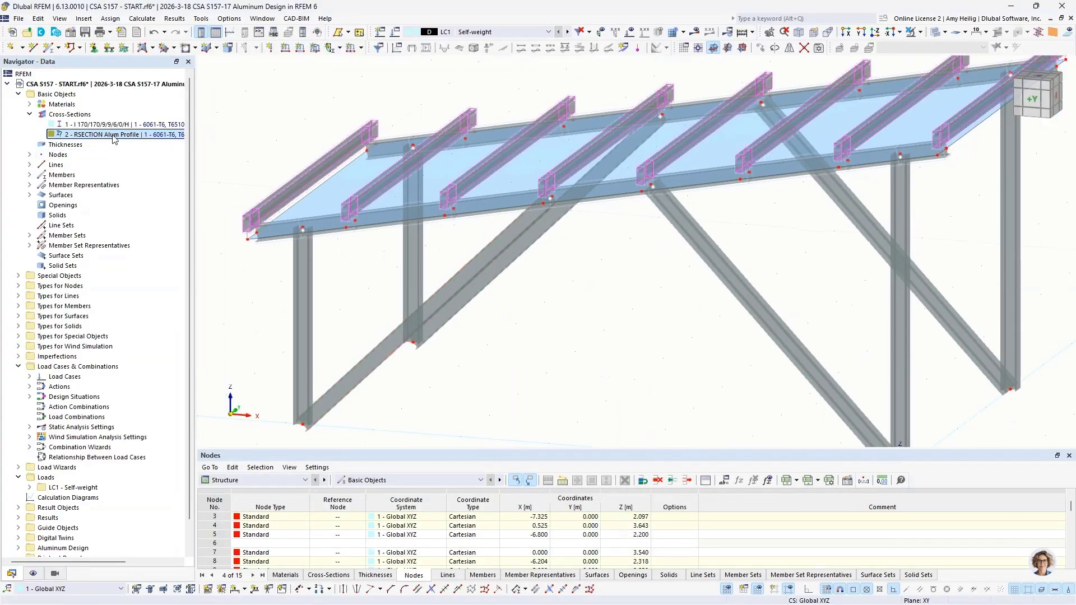
{"action": "right_click", "coordinate": [324, 170]}
{"action": "mouse_move", "coordinate": [537, 203]}
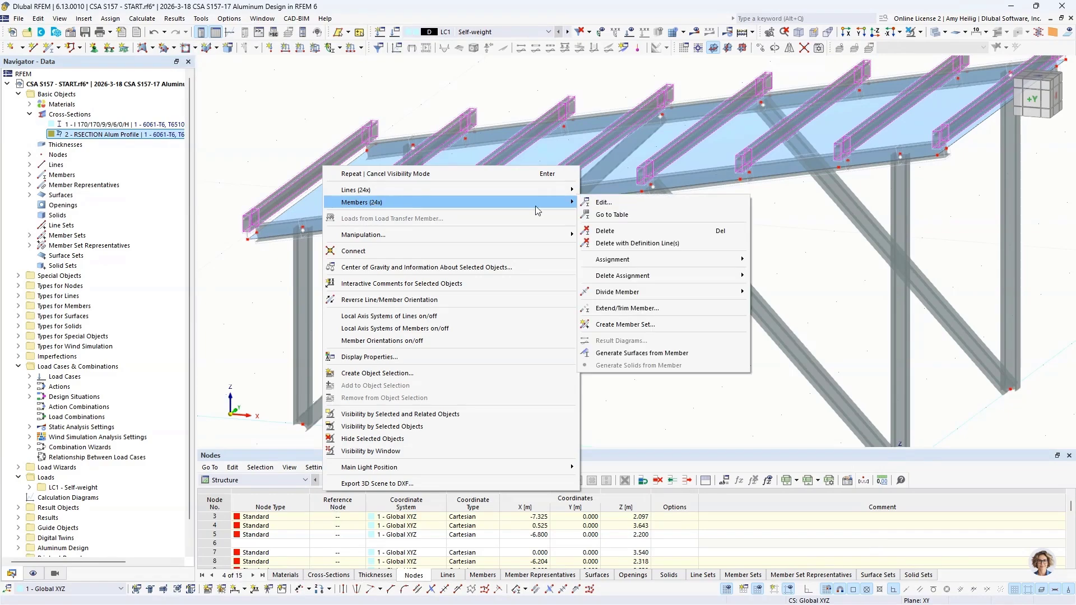
{"action": "left_click", "coordinate": [597, 203]}
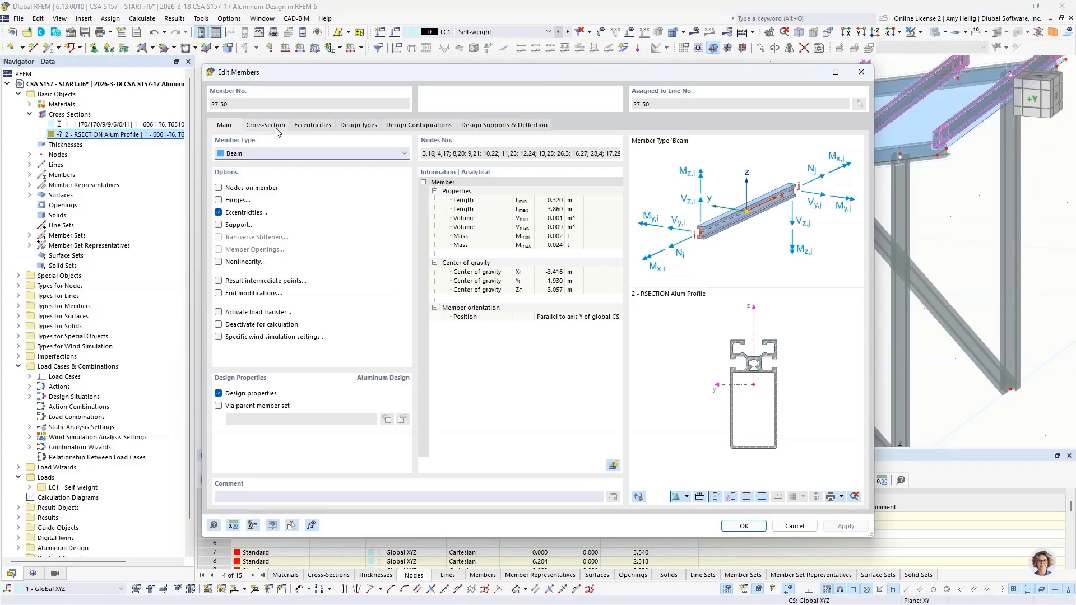
{"action": "left_click", "coordinate": [265, 125]}
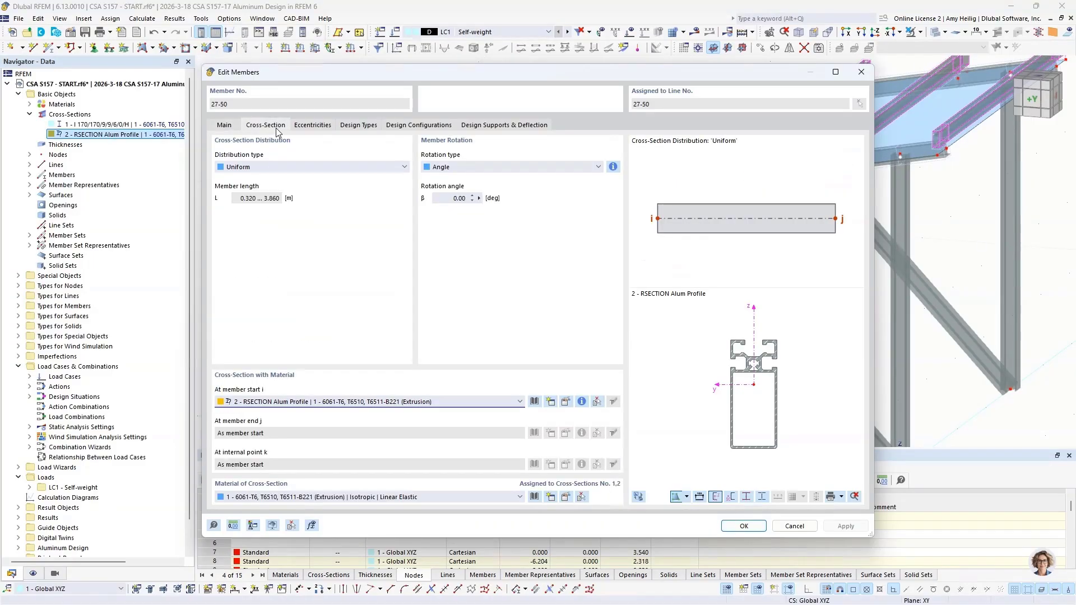
{"action": "double_click", "coordinate": [456, 195]}
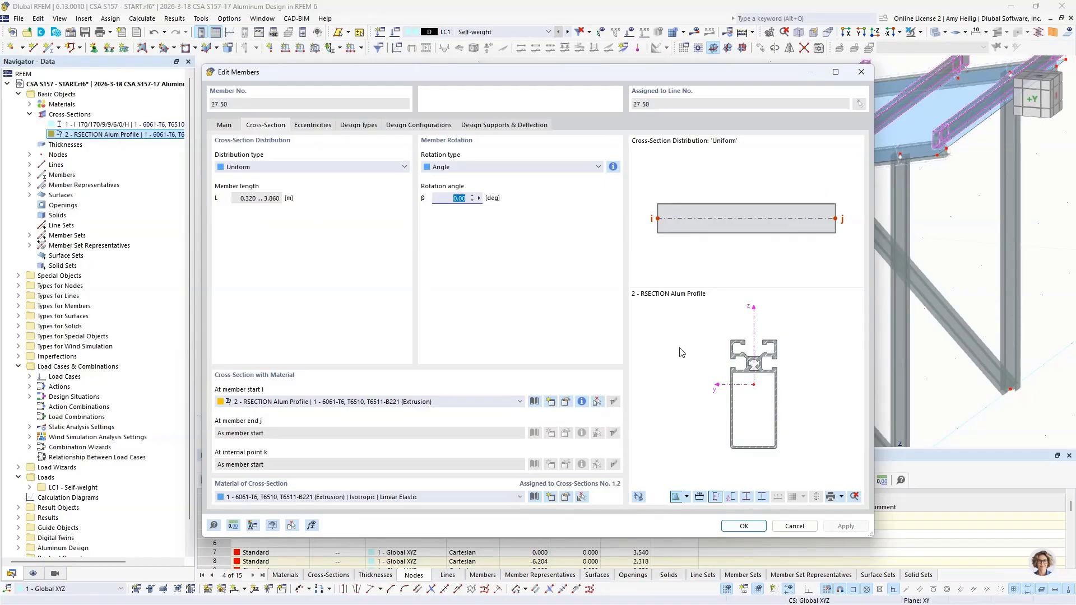
{"action": "left_click", "coordinate": [546, 167]}
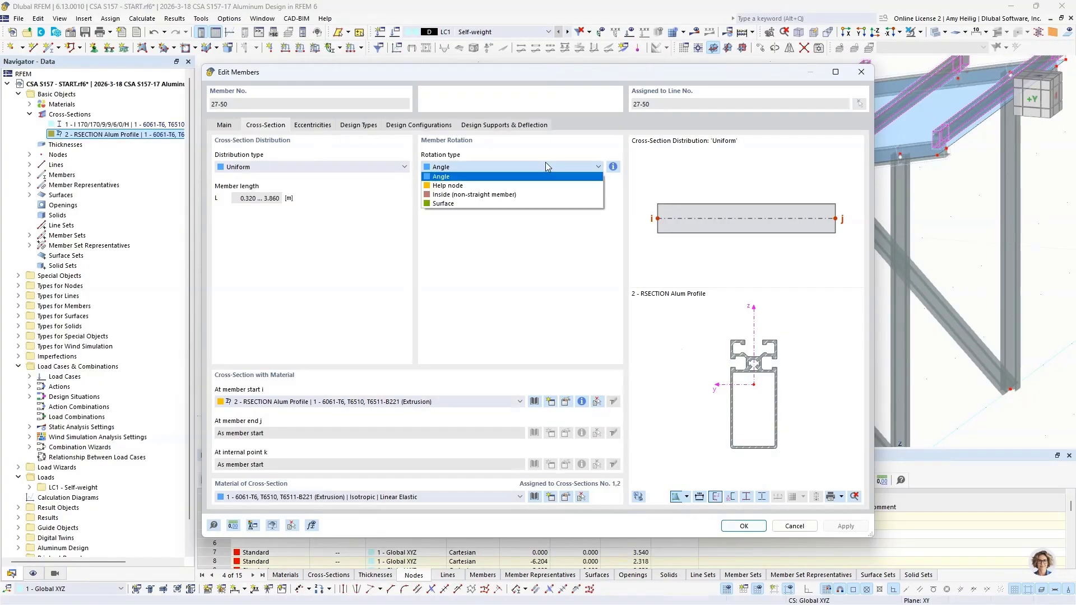
{"action": "left_click", "coordinate": [503, 204]}
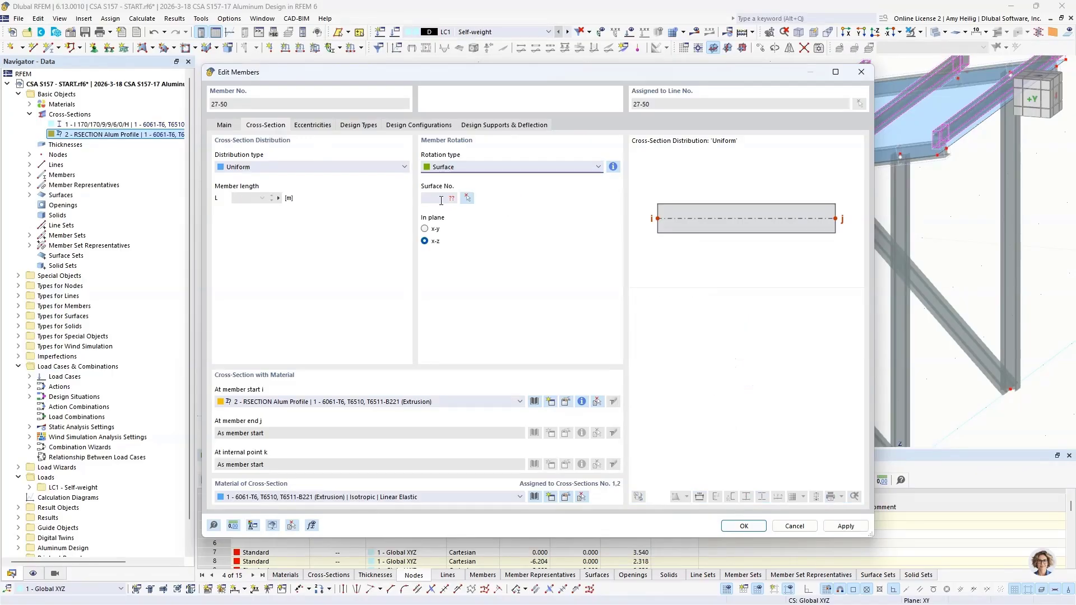
{"action": "left_click", "coordinate": [441, 199]}
{"action": "left_click", "coordinate": [709, 270]}
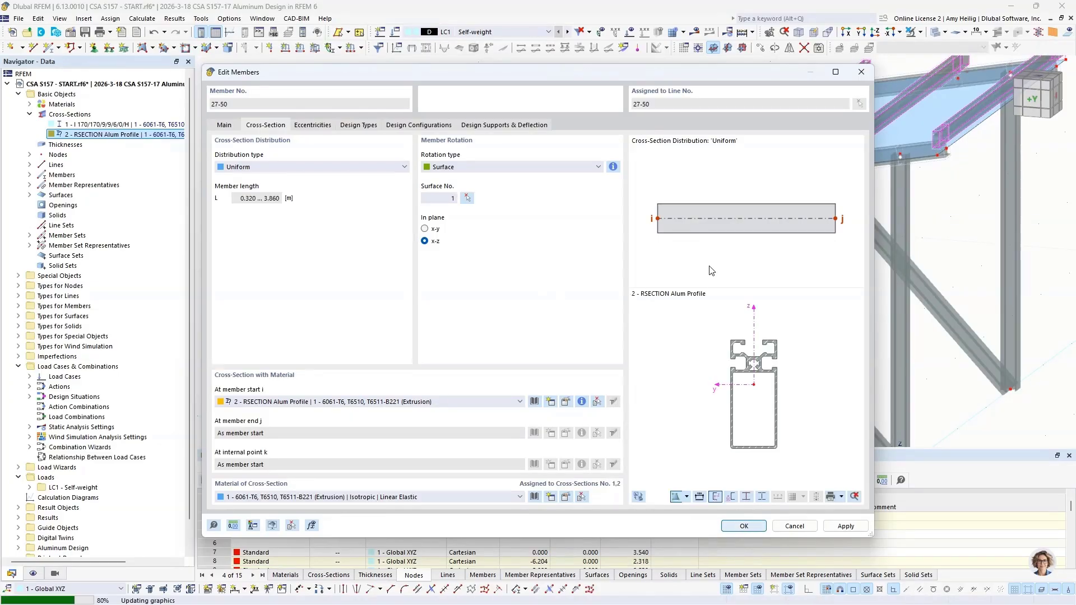
{"action": "key", "text": "Return"}
{"action": "scroll", "coordinate": [541, 280], "scroll_direction": "up", "scroll_amount": 5}
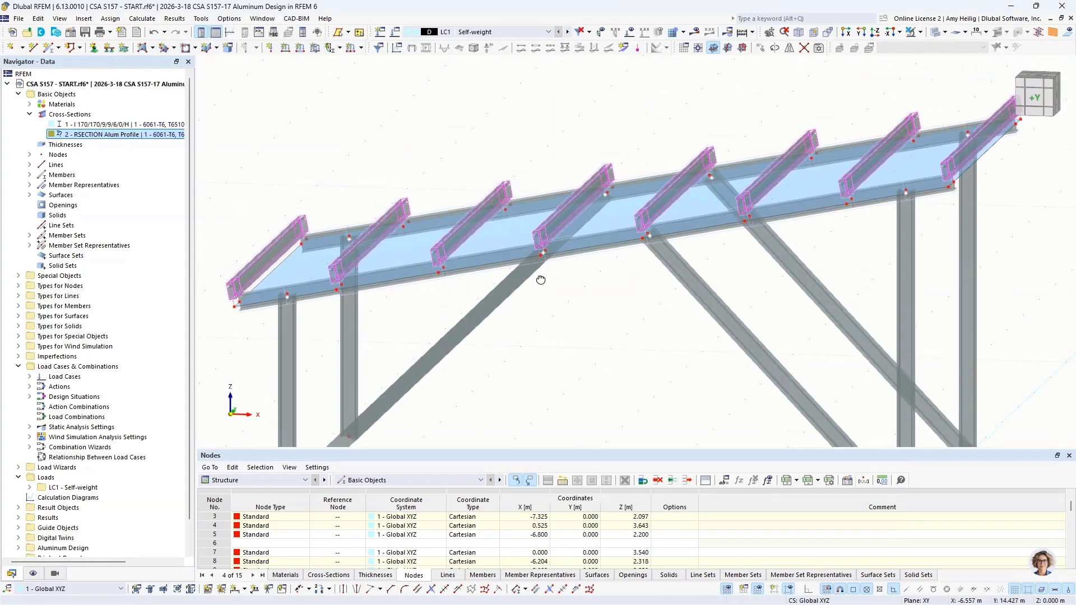
Deselect the purlins and assign the Hinged nodal support to the four base nodes of the carport's columns
{"action": "middle_click_drag", "start_coordinate": [541, 280], "coordinate": [559, 257], "text": "ctrl"}
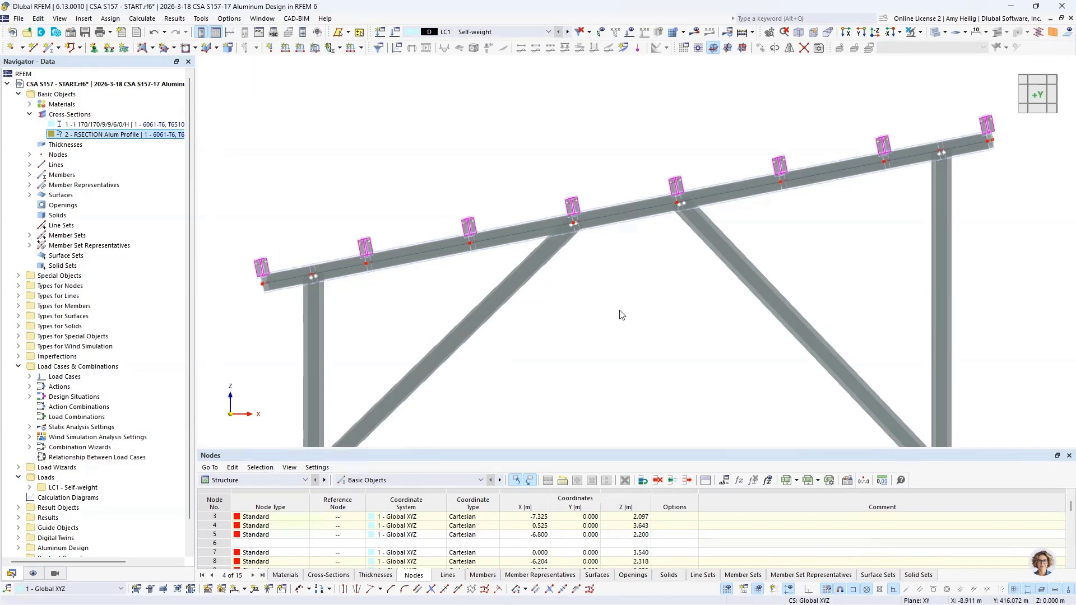
{"action": "scroll", "coordinate": [620, 310], "scroll_direction": "down", "scroll_amount": 3}
{"action": "middle_click_drag", "start_coordinate": [622, 282], "coordinate": [572, 315], "text": "ctrl"}
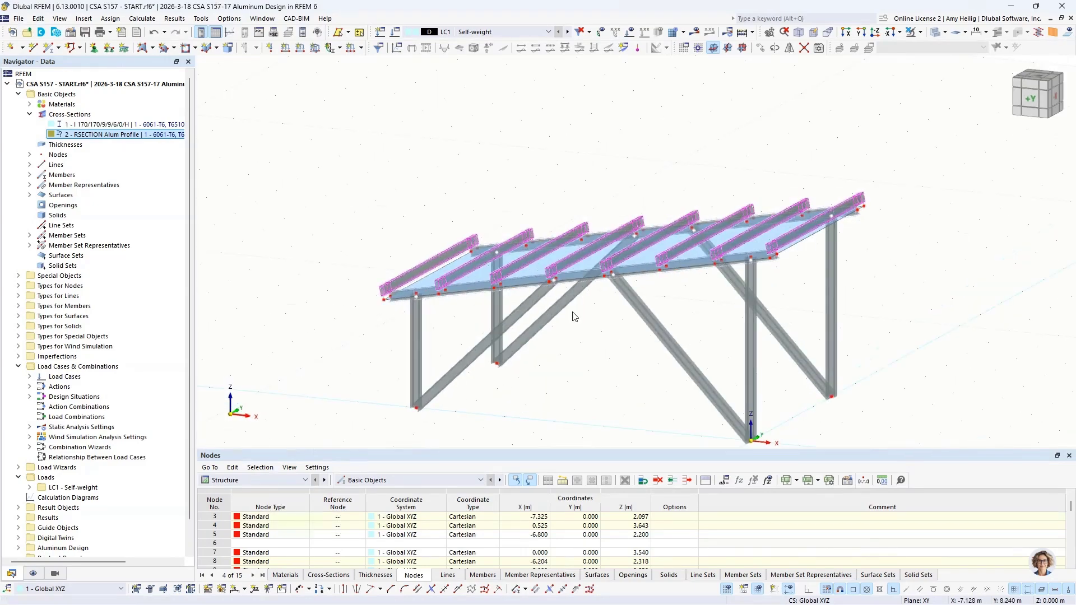
{"action": "left_click", "coordinate": [566, 367]}
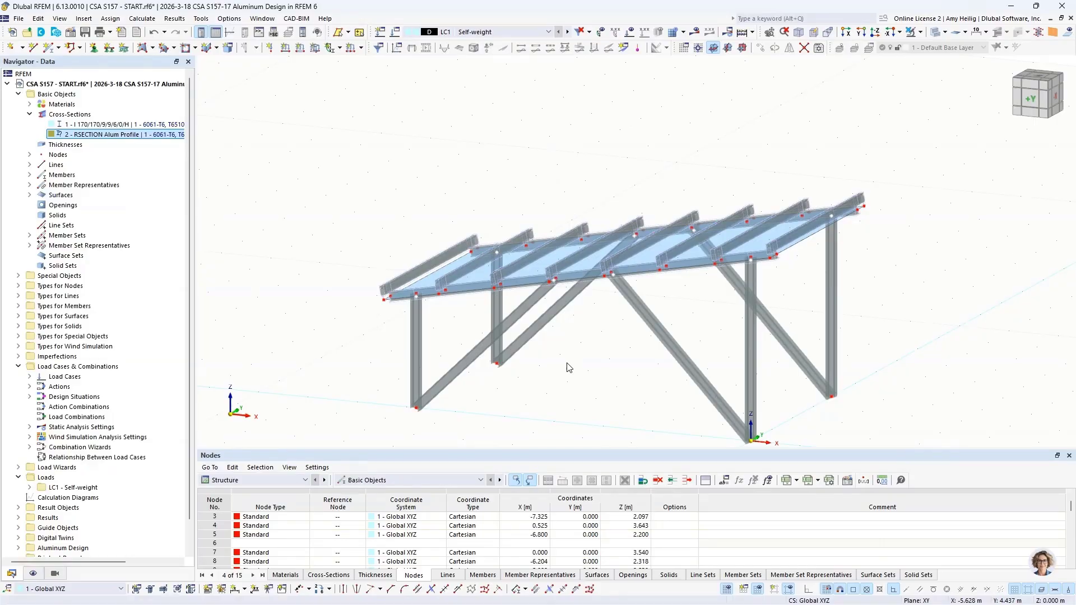
{"action": "middle_click_drag", "start_coordinate": [568, 367], "coordinate": [560, 299]}
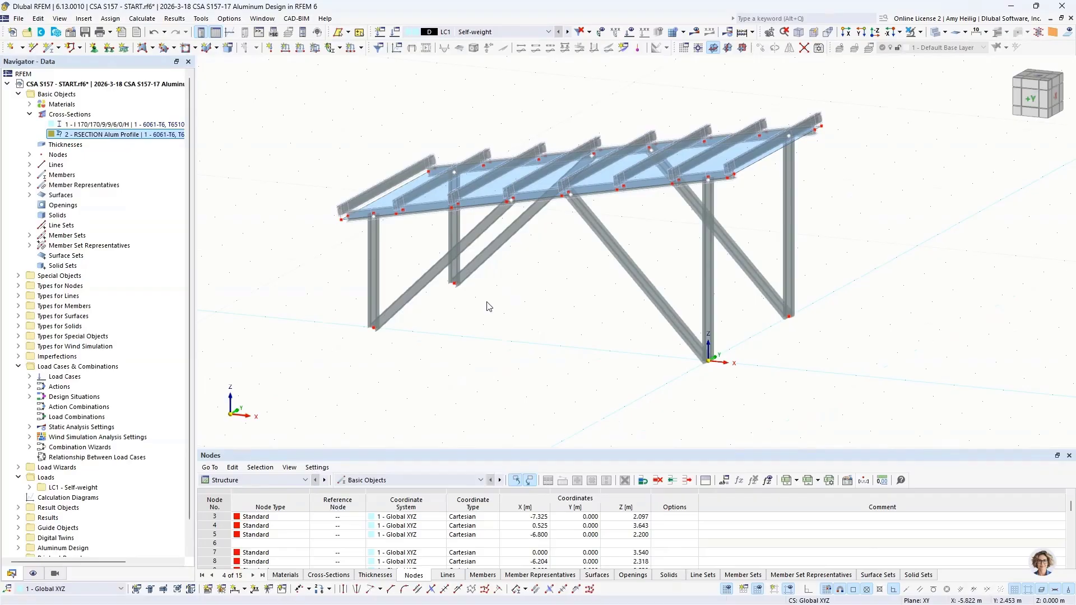
{"action": "left_click", "coordinate": [95, 49]}
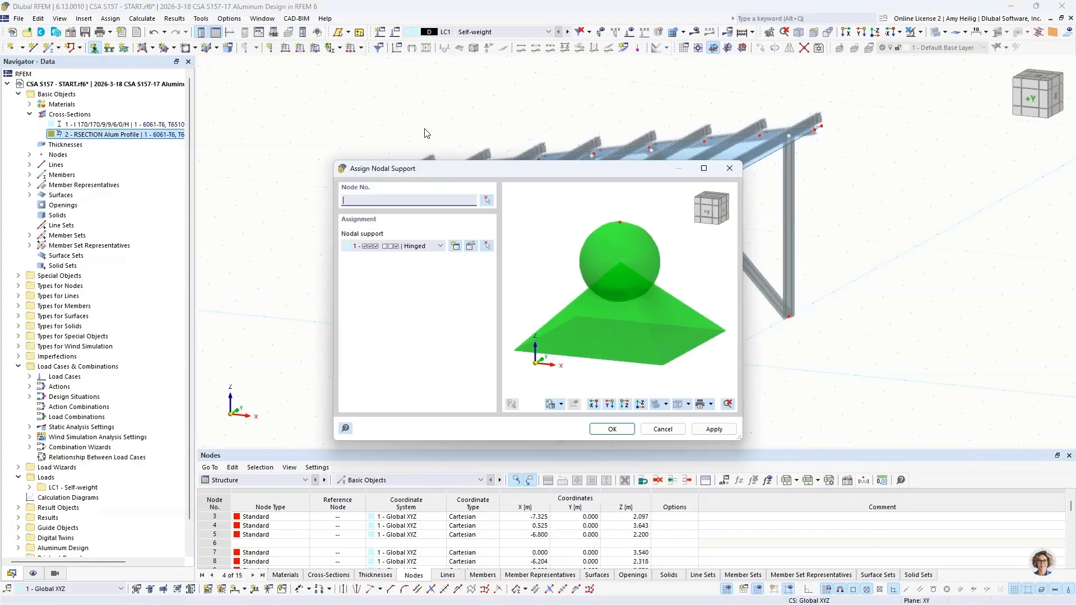
{"action": "left_click", "coordinate": [402, 247]}
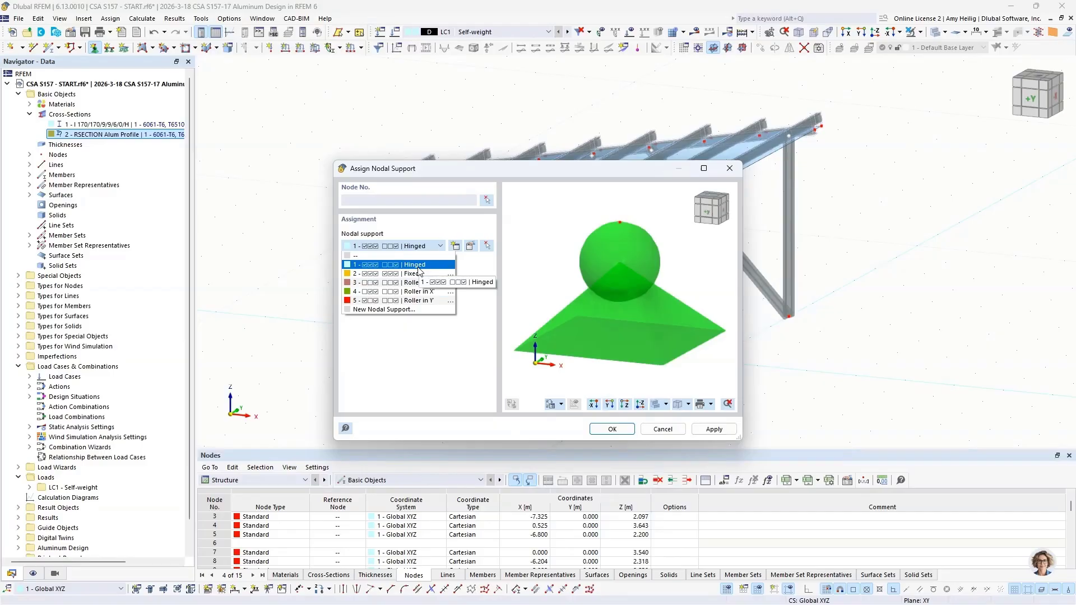
{"action": "left_click", "coordinate": [448, 265]}
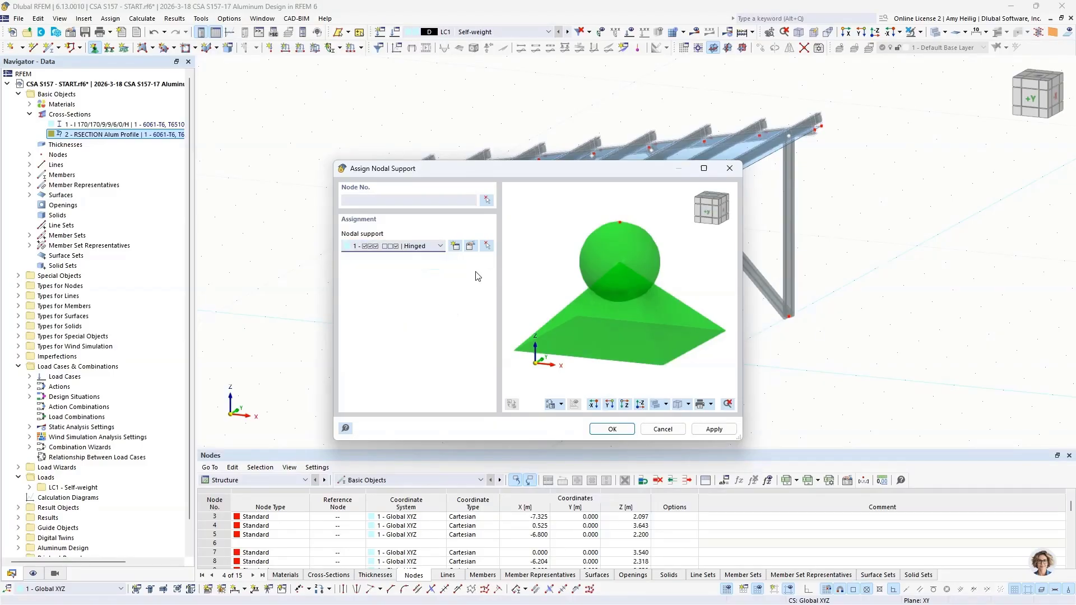
{"action": "left_click", "coordinate": [612, 430]}
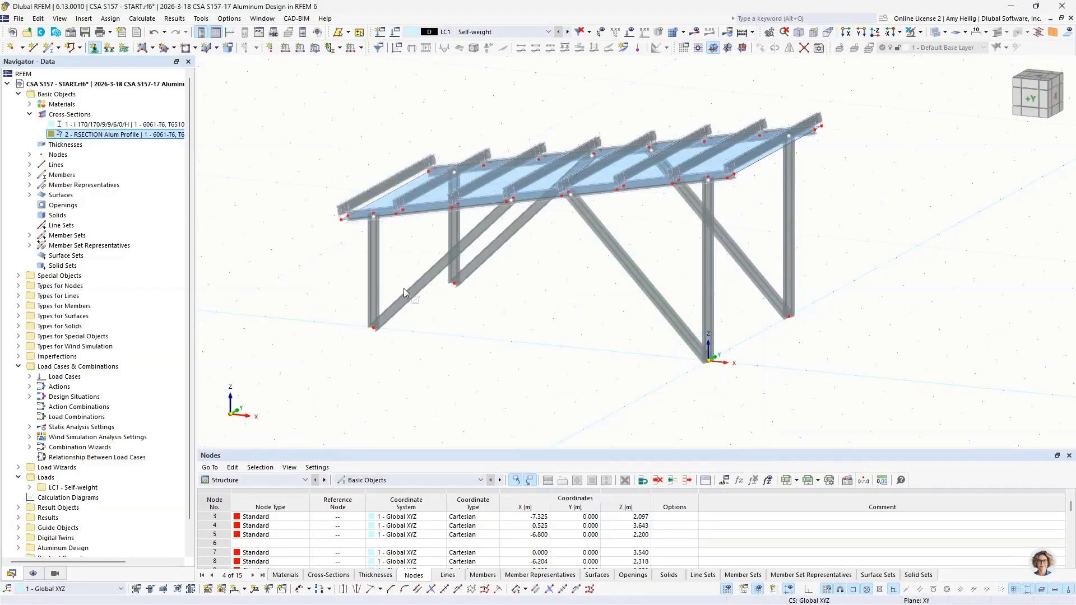
{"action": "left_click_drag", "start_coordinate": [337, 255], "coordinate": [872, 391]}
{"action": "key", "text": "Escape"}
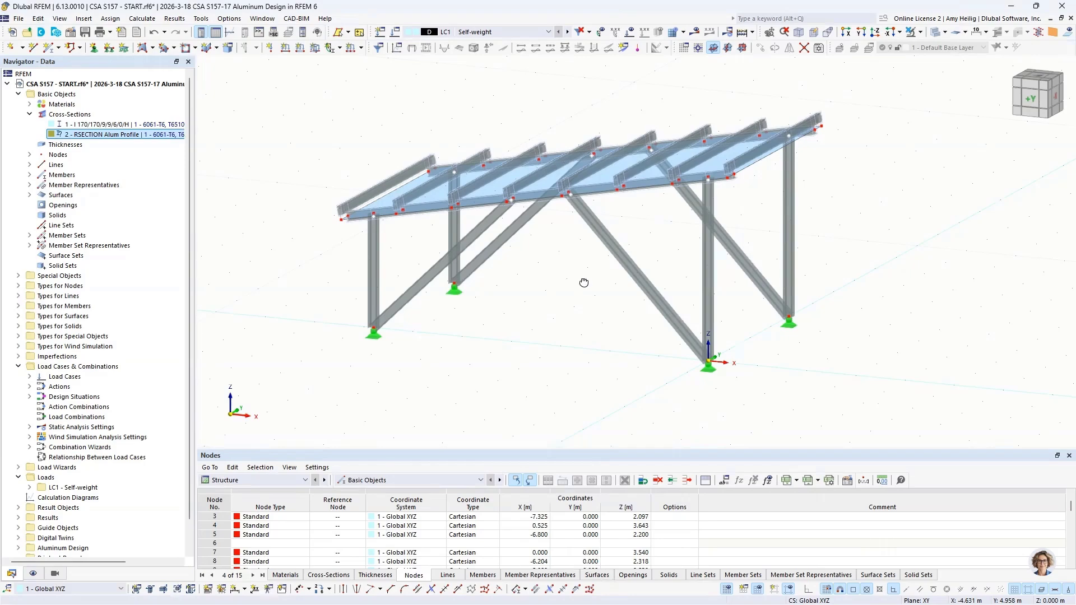
{"action": "middle_click_drag", "start_coordinate": [583, 283], "coordinate": [563, 296], "text": "ctrl"}
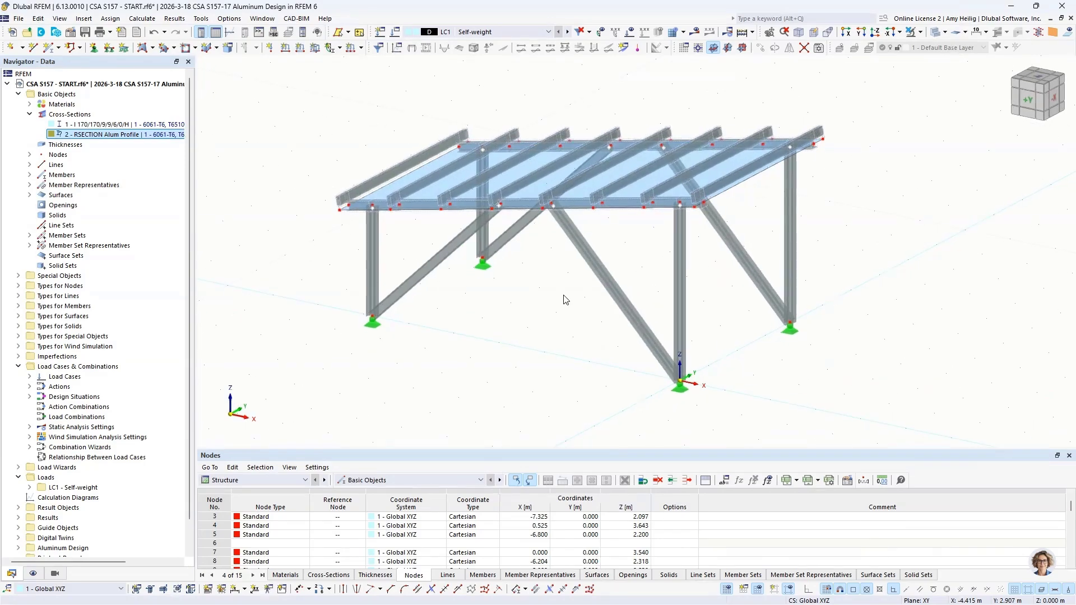
Switch to the PowerPoint slide show to view the slide on shear design of members with stiffeners
{"action": "key", "text": "super+Tab"}
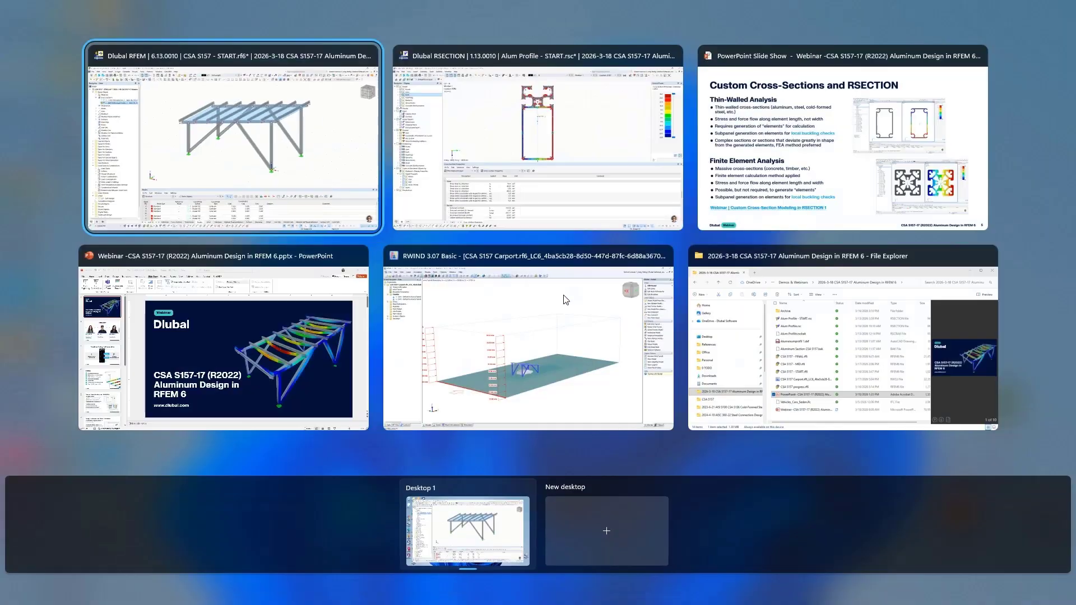
{"action": "left_click", "coordinate": [813, 130]}
{"action": "left_click", "coordinate": [811, 127]}
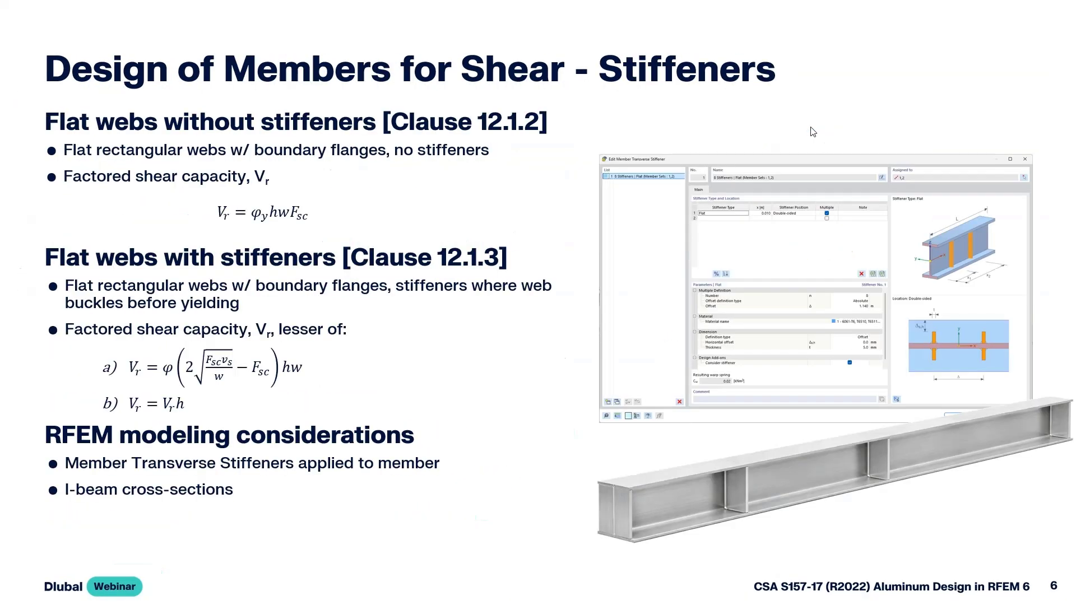
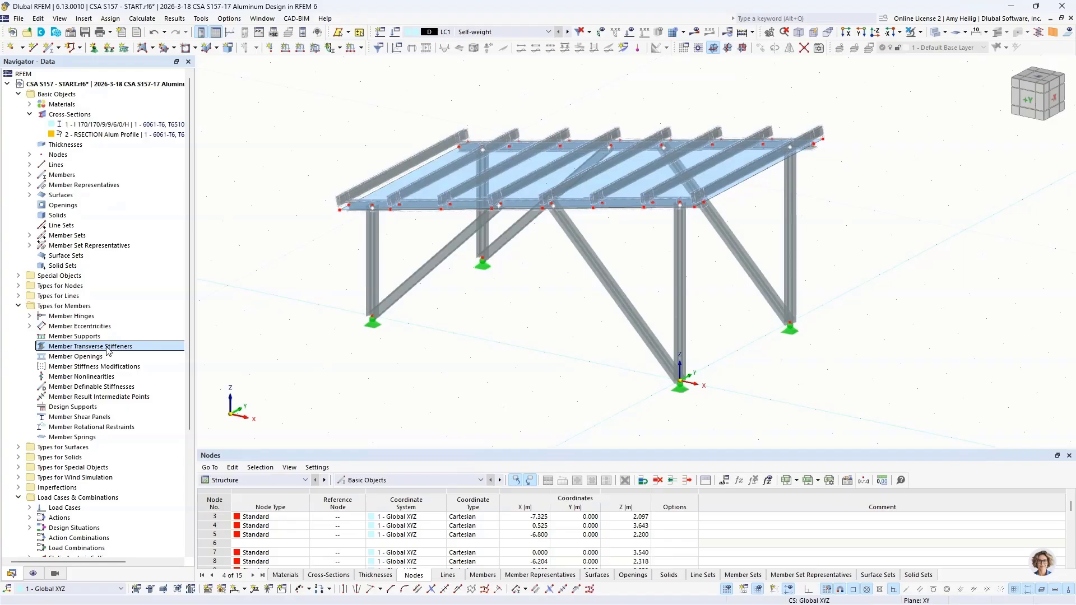
Create a new member transverse stiffener and assign it to member sets 1 and 2, the two sloped roof beams
{"action": "double_click", "coordinate": [109, 347]}
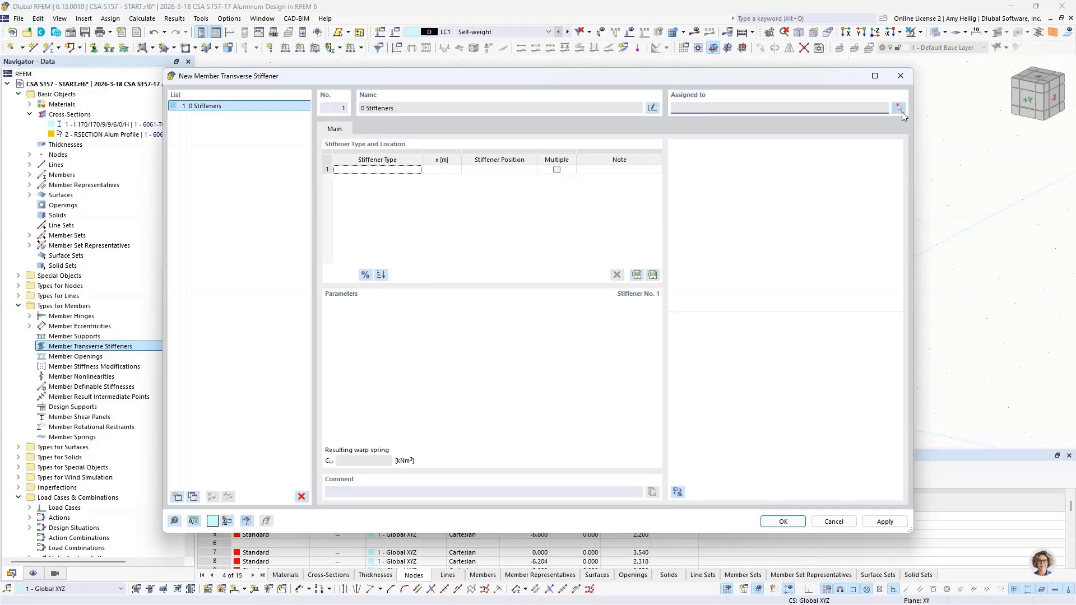
{"action": "left_click", "coordinate": [899, 109]}
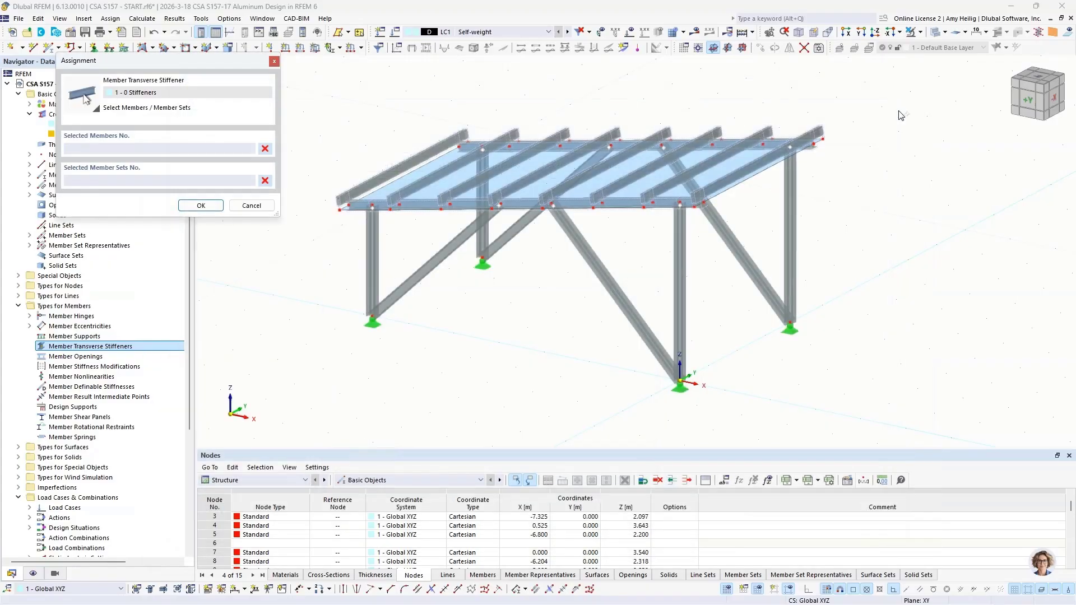
{"action": "scroll", "coordinate": [708, 209], "scroll_direction": "up", "scroll_amount": 5}
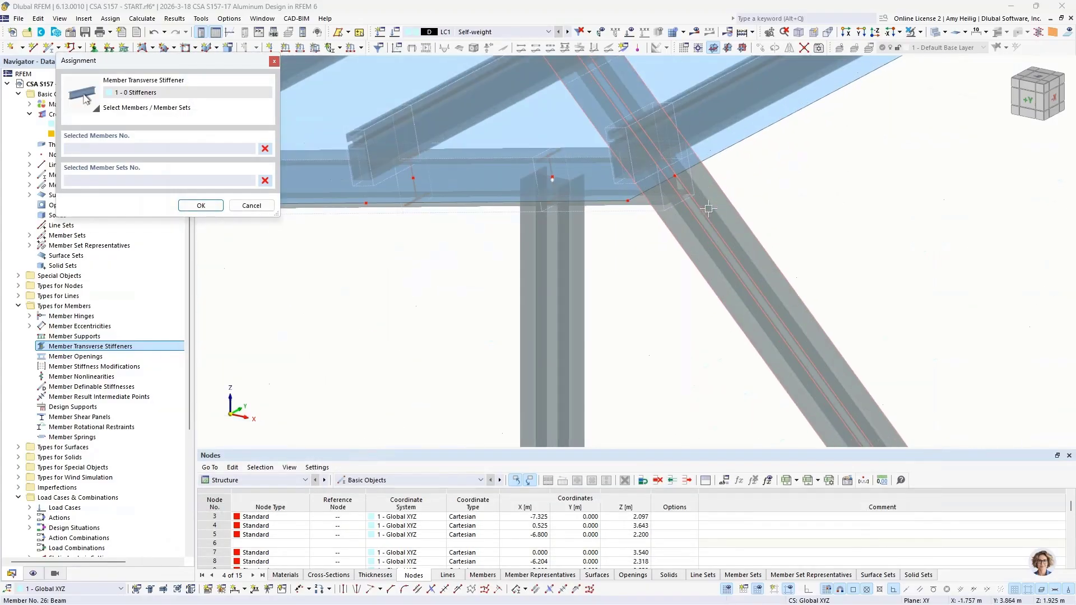
{"action": "scroll", "coordinate": [708, 209], "scroll_direction": "up", "scroll_amount": 2}
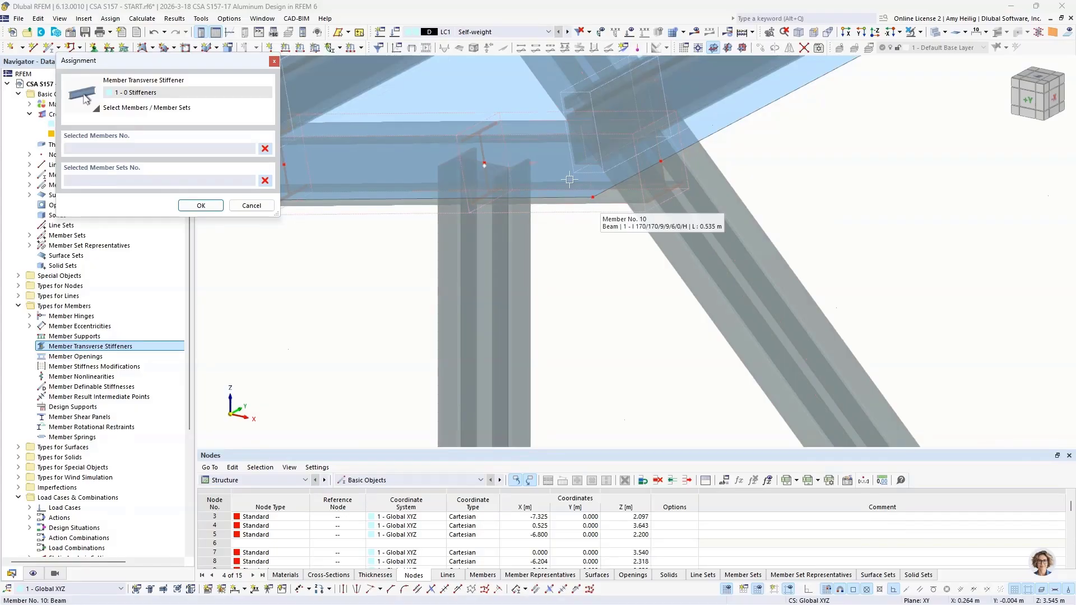
{"action": "left_click", "coordinate": [567, 212]}
{"action": "scroll", "coordinate": [567, 212], "scroll_direction": "down", "scroll_amount": 4}
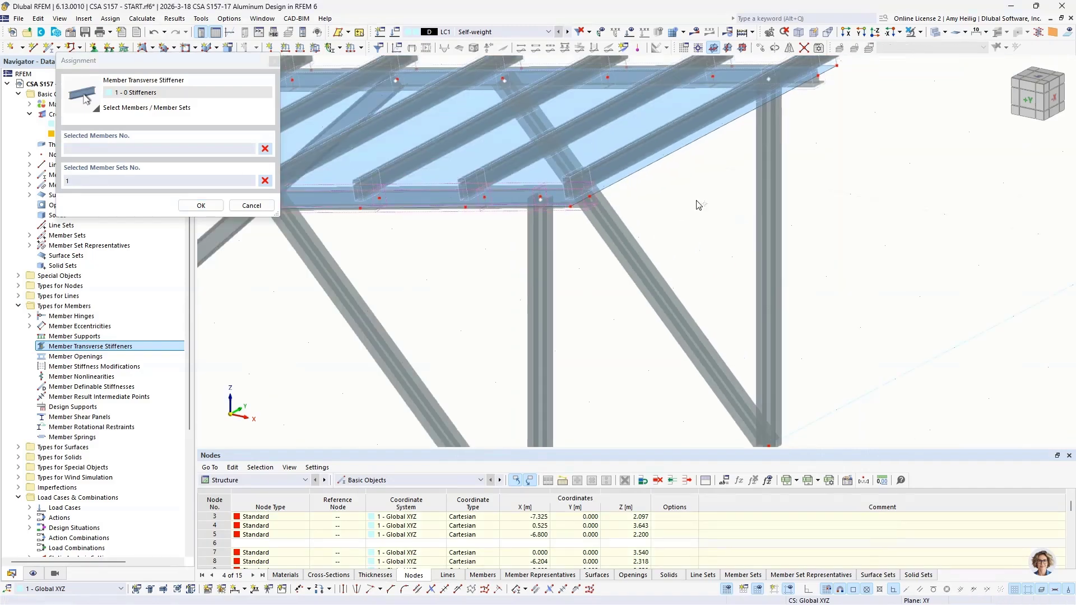
{"action": "middle_click_drag", "start_coordinate": [605, 224], "coordinate": [618, 258]}
{"action": "scroll", "coordinate": [695, 194], "scroll_direction": "up", "scroll_amount": 5}
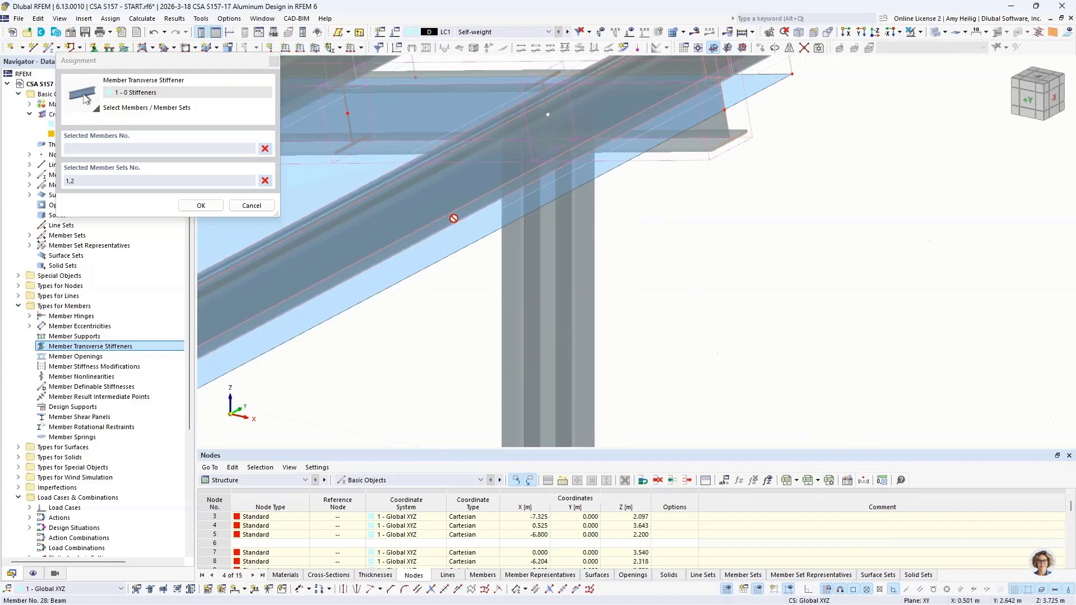
{"action": "key", "text": "Return"}
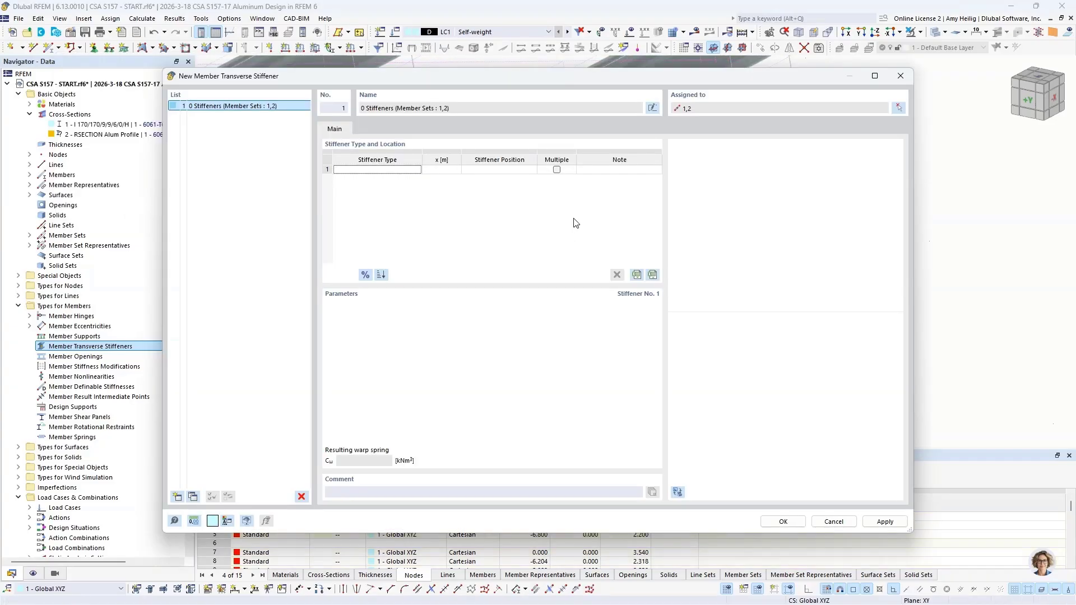
Define a double-sided Flat stiffener at x = 0.0025 m and enable its multiple definition
{"action": "left_click", "coordinate": [399, 169]}
{"action": "left_click", "coordinate": [403, 173]}
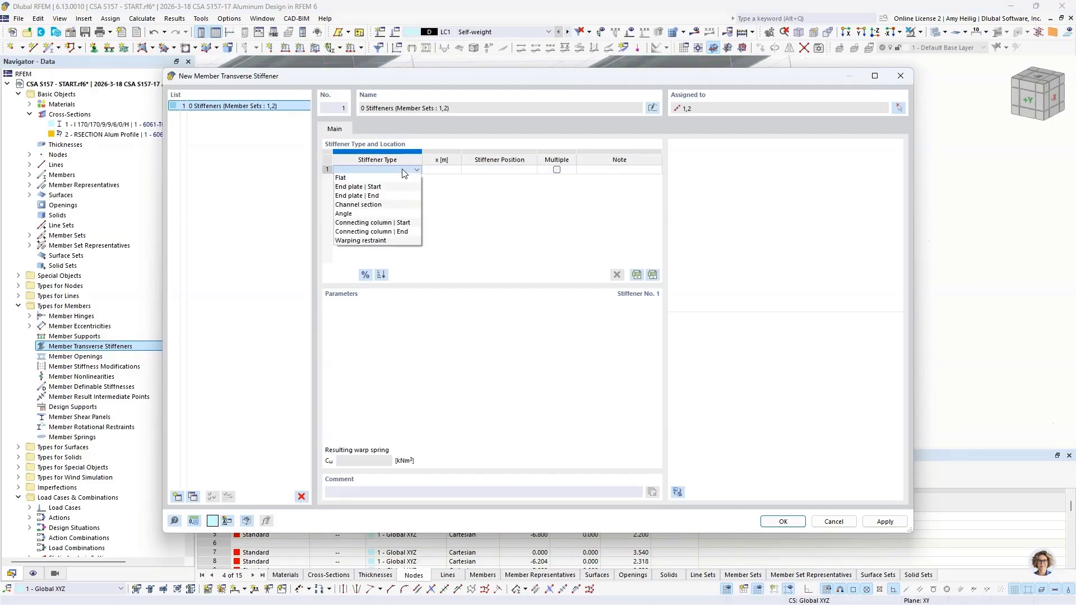
{"action": "left_click", "coordinate": [395, 178]}
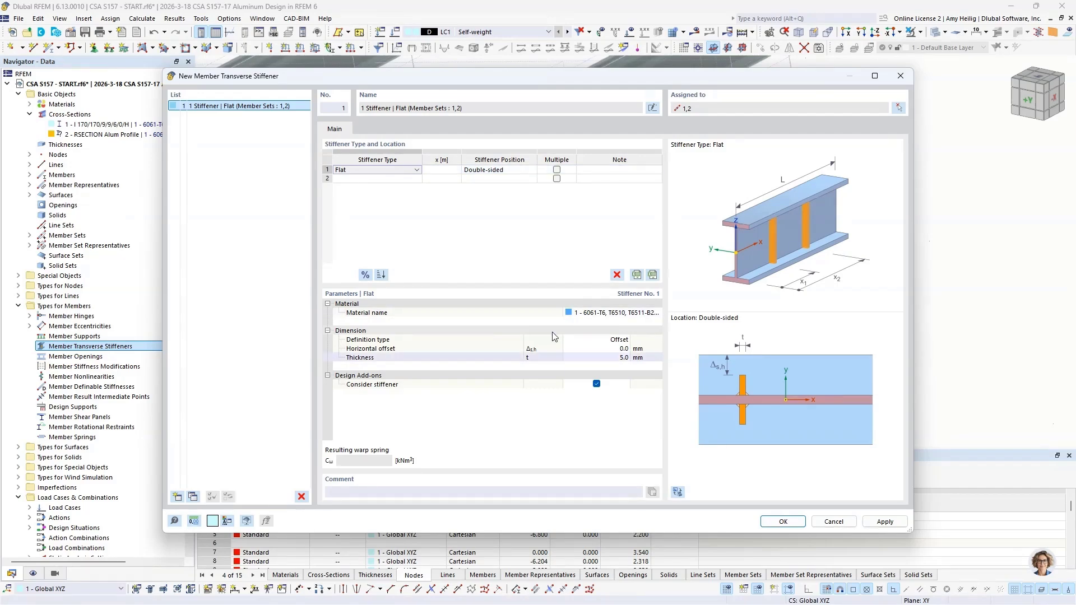
{"action": "left_click", "coordinate": [438, 169]}
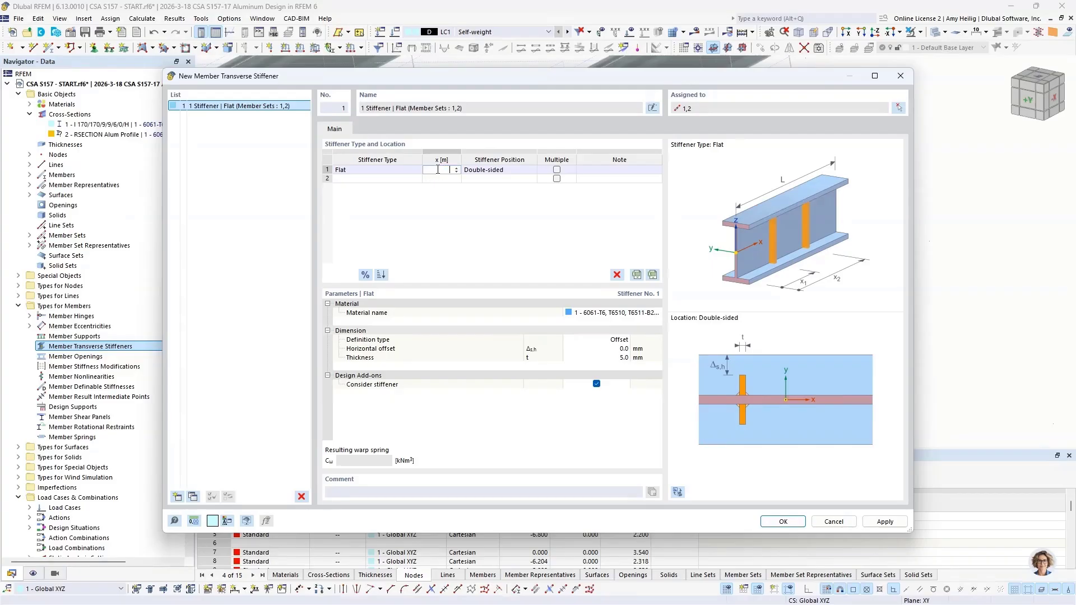
{"action": "type", "text": "0.0025"}
{"action": "left_click", "coordinate": [556, 170]}
{"action": "left_click", "coordinate": [556, 170]}
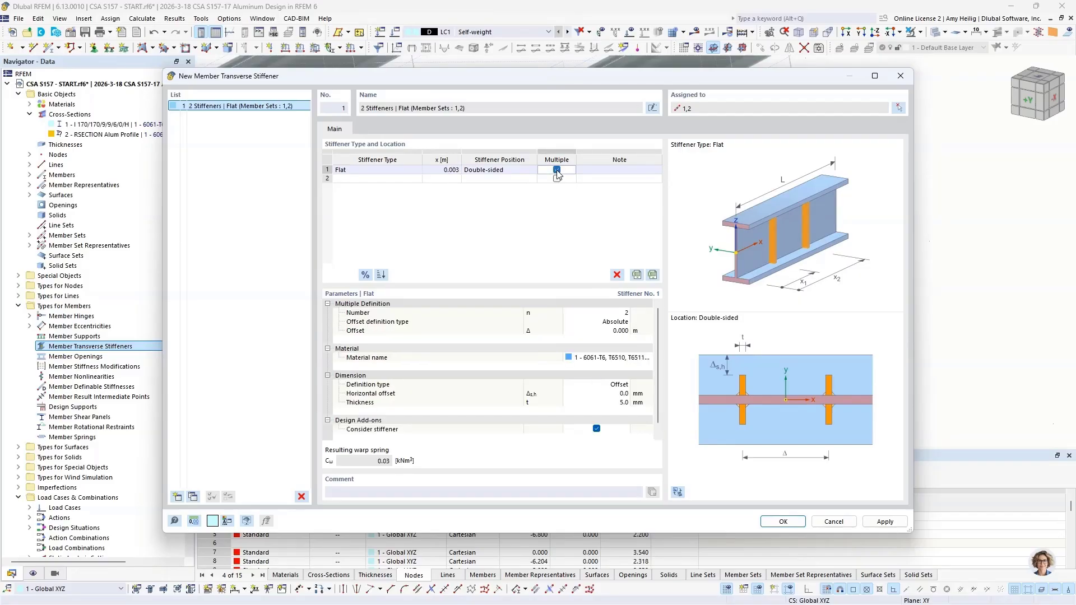
Set the number of flat stiffeners to 8 with an absolute offset of 1.142 m
{"action": "left_click", "coordinate": [615, 314]}
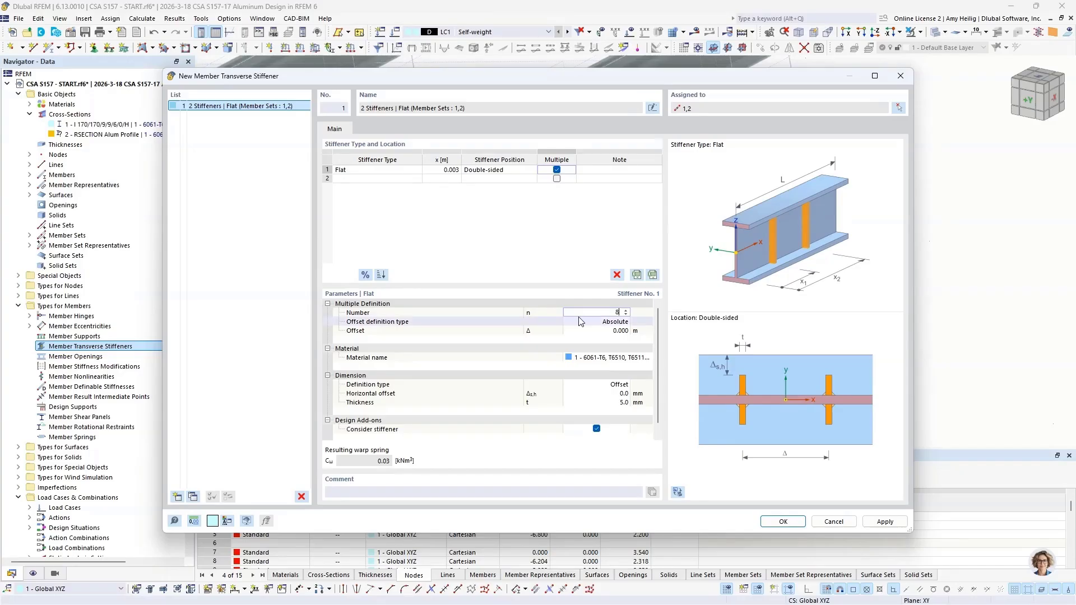
{"action": "left_click", "coordinate": [588, 331]}
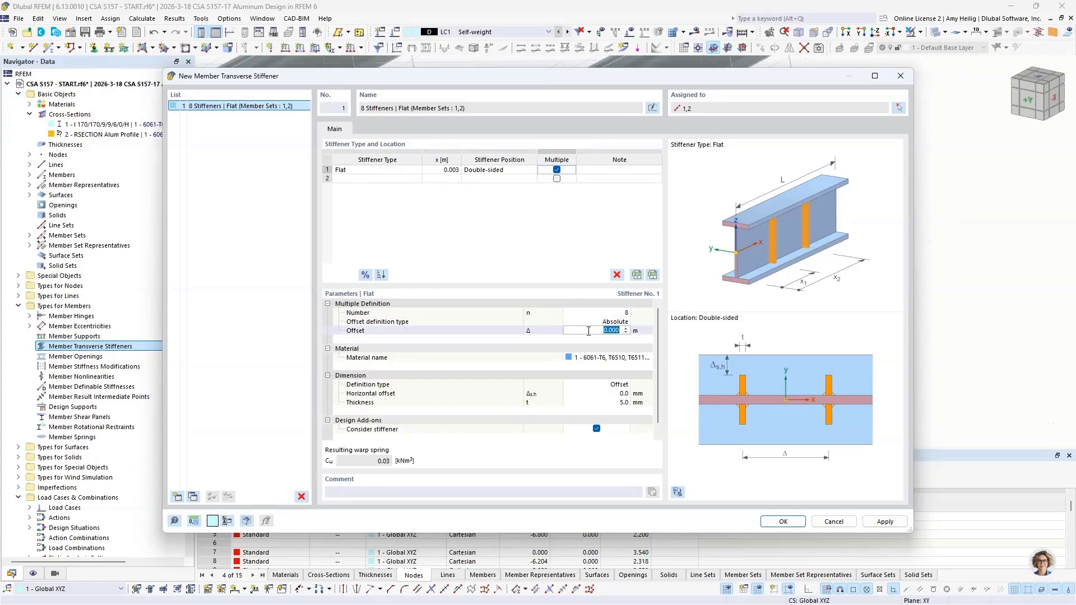
{"action": "type", "text": "1.142"}
{"action": "left_click", "coordinate": [593, 383]}
Preview the stiffener placement on the model, accept the stiffener definition, and check the stiffeners beneath the purlins
{"action": "left_click", "coordinate": [677, 492]}
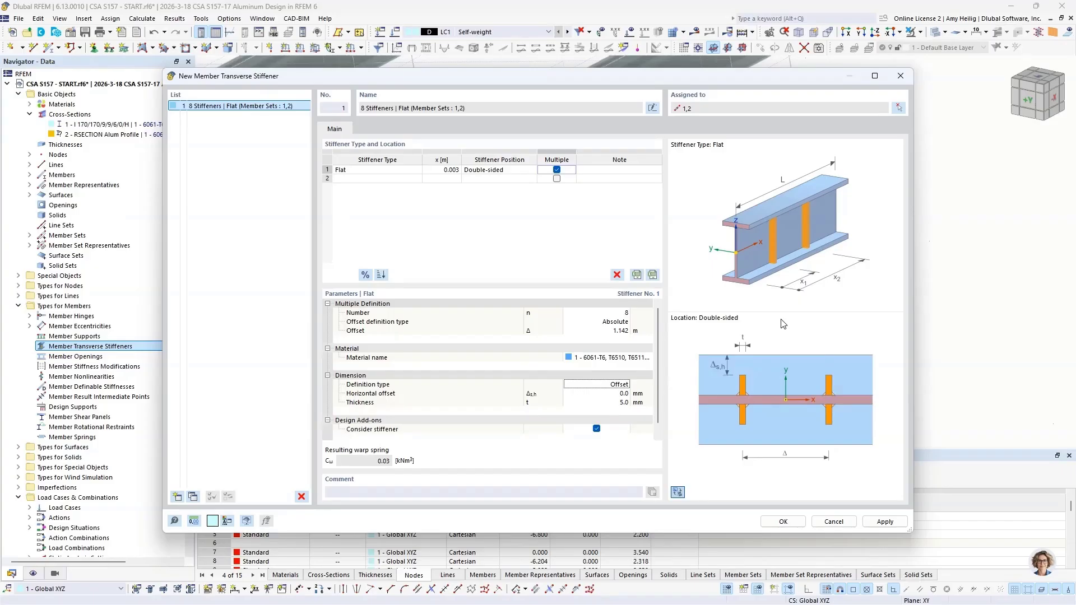
{"action": "scroll", "coordinate": [807, 339], "scroll_direction": "up", "scroll_amount": 5}
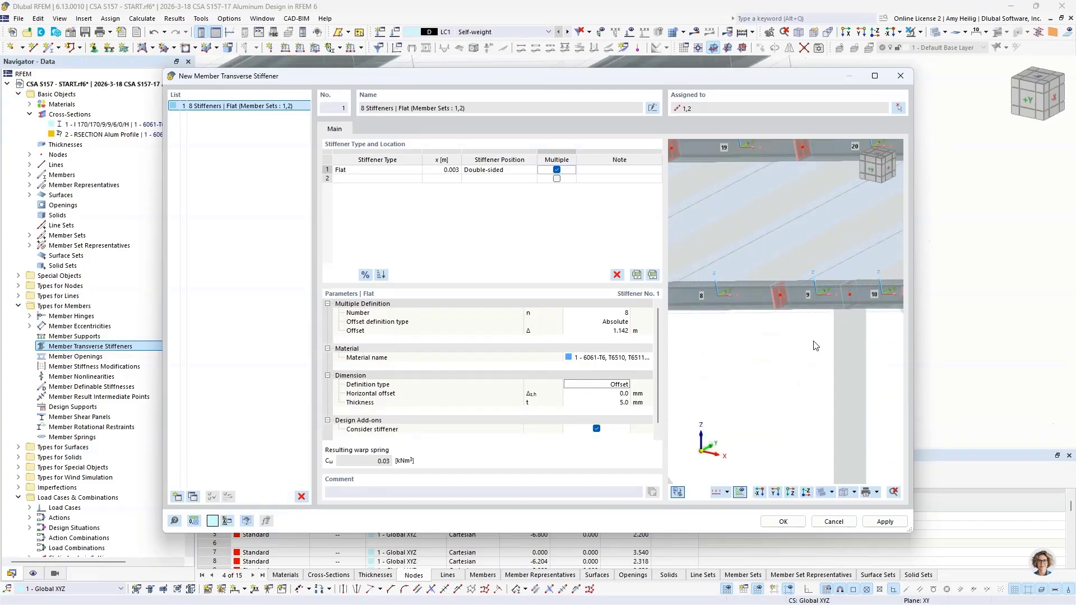
{"action": "middle_click_drag", "start_coordinate": [862, 331], "coordinate": [790, 342]}
{"action": "middle_click_drag", "start_coordinate": [701, 348], "coordinate": [824, 335]}
{"action": "scroll", "coordinate": [754, 381], "scroll_direction": "down", "scroll_amount": 2}
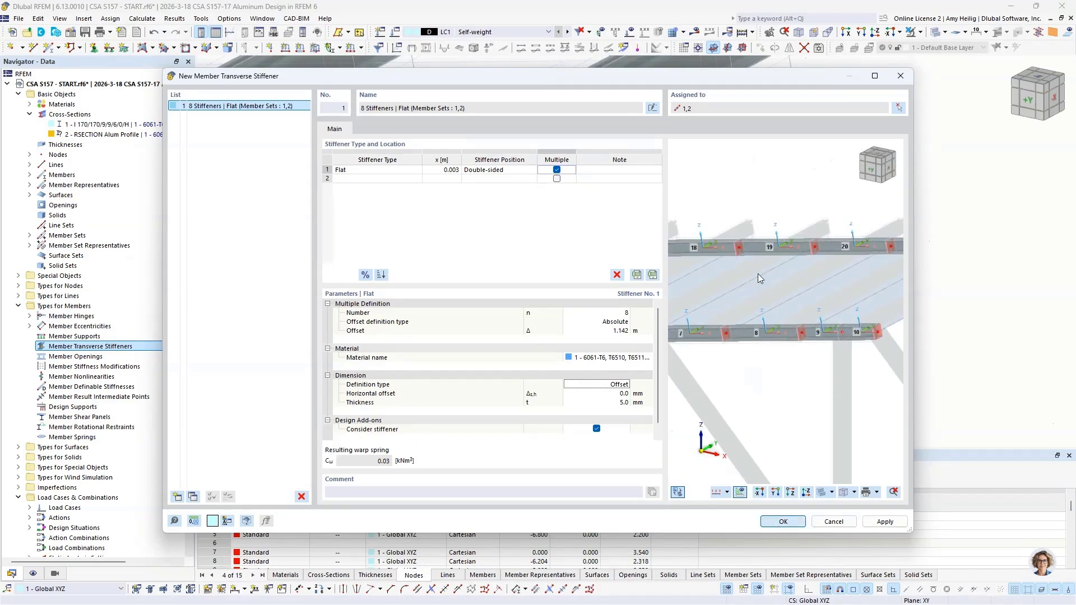
{"action": "key", "text": "Return"}
{"action": "scroll", "coordinate": [758, 274], "scroll_direction": "down", "scroll_amount": 7}
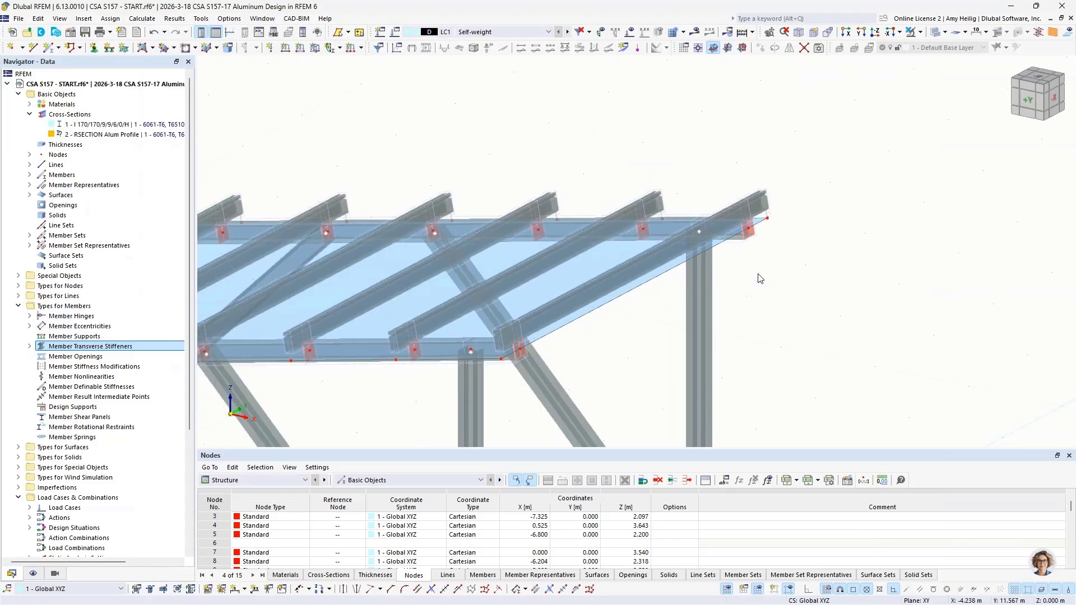
{"action": "middle_click_drag", "start_coordinate": [670, 330], "coordinate": [886, 218]}
{"action": "middle_click_drag", "start_coordinate": [574, 283], "coordinate": [677, 288]}
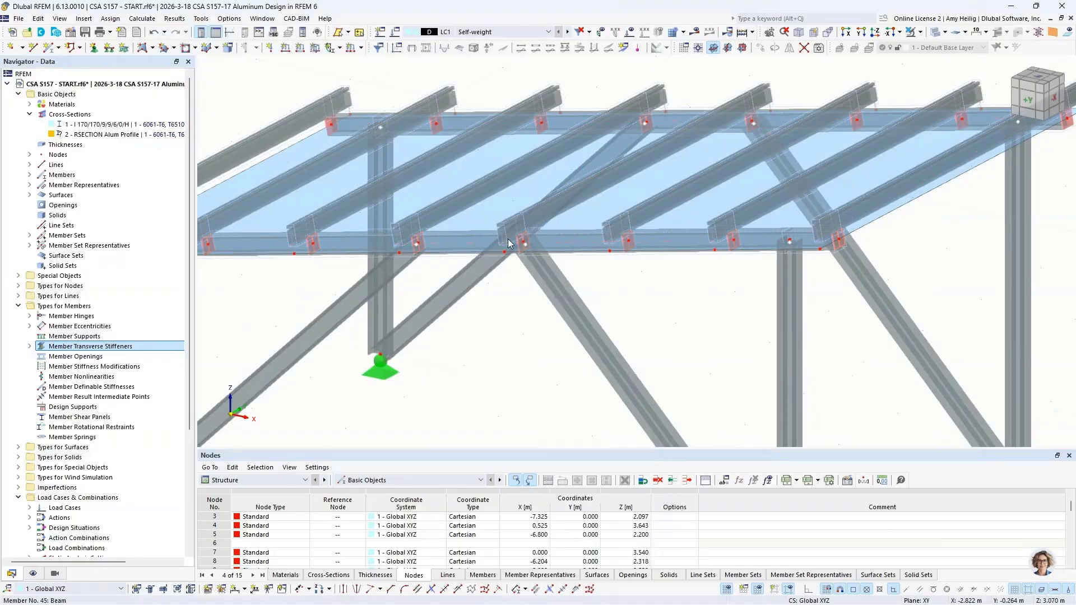
{"action": "scroll", "coordinate": [288, 286], "scroll_direction": "down", "scroll_amount": 5}
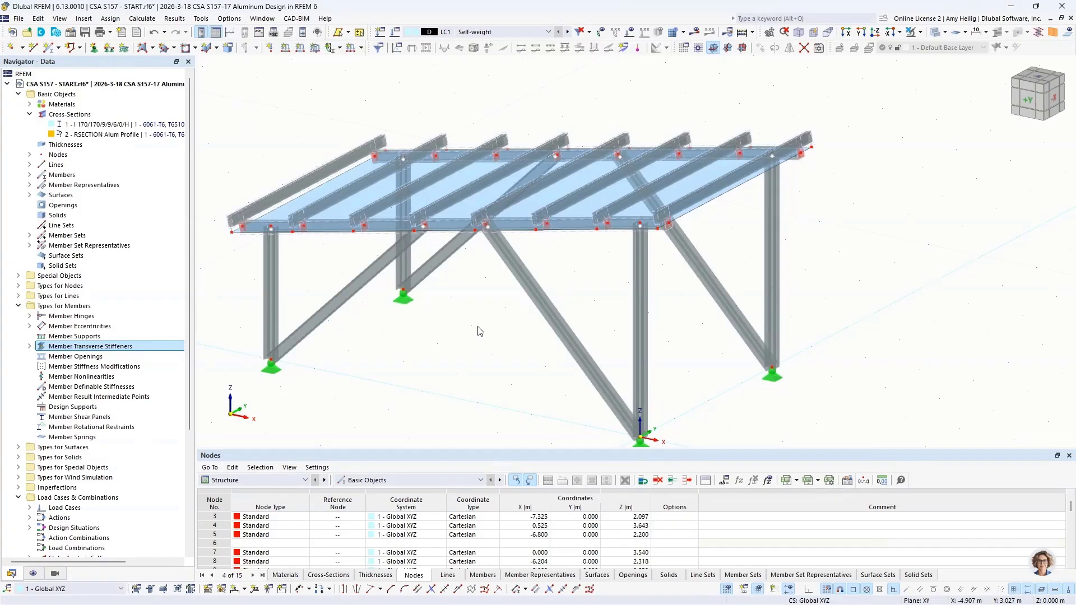
Switch to the open model CSA S157 - MID.rf6 and show the whole carport
{"action": "left_click", "coordinate": [261, 19]}
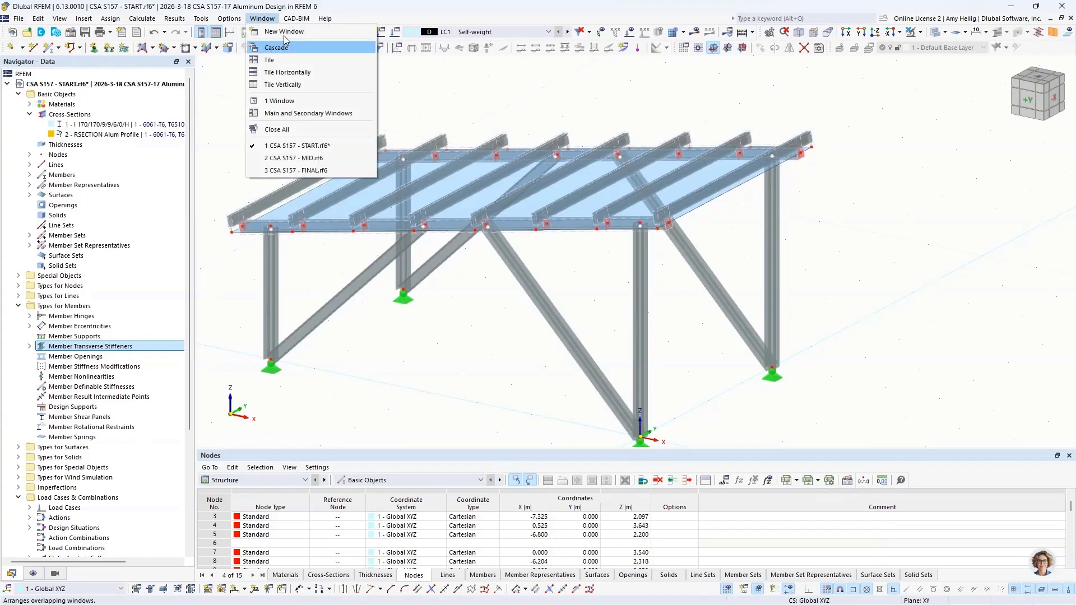
{"action": "left_click", "coordinate": [310, 158]}
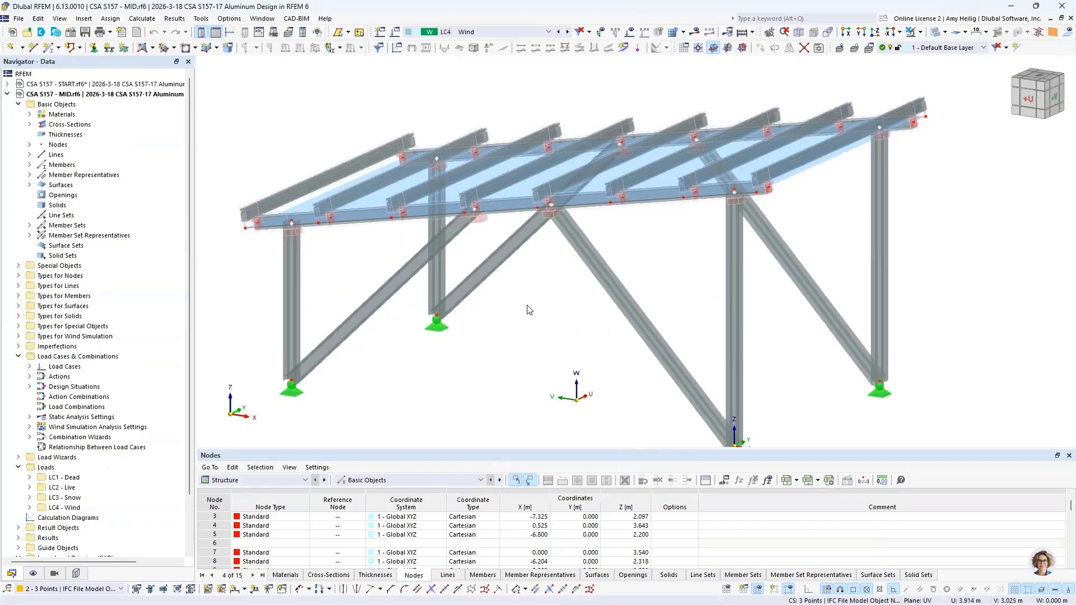
{"action": "scroll", "coordinate": [534, 297], "scroll_direction": "down", "scroll_amount": 2}
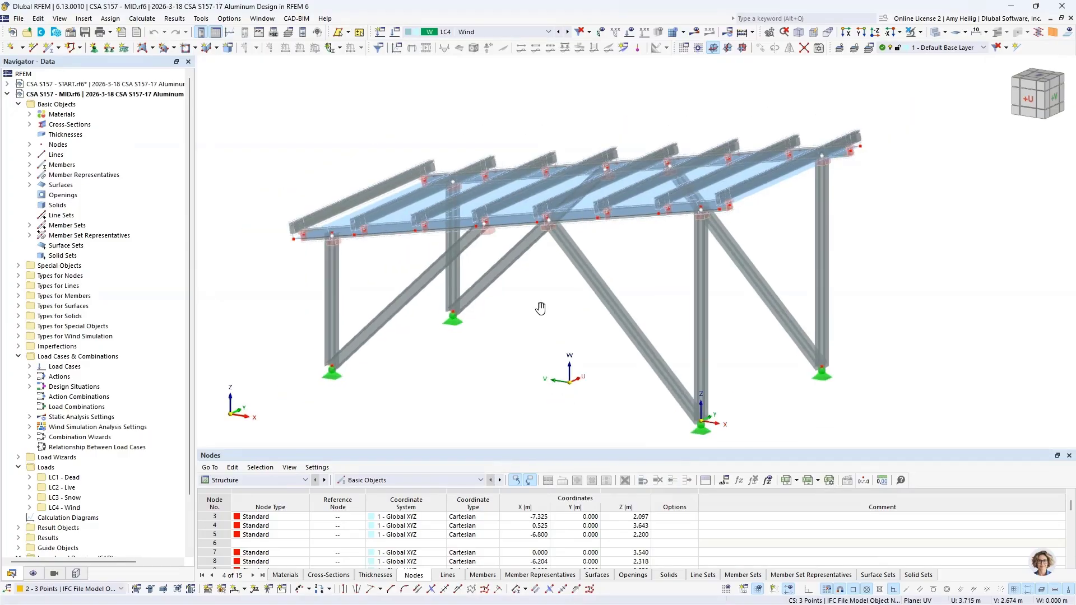
Open all the columns and diagonal braces together for editing, and switch their aluminum design properties off and on again
{"action": "middle_click_drag", "start_coordinate": [541, 308], "coordinate": [563, 297], "text": "ctrl"}
{"action": "left_click_drag", "start_coordinate": [856, 313], "coordinate": [291, 283]}
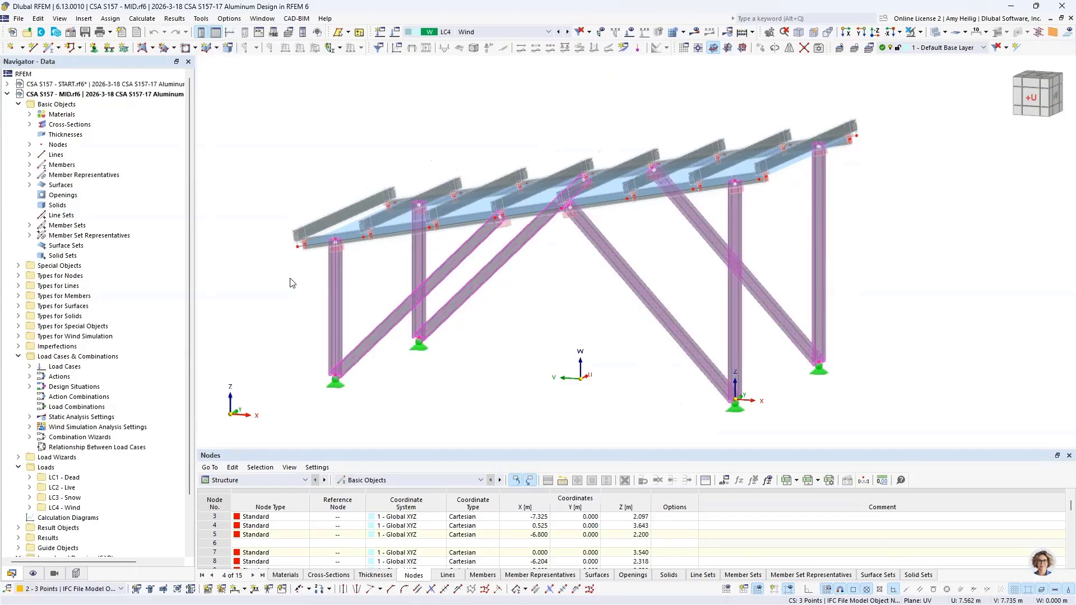
{"action": "double_click", "coordinate": [335, 290]}
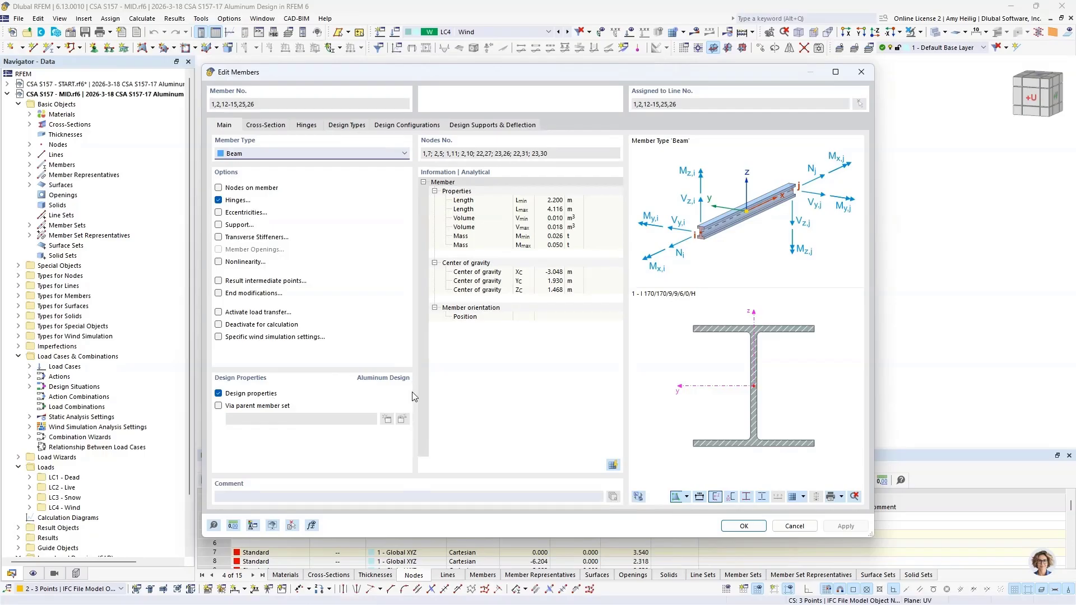
{"action": "left_click", "coordinate": [218, 394]}
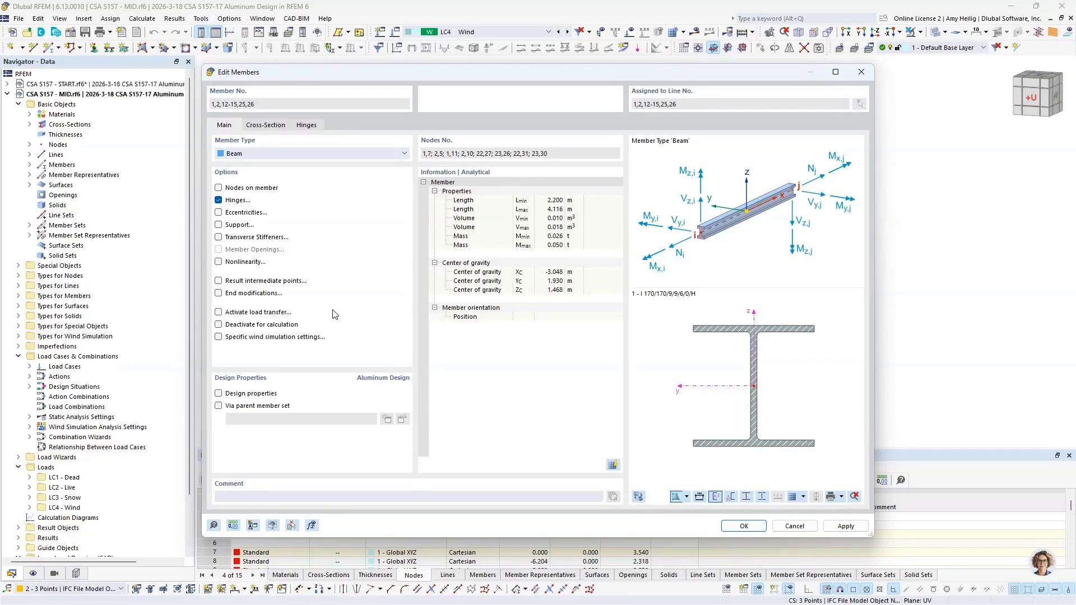
{"action": "left_click", "coordinate": [219, 393]}
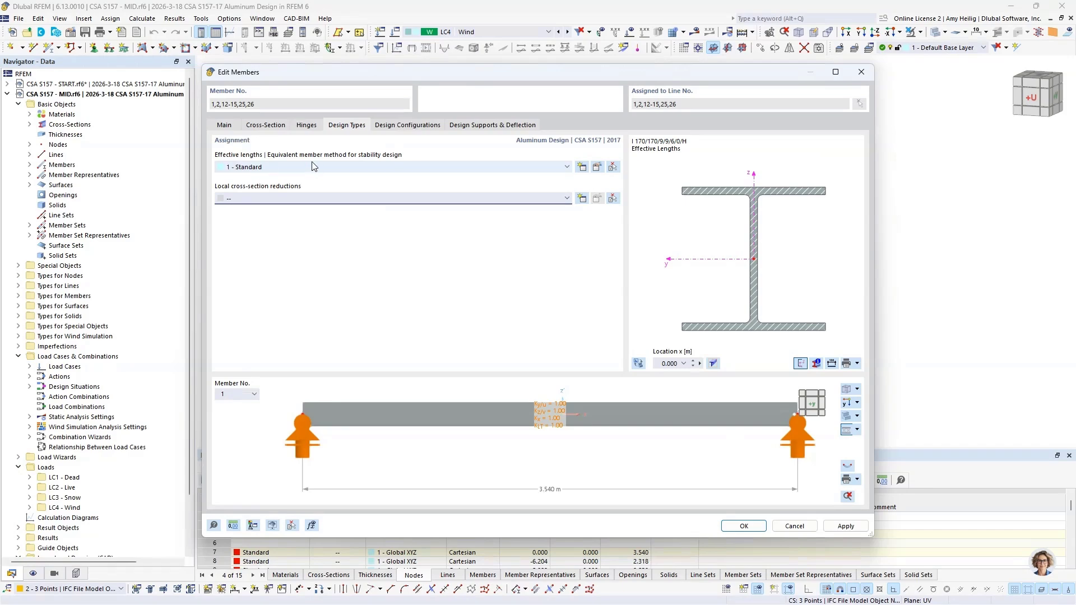
Show the Standard effective lengths of the columns and braces on the model and base lateral-torsional buckling on Acc. to Chapter 11.3
{"action": "left_click", "coordinate": [598, 169]}
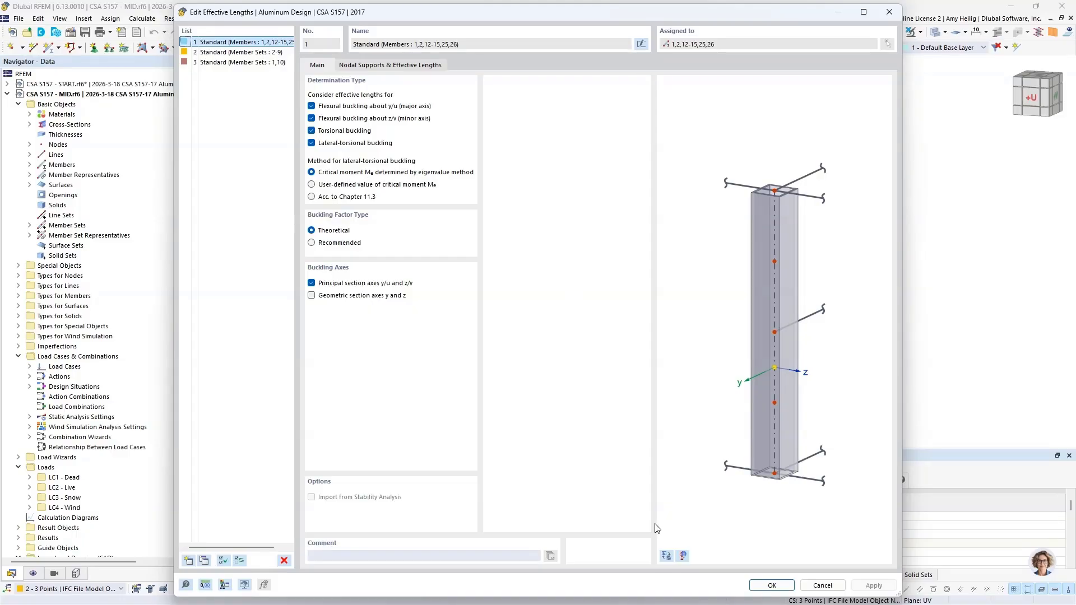
{"action": "left_click", "coordinate": [666, 555]}
{"action": "scroll", "coordinate": [697, 328], "scroll_direction": "up", "scroll_amount": 5}
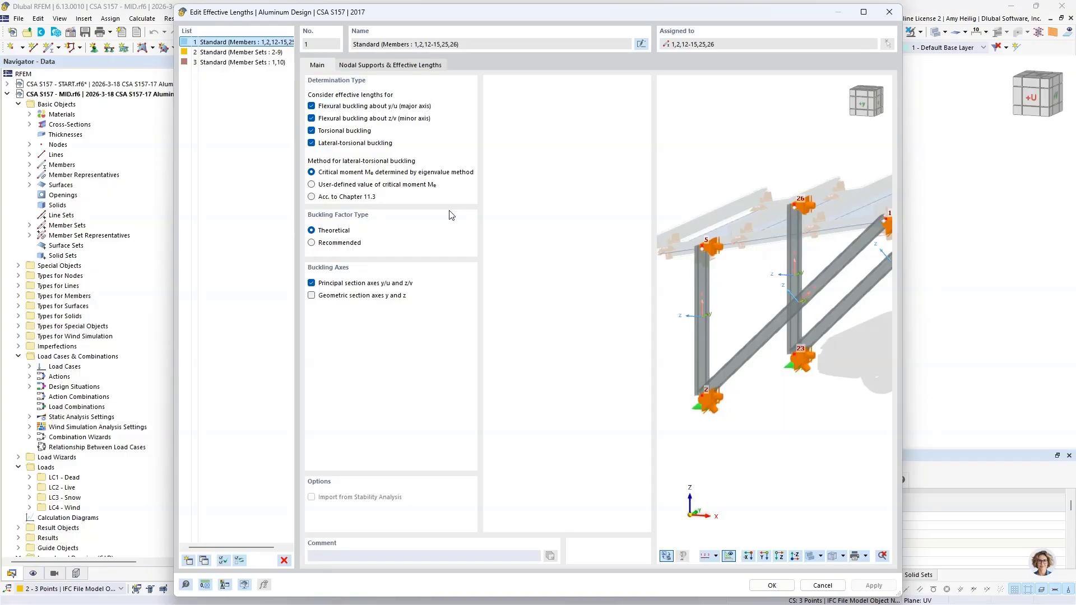
{"action": "left_click", "coordinate": [311, 198]}
Check the nodal supports and effective length factors at the column and brace ends, and accept the effective lengths definition
{"action": "left_click", "coordinate": [415, 66]}
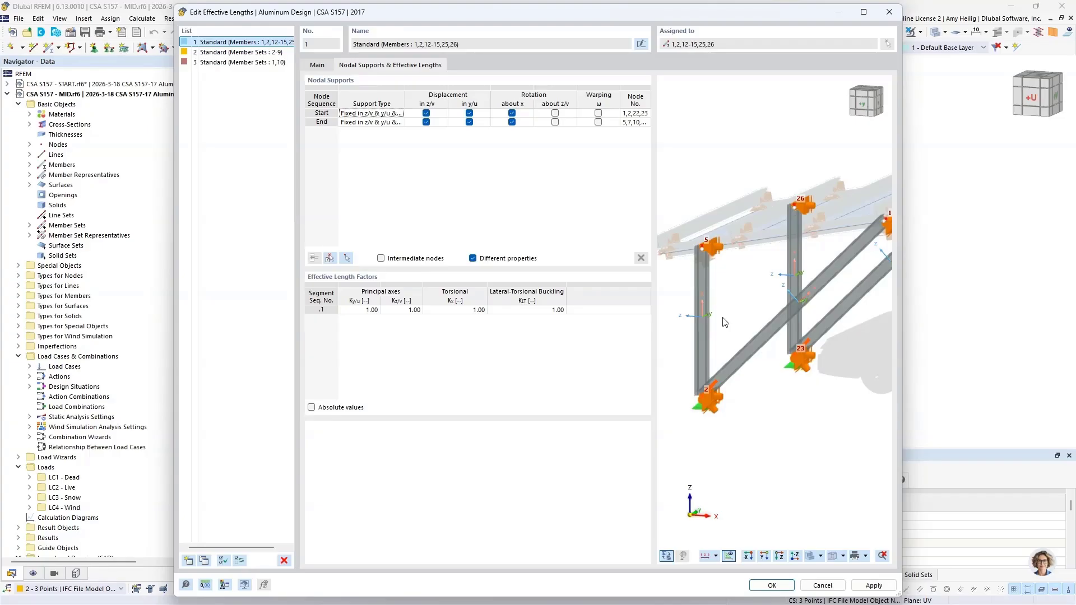
{"action": "scroll", "coordinate": [717, 304], "scroll_direction": "up", "scroll_amount": 5}
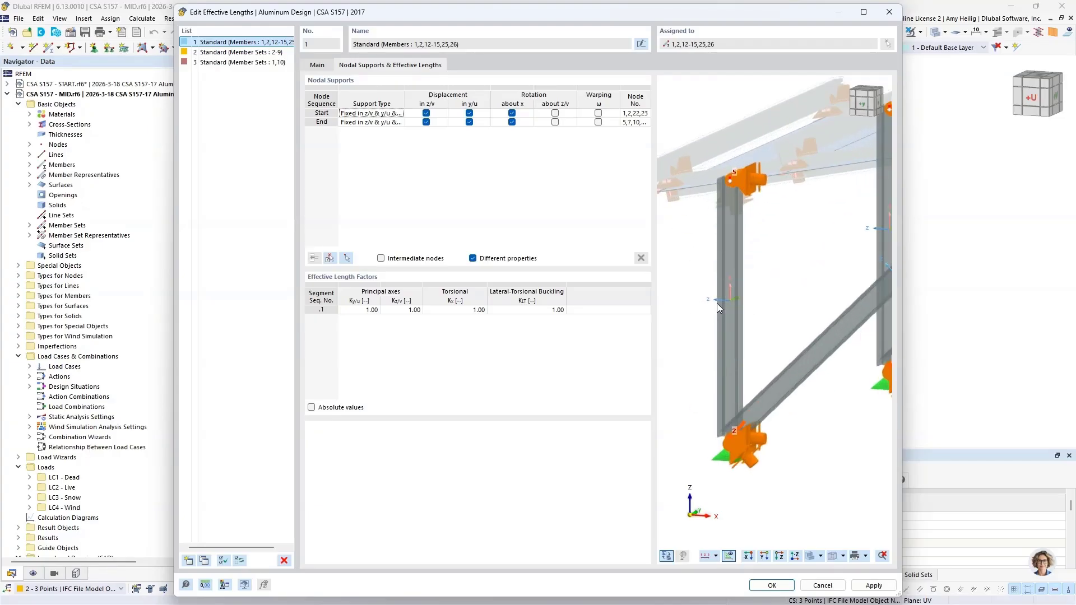
{"action": "scroll", "coordinate": [717, 304], "scroll_direction": "up", "scroll_amount": 1}
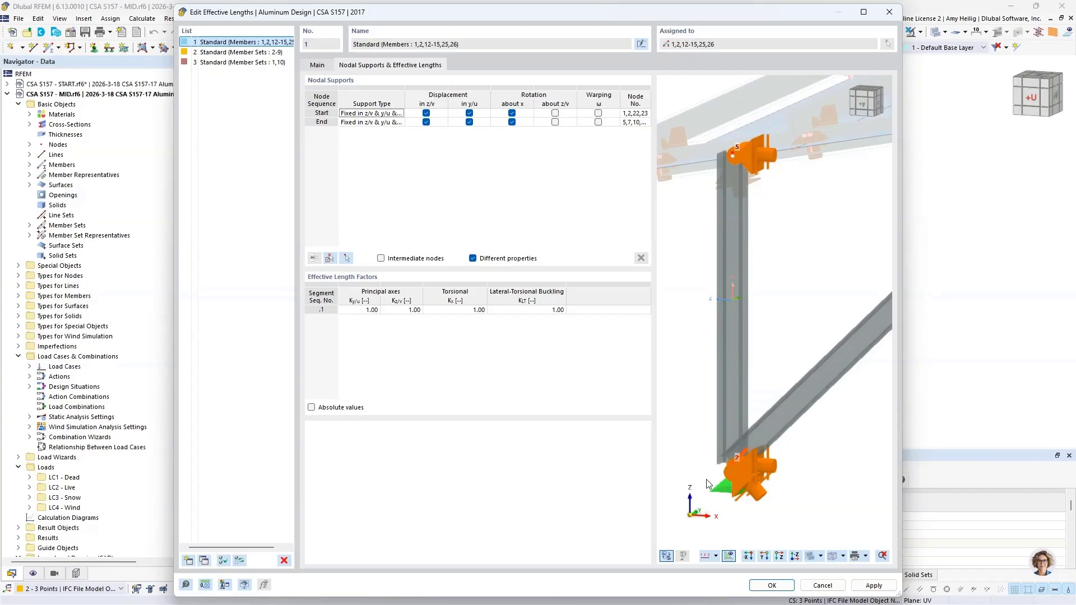
{"action": "left_click", "coordinate": [772, 585]}
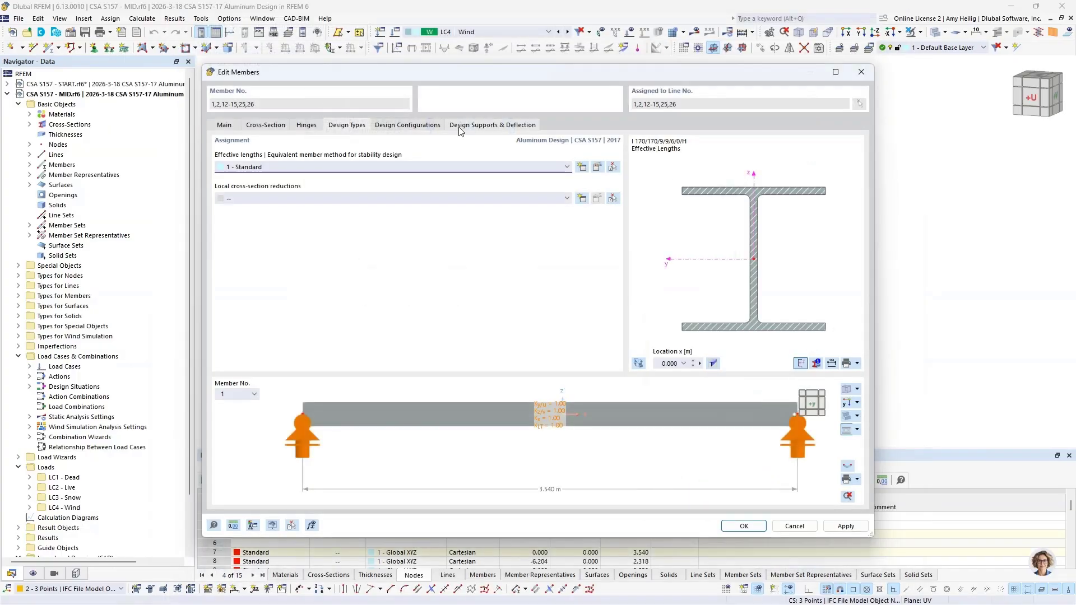
Examine the Design Parameters type of a new local cross-section reduction for the columns and braces, and discard the reduction
{"action": "left_click", "coordinate": [305, 203]}
{"action": "left_click", "coordinate": [297, 218]}
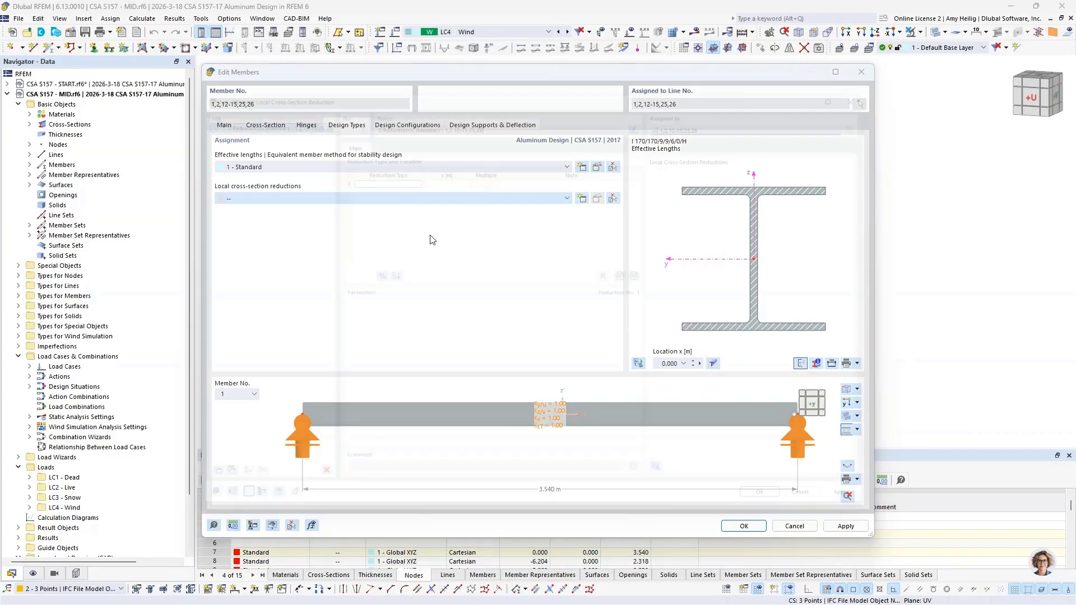
{"action": "left_click", "coordinate": [384, 169]}
{"action": "left_click", "coordinate": [384, 169]}
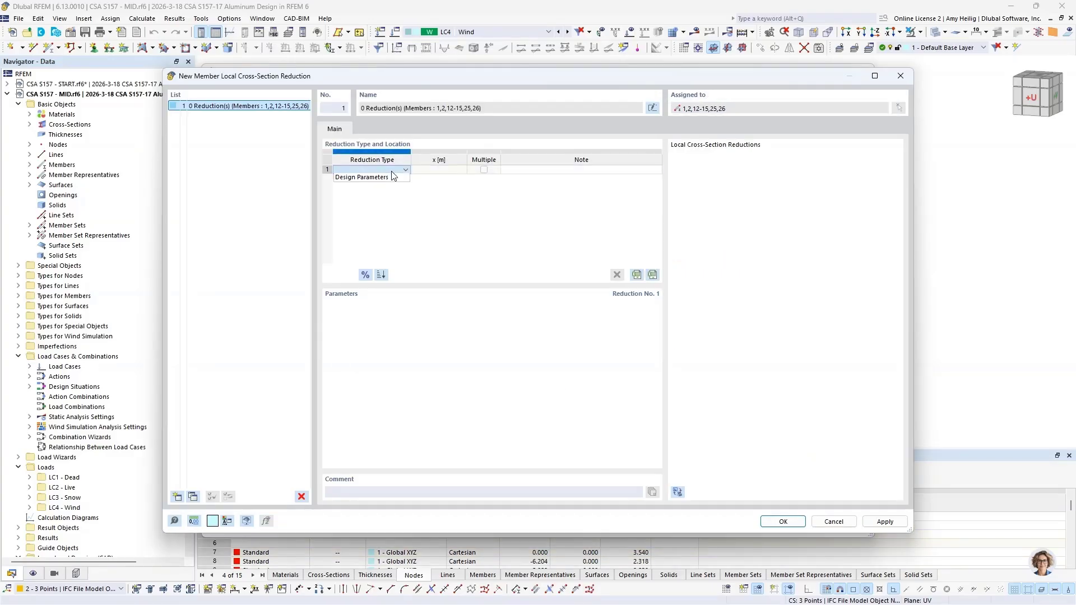
{"action": "left_click", "coordinate": [394, 180]}
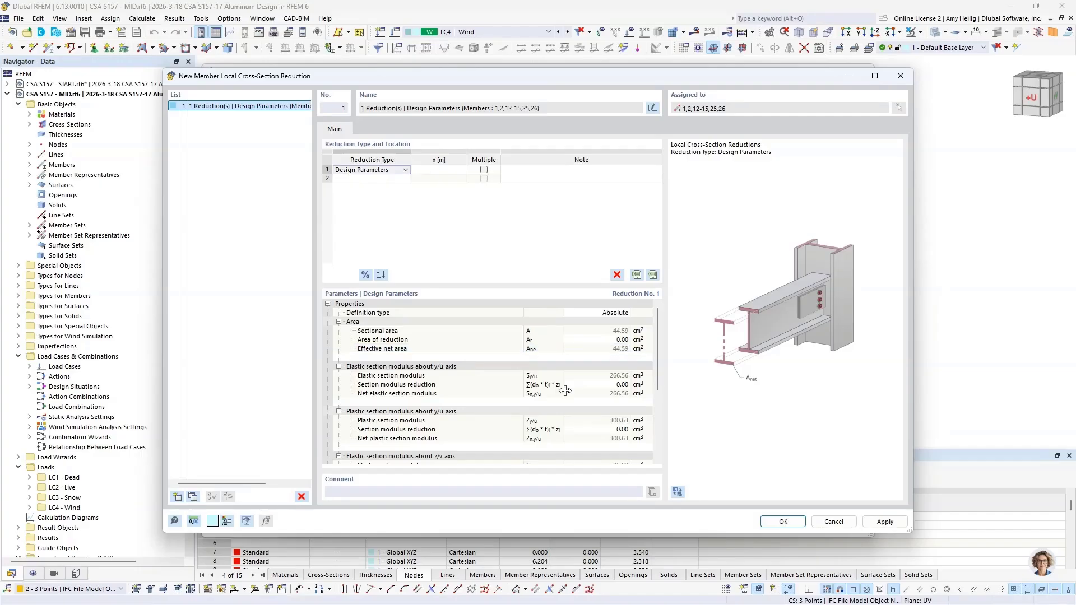
{"action": "left_click", "coordinate": [834, 522]}
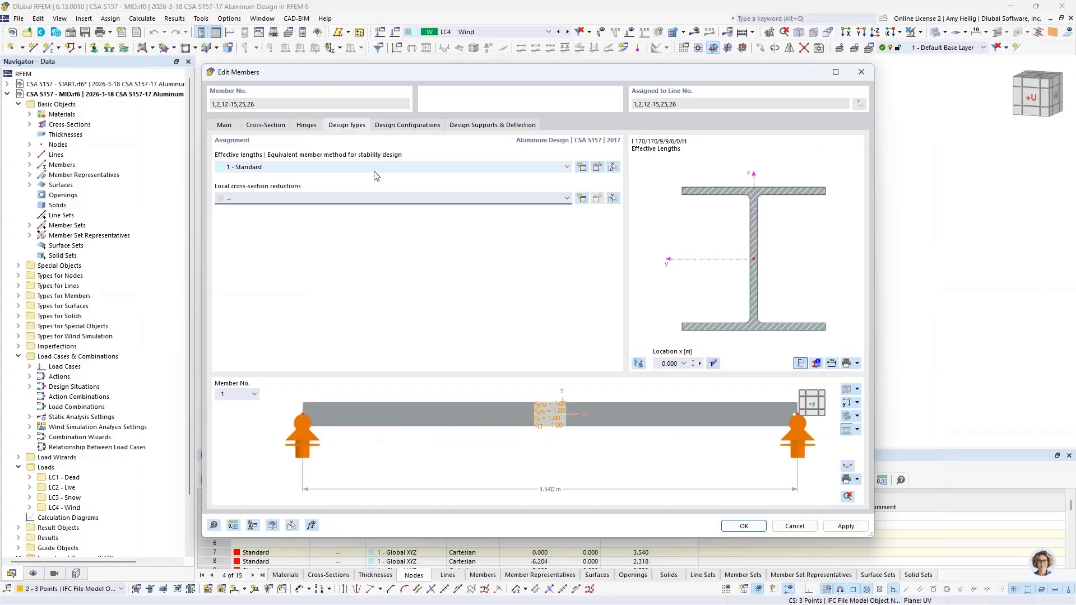
Review the Default ultimate configuration and the serviceability configuration's relative deflection limits, and leave both without changes
{"action": "left_click", "coordinate": [402, 125]}
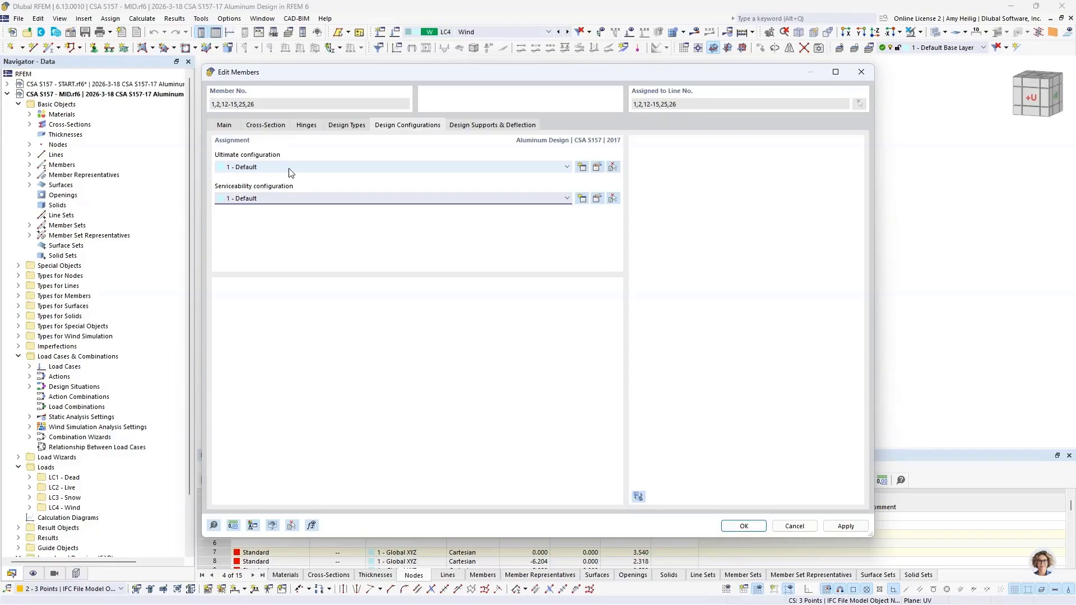
{"action": "left_click", "coordinate": [597, 167]}
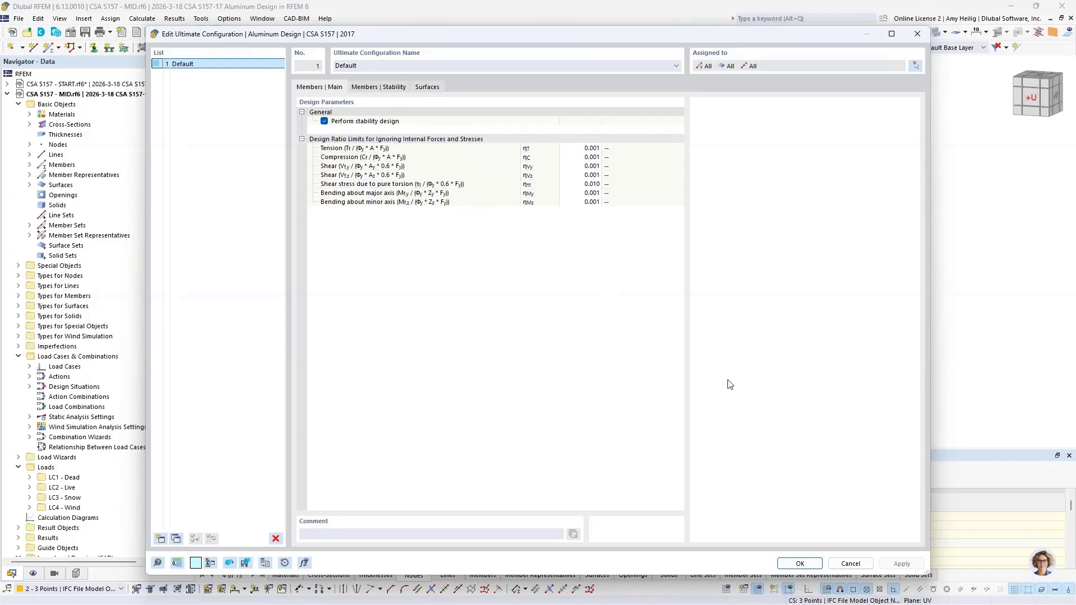
{"action": "left_click", "coordinate": [850, 564]}
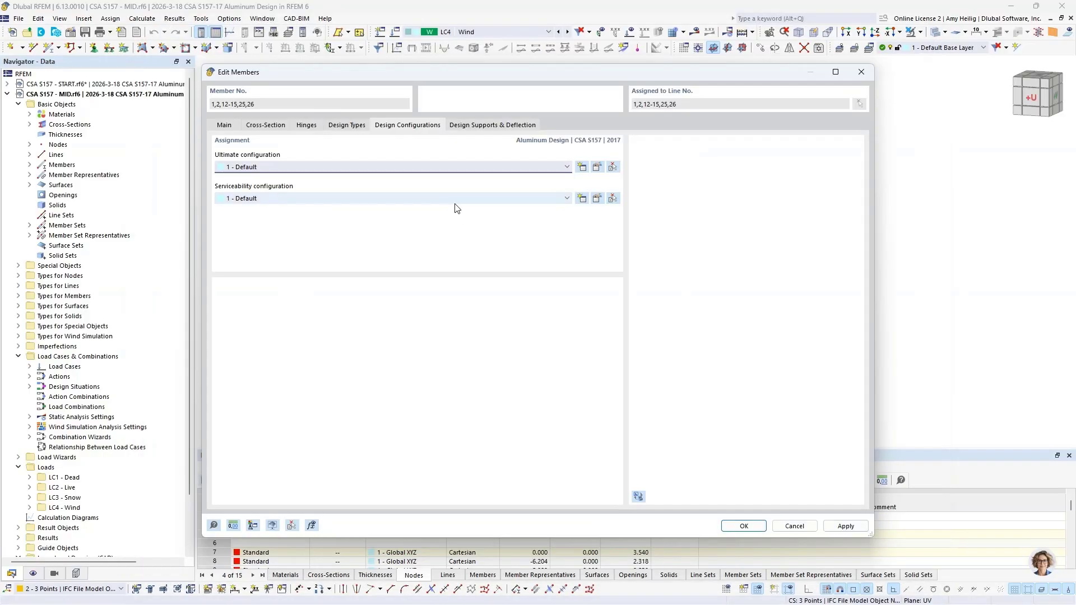
{"action": "left_click", "coordinate": [596, 197]}
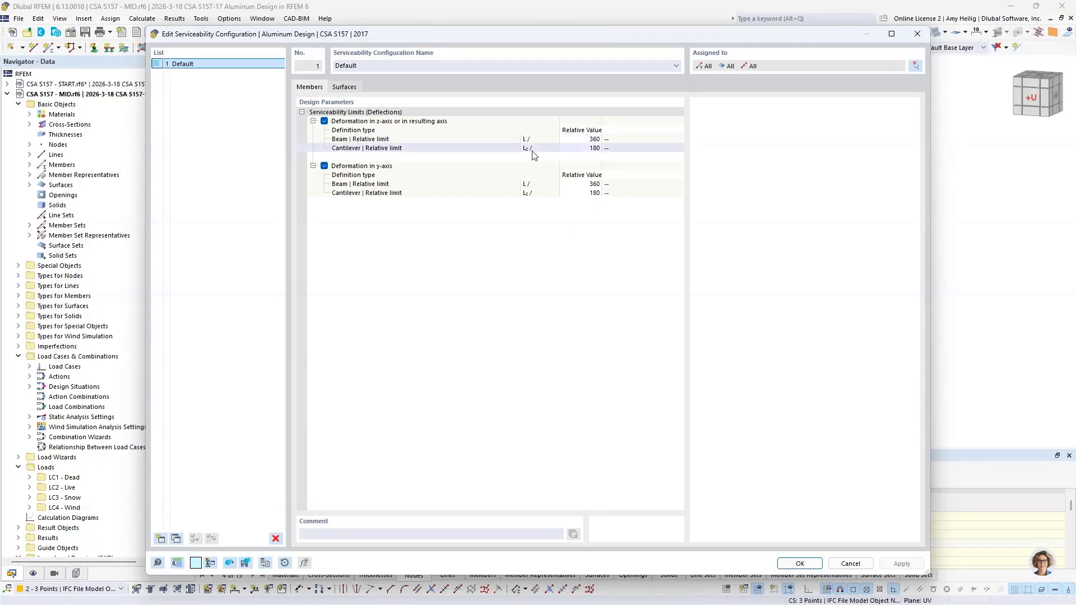
{"action": "left_click", "coordinate": [595, 149]}
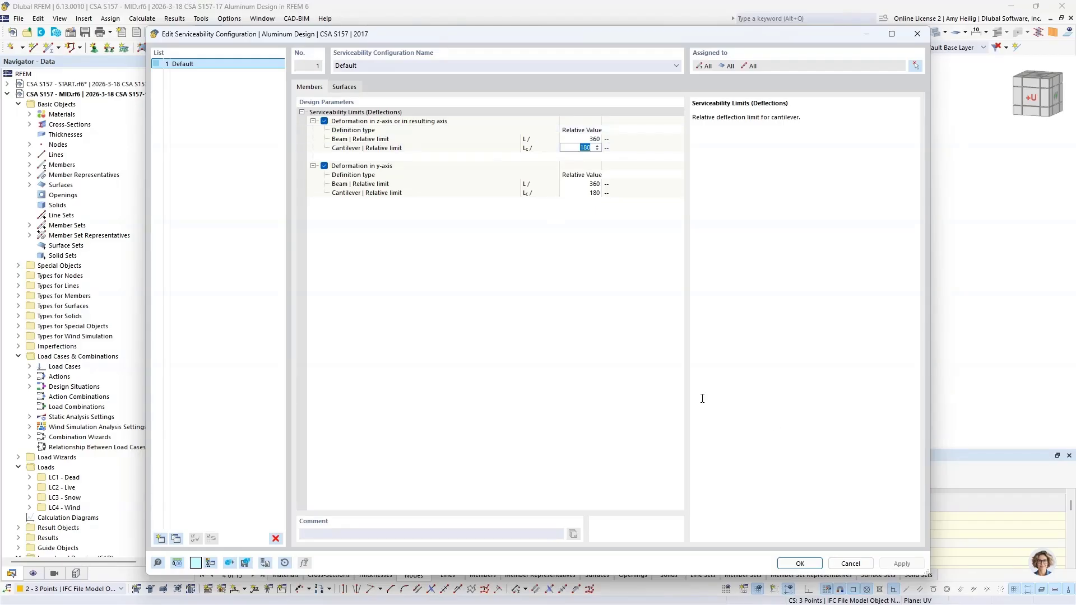
{"action": "left_click", "coordinate": [852, 565]}
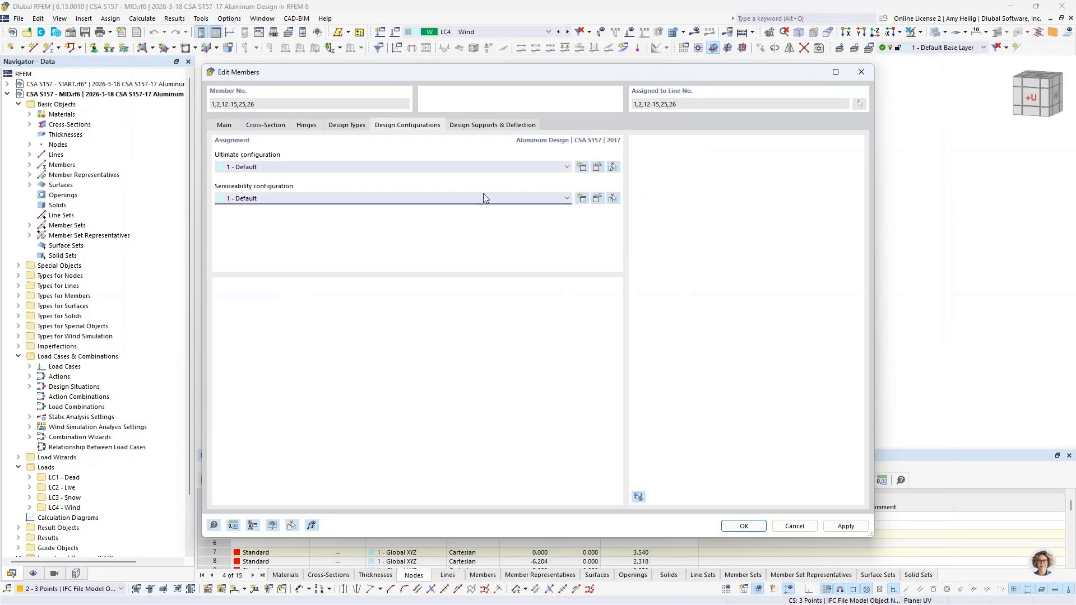
Review the design support options and deflection analysis settings of the columns and braces, and cancel editing the members
{"action": "left_click", "coordinate": [481, 126]}
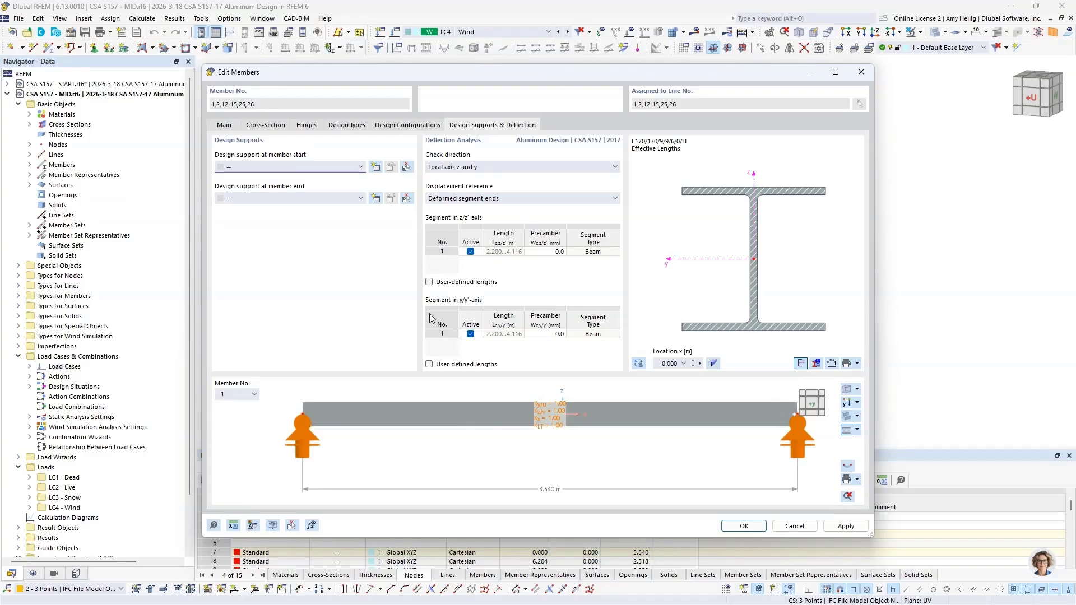
{"action": "left_click", "coordinate": [345, 168]}
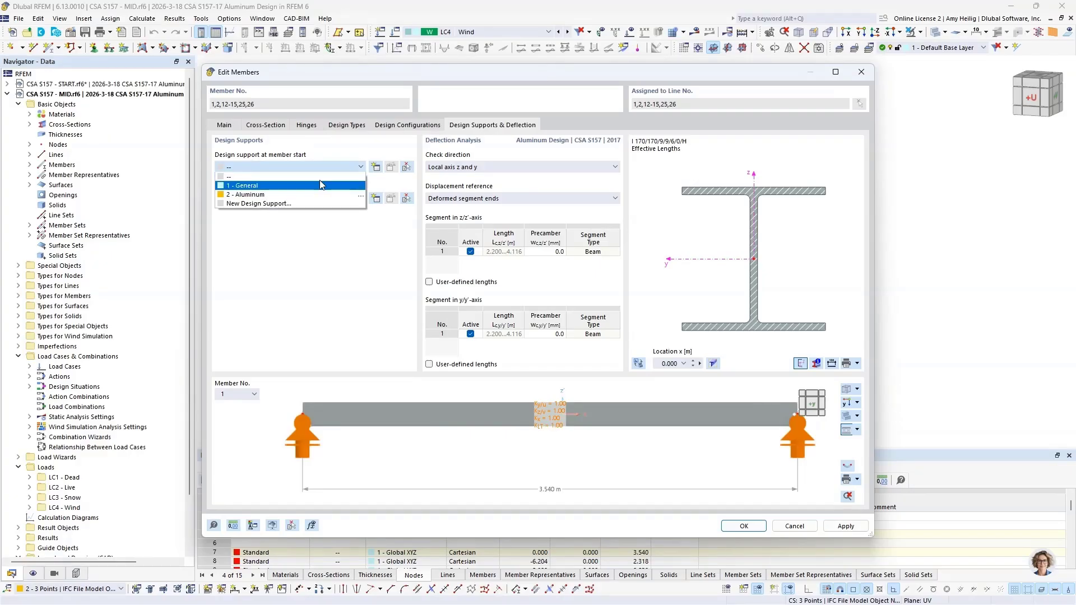
{"action": "left_click", "coordinate": [348, 295]}
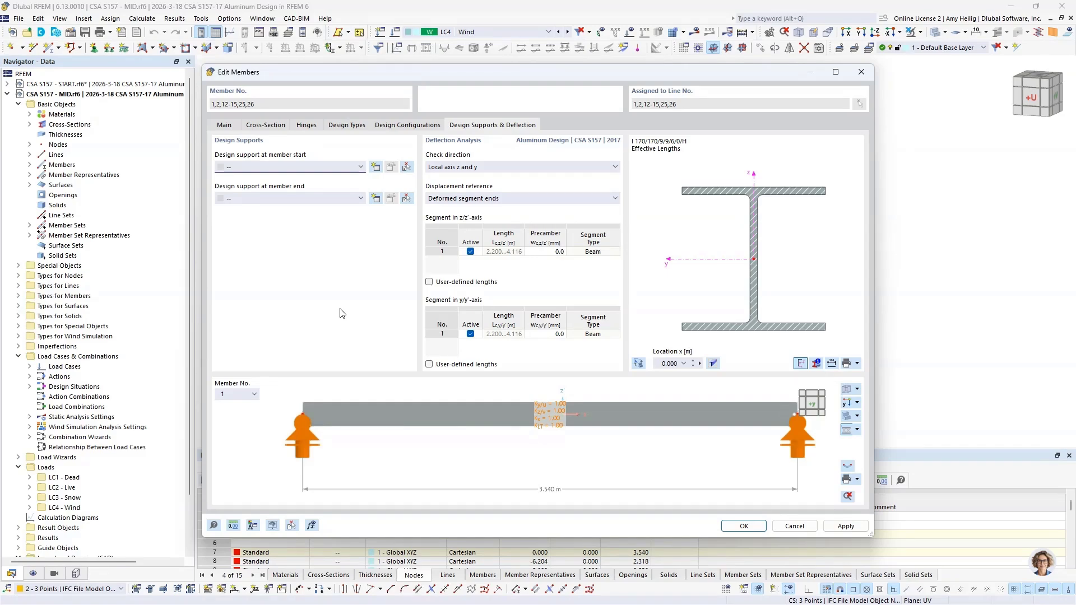
{"action": "left_click", "coordinate": [795, 527]}
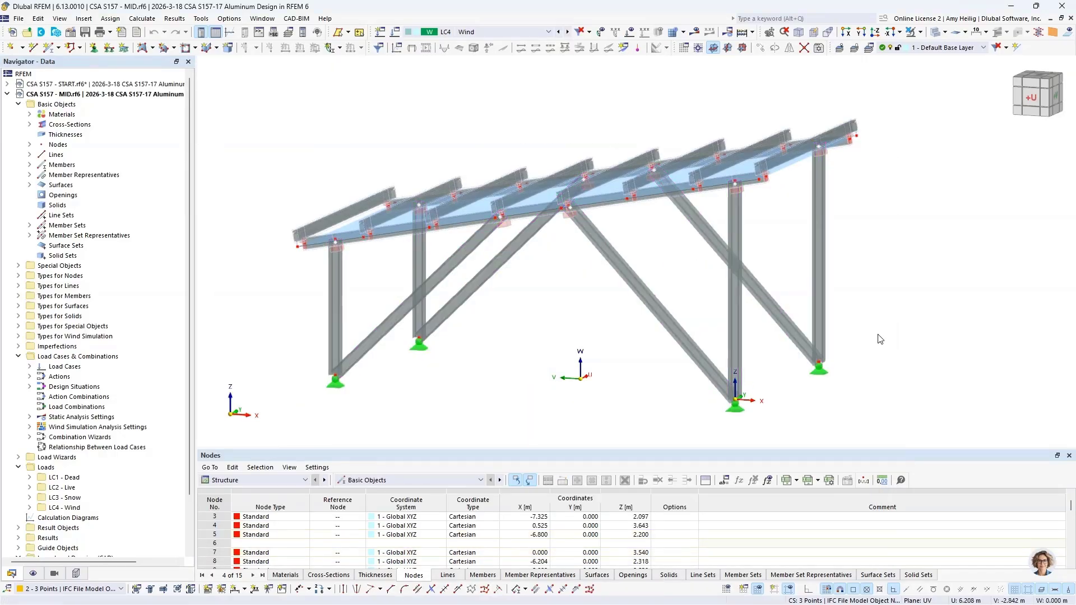
Open the continuous beam member set beneath the purlins for editing and view its assigned design types
{"action": "middle_click_drag", "start_coordinate": [911, 293], "coordinate": [875, 310], "text": "ctrl"}
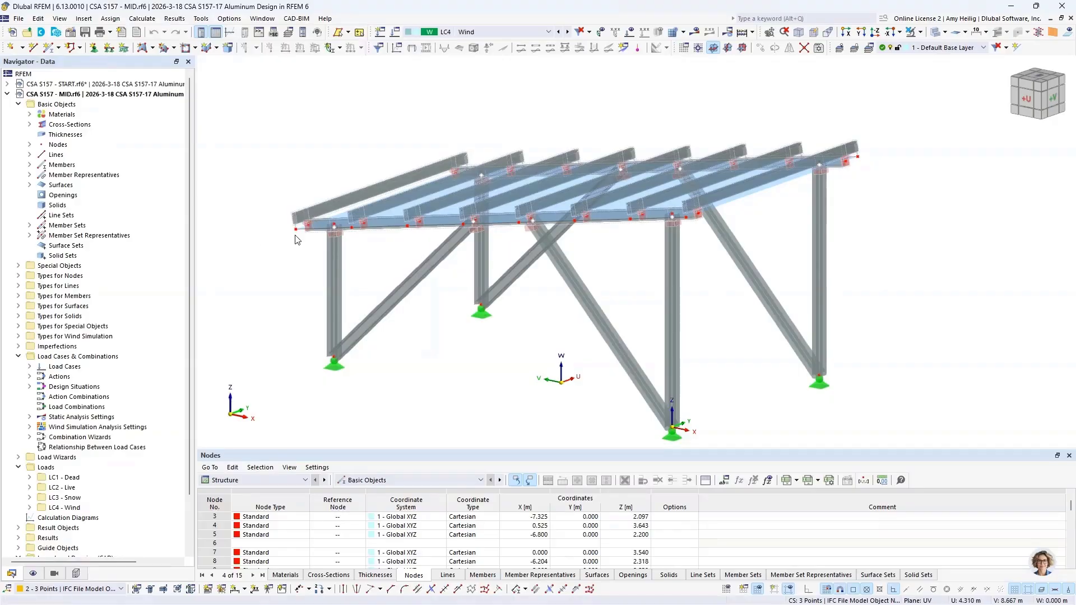
{"action": "scroll", "coordinate": [692, 227], "scroll_direction": "up", "scroll_amount": 5}
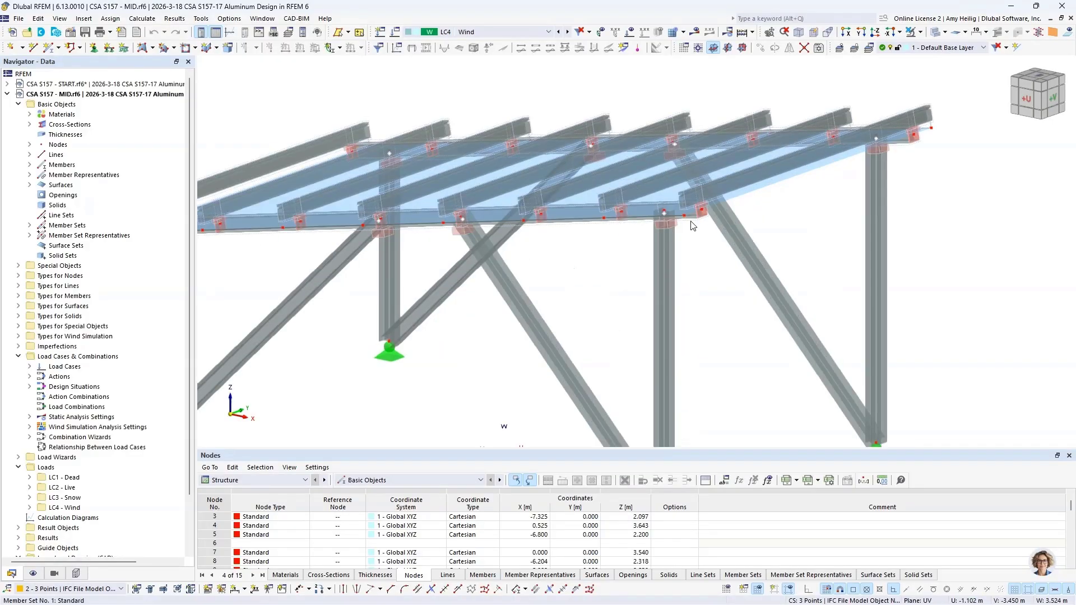
{"action": "scroll", "coordinate": [694, 225], "scroll_direction": "up", "scroll_amount": 2}
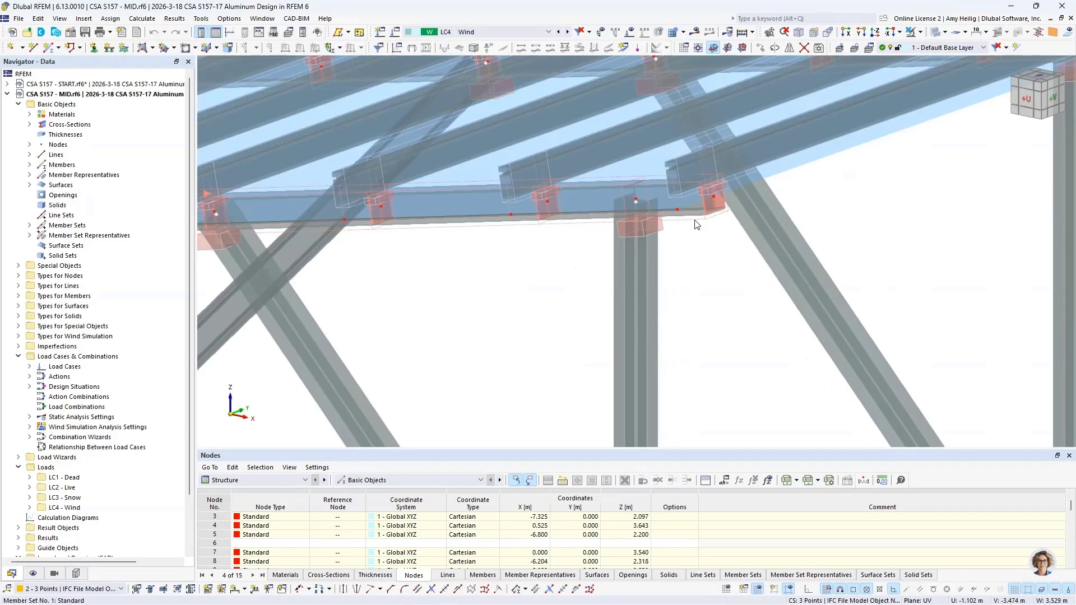
{"action": "scroll", "coordinate": [663, 223], "scroll_direction": "down", "scroll_amount": 3}
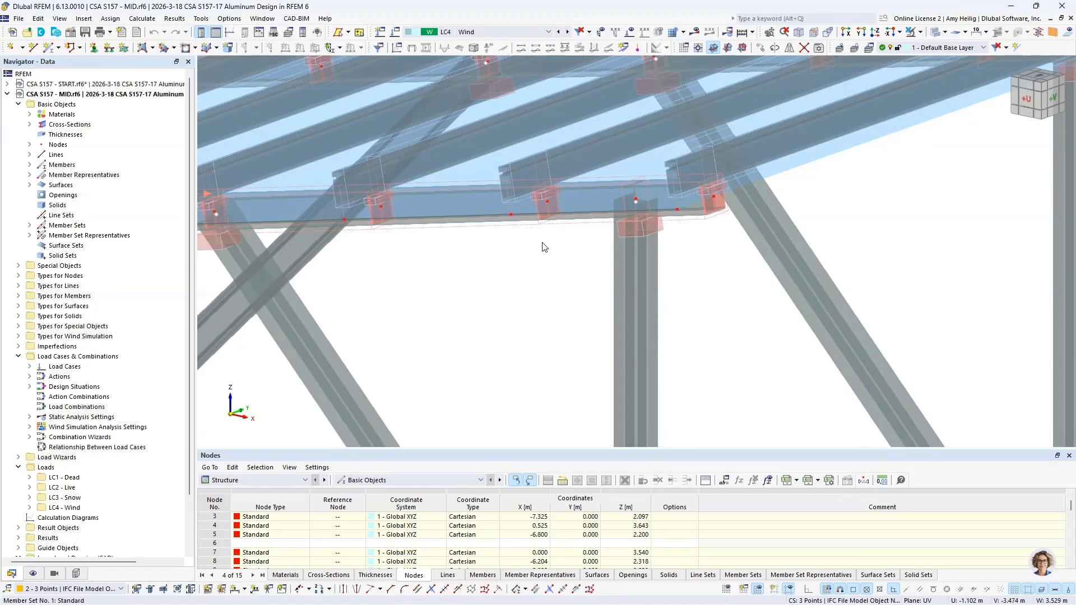
{"action": "double_click", "coordinate": [493, 279]}
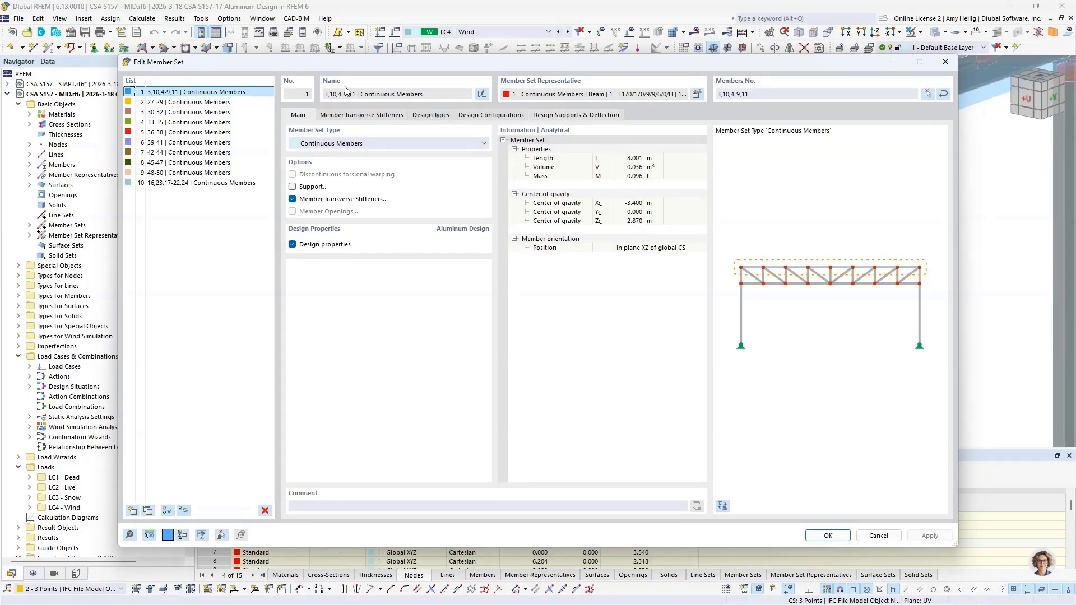
{"action": "left_click", "coordinate": [431, 115]}
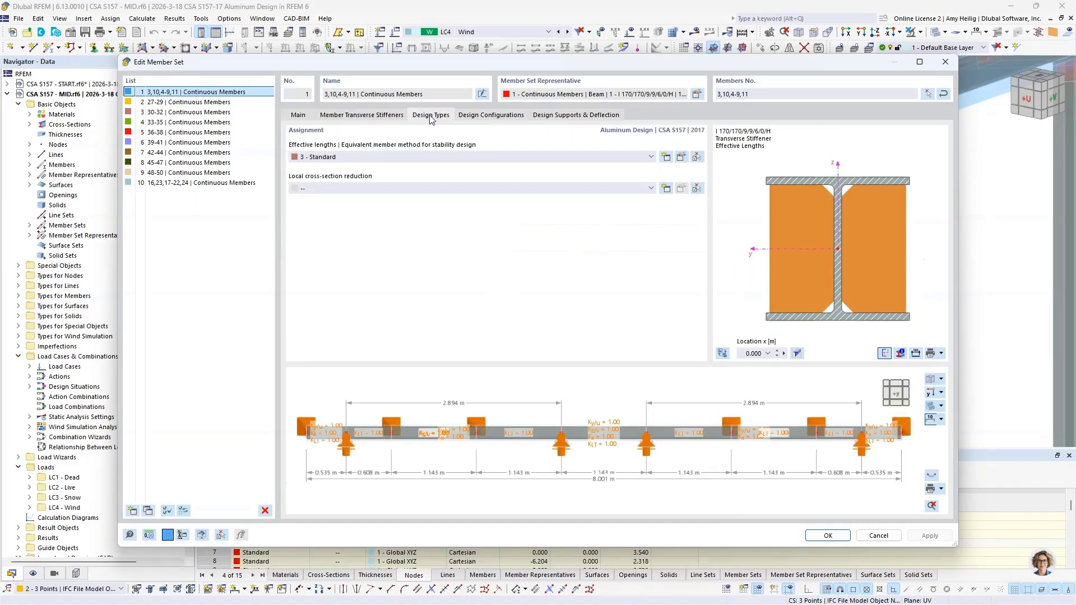
Open the beam member set's Standard effective lengths, show them on the structure model and view the nodal supports
{"action": "left_click", "coordinate": [681, 158]}
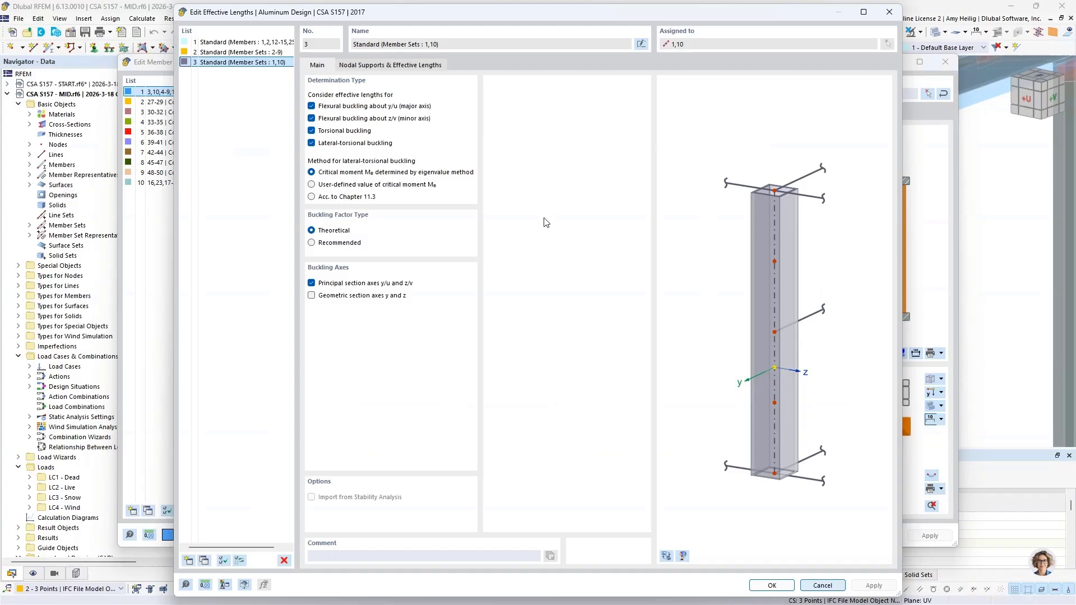
{"action": "left_click", "coordinate": [667, 555]}
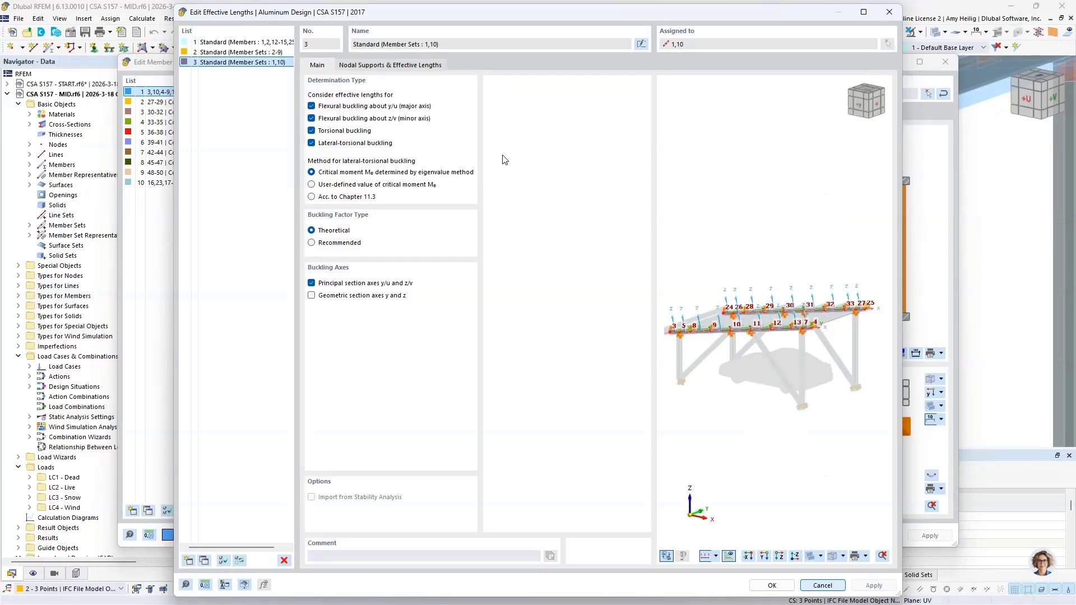
{"action": "left_click", "coordinate": [368, 66]}
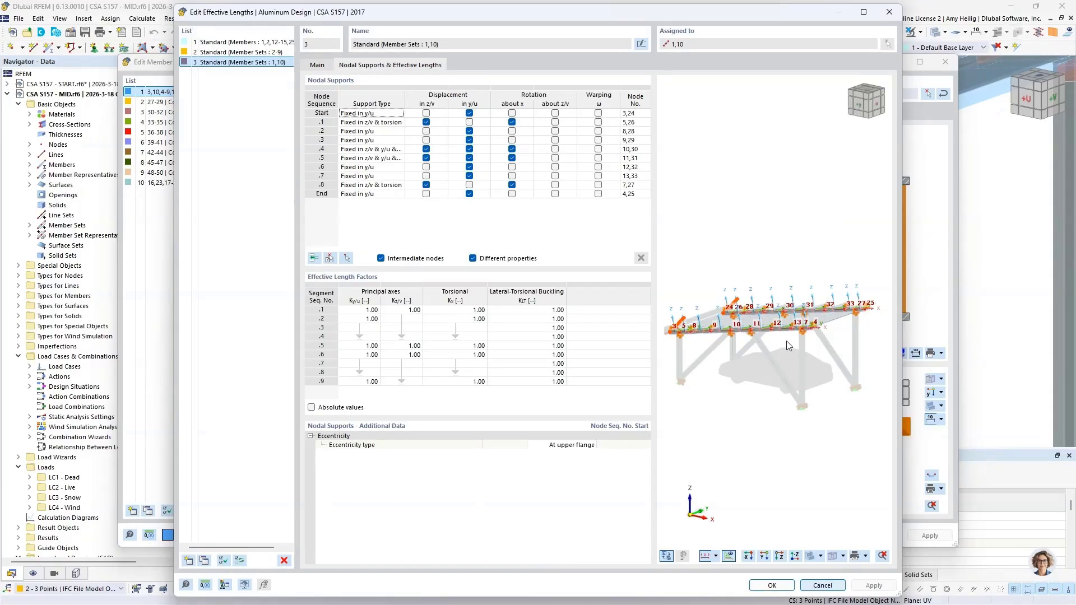
{"action": "scroll", "coordinate": [787, 346], "scroll_direction": "up", "scroll_amount": 2}
{"action": "scroll", "coordinate": [788, 346], "scroll_direction": "up", "scroll_amount": 1}
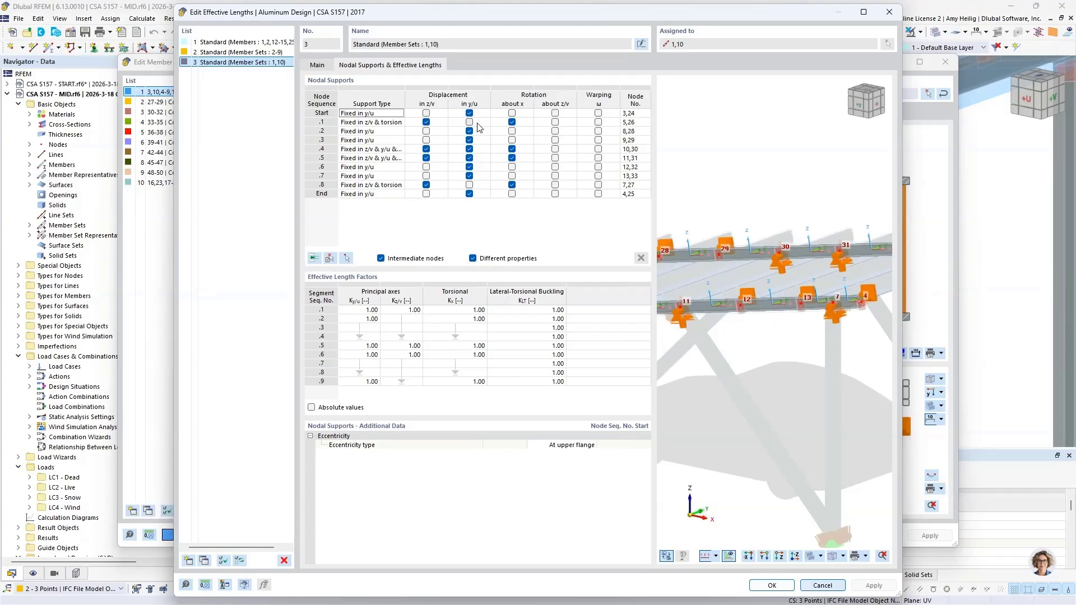
Examine the support conditions of intermediate nodes .1, .2 and .4 against their locations on the beams in the model
{"action": "left_click", "coordinate": [443, 122]}
{"action": "scroll", "coordinate": [798, 300], "scroll_direction": "down", "scroll_amount": 3}
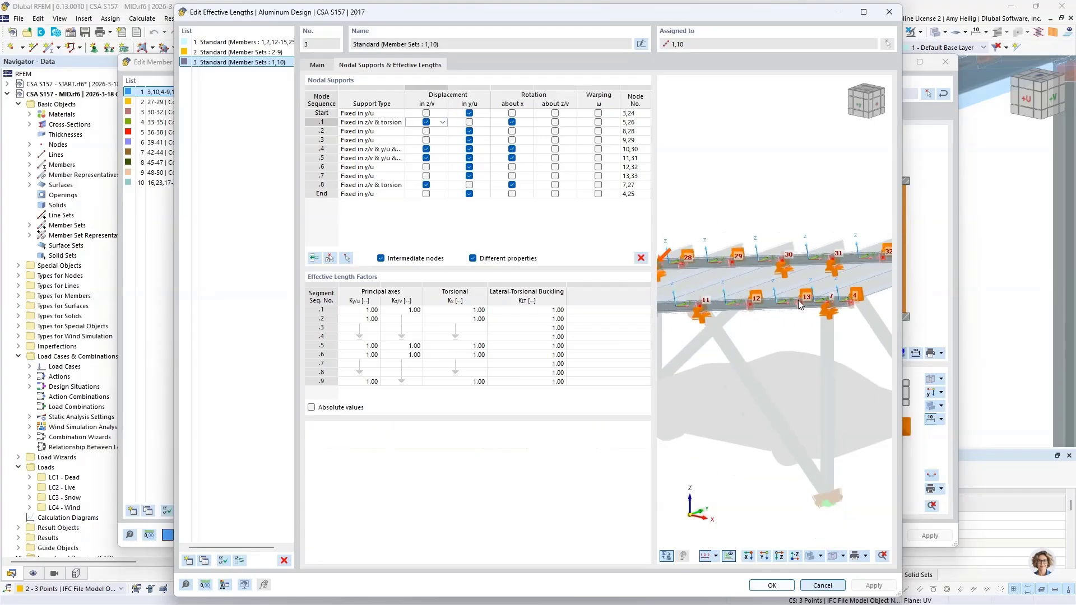
{"action": "scroll", "coordinate": [715, 310], "scroll_direction": "up", "scroll_amount": 3}
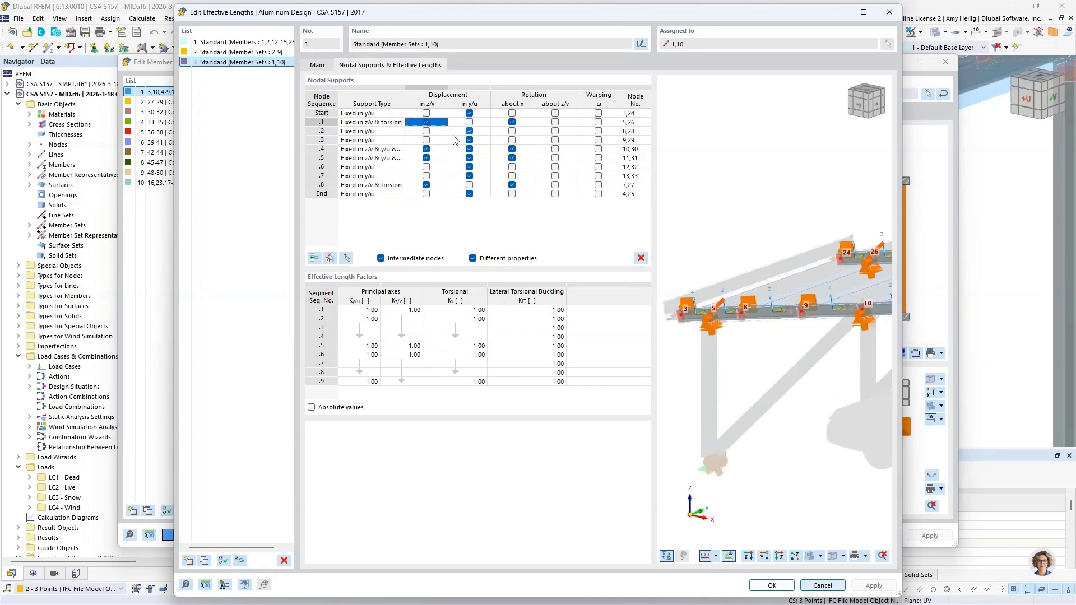
{"action": "left_click", "coordinate": [481, 131]}
{"action": "middle_click_drag", "start_coordinate": [747, 323], "coordinate": [726, 307]}
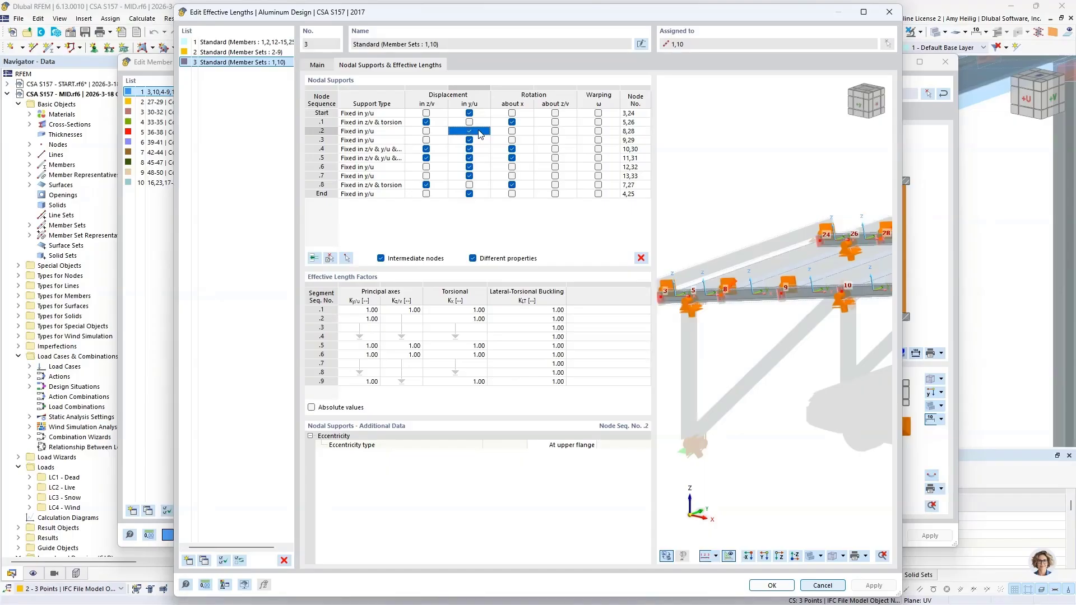
{"action": "left_click", "coordinate": [480, 149]}
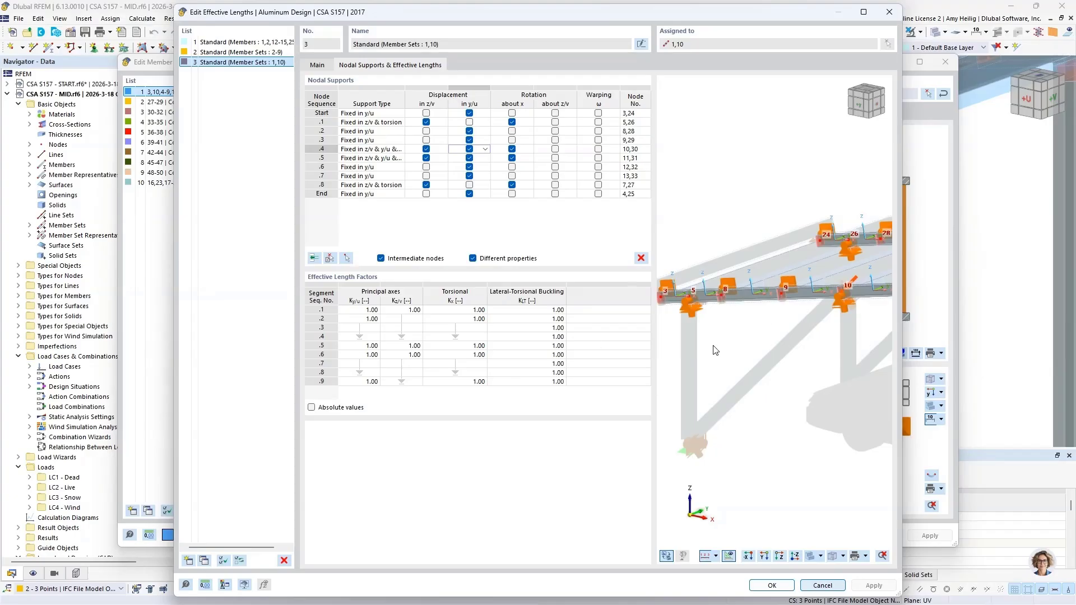
{"action": "scroll", "coordinate": [713, 347], "scroll_direction": "down", "scroll_amount": 1}
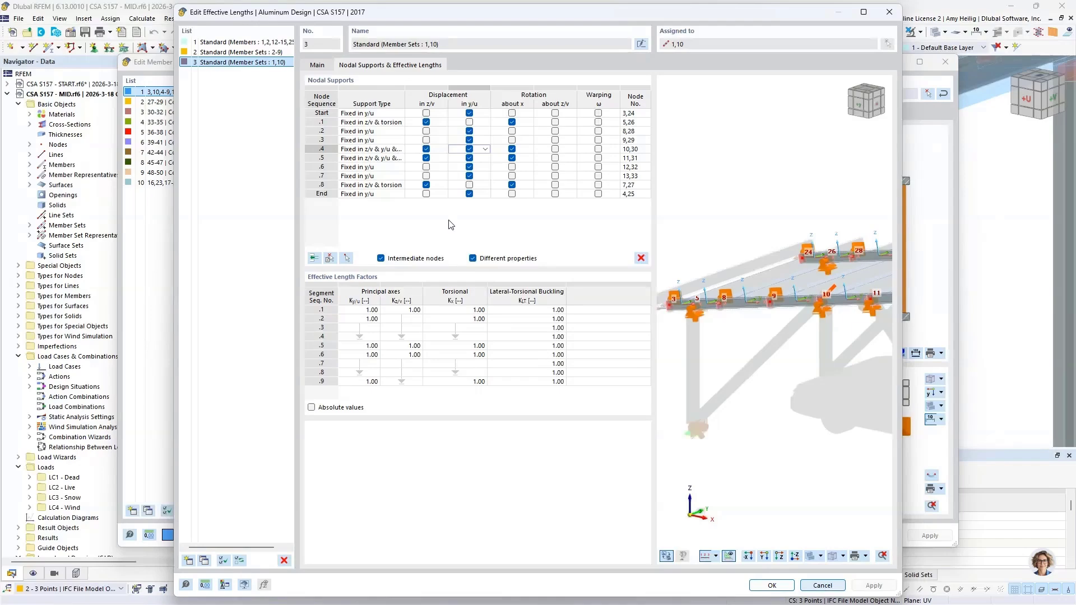
Inspect intermediate node .6 and the eccentricity types available for its lateral support, and cancel editing the effective lengths
{"action": "left_click", "coordinate": [483, 167]}
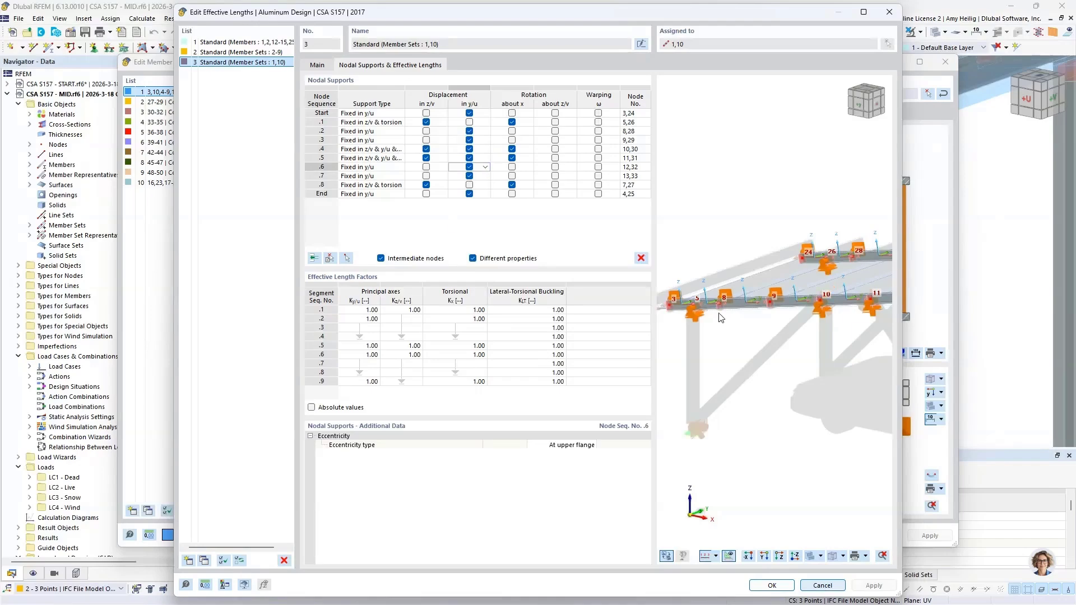
{"action": "scroll", "coordinate": [720, 298], "scroll_direction": "down", "scroll_amount": 3}
{"action": "middle_click_drag", "start_coordinate": [854, 314], "coordinate": [778, 323]}
{"action": "scroll", "coordinate": [792, 307], "scroll_direction": "up", "scroll_amount": 5}
{"action": "scroll", "coordinate": [794, 312], "scroll_direction": "up", "scroll_amount": 3}
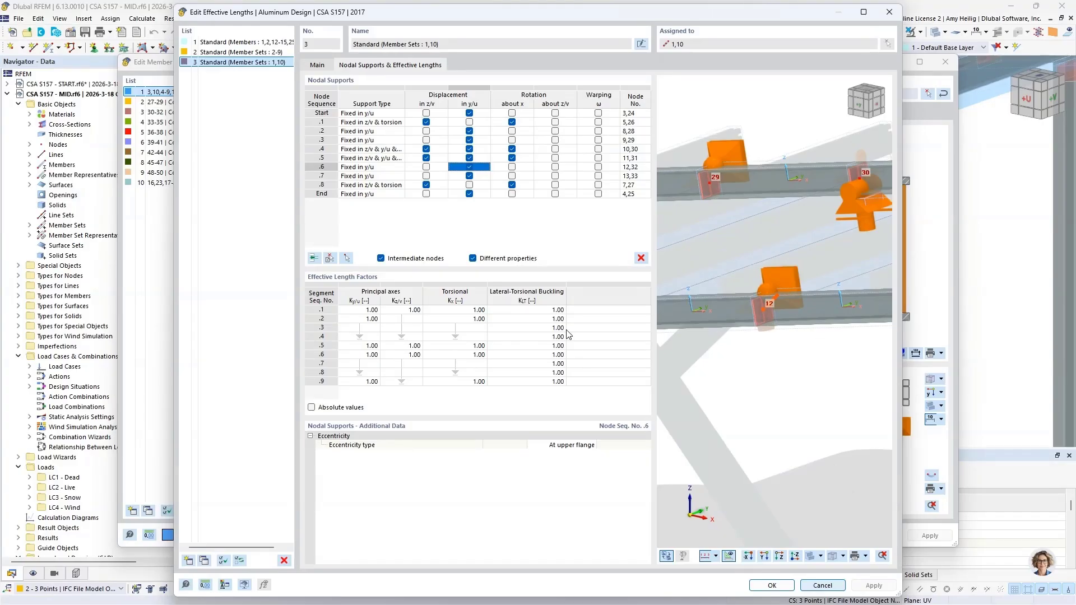
{"action": "left_click", "coordinate": [559, 449]}
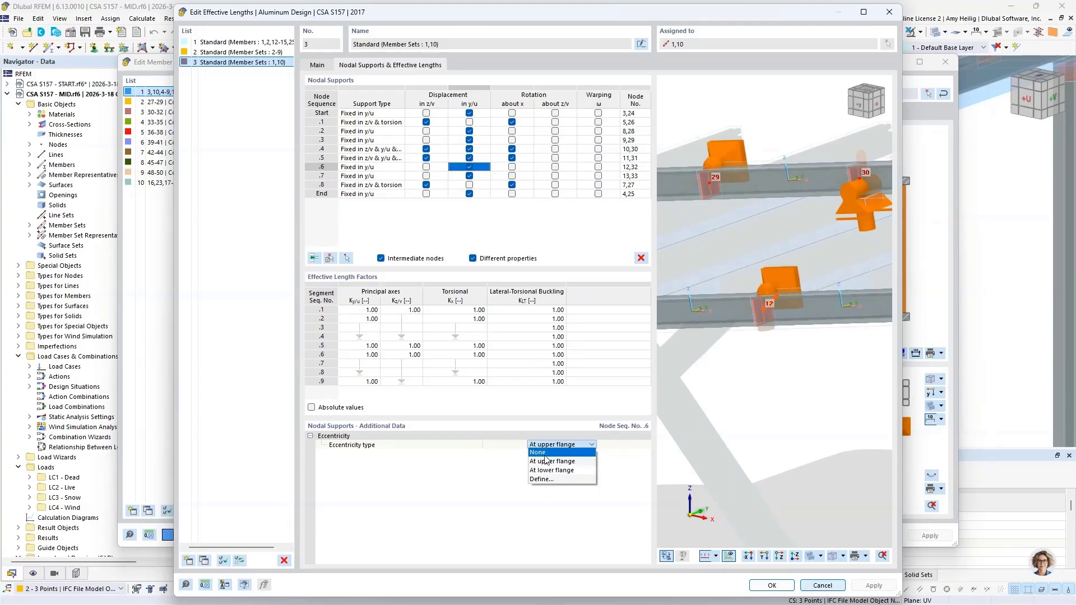
{"action": "left_click", "coordinate": [451, 488]}
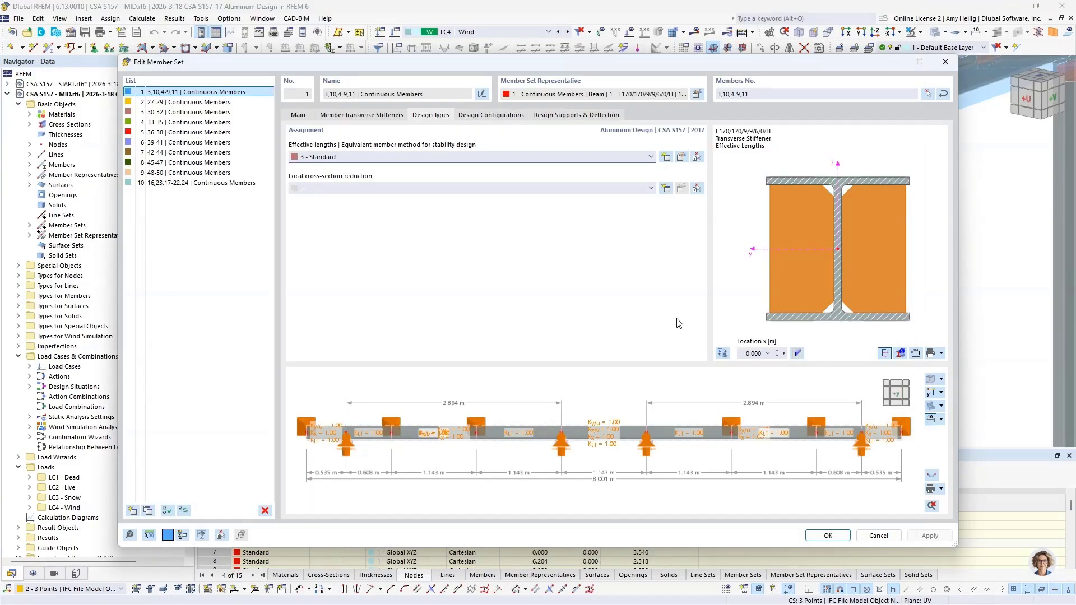
{"action": "left_click", "coordinate": [824, 585]}
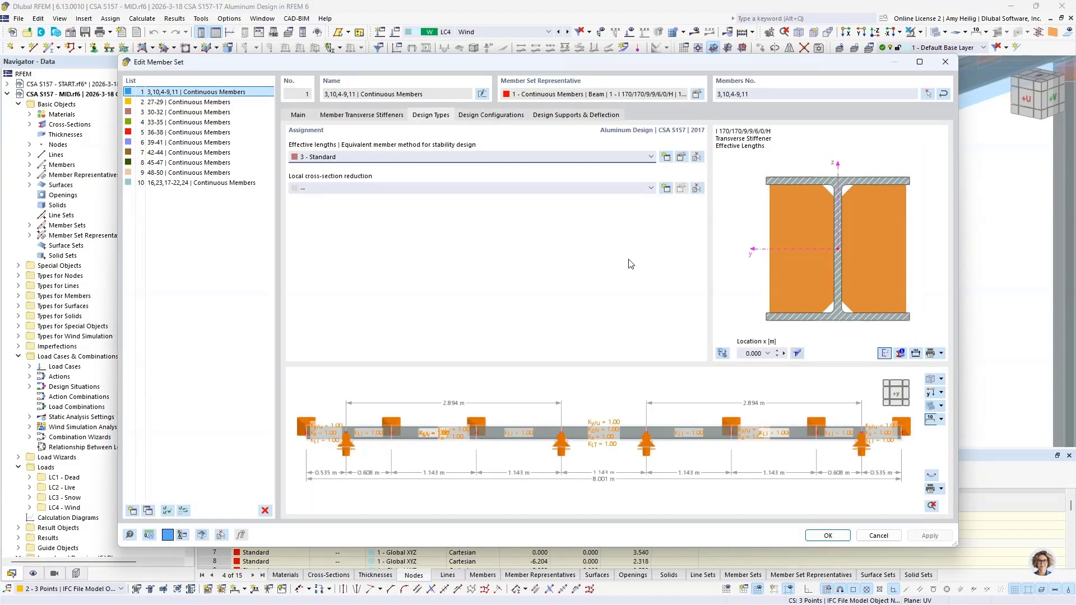
Bring up the member set's design supports and deflection settings, and hide the effective lengths in the member preview
{"action": "left_click", "coordinate": [576, 115]}
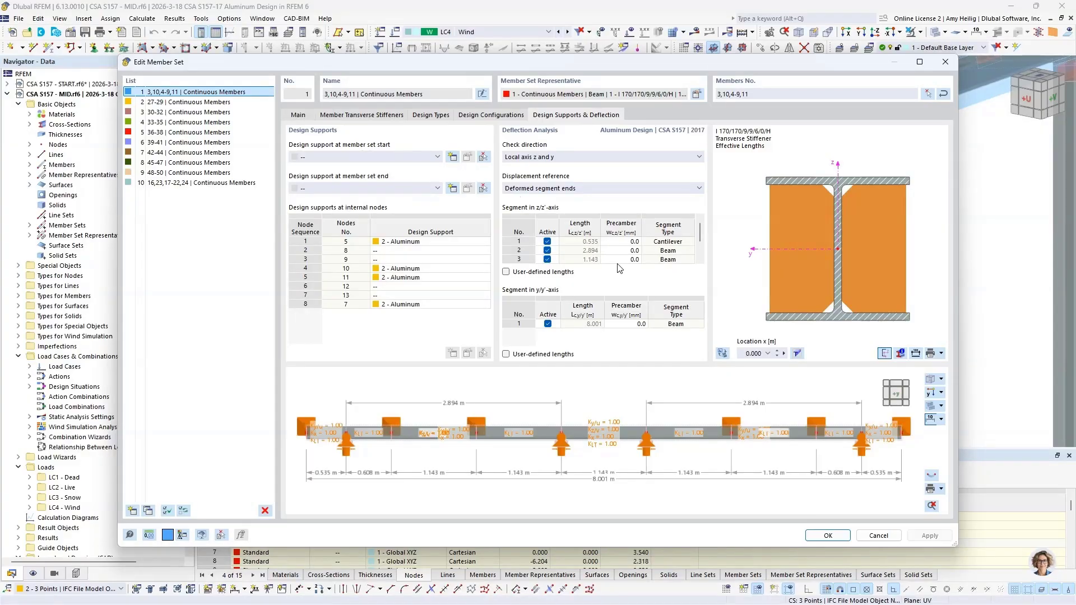
{"action": "right_click", "coordinate": [620, 386]}
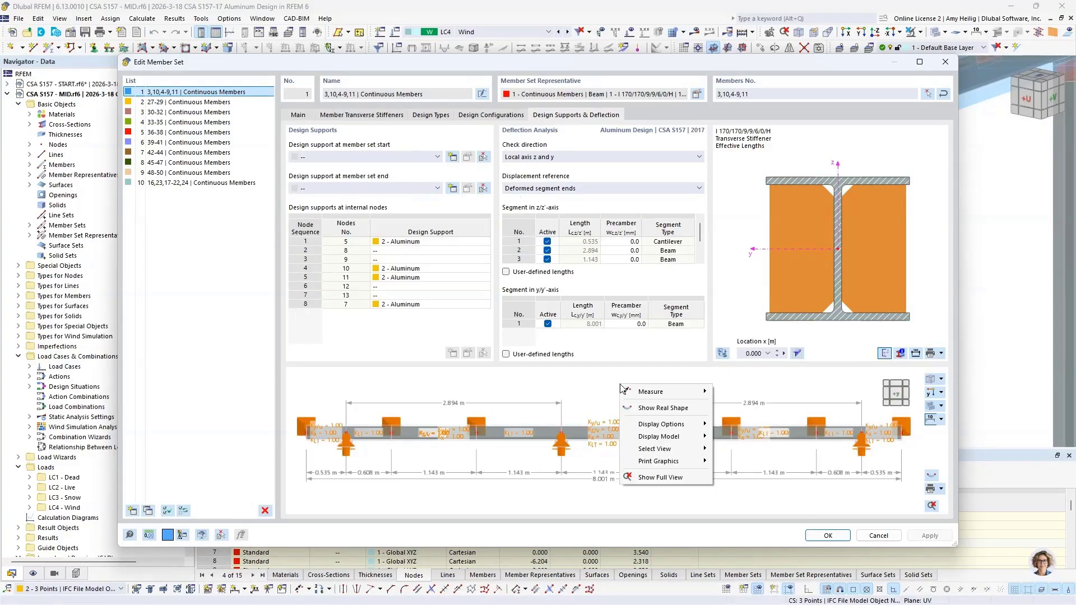
{"action": "mouse_move", "coordinate": [661, 425]}
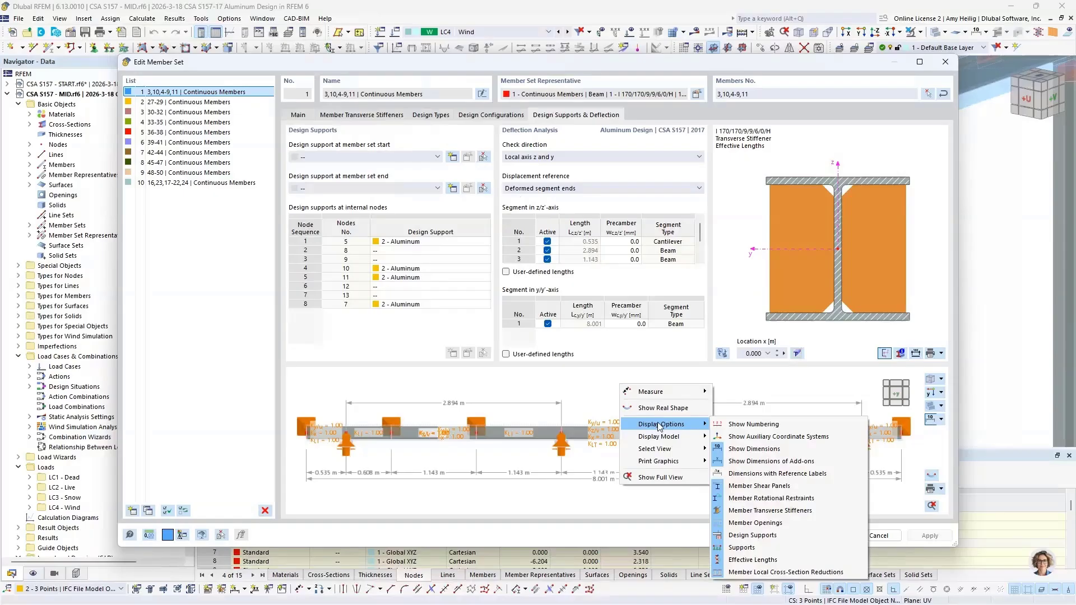
{"action": "left_click", "coordinate": [734, 560]}
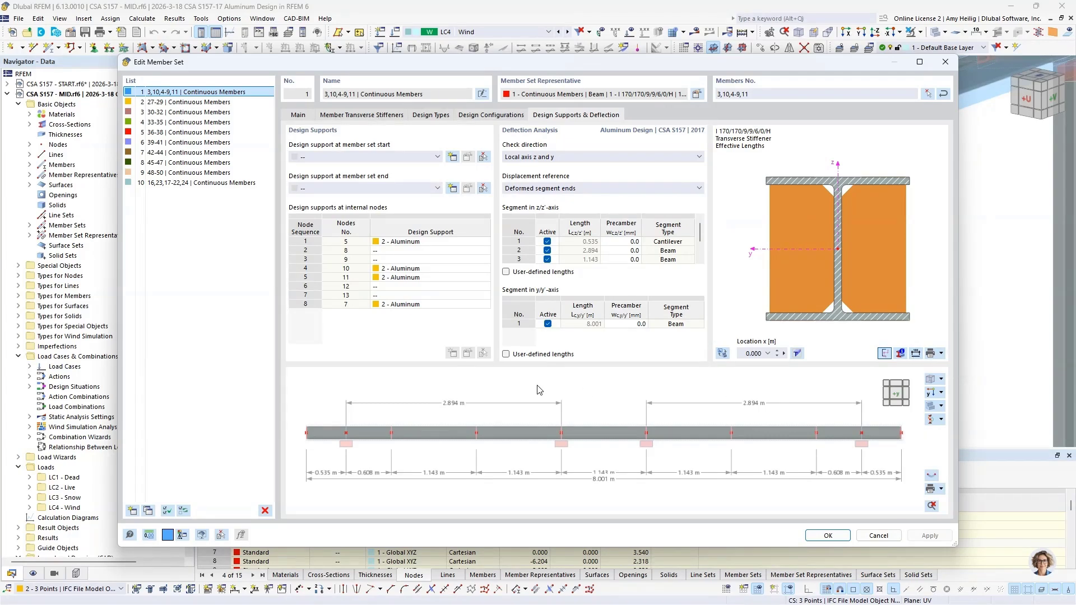
Open the Aluminum design support assigned at node 5 for editing, review the available support types and reselect Aluminum
{"action": "left_click", "coordinate": [418, 243]}
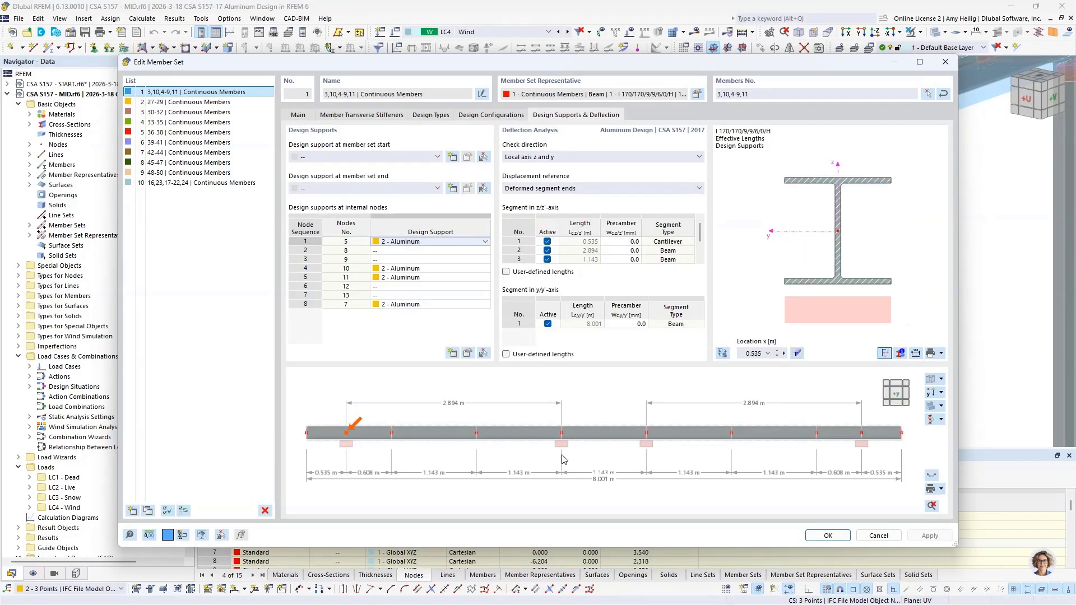
{"action": "left_click", "coordinate": [486, 242]}
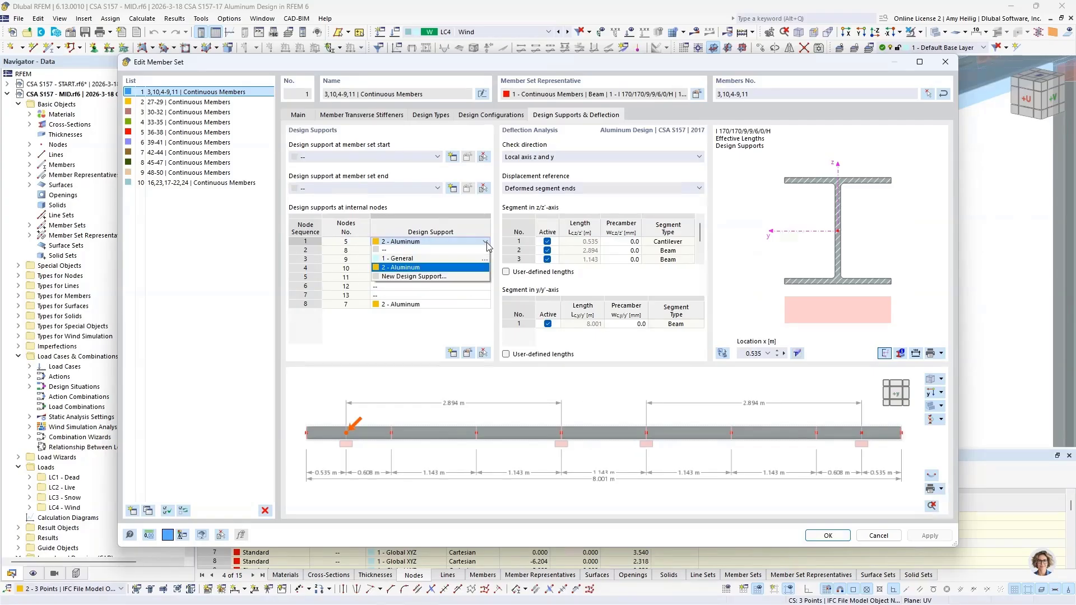
{"action": "left_click", "coordinate": [485, 267]}
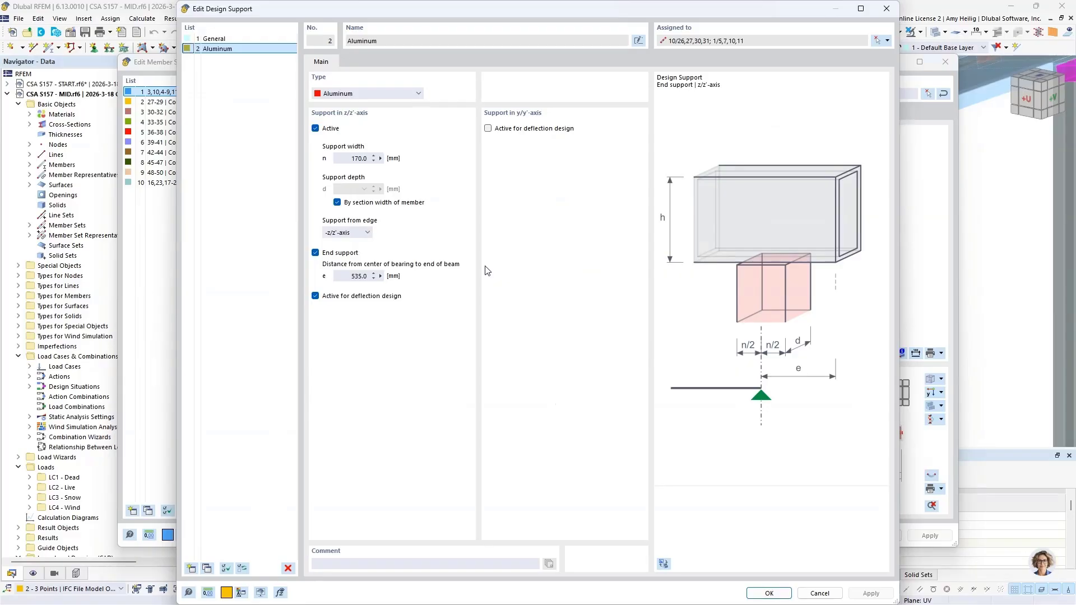
{"action": "left_click", "coordinate": [416, 93]}
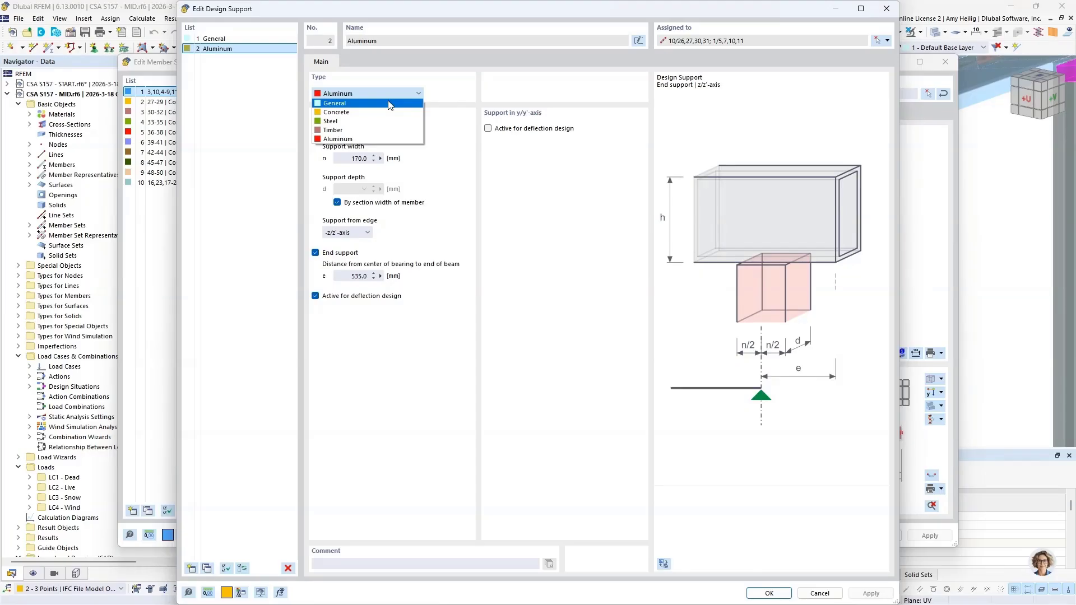
{"action": "left_click", "coordinate": [369, 139]}
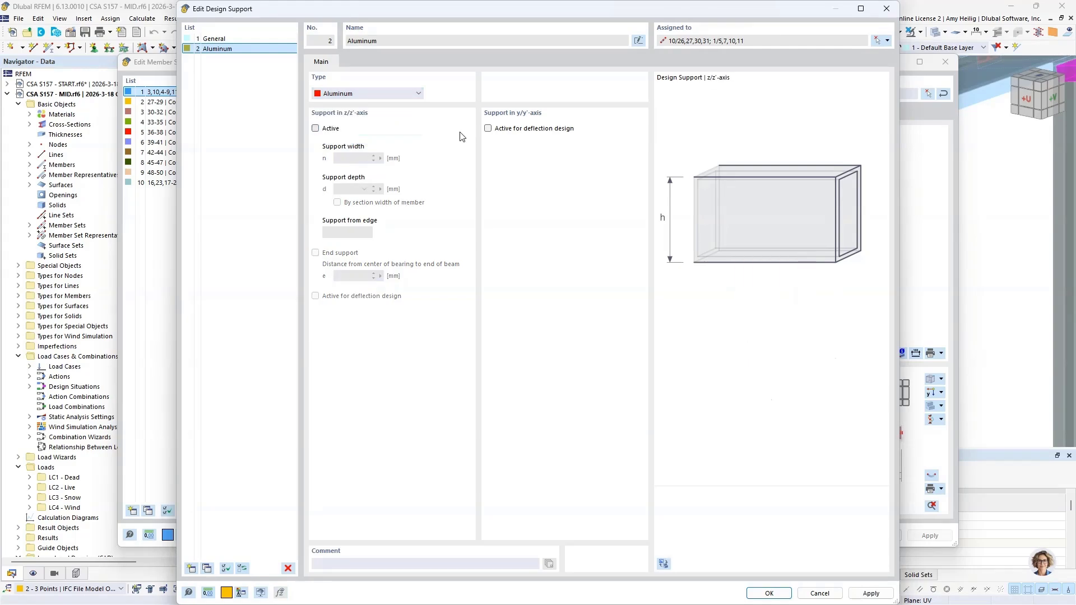
{"action": "key", "text": "super+Tab"}
{"action": "left_click", "coordinate": [461, 136]}
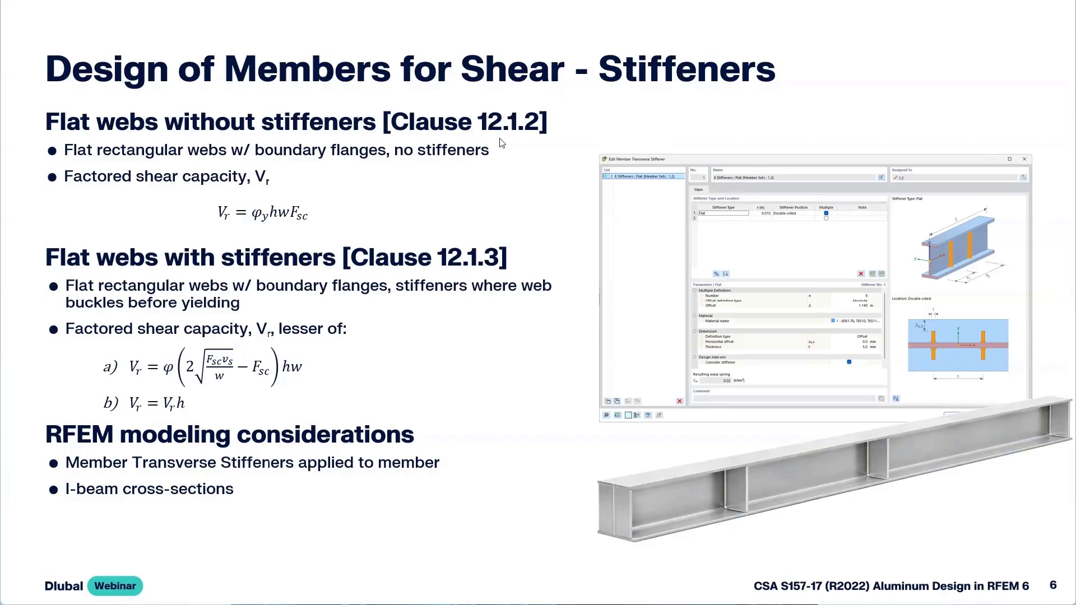
{"action": "left_click", "coordinate": [500, 144]}
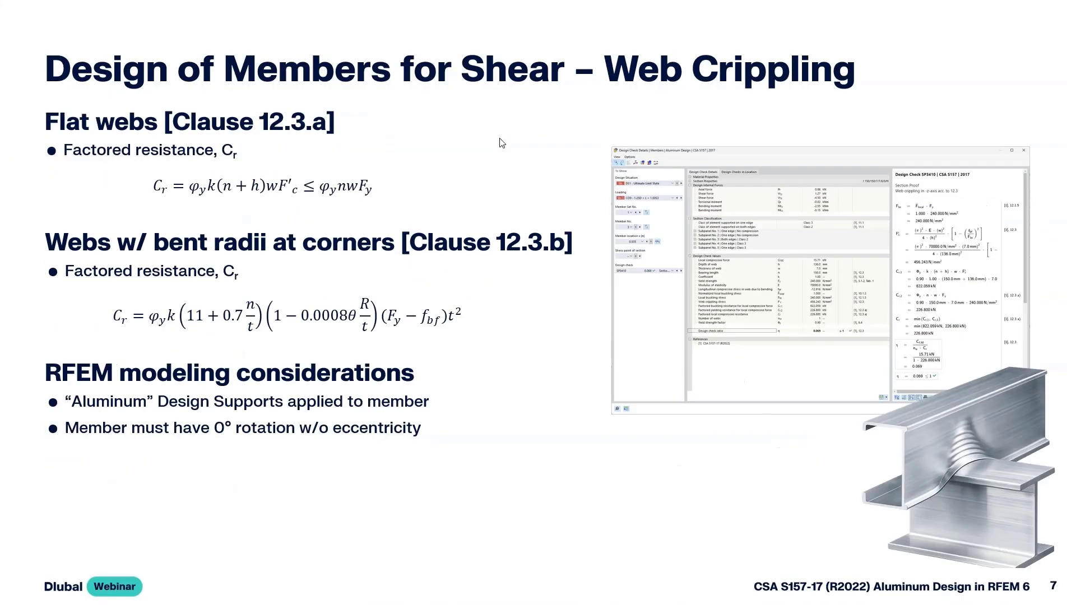
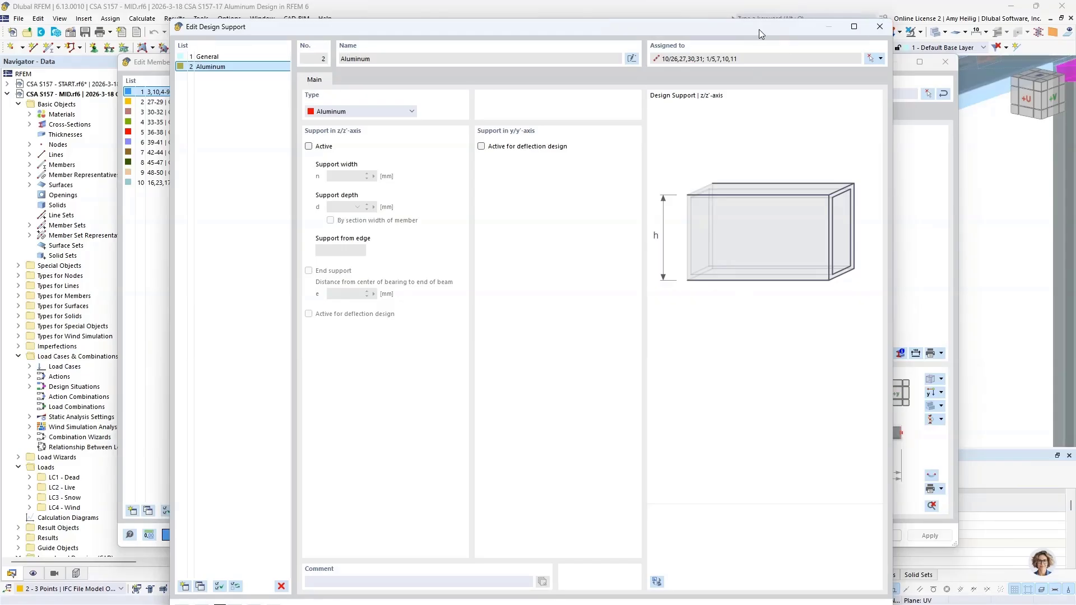
Discard the edits to the Aluminum design support and reopen it from node 5
{"action": "left_click_drag", "start_coordinate": [759, 29], "coordinate": [756, 19]}
{"action": "left_click", "coordinate": [759, 598]}
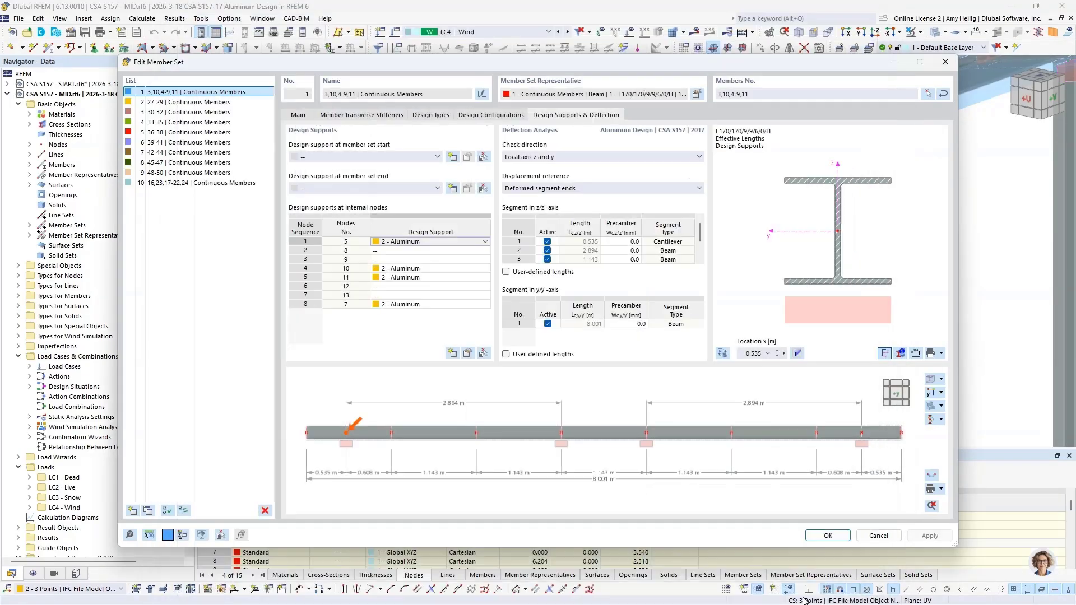
{"action": "left_click", "coordinate": [485, 242]}
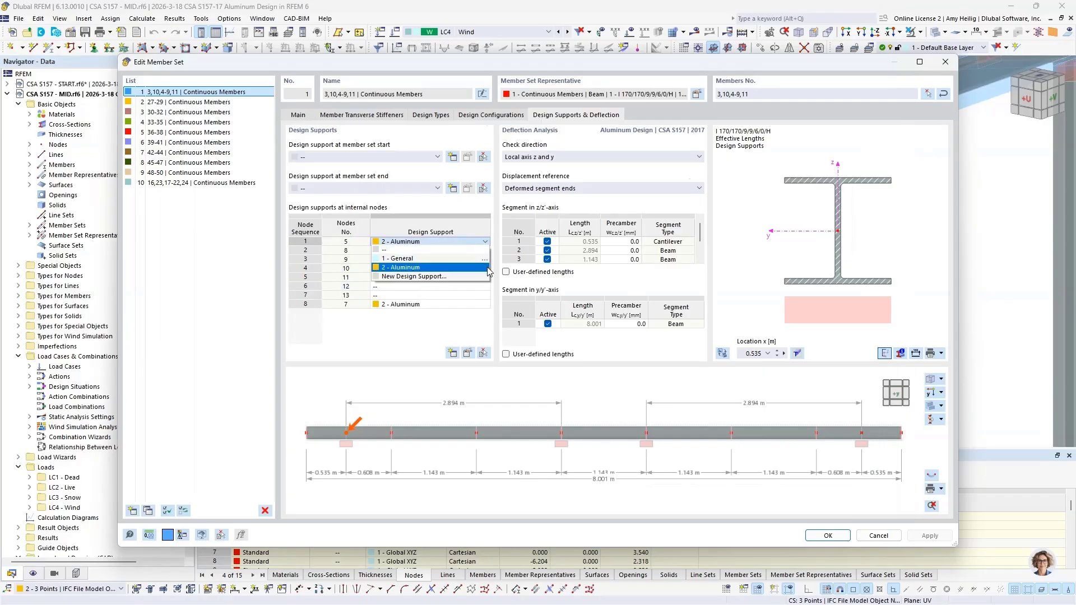
{"action": "left_click", "coordinate": [484, 268]}
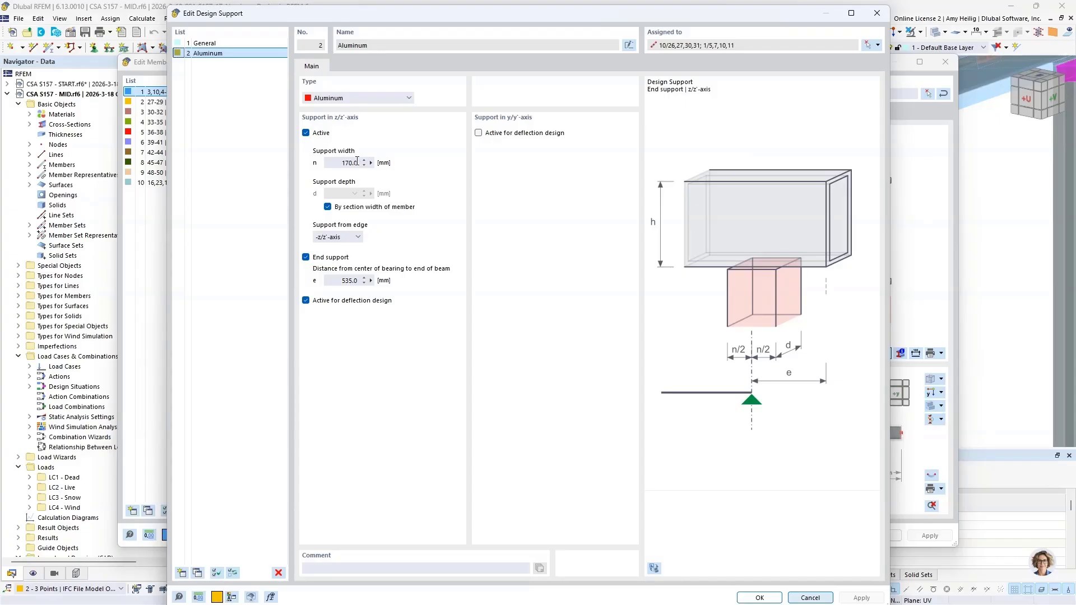
Review the support width, measure the bearing-to-beam-end distance starting at the column-top node, and cancel editing the design support
{"action": "left_click_drag", "start_coordinate": [340, 163], "coordinate": [384, 163]}
{"action": "left_click", "coordinate": [371, 281]}
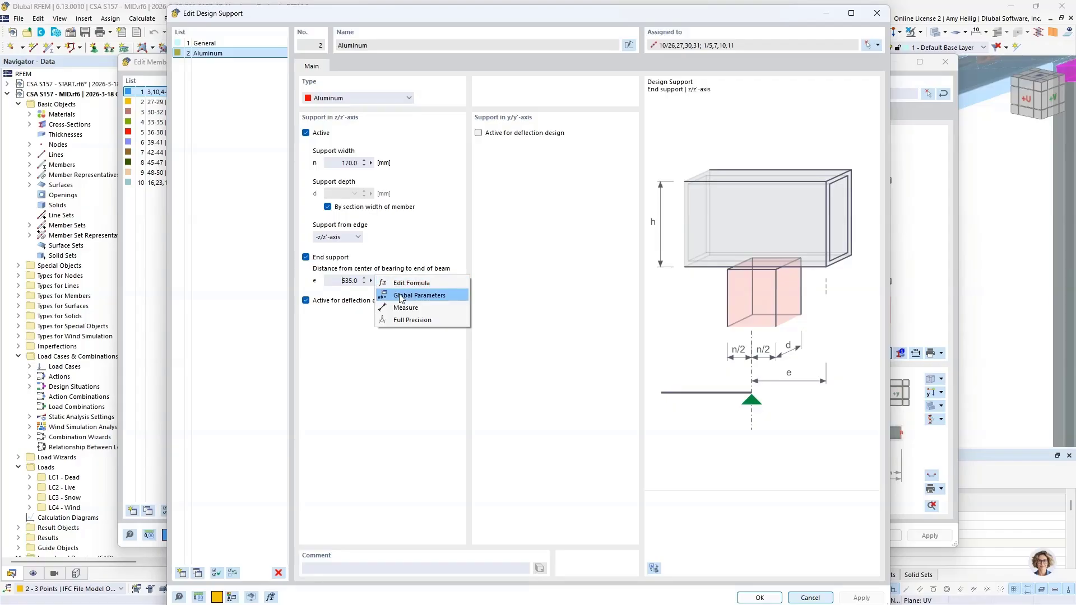
{"action": "left_click", "coordinate": [412, 309]}
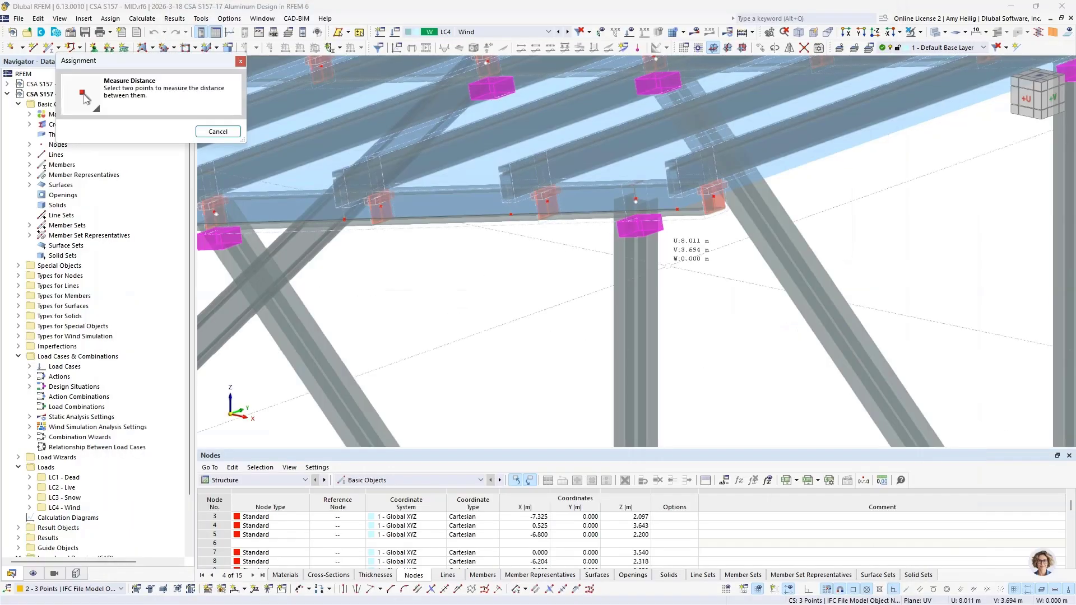
{"action": "left_click", "coordinate": [636, 200]}
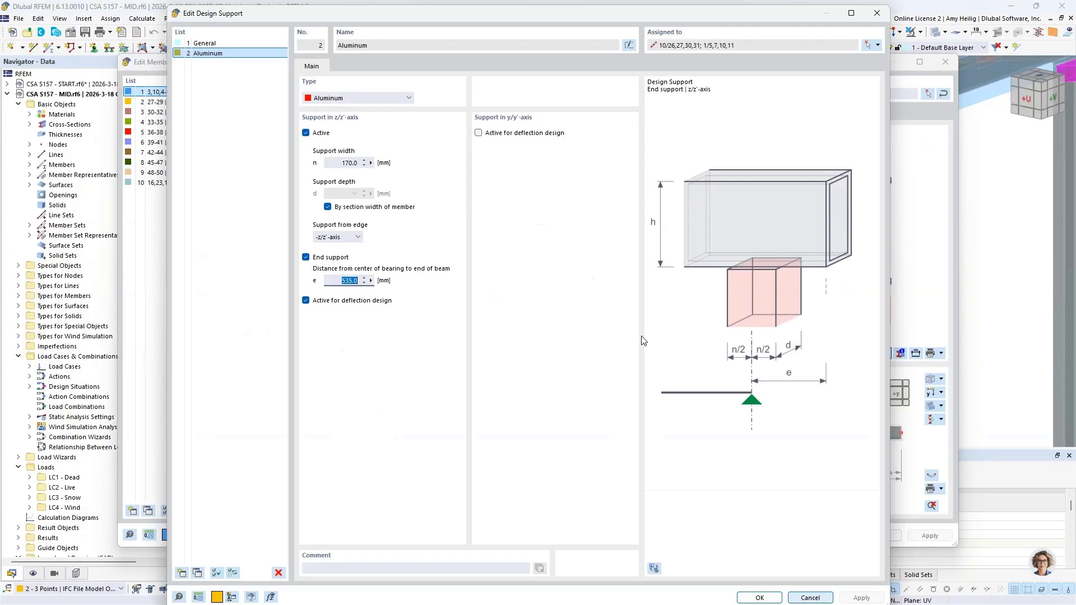
{"action": "left_click", "coordinate": [336, 280]}
{"action": "left_click", "coordinate": [811, 595]}
Check the Aluminum design supports assigned at nodes 10, 11 and 7, and cancel editing the member set
{"action": "left_click", "coordinate": [405, 268]}
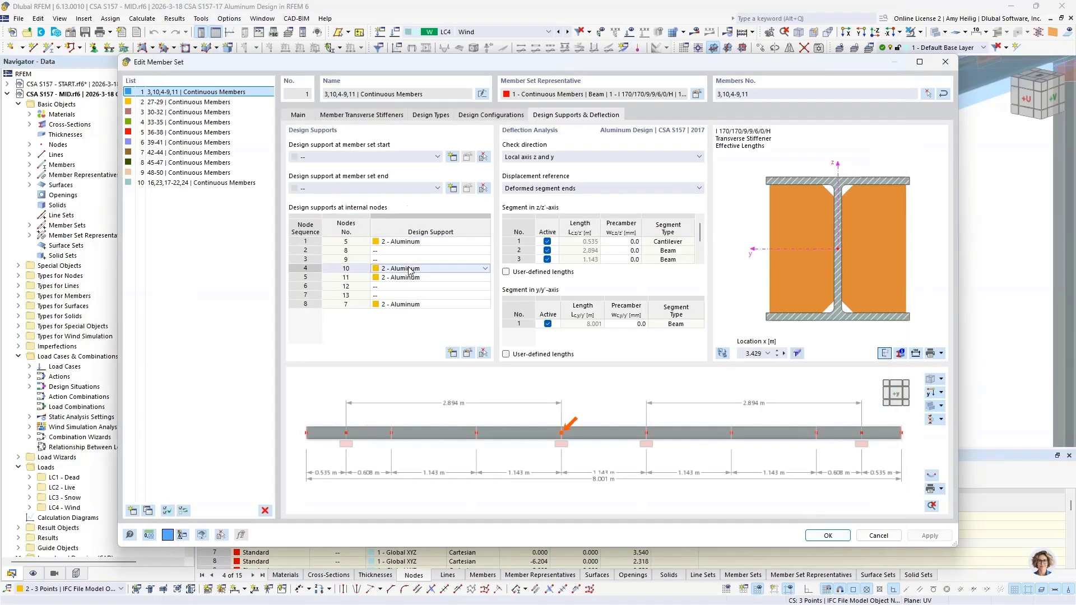
{"action": "left_click", "coordinate": [405, 277]}
{"action": "left_click", "coordinate": [405, 304]}
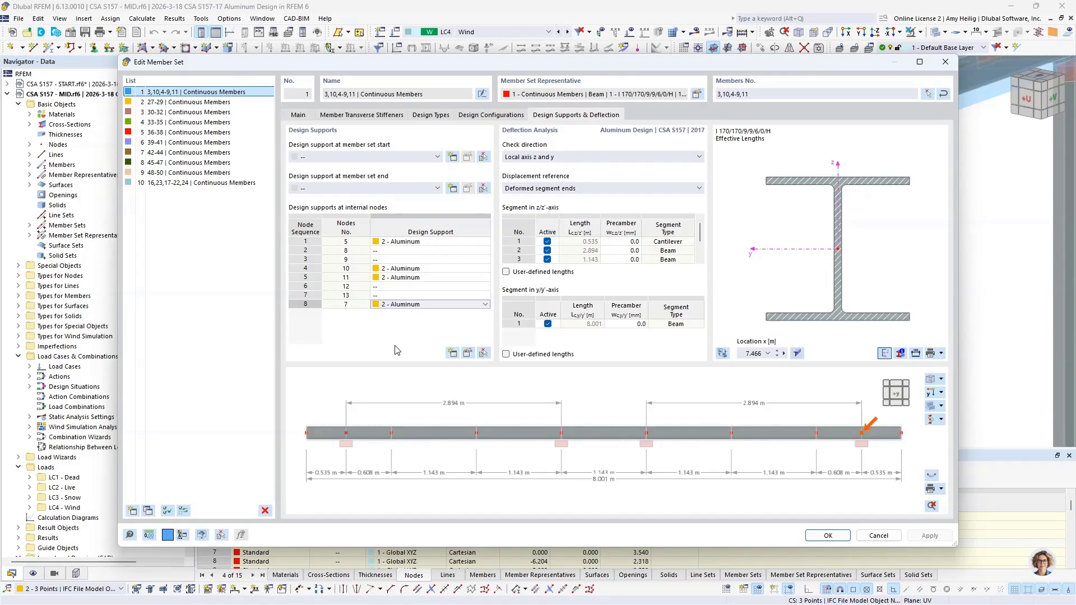
{"action": "left_click", "coordinate": [866, 534]}
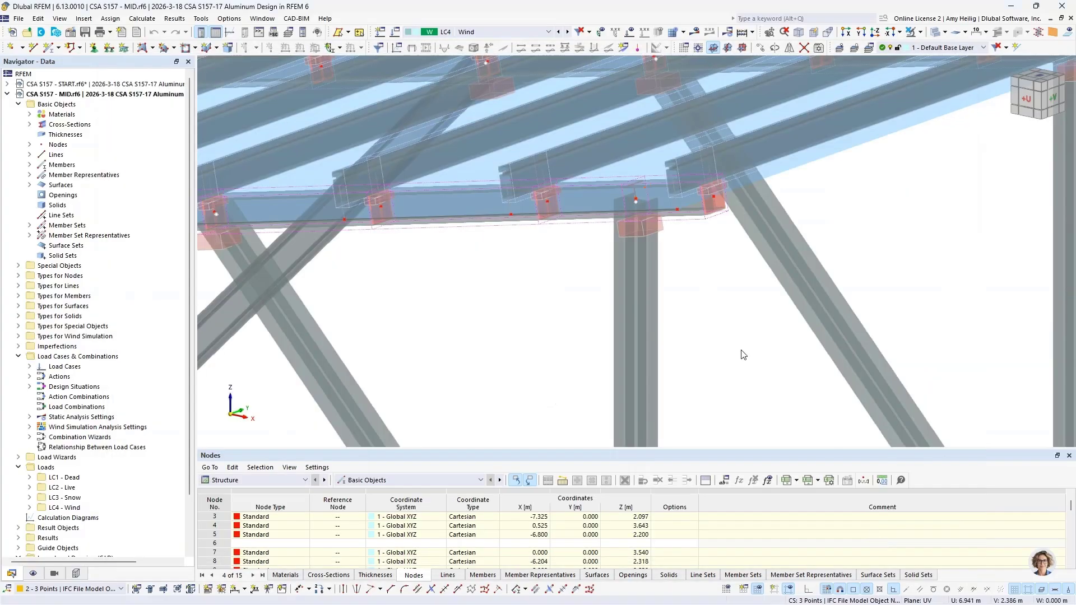
Display the loads of load case LC1 - Dead on the carport and examine the surface load on the roof
{"action": "scroll", "coordinate": [732, 346], "scroll_direction": "down", "scroll_amount": 6}
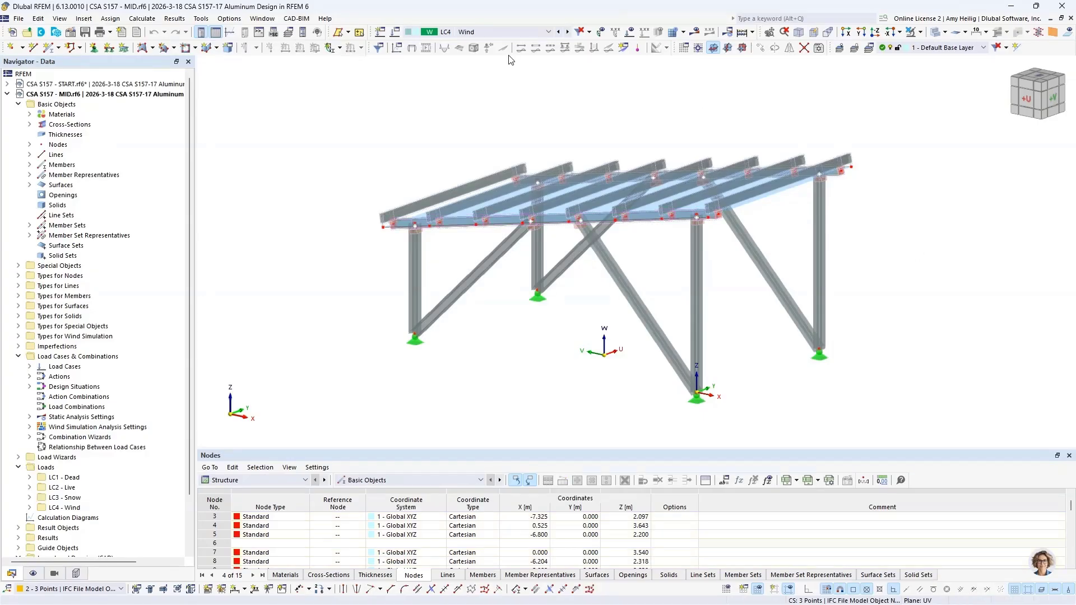
{"action": "left_click", "coordinate": [503, 33]}
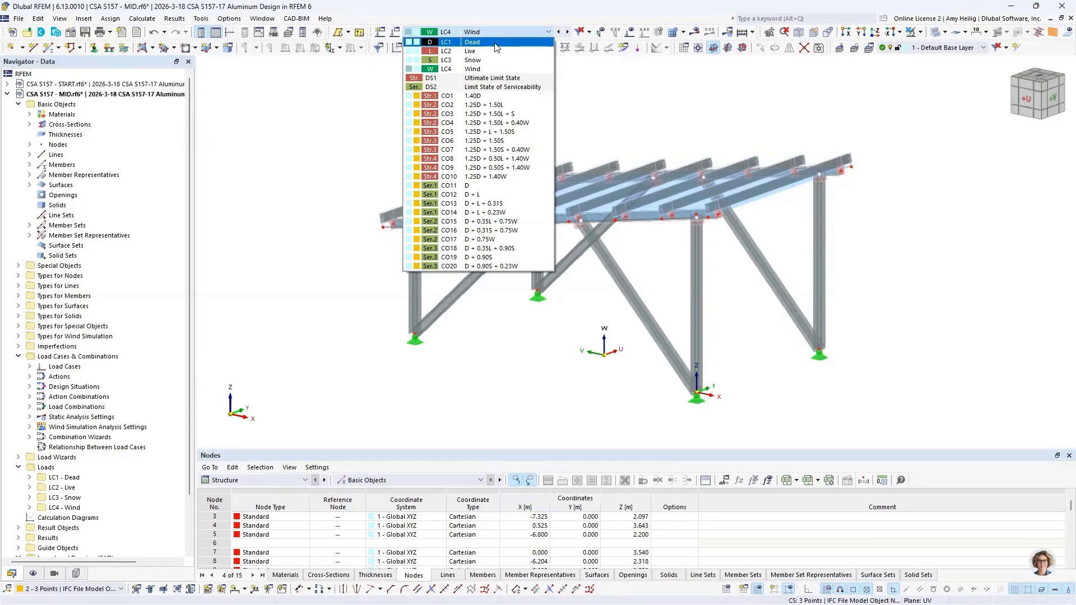
{"action": "left_click", "coordinate": [496, 43]}
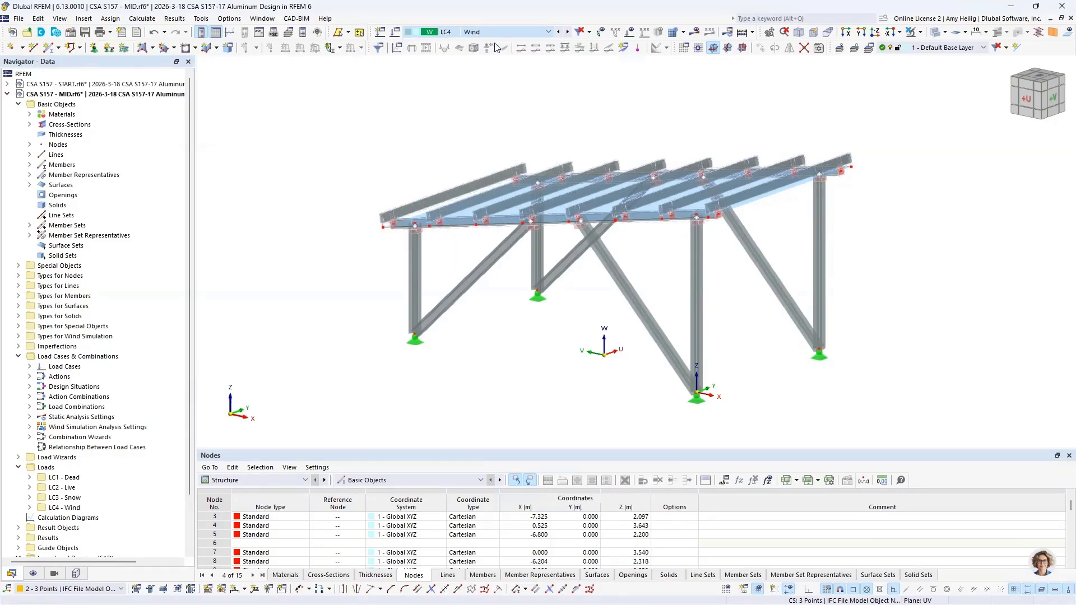
{"action": "left_click", "coordinate": [631, 33]}
{"action": "middle_click_drag", "start_coordinate": [542, 149], "coordinate": [626, 125]}
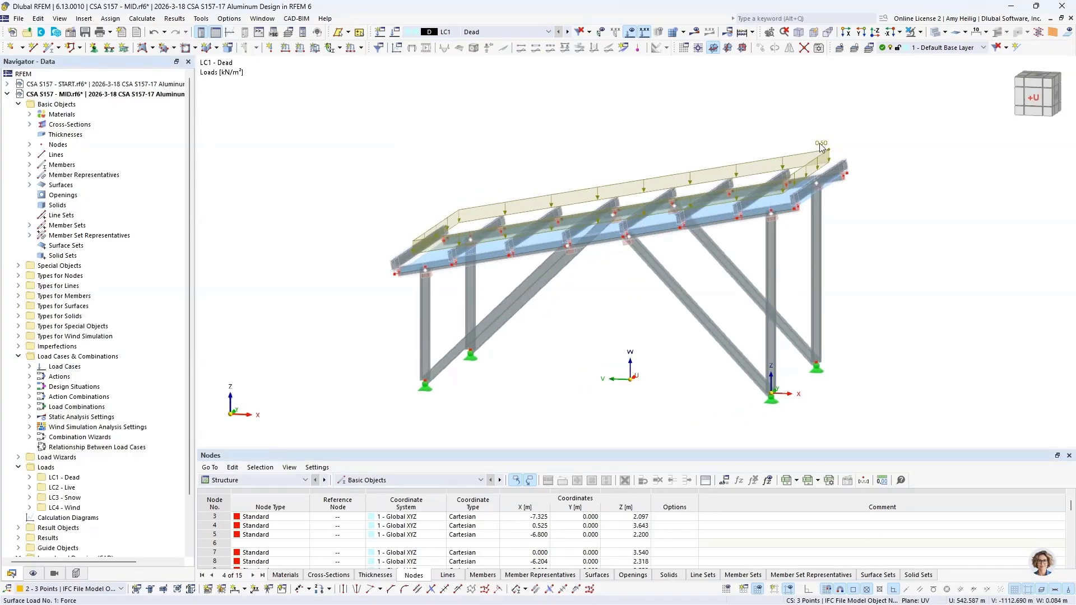
{"action": "middle_click_drag", "start_coordinate": [821, 147], "coordinate": [637, 146], "text": "ctrl"}
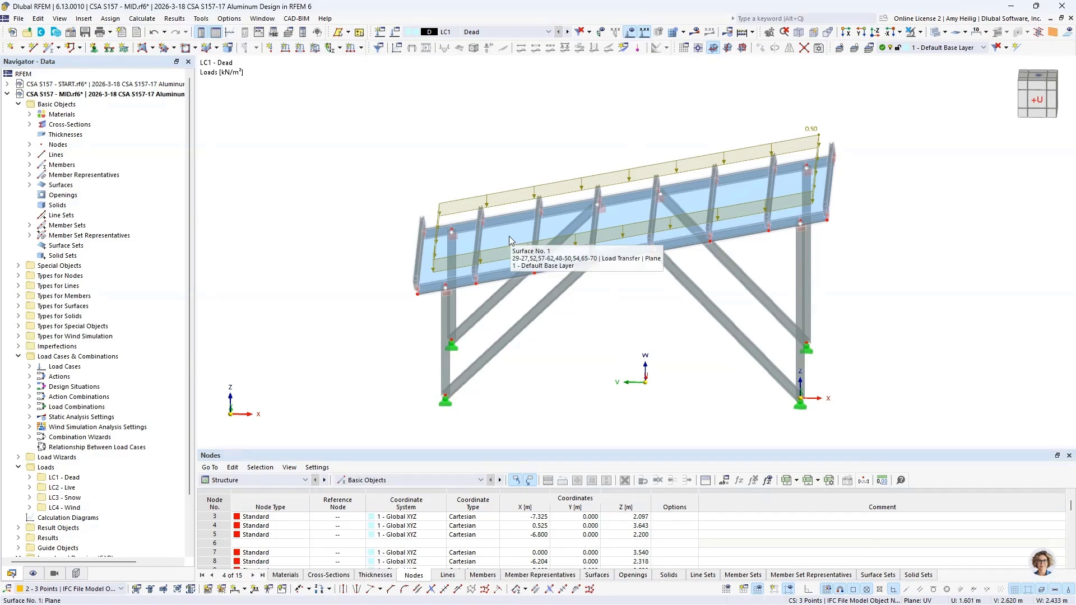
Show the loads from the load transfer surface and examine how the dead load is distributed to the roof members
{"action": "left_click", "coordinate": [34, 573]}
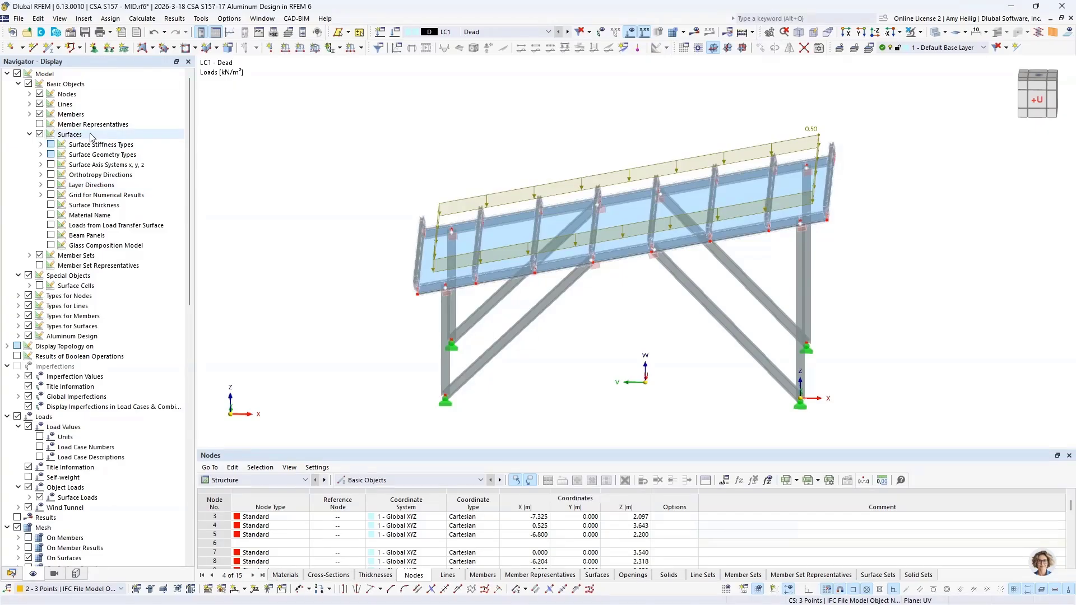
{"action": "left_click", "coordinate": [51, 226]}
{"action": "left_click", "coordinate": [51, 225]}
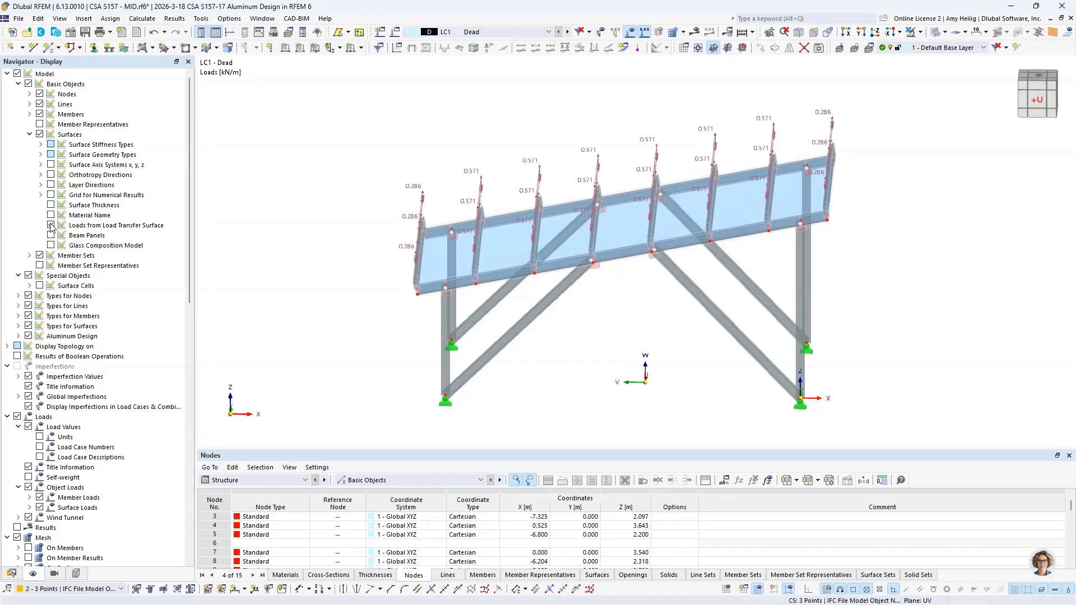
{"action": "middle_click_drag", "start_coordinate": [579, 319], "coordinate": [543, 351]}
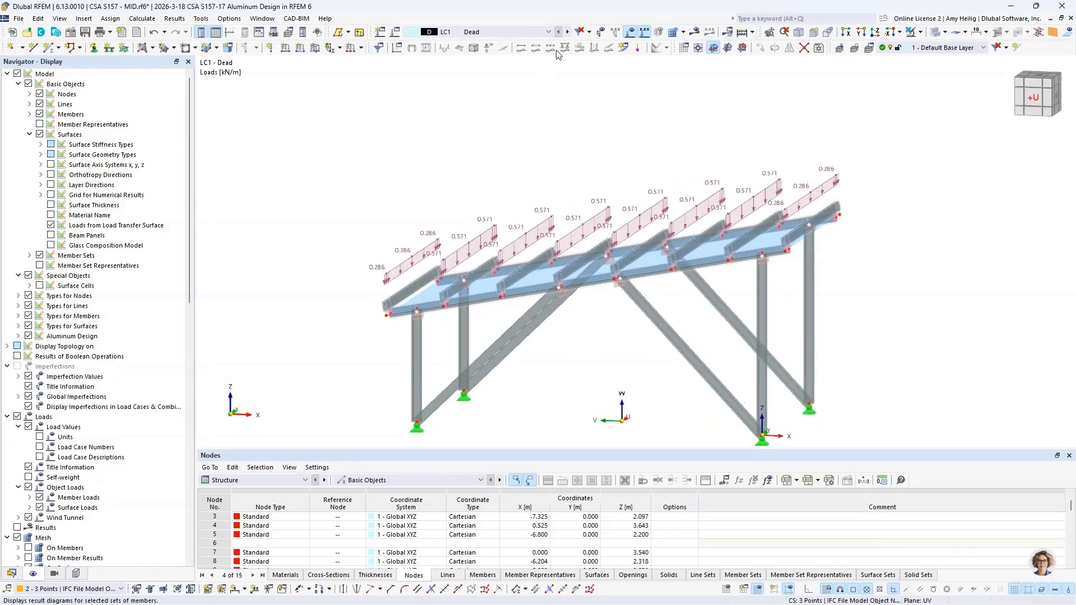
Review the transferred member loads for LC2 - Live and LC3 - Snow, and return to the surface load display
{"action": "left_click", "coordinate": [567, 32]}
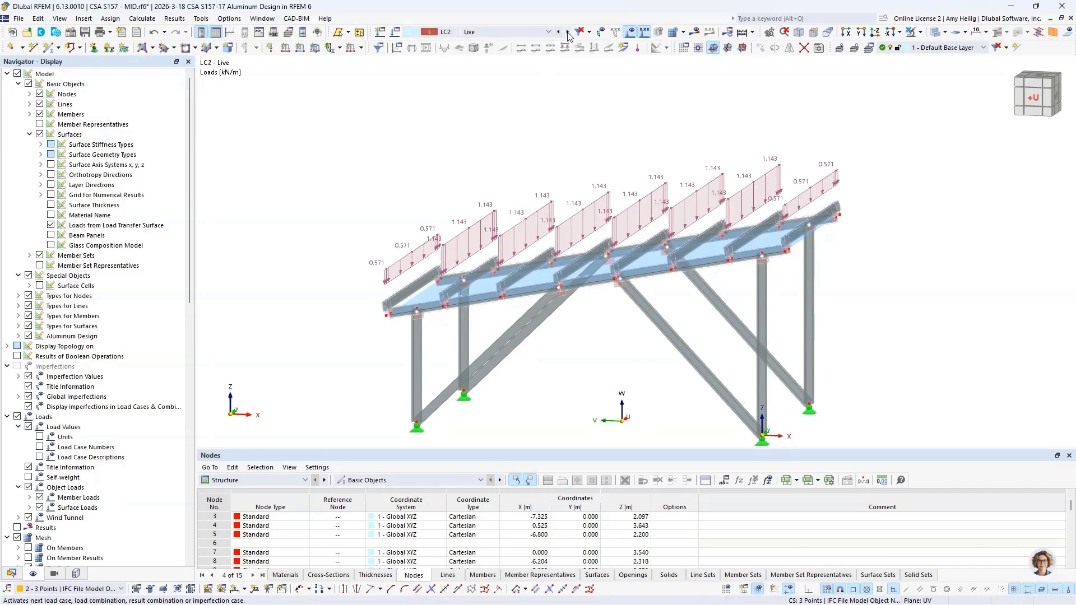
{"action": "left_click", "coordinate": [567, 32]}
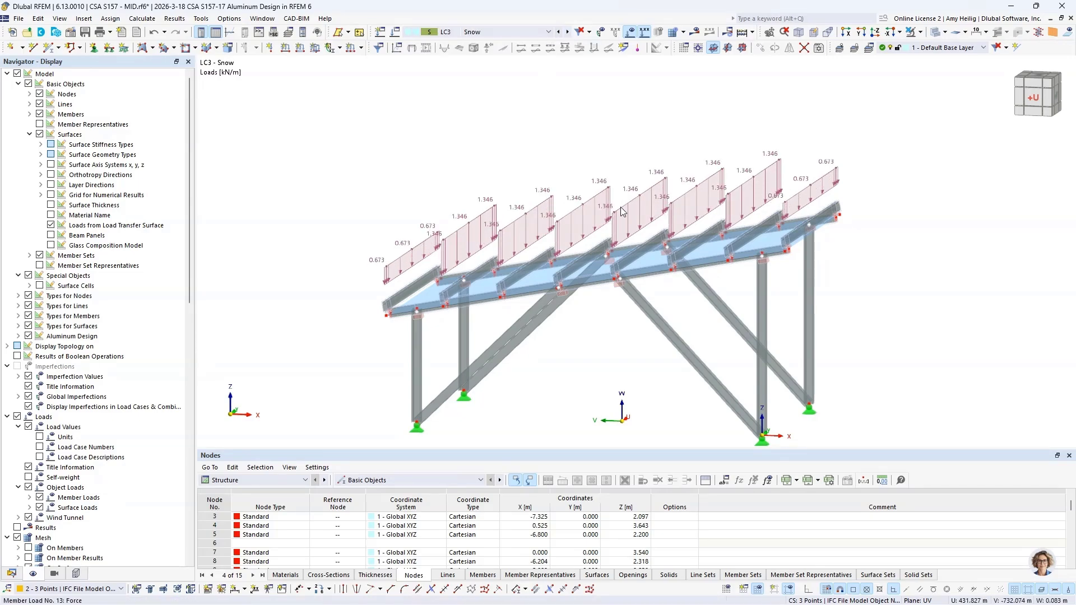
{"action": "left_click", "coordinate": [50, 226]}
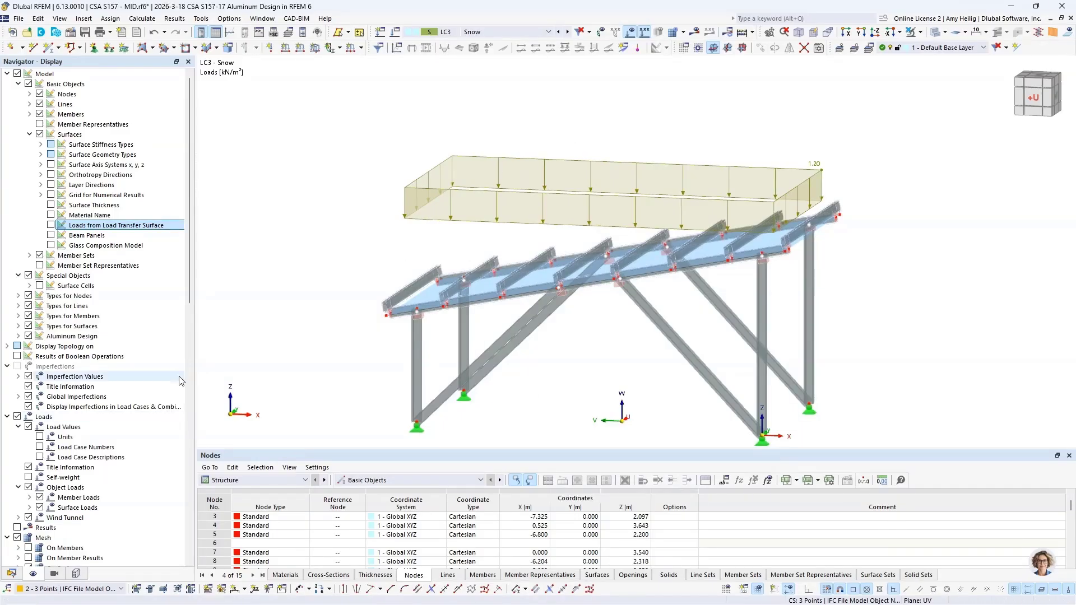
Review the available load wizards in the model data, with the load cases and combinations folder collapsed
{"action": "left_click", "coordinate": [10, 573]}
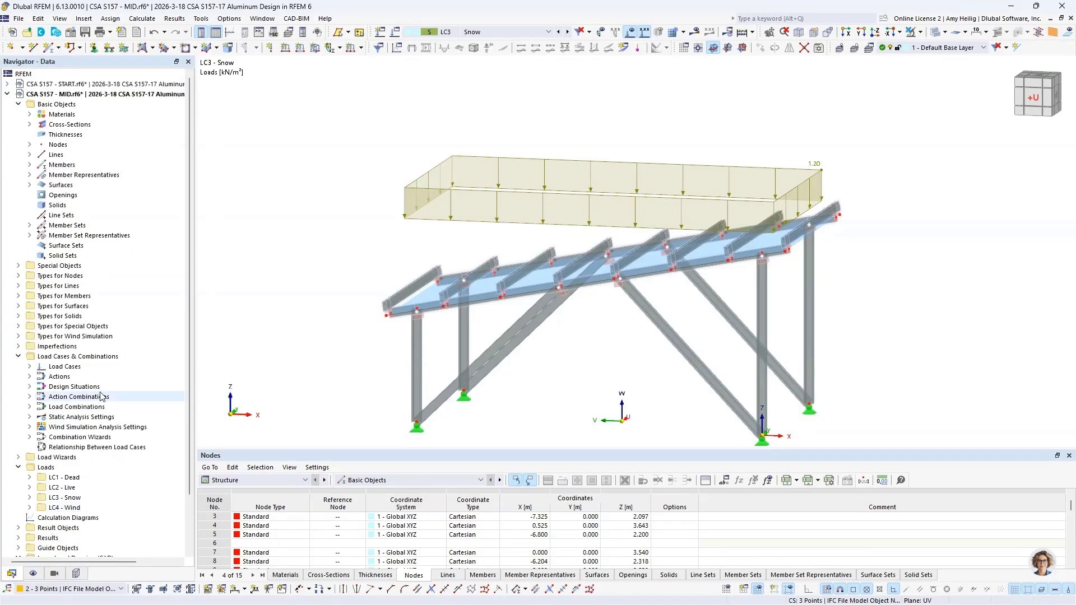
{"action": "left_click", "coordinate": [18, 356]}
{"action": "left_click", "coordinate": [18, 367]}
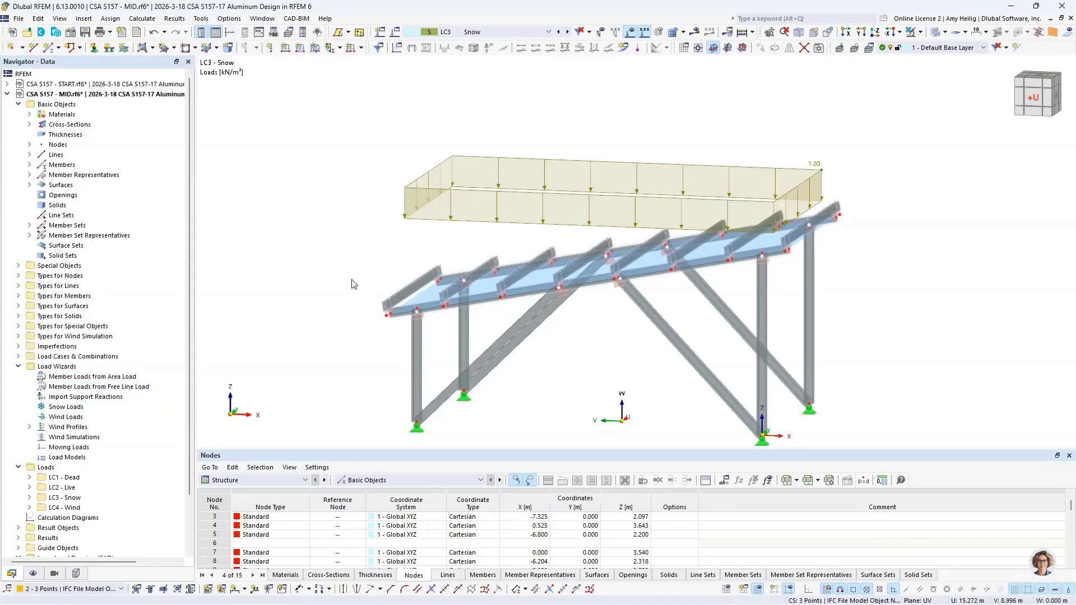
Display load case LC4 - Wind and examine the wind tunnel and inflow velocity profile from the opposite side
{"action": "left_click", "coordinate": [567, 33]}
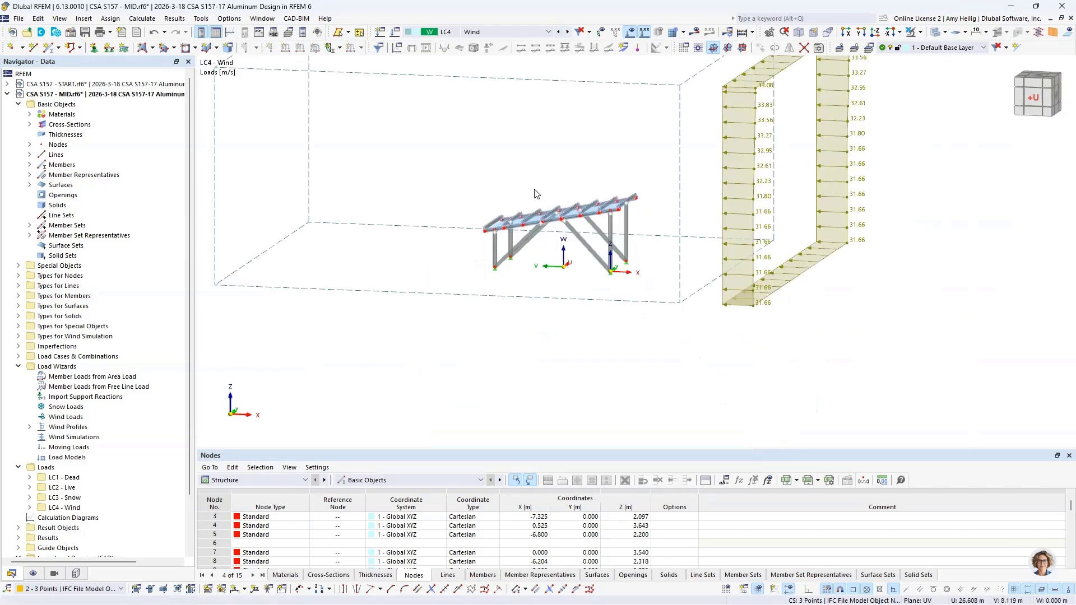
{"action": "scroll", "coordinate": [535, 194], "scroll_direction": "down", "scroll_amount": 3}
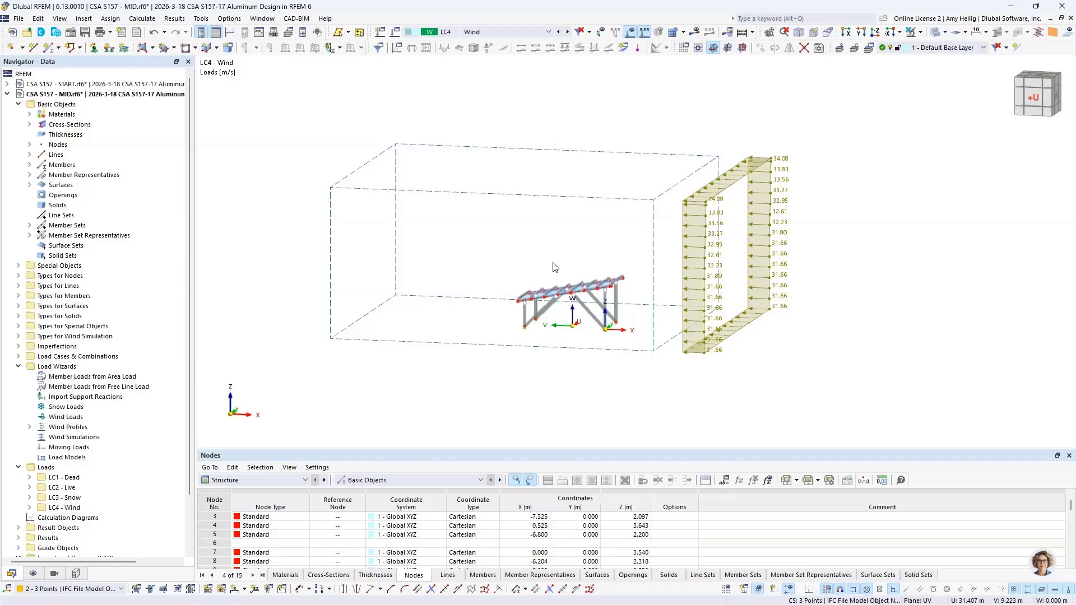
{"action": "middle_click_drag", "start_coordinate": [791, 286], "coordinate": [452, 304], "text": "ctrl"}
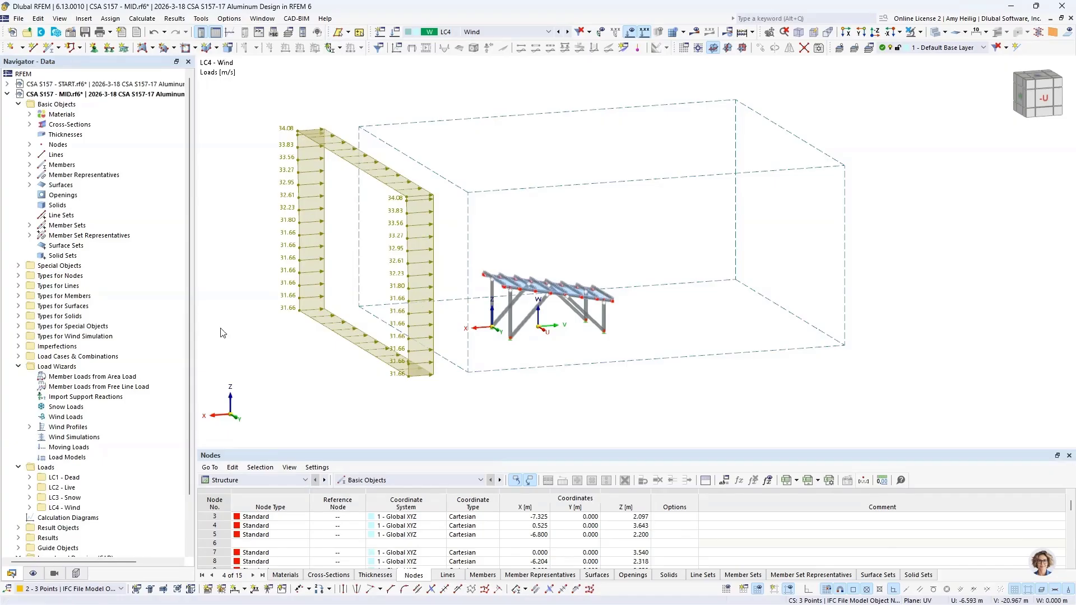
Check the file formats available for importing a model, including IFC, without importing anything
{"action": "left_click", "coordinate": [18, 18]}
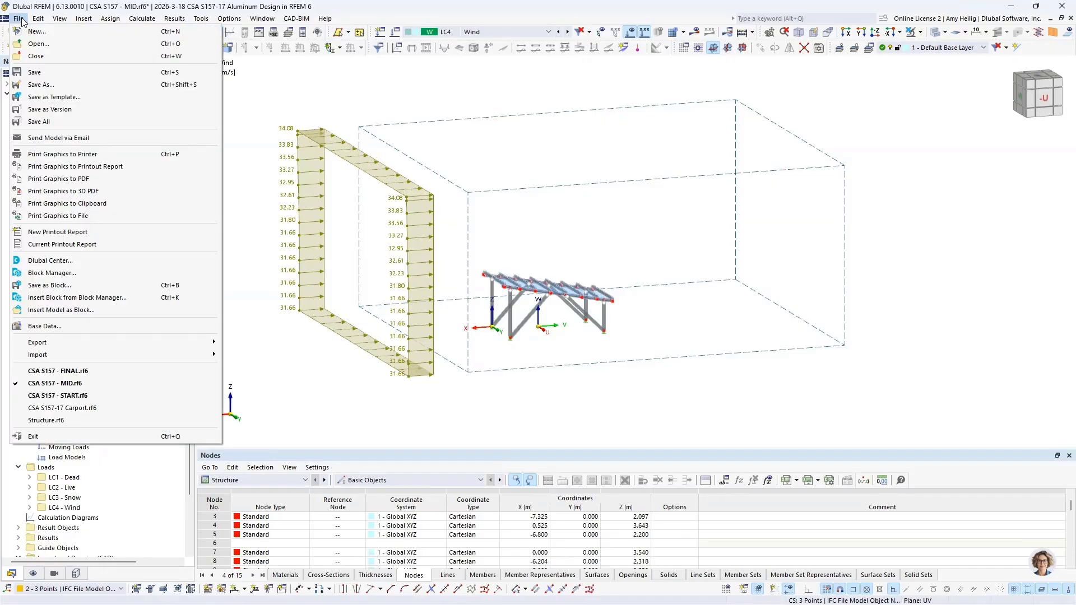
{"action": "mouse_move", "coordinate": [77, 352]}
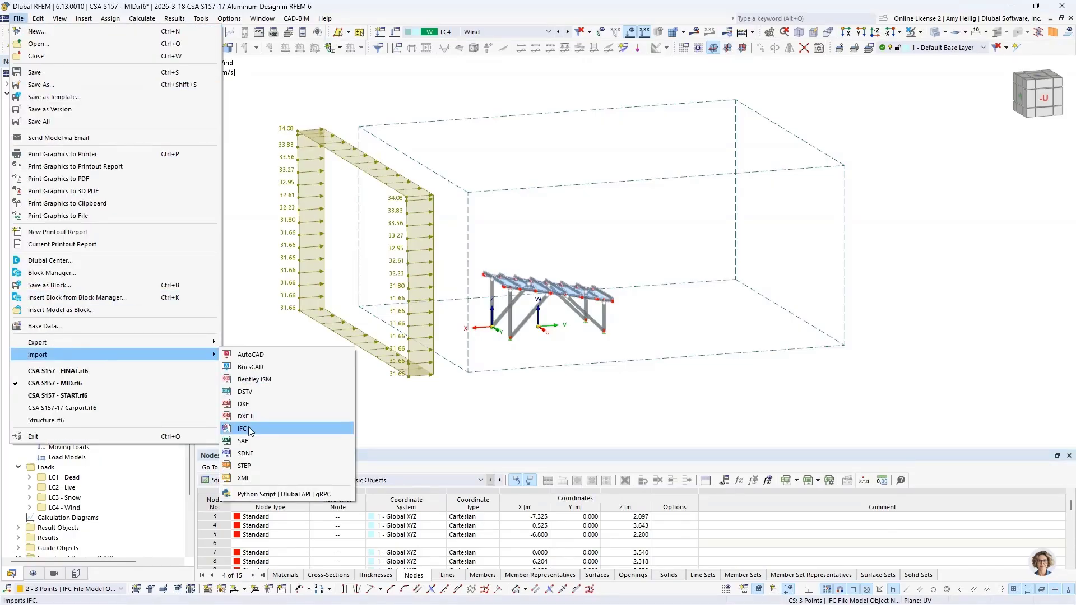
{"action": "left_click", "coordinate": [415, 421]}
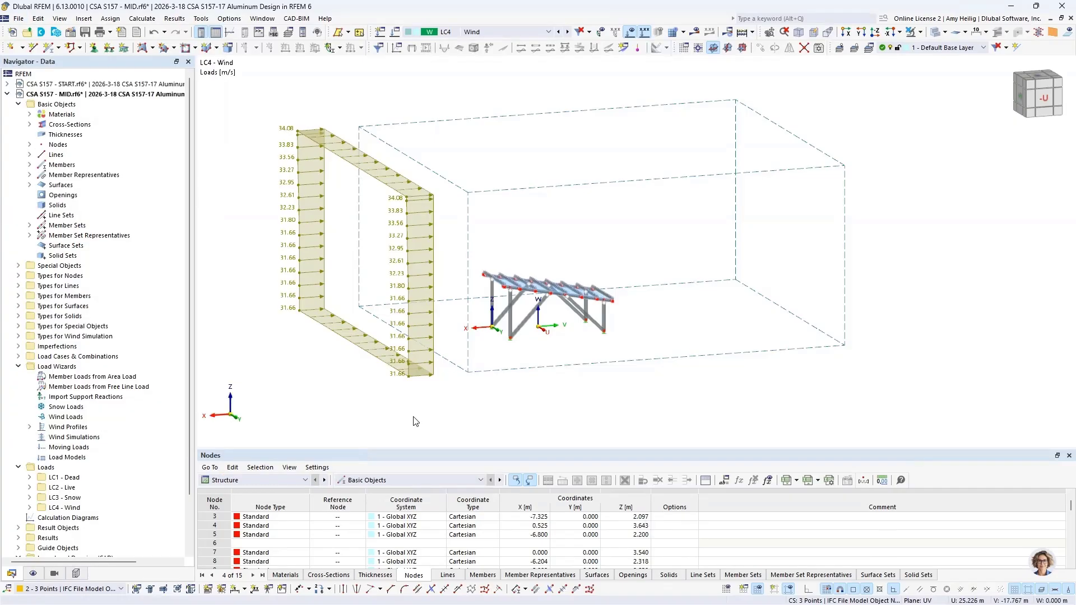
Show the IFC car model under the carport and examine it within the wind tunnel
{"action": "left_click", "coordinate": [76, 573]}
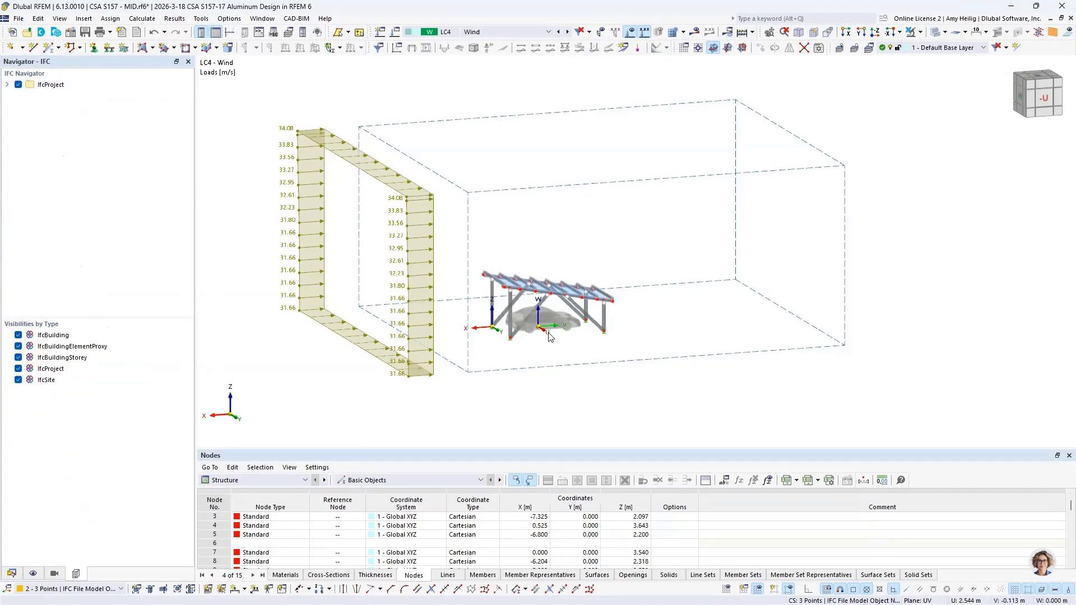
{"action": "scroll", "coordinate": [547, 323], "scroll_direction": "up", "scroll_amount": 5}
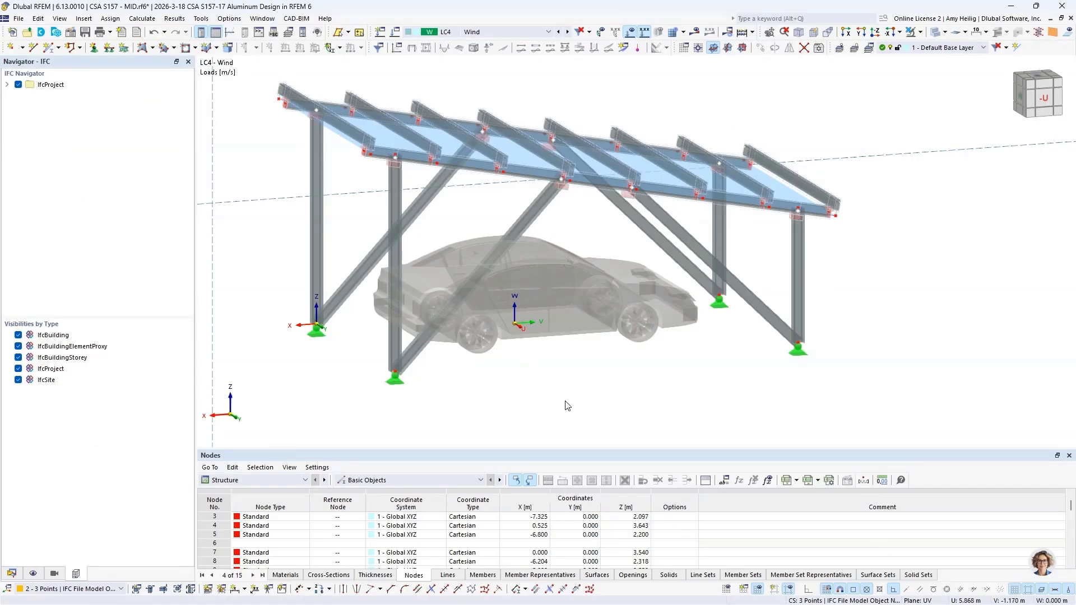
{"action": "scroll", "coordinate": [564, 402], "scroll_direction": "down", "scroll_amount": 5}
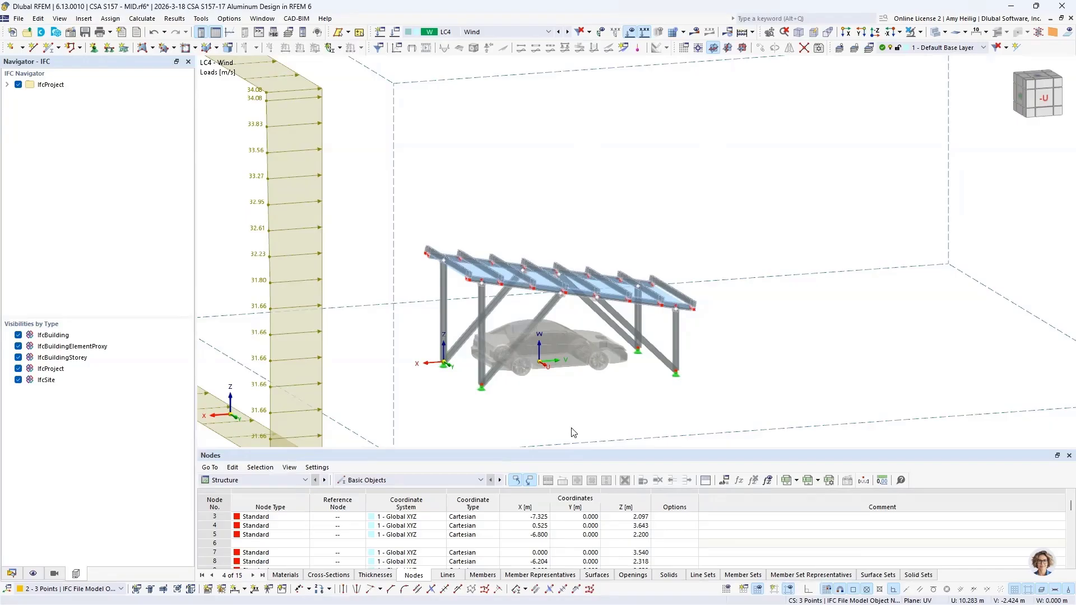
{"action": "middle_click_drag", "start_coordinate": [455, 404], "coordinate": [485, 402], "text": "ctrl"}
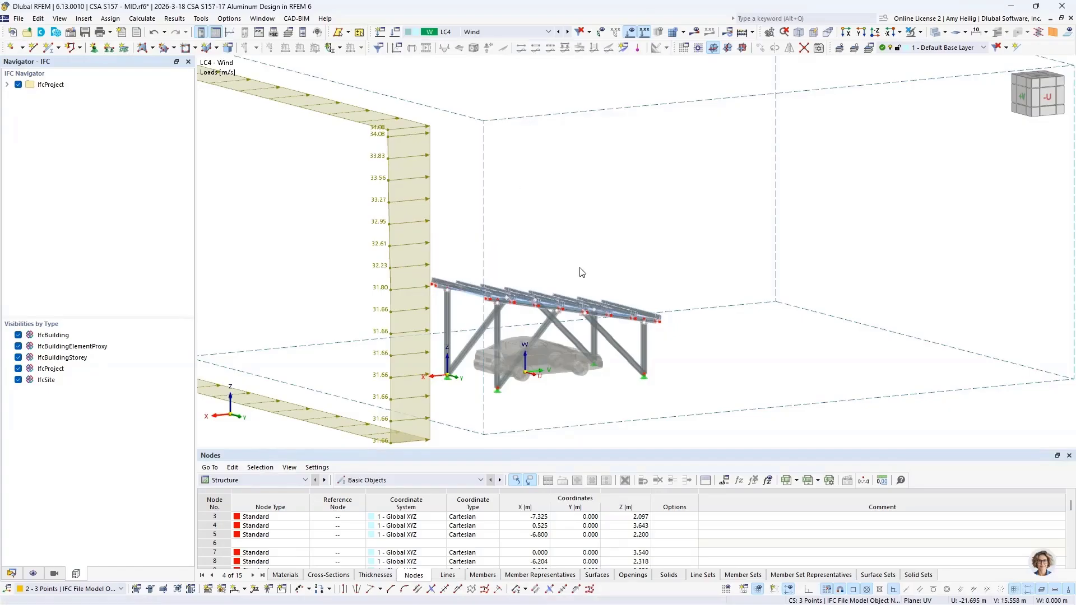
{"action": "scroll", "coordinate": [526, 271], "scroll_direction": "down", "scroll_amount": 4}
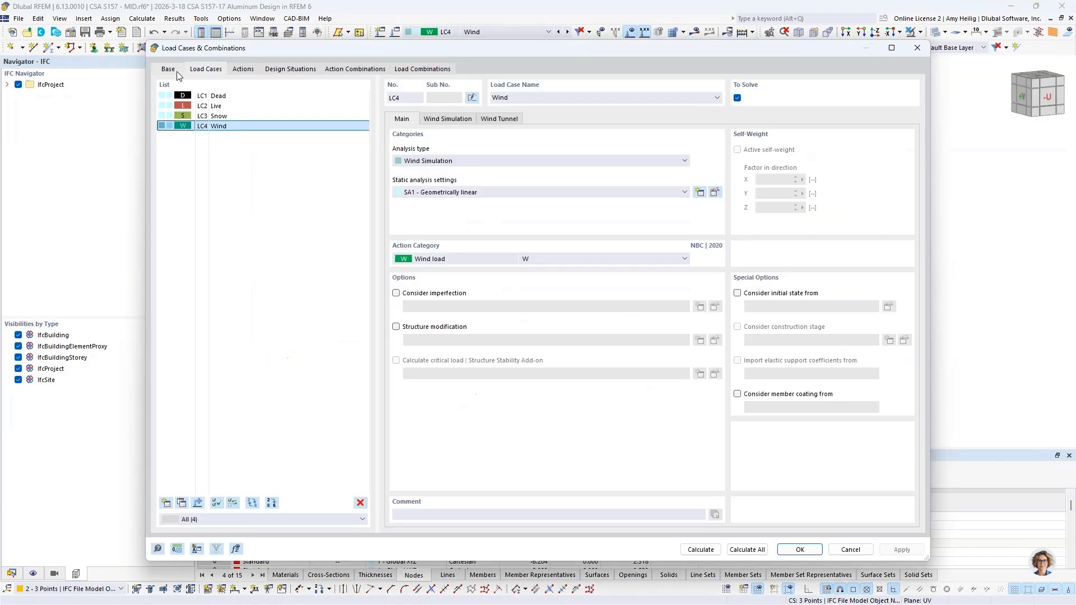
In the load cases and combinations settings, review the NBC 2020 standard and the ultimate and serviceability design situations
{"action": "left_click", "coordinate": [175, 69]}
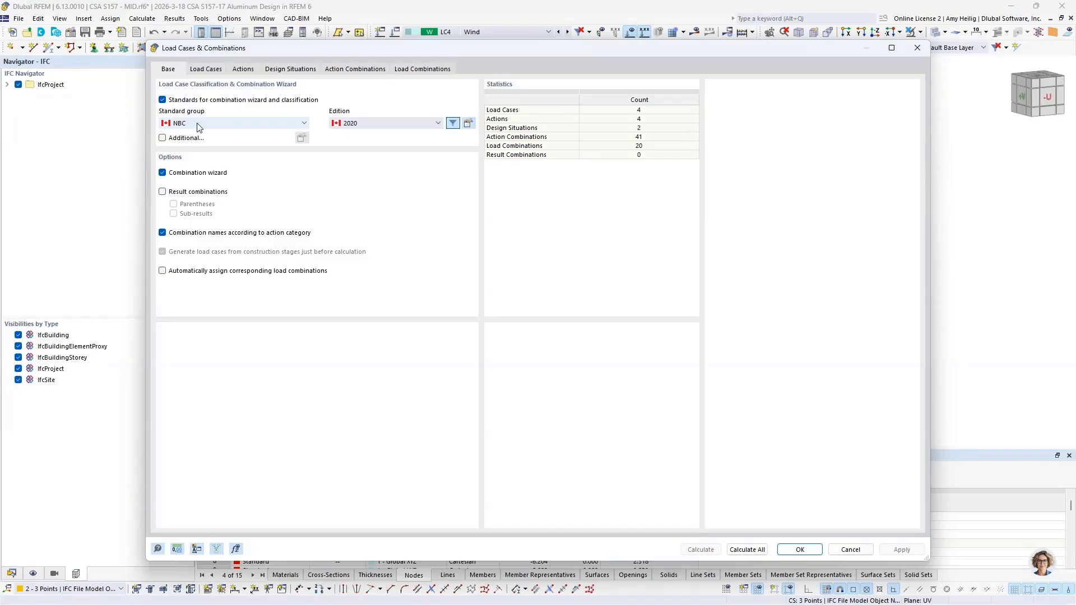
{"action": "left_click", "coordinate": [276, 69]}
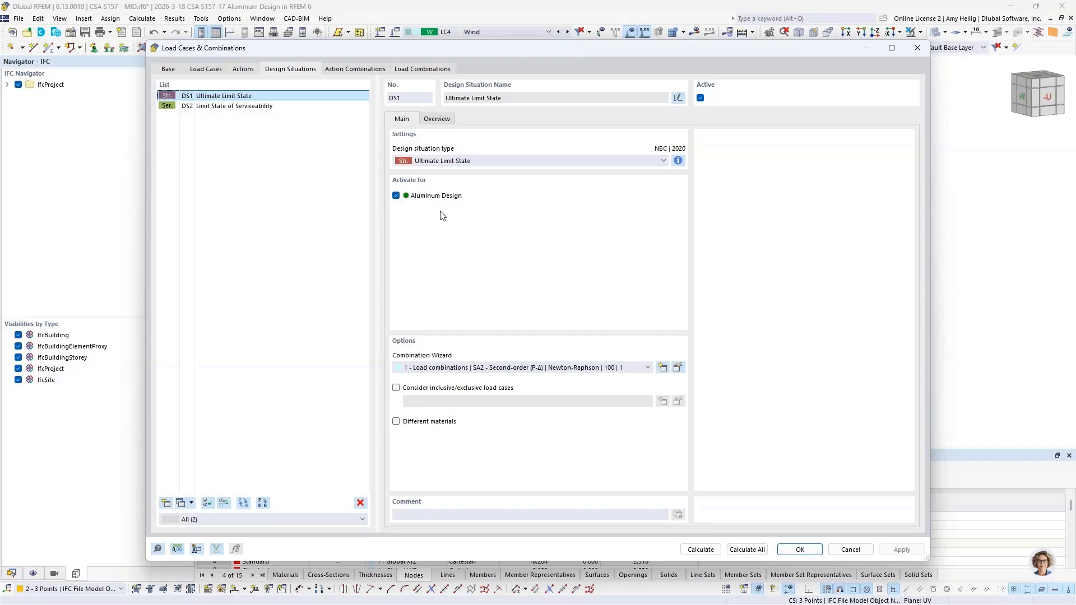
{"action": "left_click", "coordinate": [213, 106]}
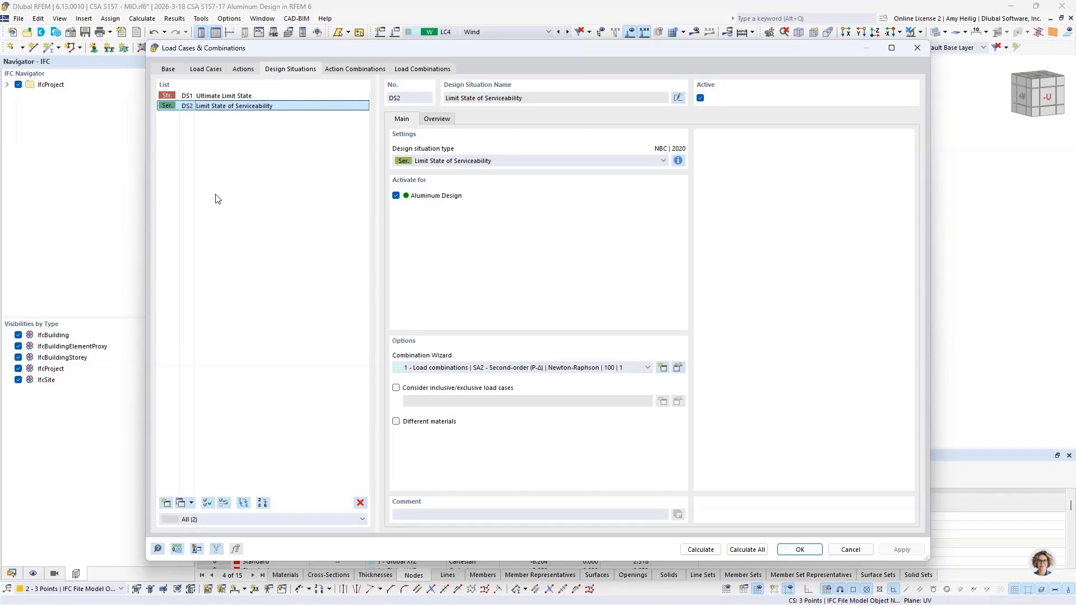
{"action": "left_click", "coordinate": [235, 96]}
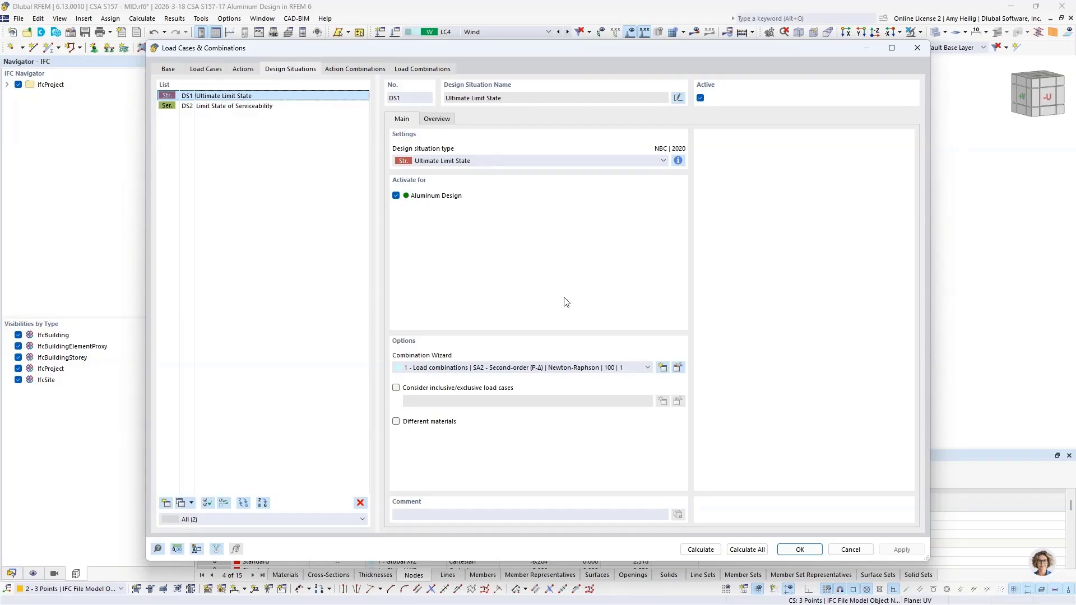
Open the Ultimate Limit State's combination wizard for editing and reselect SA2 - Second-order (P-Δ) as the static analysis settings
{"action": "left_click", "coordinate": [678, 368]}
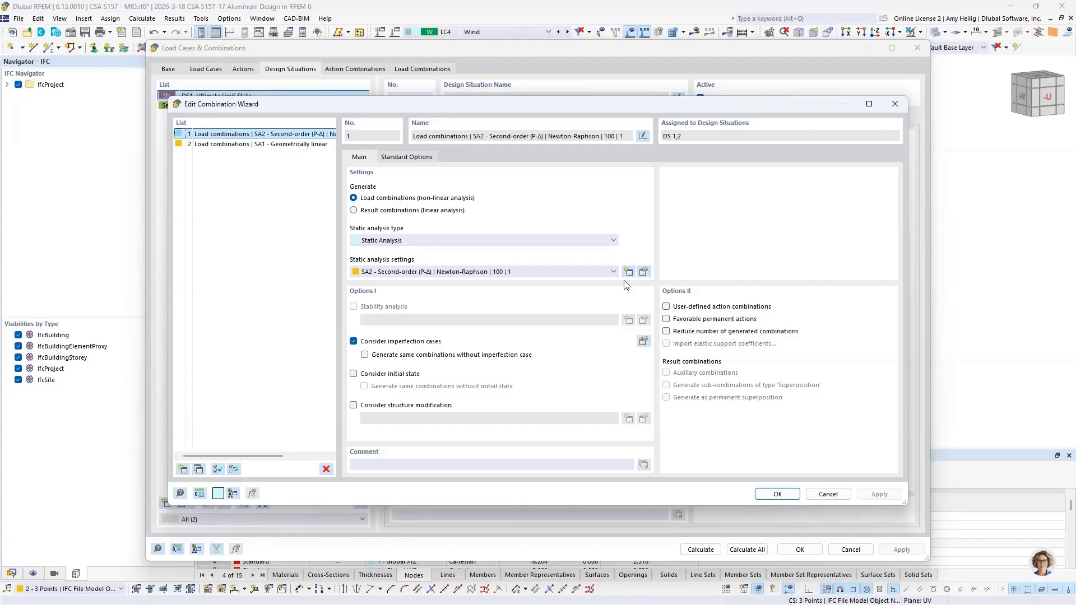
{"action": "left_click", "coordinate": [581, 273]}
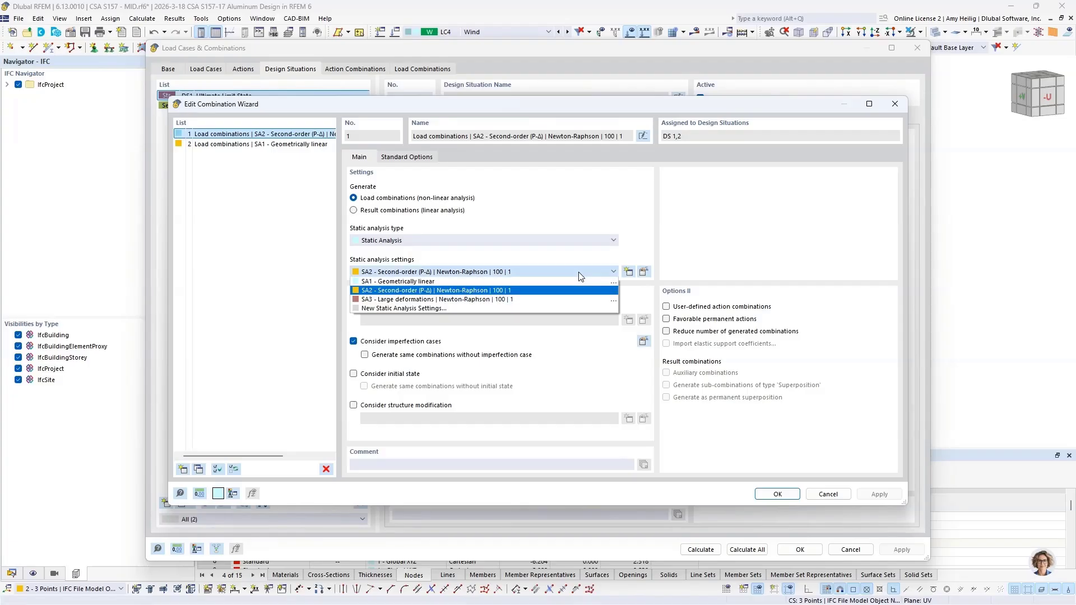
{"action": "left_click", "coordinate": [535, 291]}
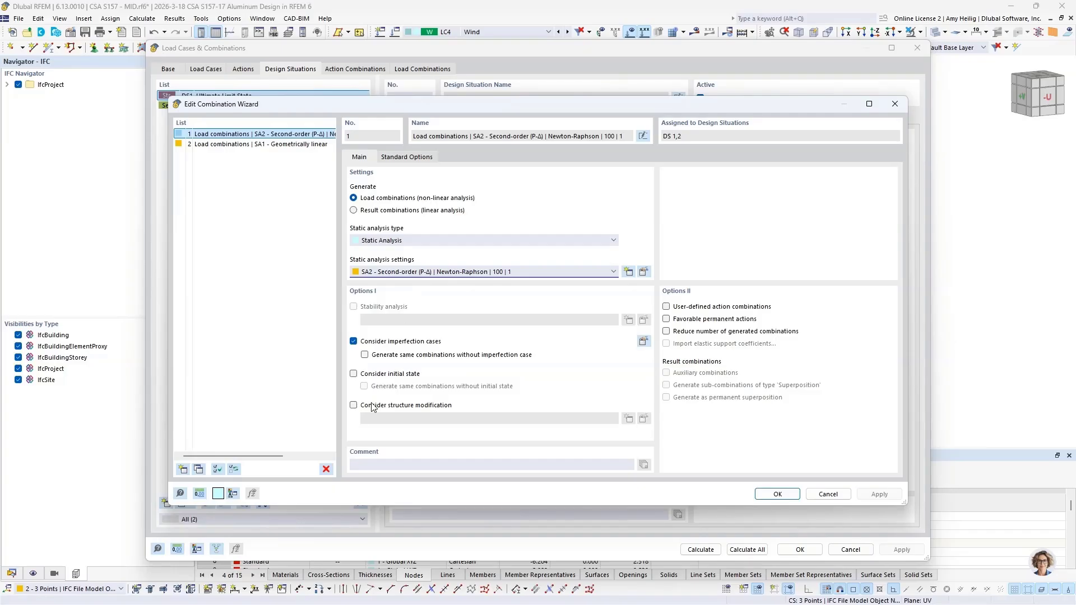
Enable structure modification for the second-order load combinations and create a new structure modification that modifies member stiffnesses
{"action": "left_click", "coordinate": [353, 405]}
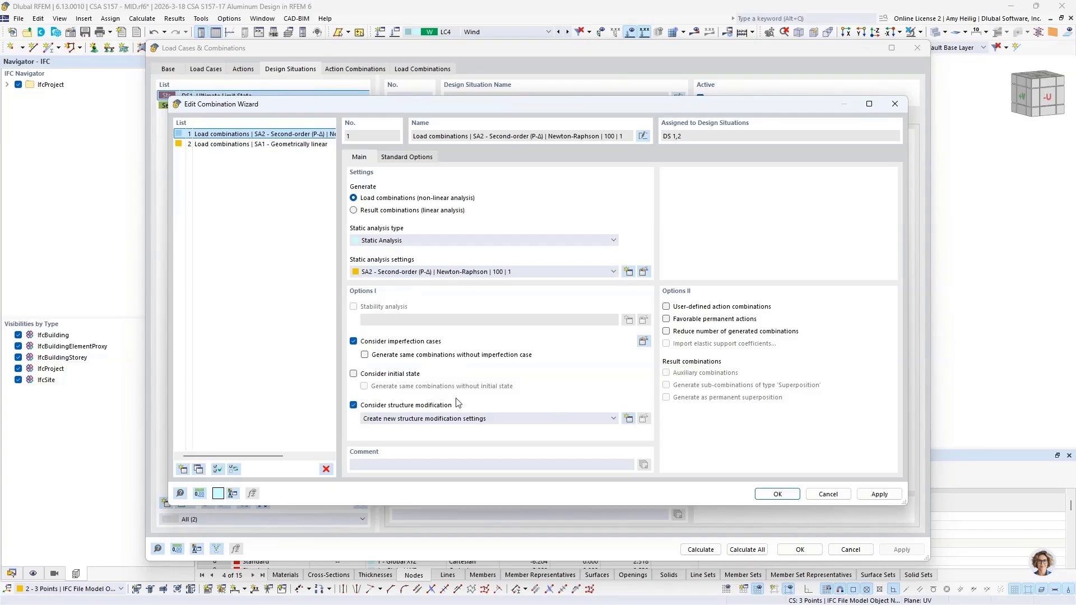
{"action": "left_click", "coordinate": [628, 419]}
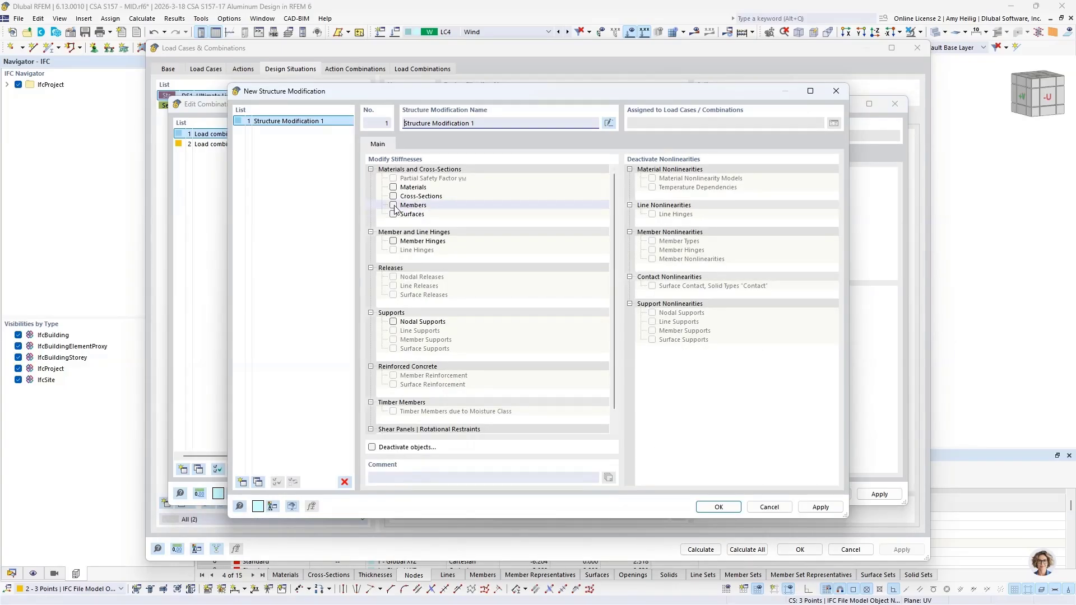
{"action": "left_click", "coordinate": [393, 205]}
{"action": "left_click", "coordinate": [413, 144]}
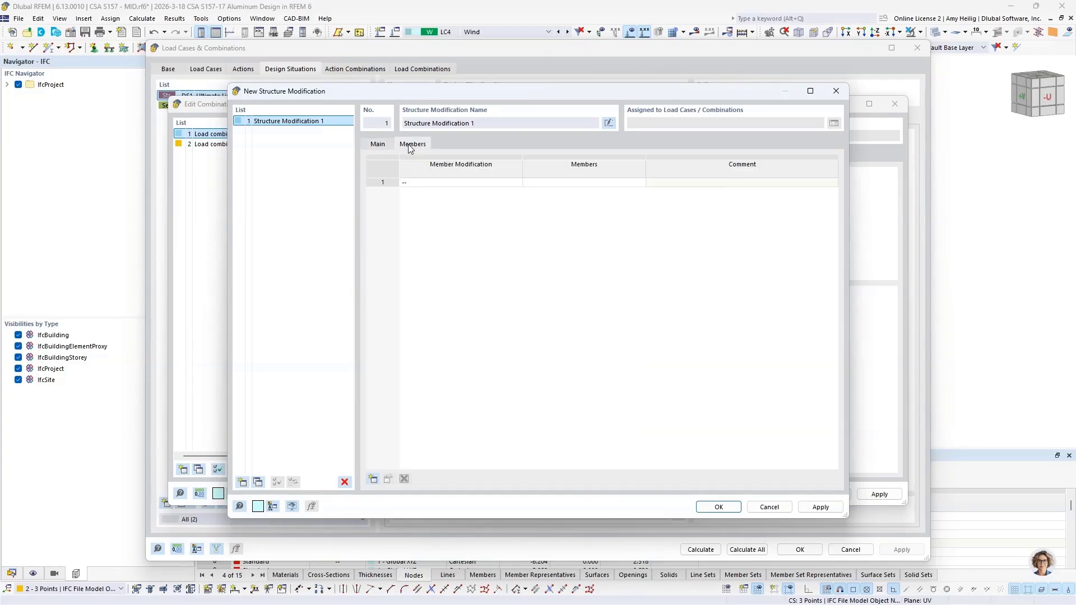
Add a new member stiffness modification of type CSA S157-17 8 | Aluminum Structures with iterative τ and 0.80 stiffness factors
{"action": "left_click", "coordinate": [489, 182]}
{"action": "left_click", "coordinate": [516, 183]}
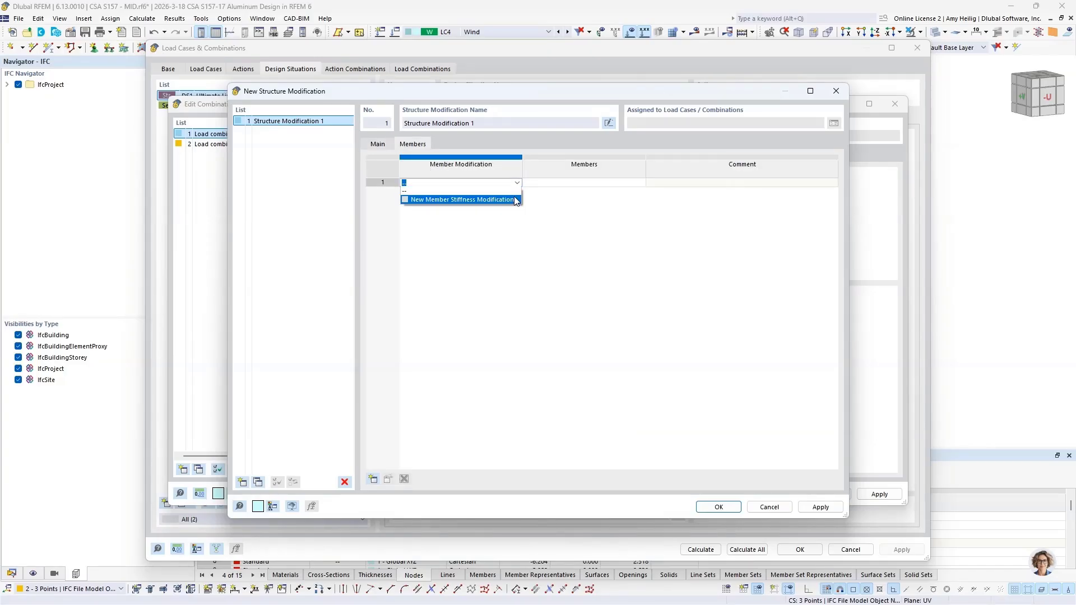
{"action": "left_click", "coordinate": [513, 200]}
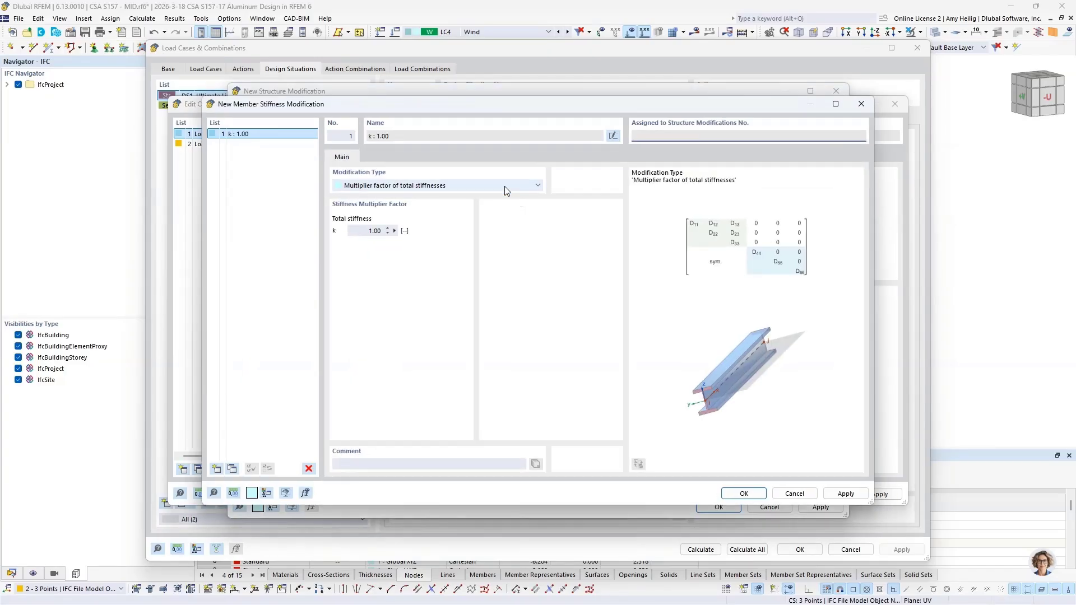
{"action": "left_click", "coordinate": [506, 186]}
{"action": "scroll", "coordinate": [500, 225], "scroll_direction": "down", "scroll_amount": 1}
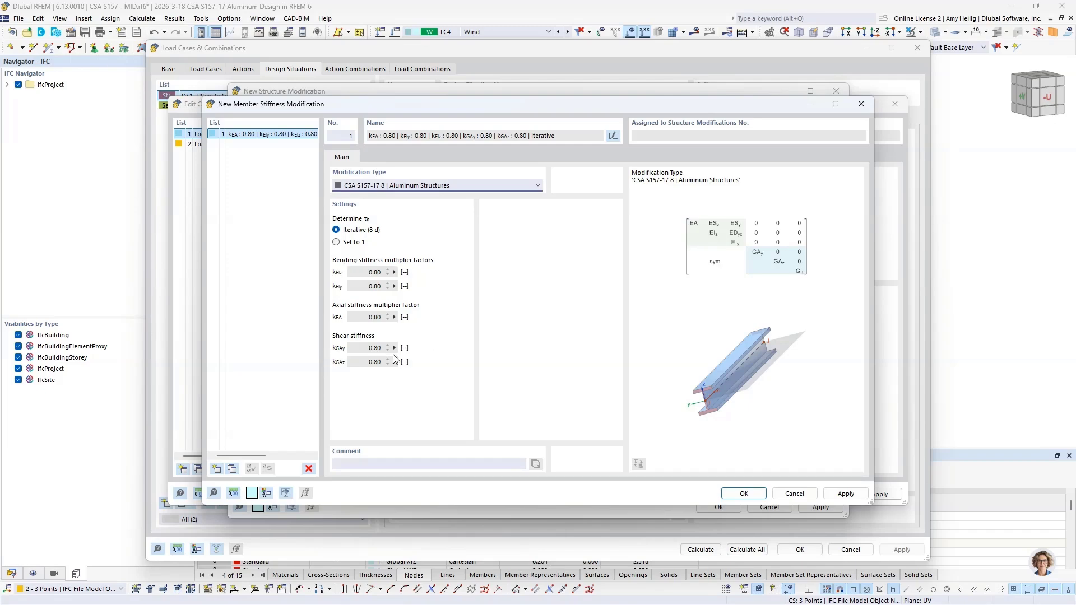
{"action": "left_click", "coordinate": [743, 493]}
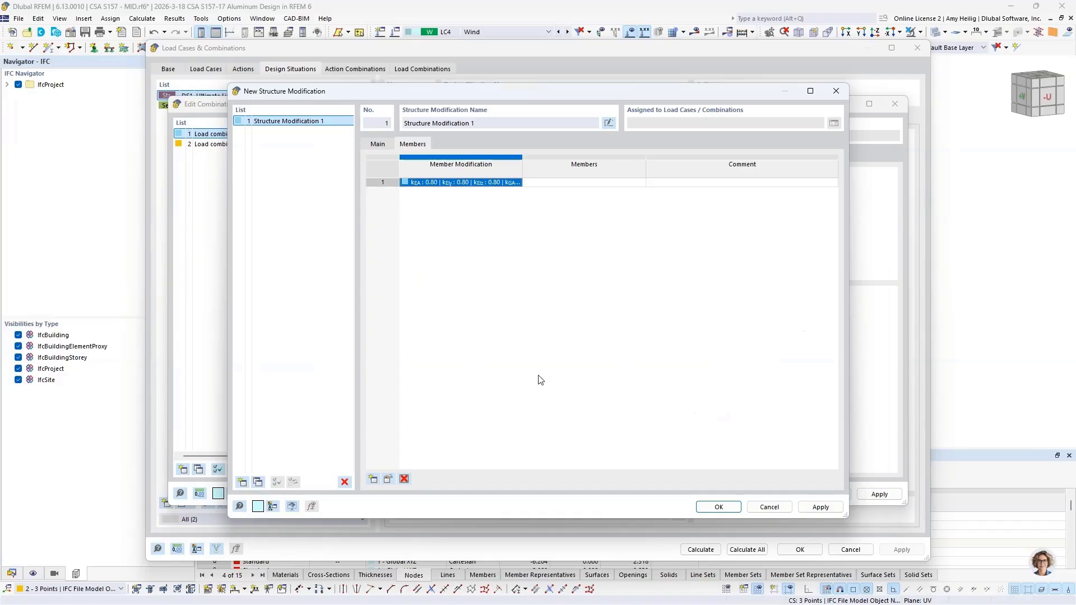
Assign the member stiffness modification to all members and accept the structure modification
{"action": "left_click", "coordinate": [597, 183]}
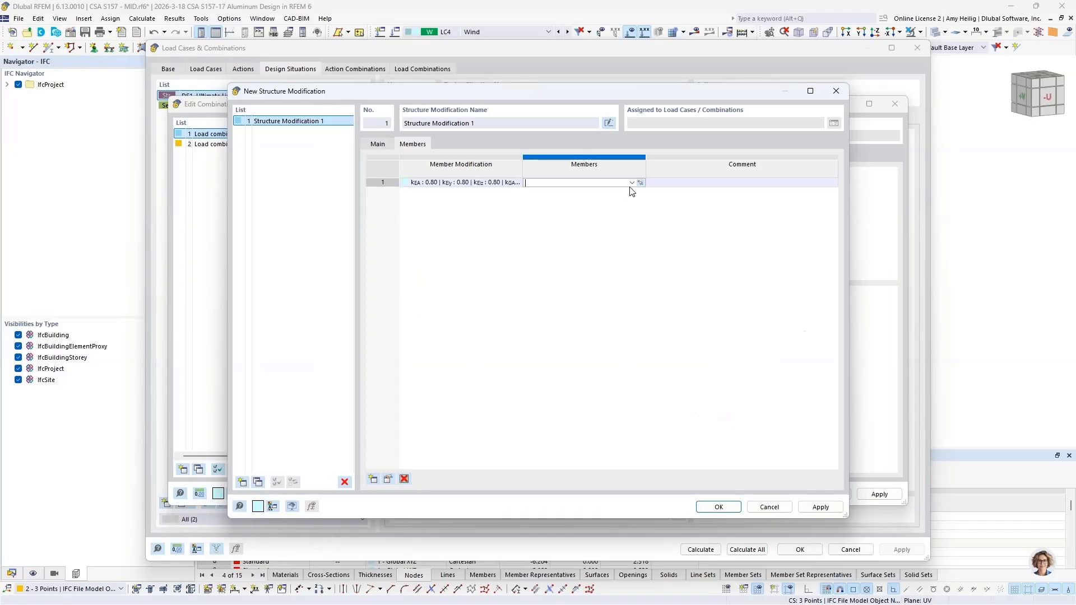
{"action": "left_click", "coordinate": [631, 182]}
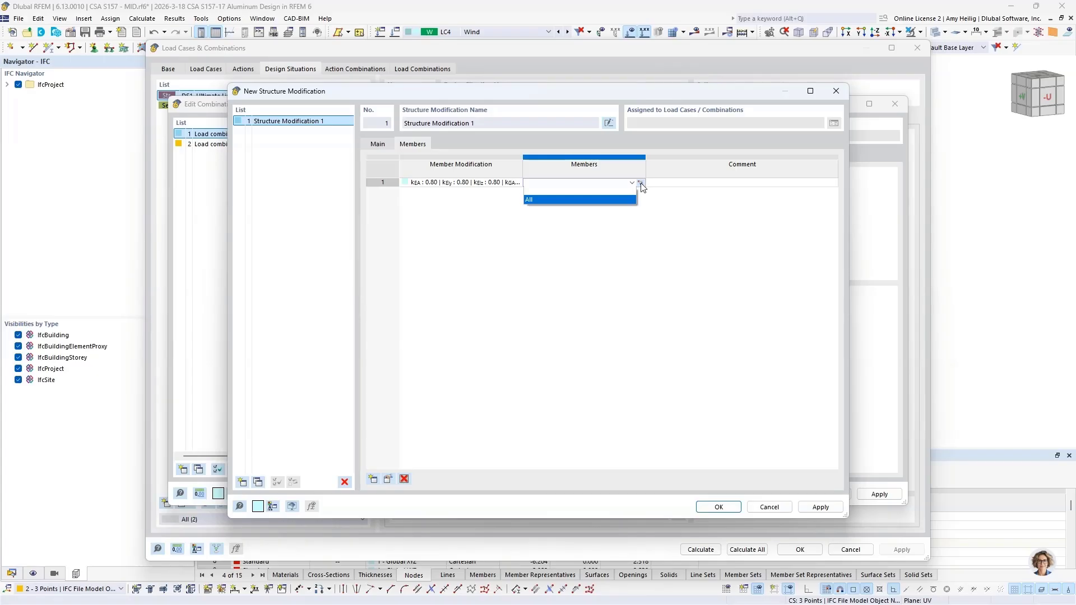
{"action": "left_click", "coordinate": [606, 201]}
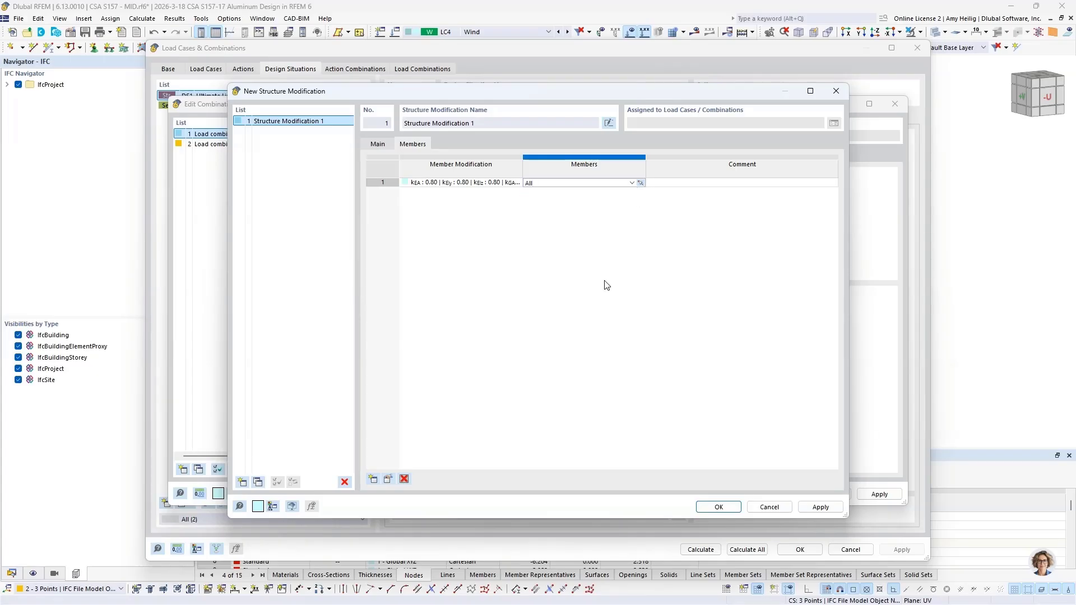
{"action": "left_click", "coordinate": [712, 508]}
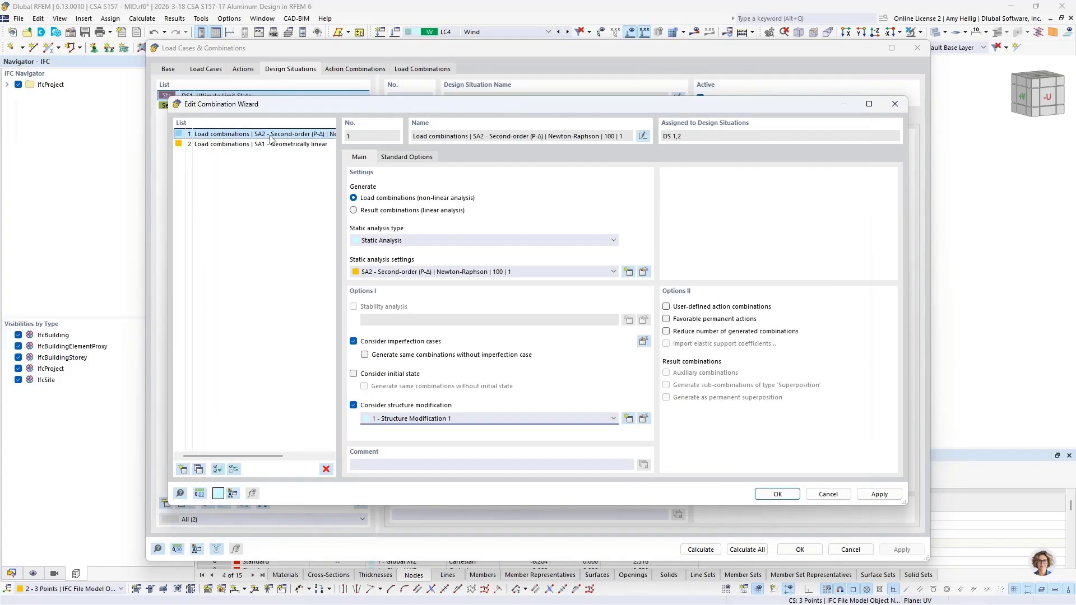
Duplicate the second-order (P-Δ) combination wizard entry, disable structure modification in the copy, and accept the wizard settings
{"action": "left_click", "coordinate": [199, 469]}
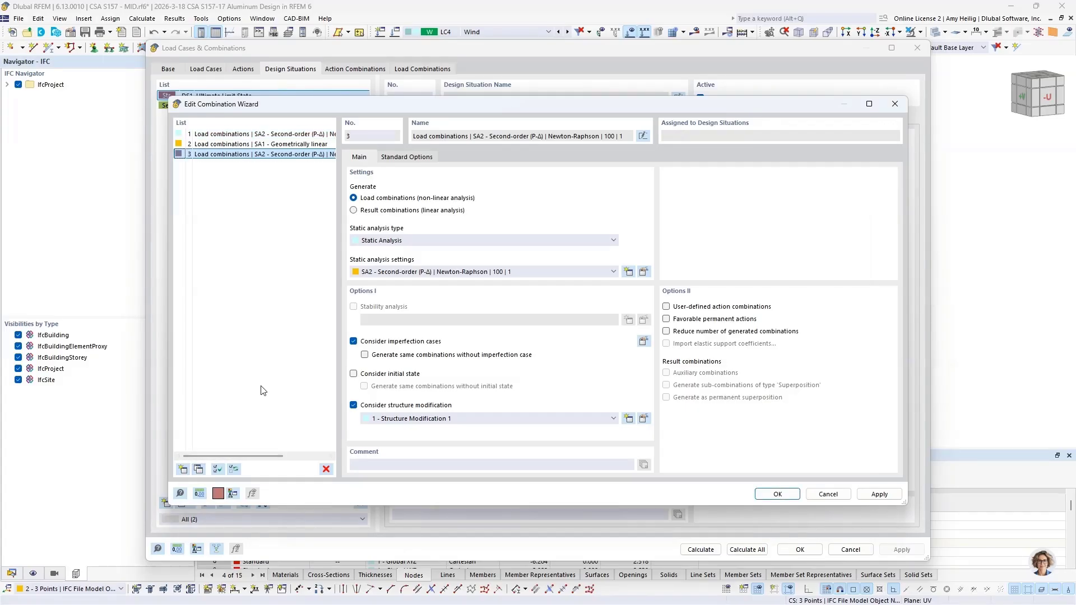
{"action": "left_click", "coordinate": [356, 406]}
{"action": "left_click", "coordinate": [763, 495]}
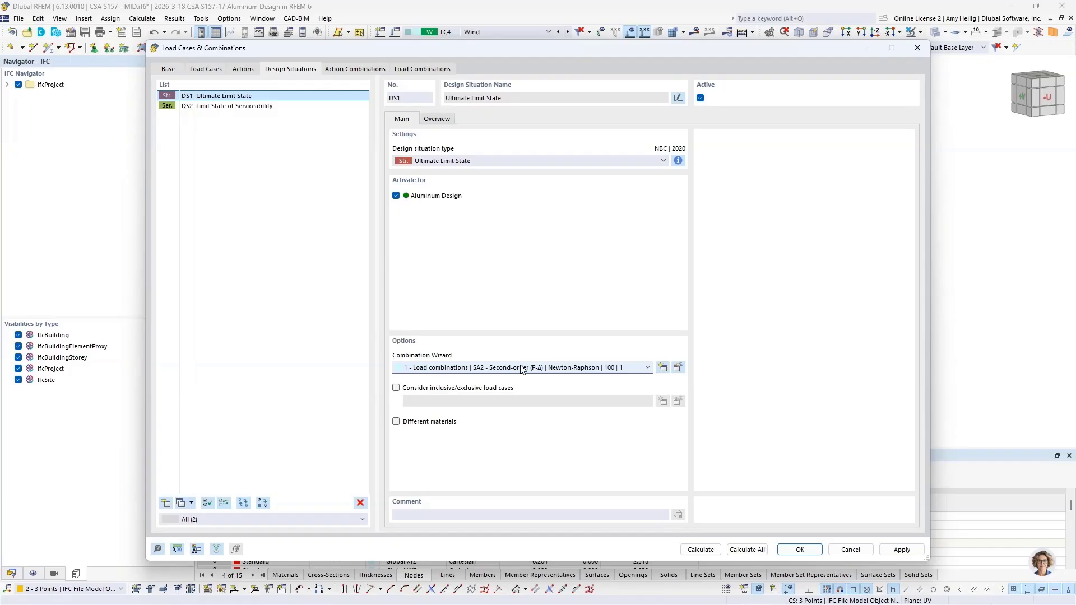
Assign combination wizard 3, the second-order (P-Δ) copy, to the Limit State of Serviceability design situation
{"action": "left_click", "coordinate": [254, 109]}
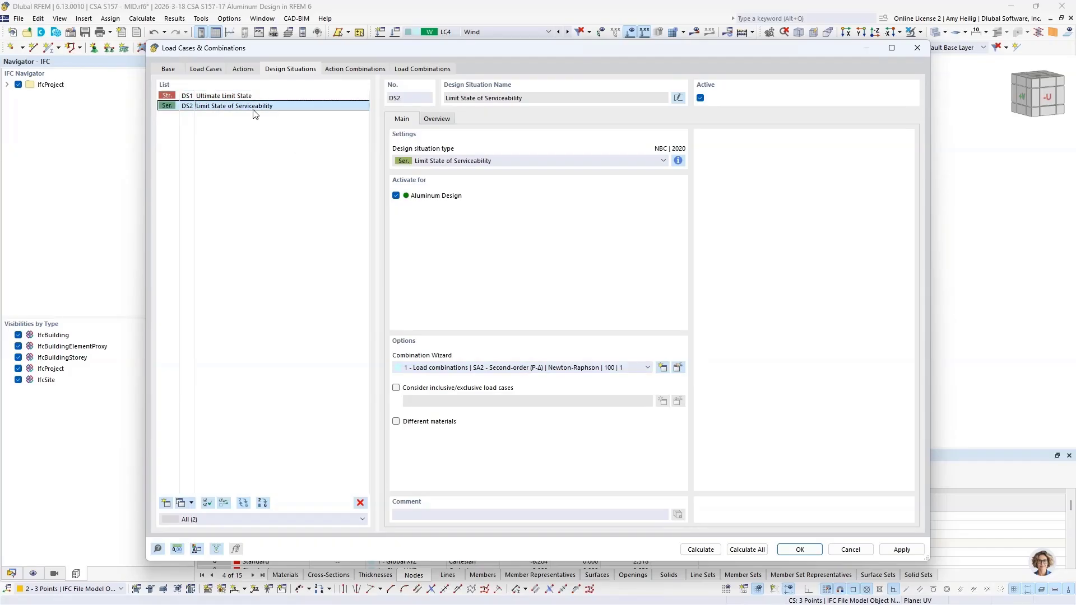
{"action": "left_click", "coordinate": [513, 370]}
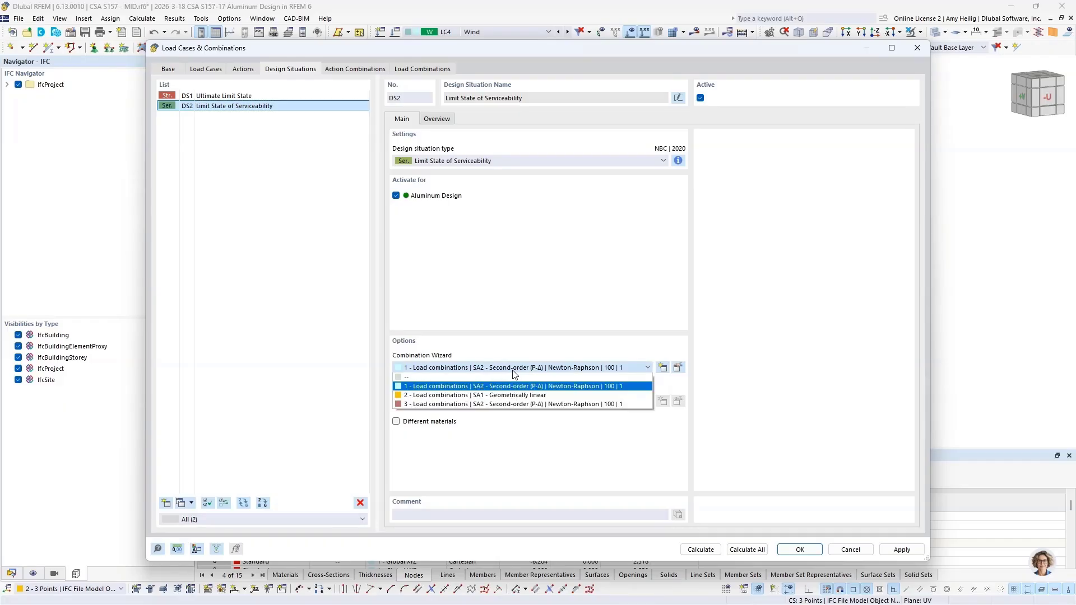
{"action": "left_click", "coordinate": [520, 404]}
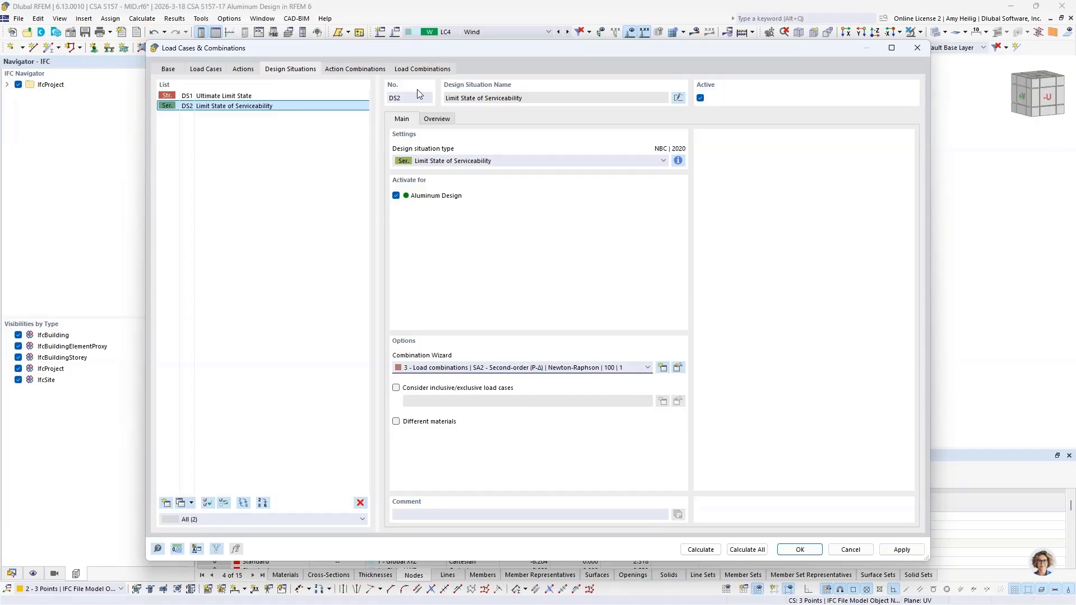
Review the structure modification settings of the generated ultimate and serviceability load combinations, including CO3, CO5 and CO12
{"action": "left_click", "coordinate": [419, 70]}
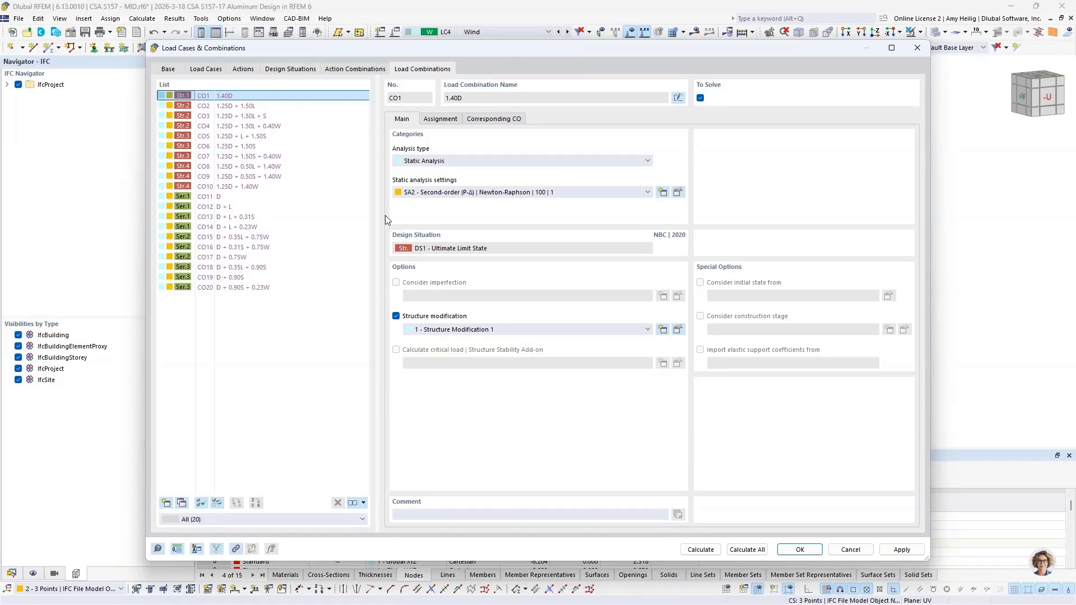
{"action": "left_click", "coordinate": [259, 116]}
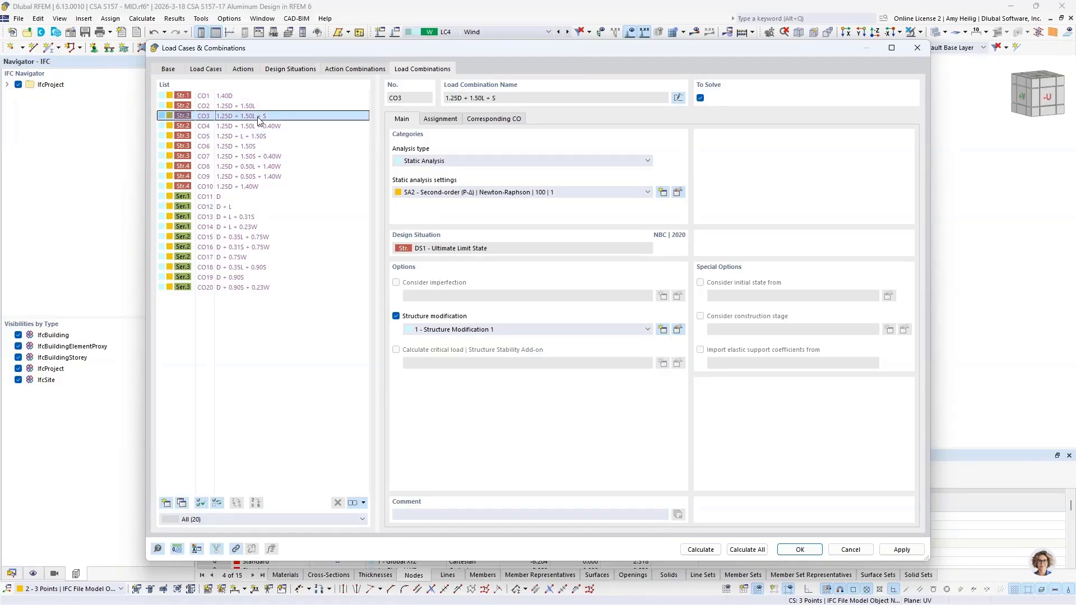
{"action": "left_click", "coordinate": [259, 136]}
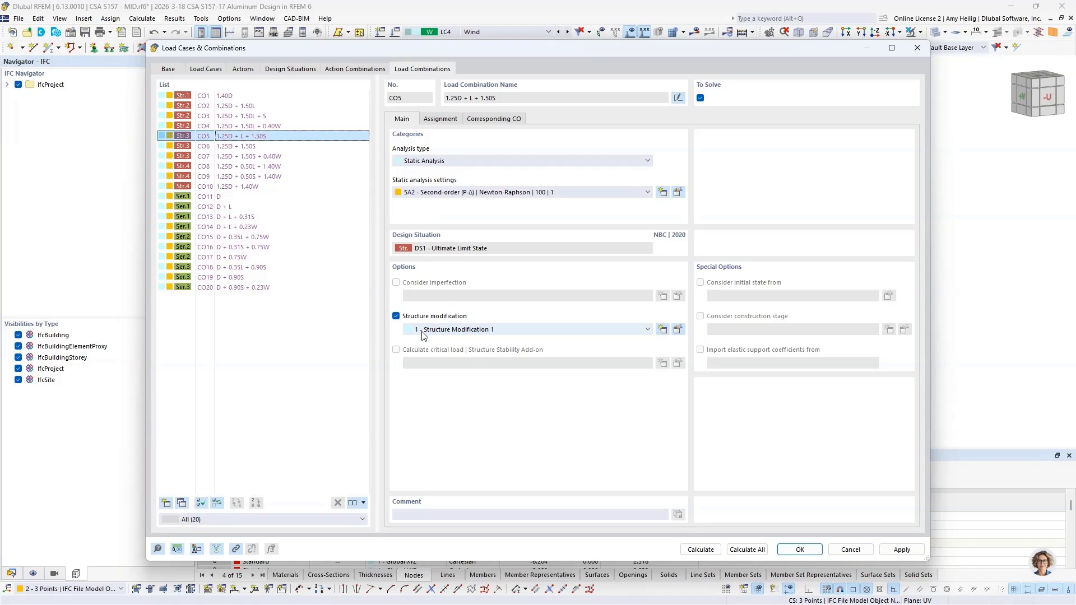
{"action": "left_click", "coordinate": [250, 207]}
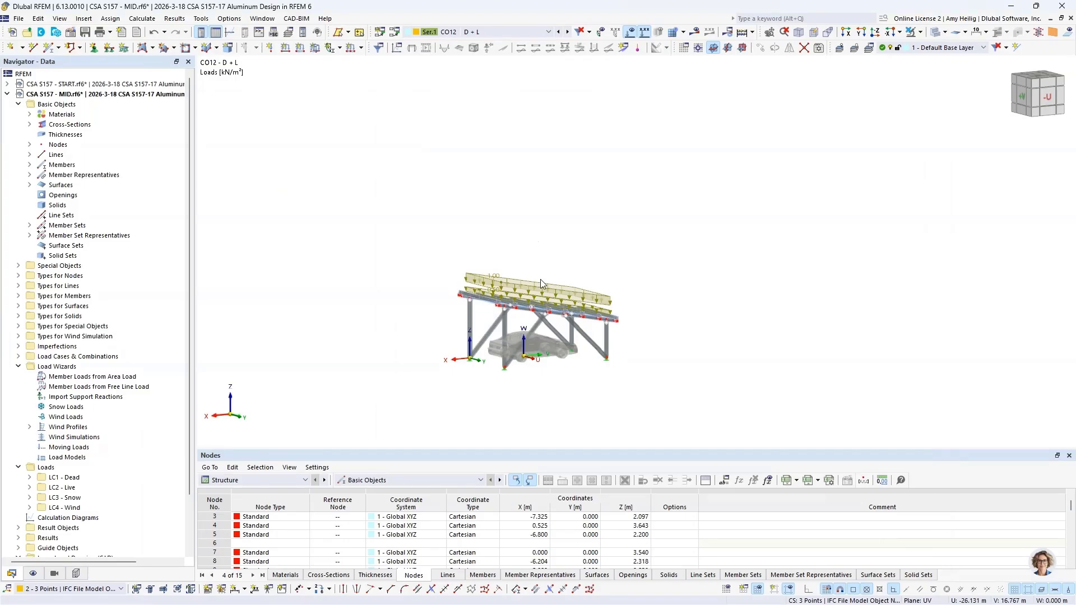
Switch to the CSA S157 - FINAL model and display the LC4 wind load with its wind tunnel
{"action": "scroll", "coordinate": [537, 323], "scroll_direction": "up", "scroll_amount": 3}
{"action": "left_click", "coordinate": [262, 19]}
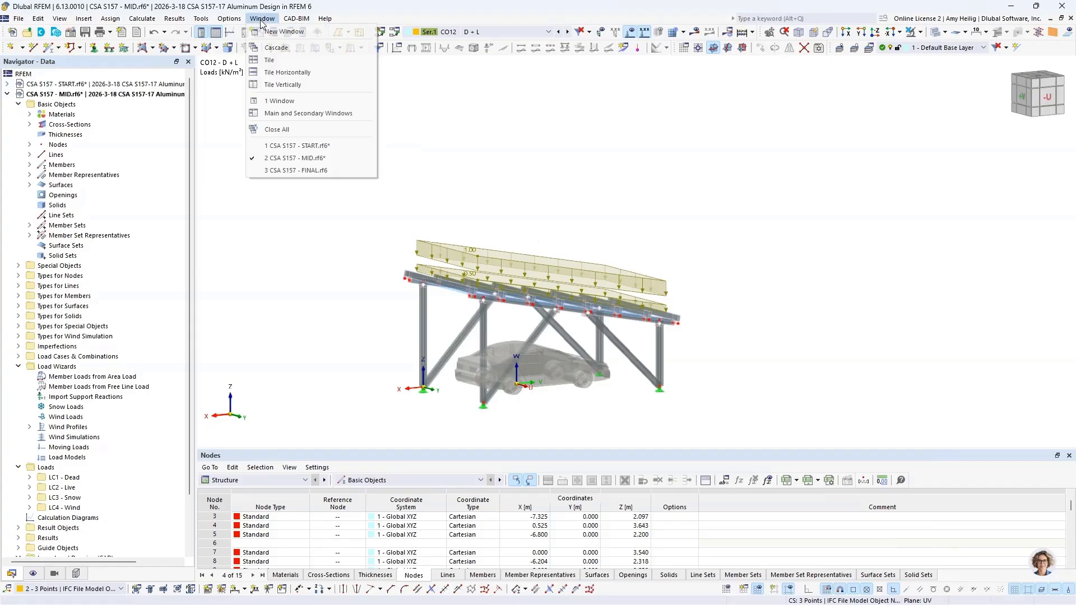
{"action": "left_click", "coordinate": [303, 171]}
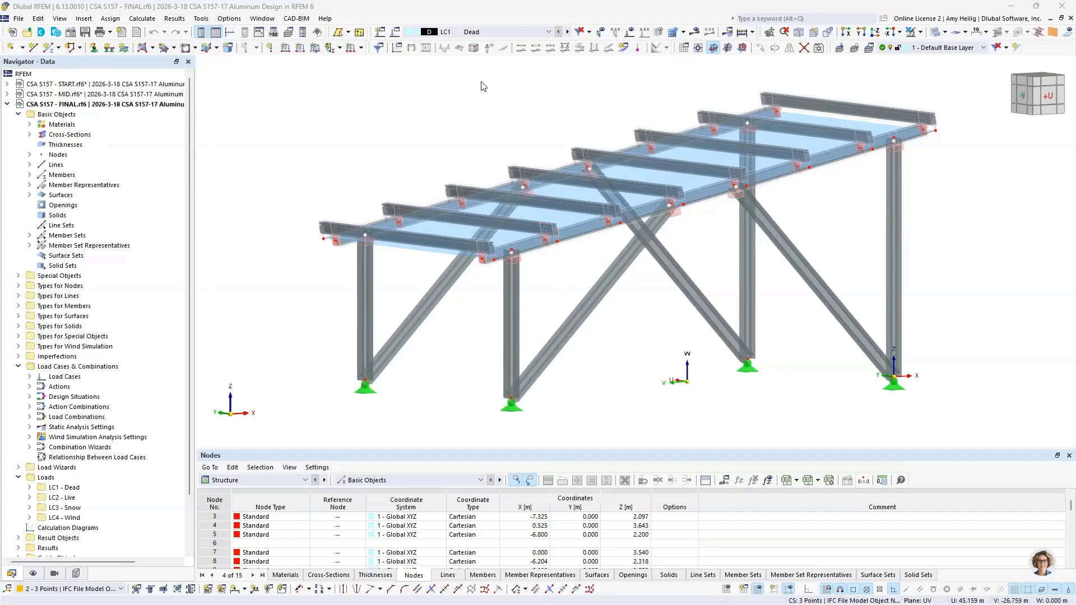
{"action": "left_click", "coordinate": [493, 33]}
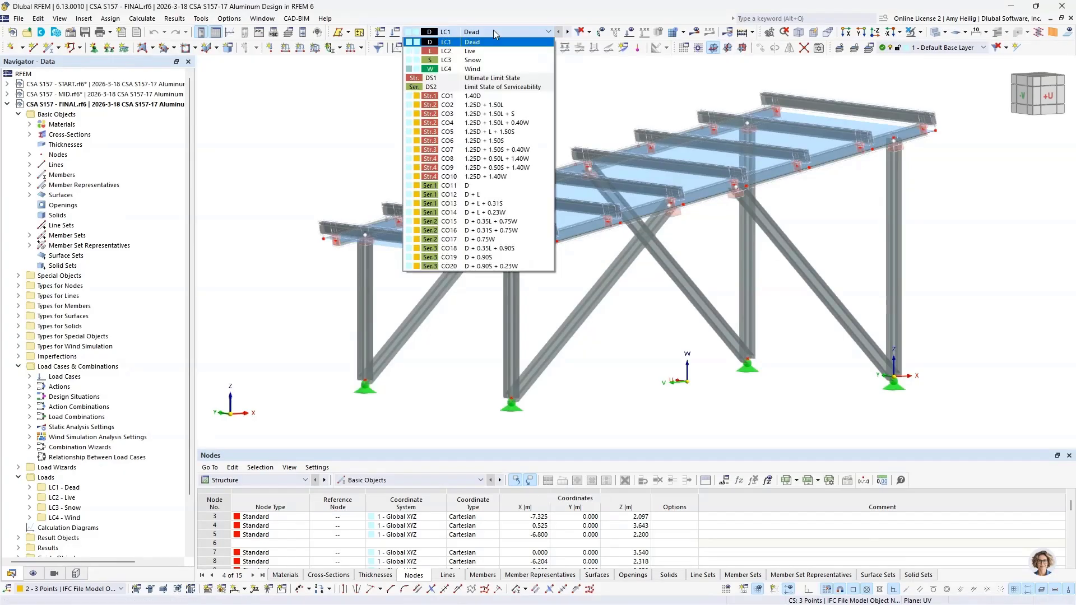
{"action": "left_click", "coordinate": [474, 69]}
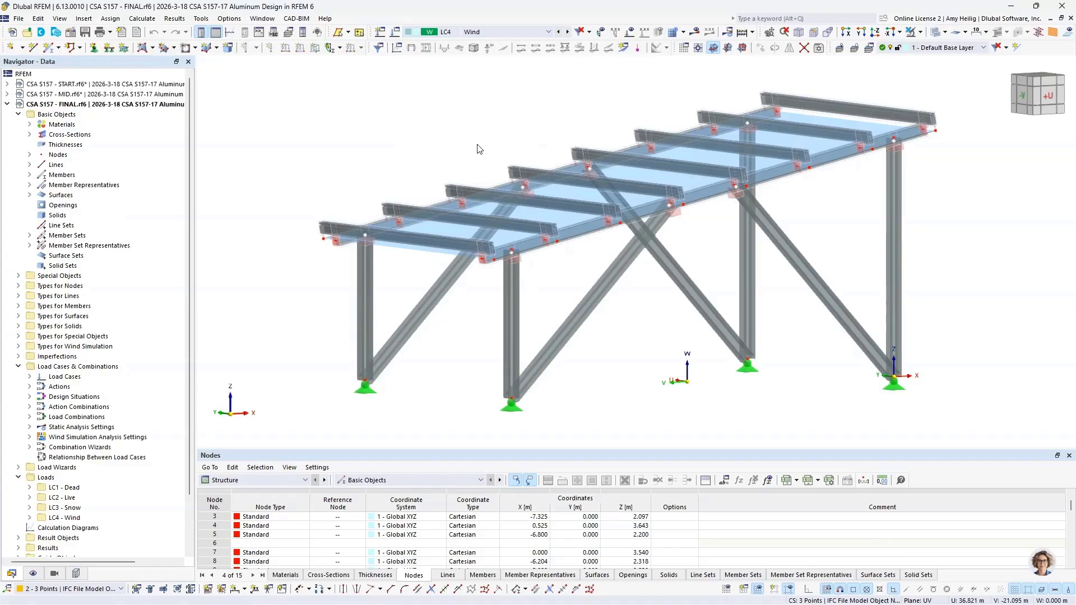
{"action": "scroll", "coordinate": [480, 168], "scroll_direction": "down", "scroll_amount": 3}
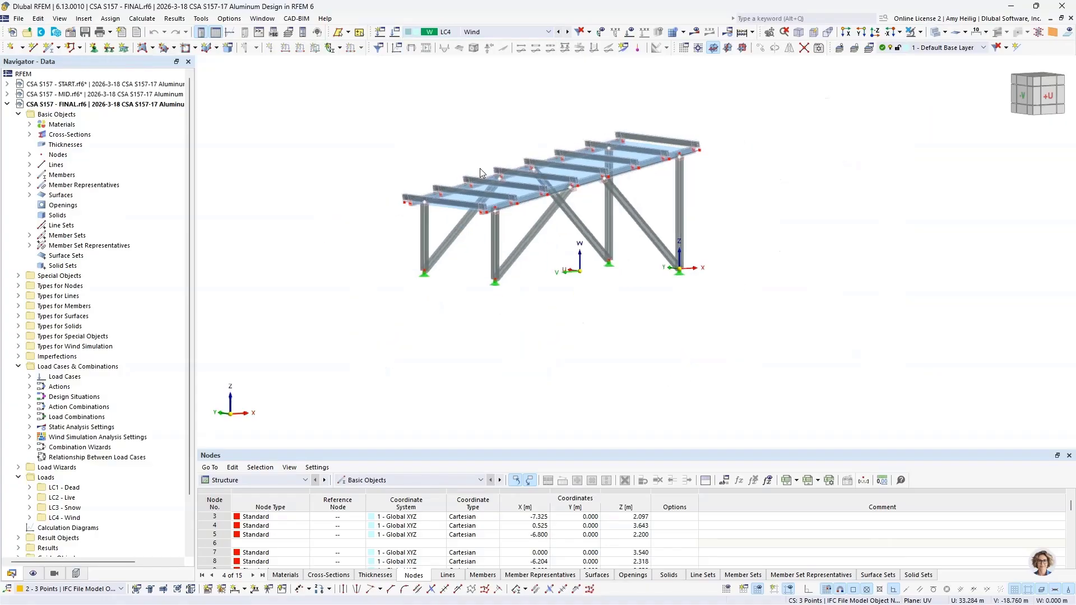
{"action": "left_click", "coordinate": [630, 33]}
{"action": "scroll", "coordinate": [573, 297], "scroll_direction": "down", "scroll_amount": 5}
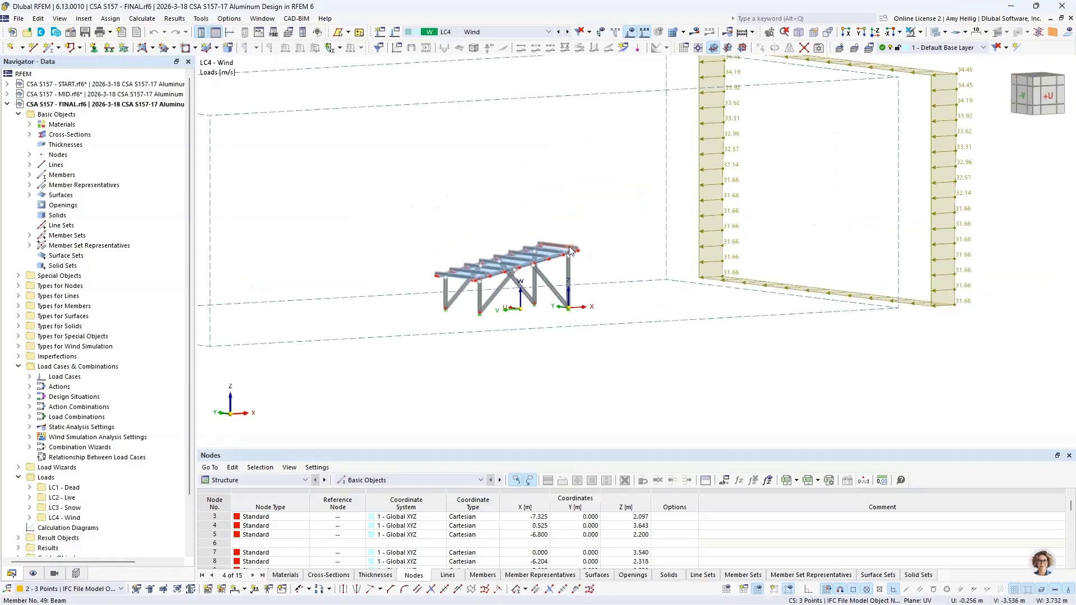
Switch to RWIND and examine the carport and car models with the inflow wind velocity profile in the wind tunnel
{"action": "key", "text": "super+Tab"}
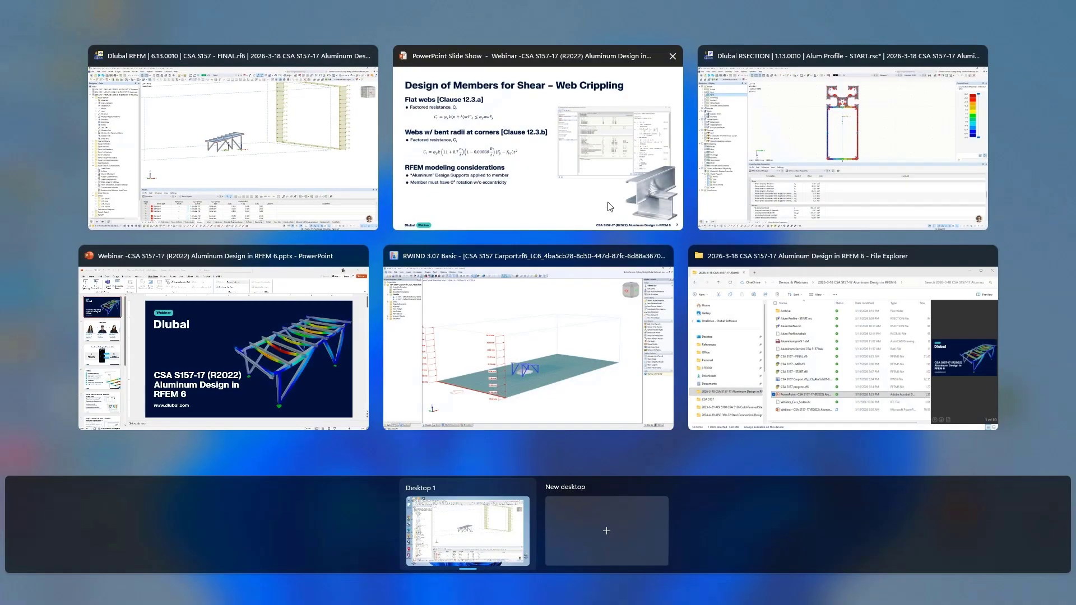
{"action": "left_click", "coordinate": [569, 305]}
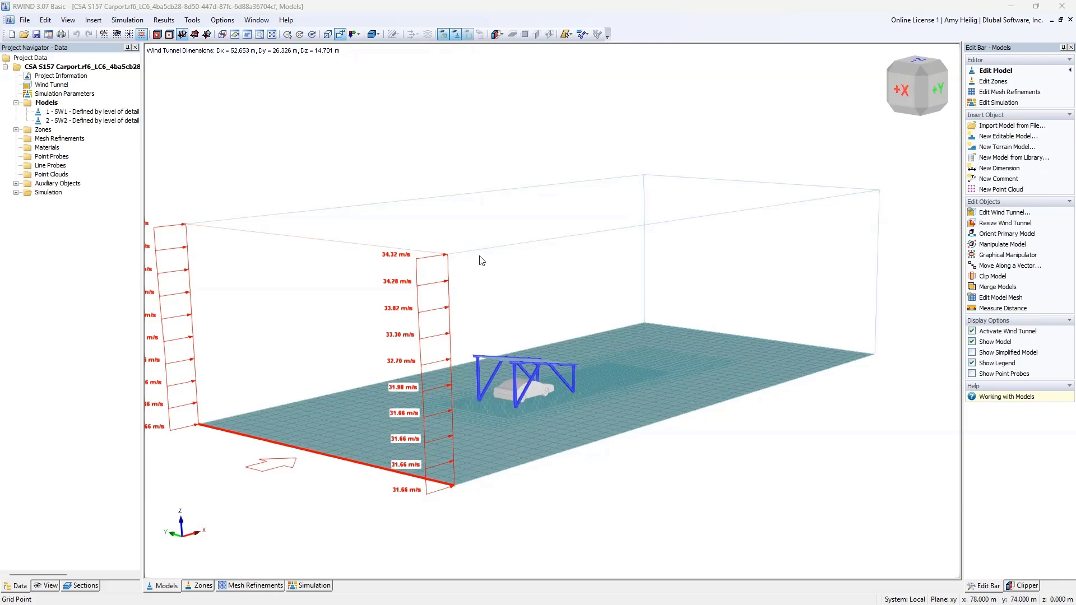
{"action": "scroll", "coordinate": [479, 259], "scroll_direction": "down", "scroll_amount": 2}
{"action": "middle_click_drag", "start_coordinate": [482, 255], "coordinate": [486, 255]}
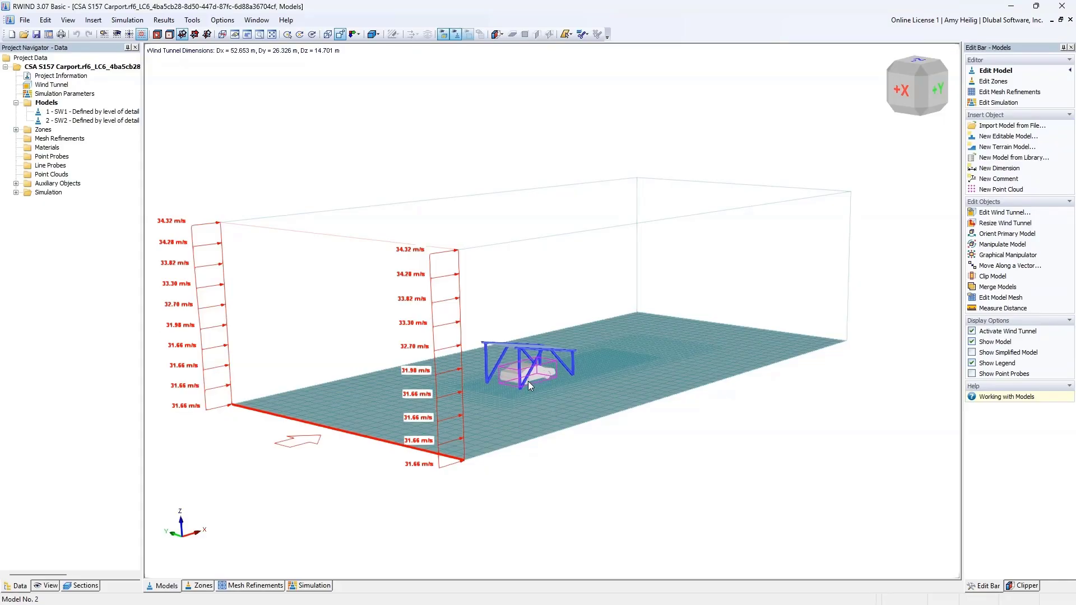
{"action": "scroll", "coordinate": [527, 377], "scroll_direction": "up", "scroll_amount": 5}
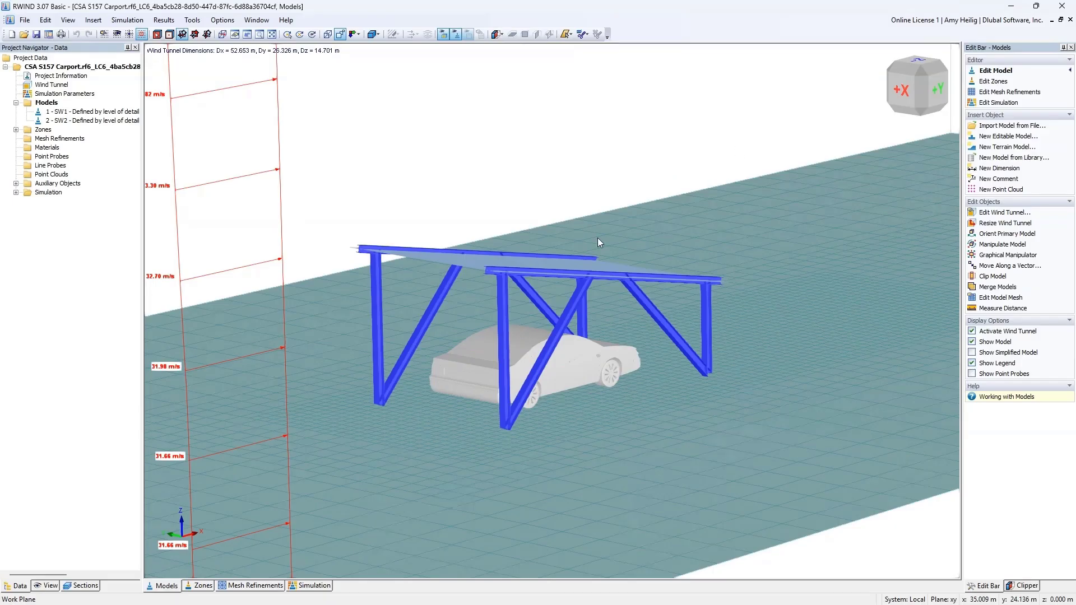
{"action": "scroll", "coordinate": [466, 372], "scroll_direction": "down", "scroll_amount": 5}
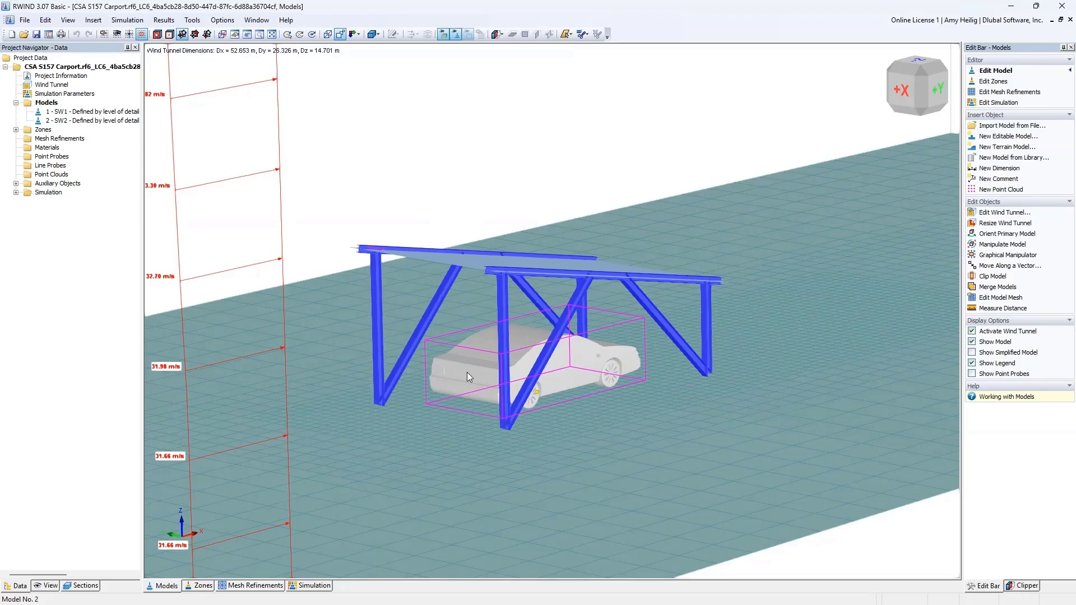
{"action": "scroll", "coordinate": [471, 377], "scroll_direction": "down", "scroll_amount": 2}
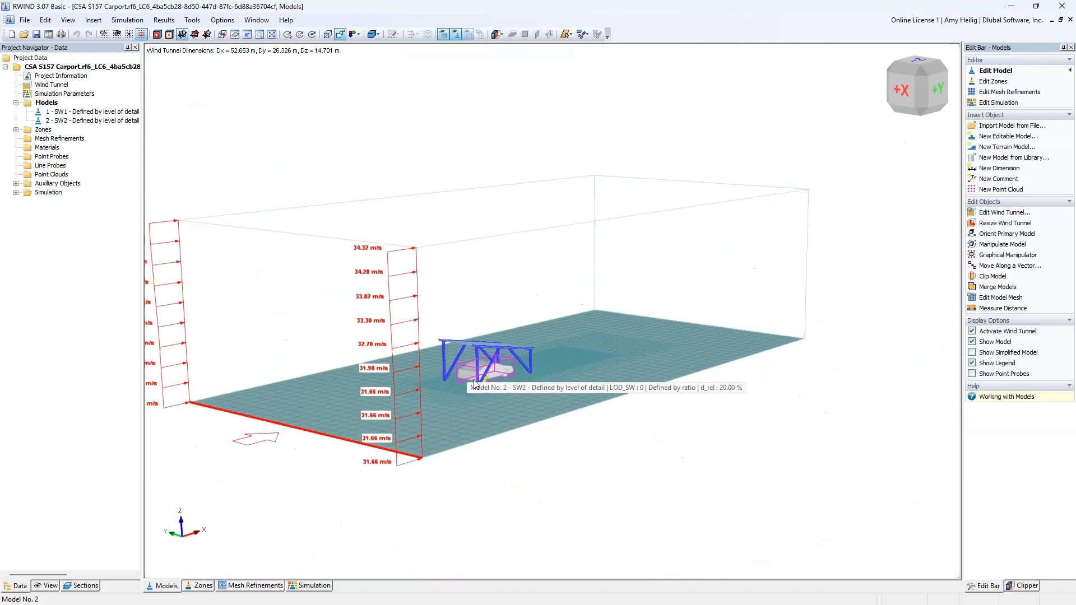
{"action": "middle_click_drag", "start_coordinate": [517, 452], "coordinate": [612, 445]}
{"action": "scroll", "coordinate": [613, 445], "scroll_direction": "down", "scroll_amount": 1}
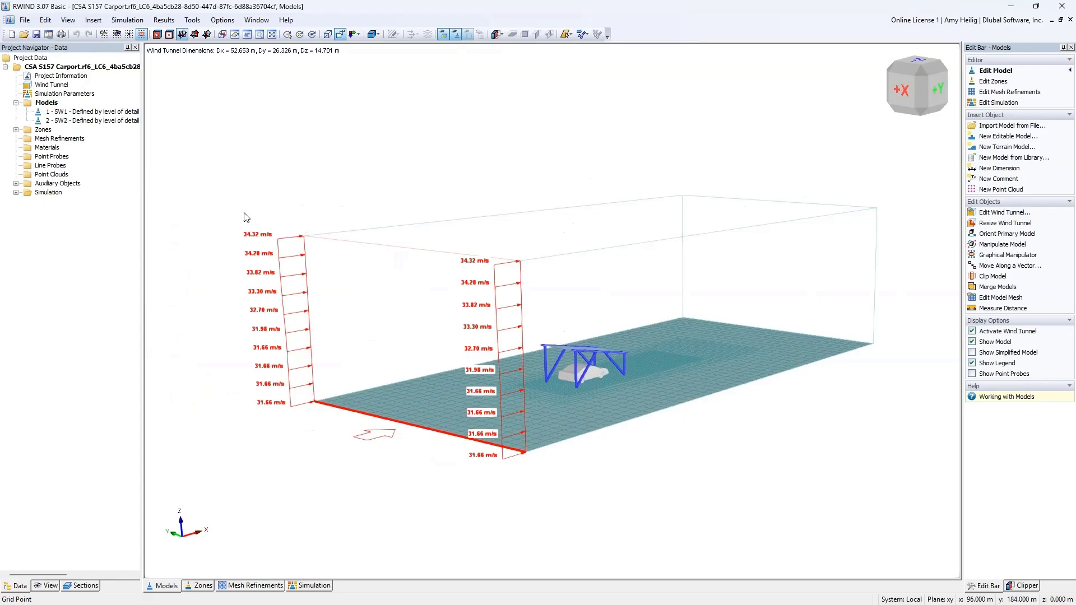
Show the wind simulation results as surface pressure and examine them closely on the carport and car
{"action": "left_click", "coordinate": [310, 586]}
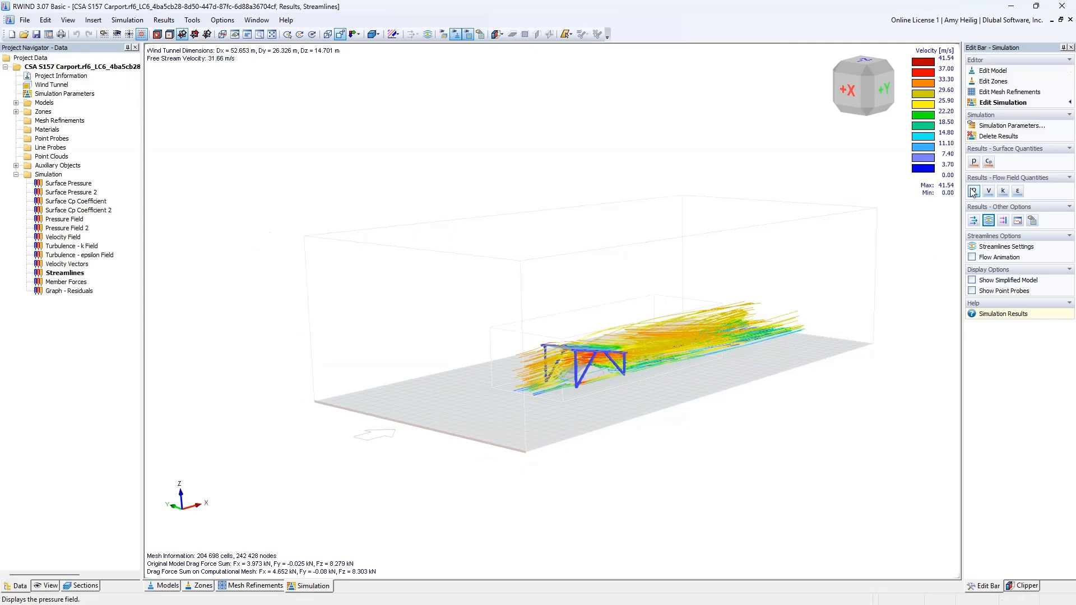
{"action": "left_click", "coordinate": [974, 164]}
{"action": "scroll", "coordinate": [559, 370], "scroll_direction": "up", "scroll_amount": 5}
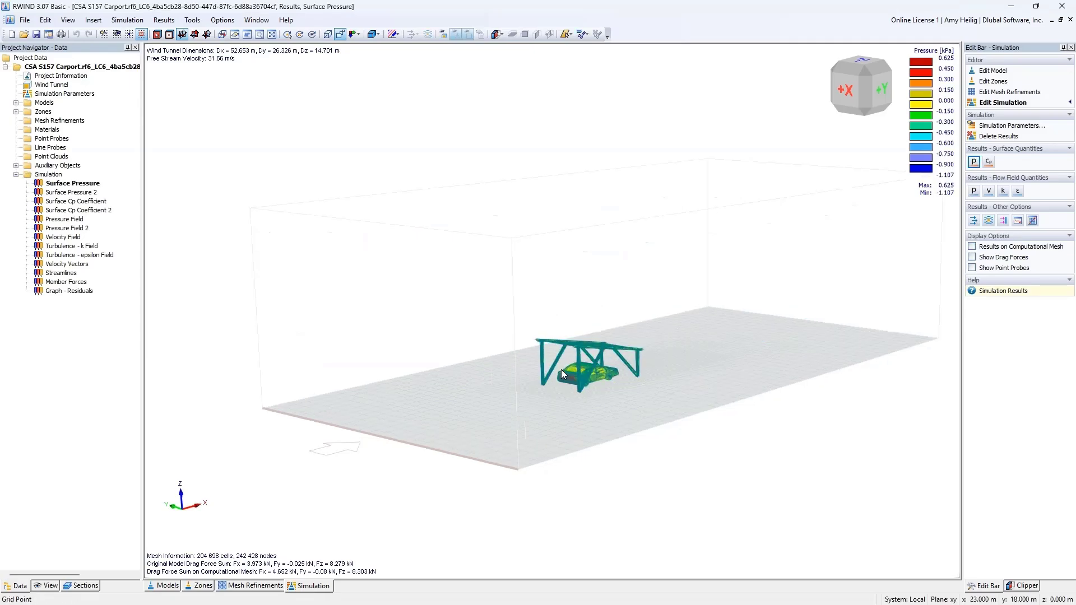
Probe the surface pressures on the columns, both roof faces and the car from different angles
{"action": "scroll", "coordinate": [467, 374], "scroll_direction": "up", "scroll_amount": 6}
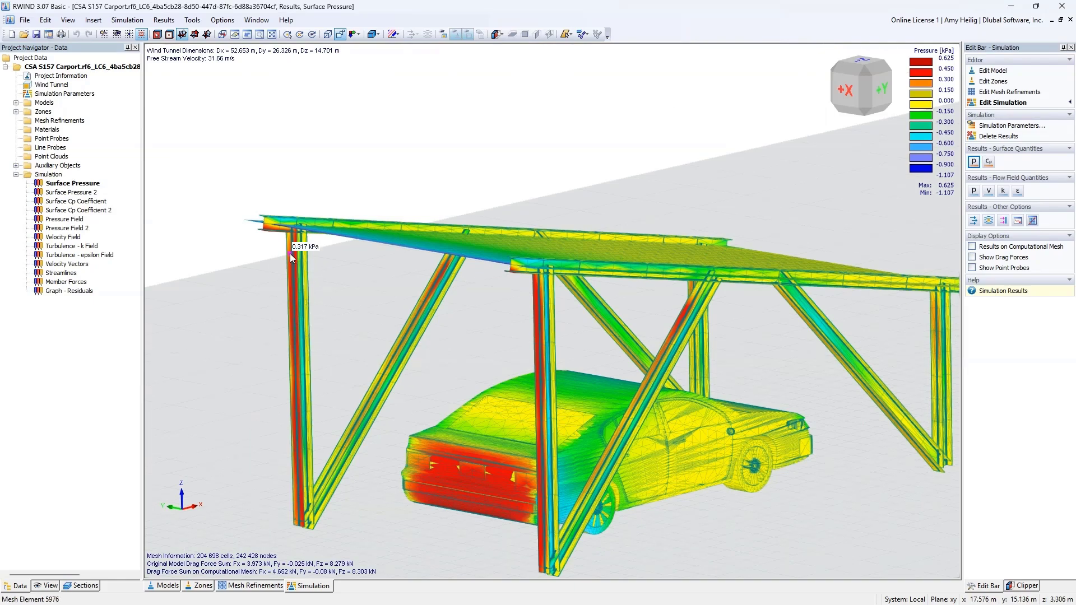
{"action": "middle_click_drag", "start_coordinate": [402, 316], "coordinate": [465, 286], "text": "ctrl"}
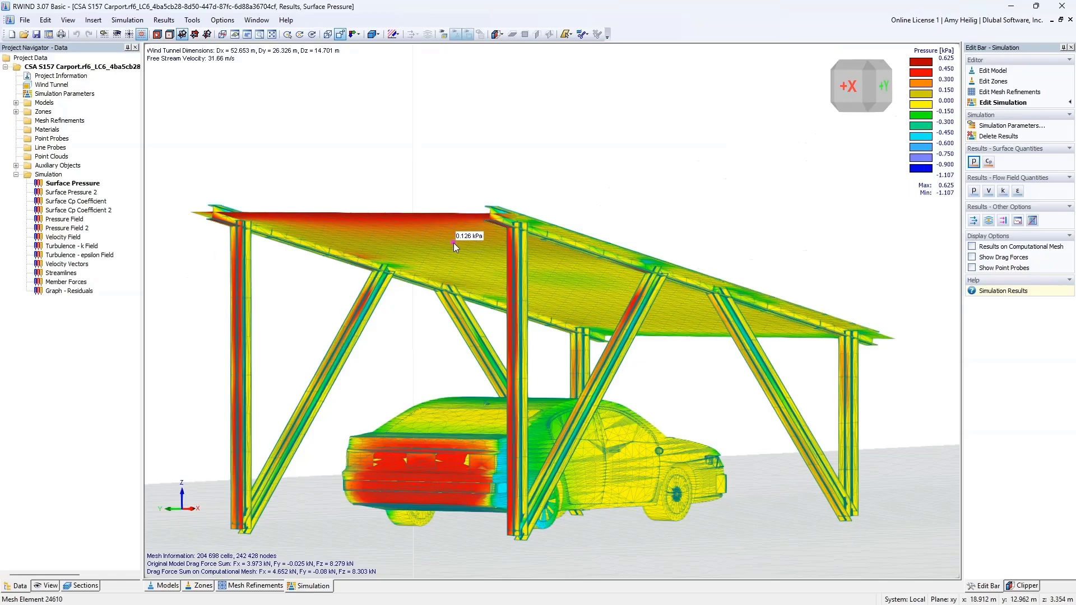
{"action": "middle_click_drag", "start_coordinate": [480, 228], "coordinate": [497, 295], "text": "ctrl"}
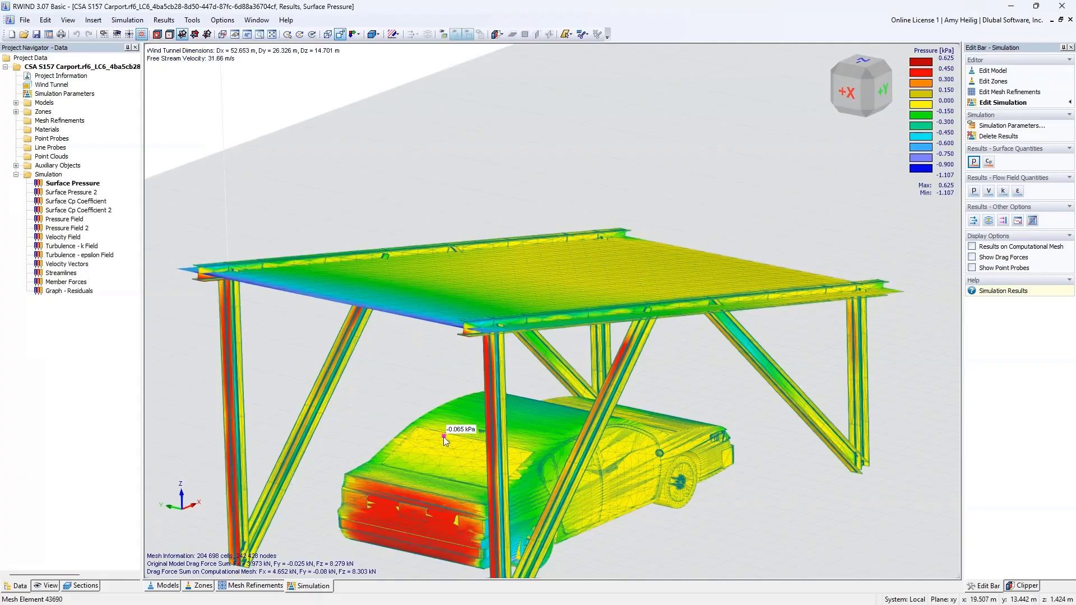
{"action": "middle_click_drag", "start_coordinate": [443, 436], "coordinate": [530, 358]}
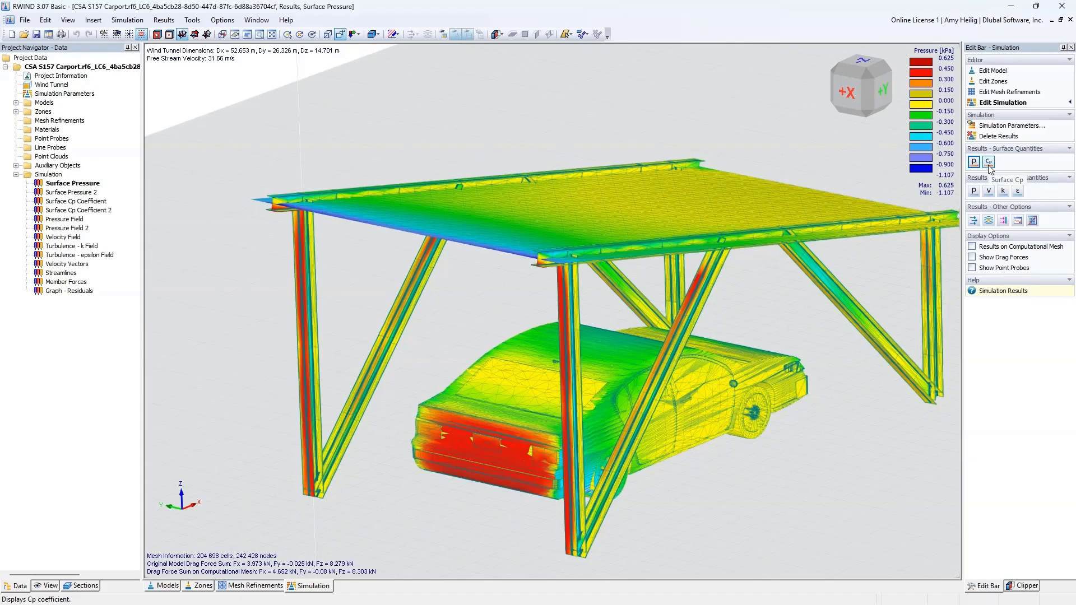
Display the pressure field on the vertical section plane through the wind tunnel and shift that plane slightly
{"action": "left_click", "coordinate": [974, 191]}
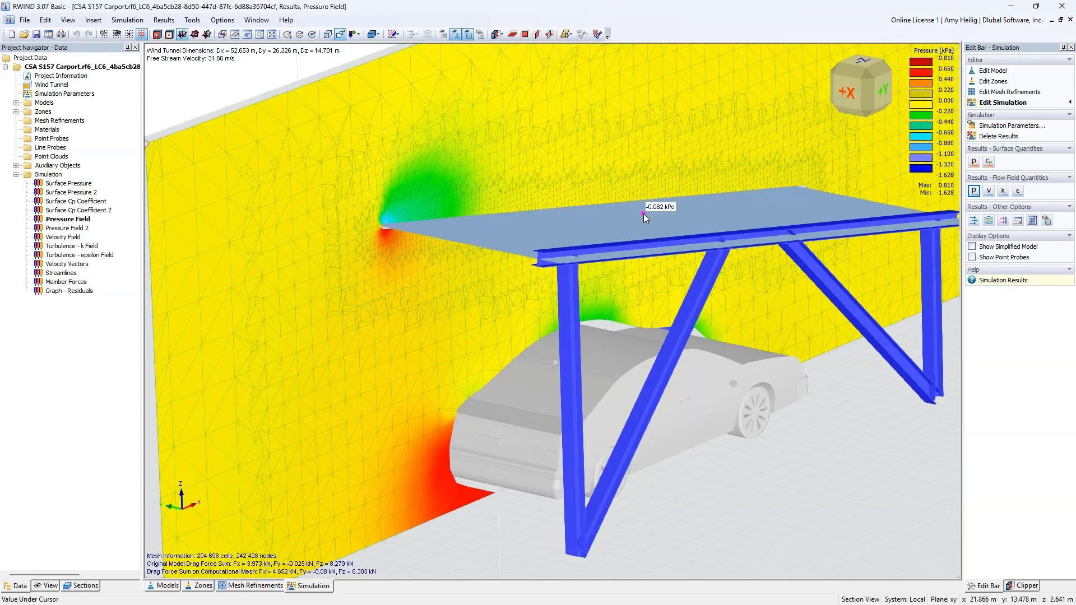
{"action": "scroll", "coordinate": [644, 214], "scroll_direction": "down", "scroll_amount": 3}
{"action": "scroll", "coordinate": [533, 247], "scroll_direction": "up", "scroll_amount": 1}
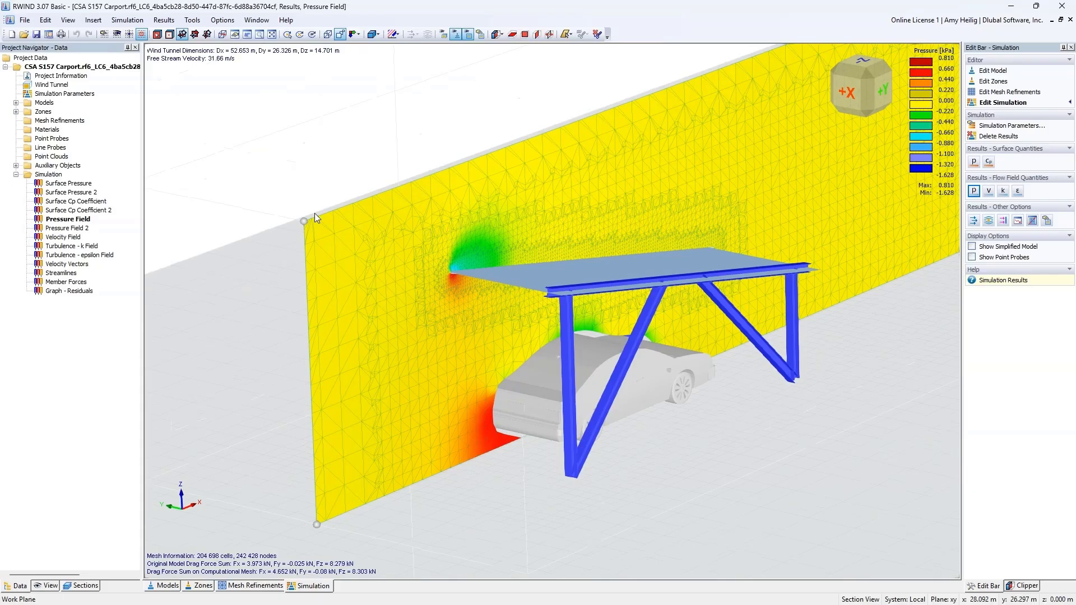
{"action": "mouse_move", "coordinate": [315, 214]}
{"action": "left_mouse_down"}
{"action": "mouse_move", "coordinate": [351, 241]}
{"action": "mouse_move", "coordinate": [309, 212]}
{"action": "left_mouse_up"}
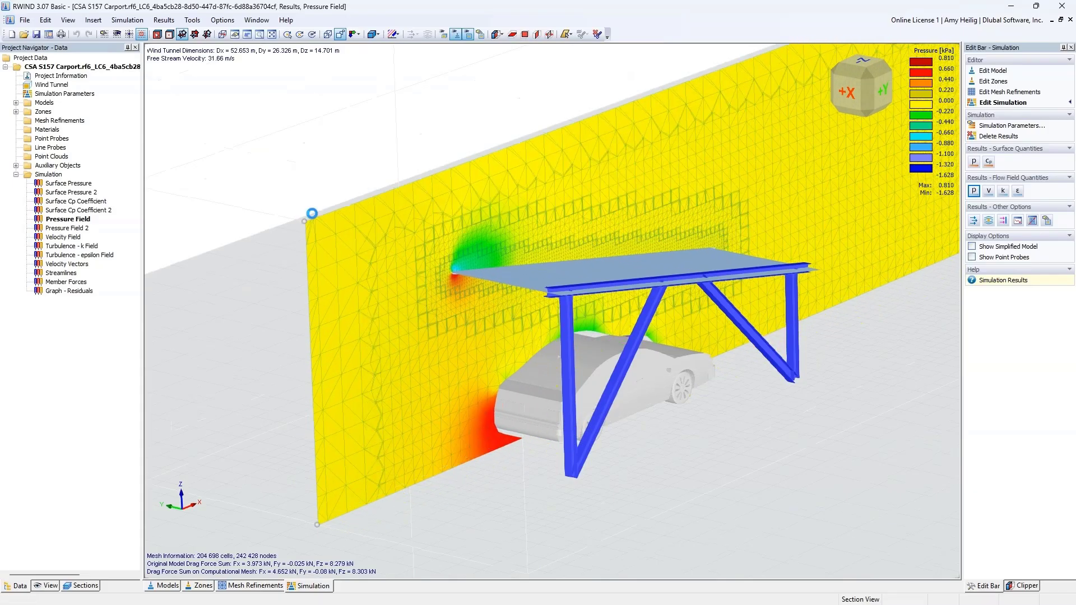
Display the wind flow as velocity vectors, followed by streamlines around the carport and car
{"action": "left_click", "coordinate": [974, 221]}
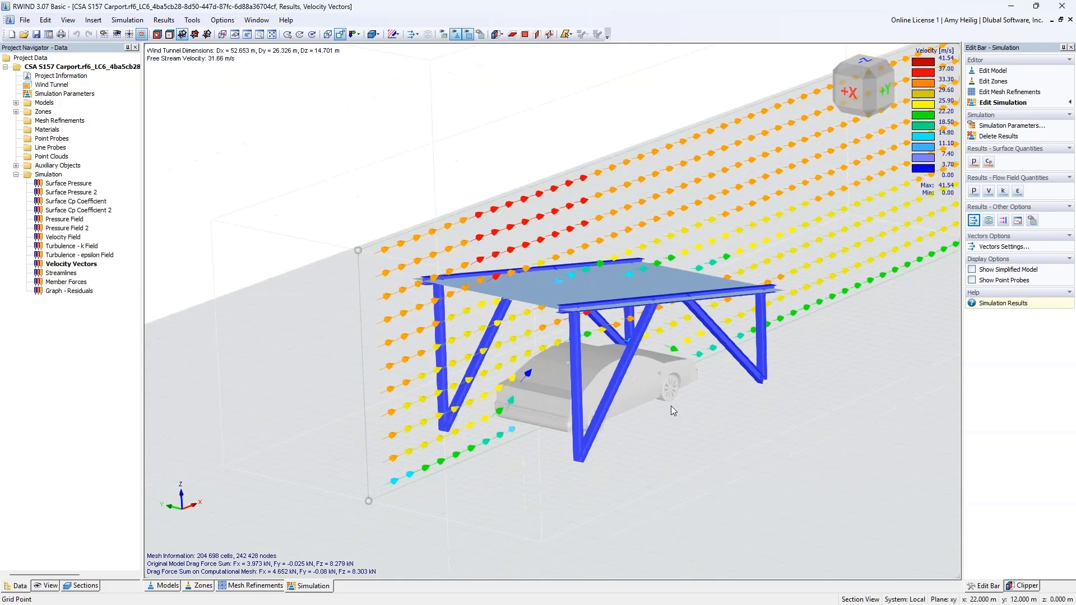
{"action": "middle_click_drag", "start_coordinate": [673, 411], "coordinate": [854, 314], "text": "ctrl"}
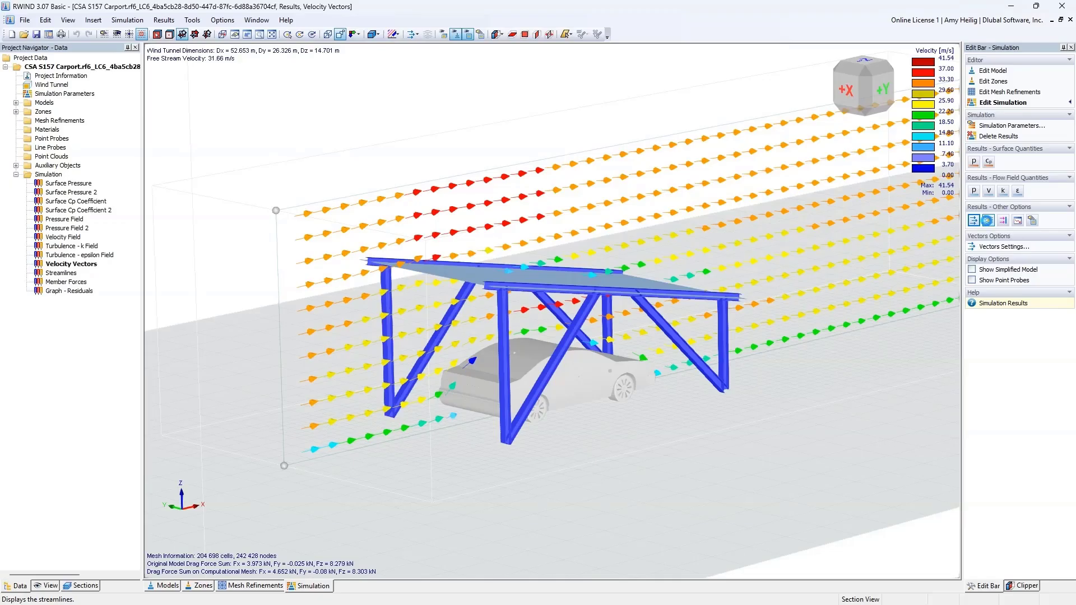
{"action": "left_click", "coordinate": [988, 221]}
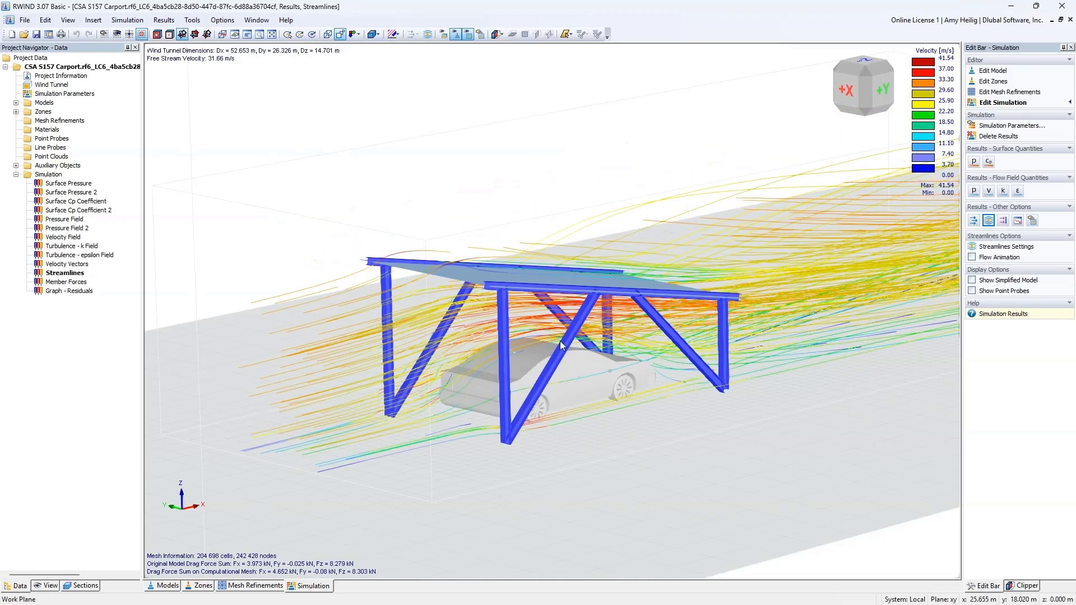
{"action": "middle_click_drag", "start_coordinate": [643, 380], "coordinate": [563, 394]}
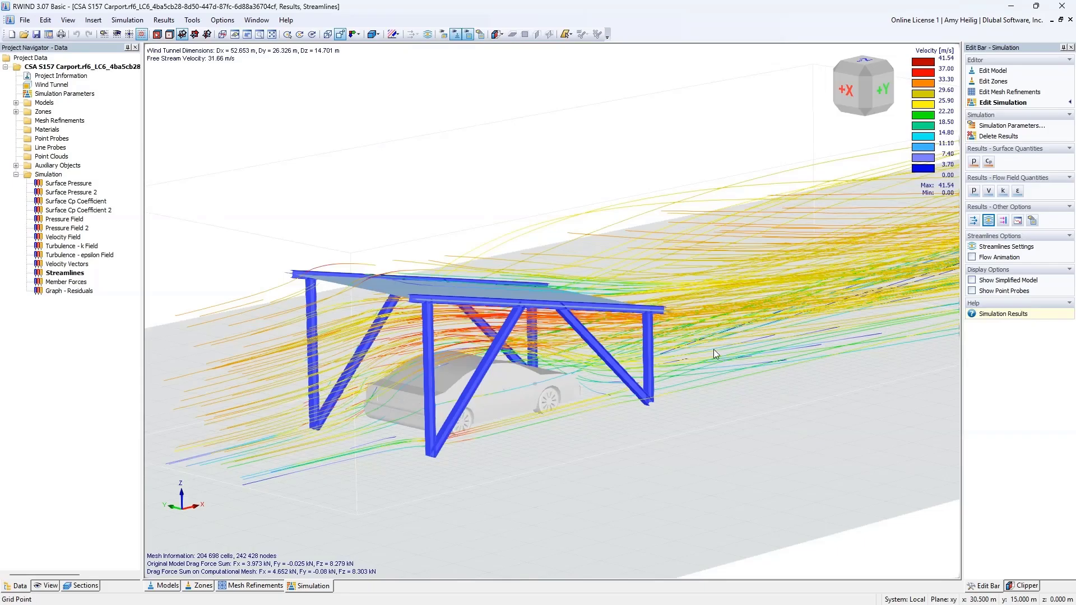
Run the streamline flow animation, view it from another angle, and turn it off
{"action": "left_click", "coordinate": [973, 257]}
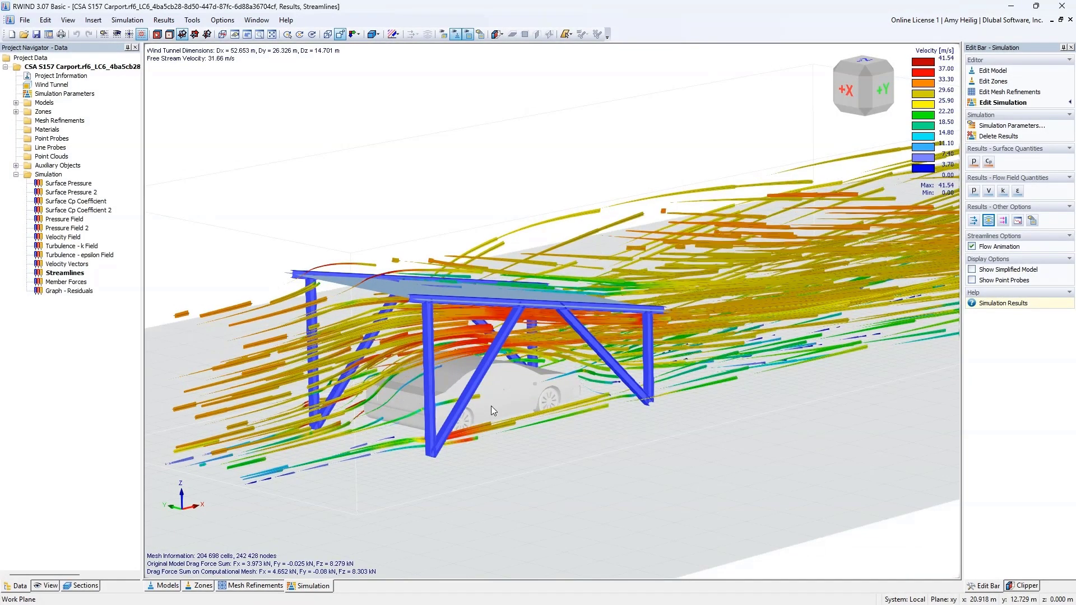
{"action": "middle_click_drag", "start_coordinate": [491, 405], "coordinate": [528, 429], "text": "ctrl"}
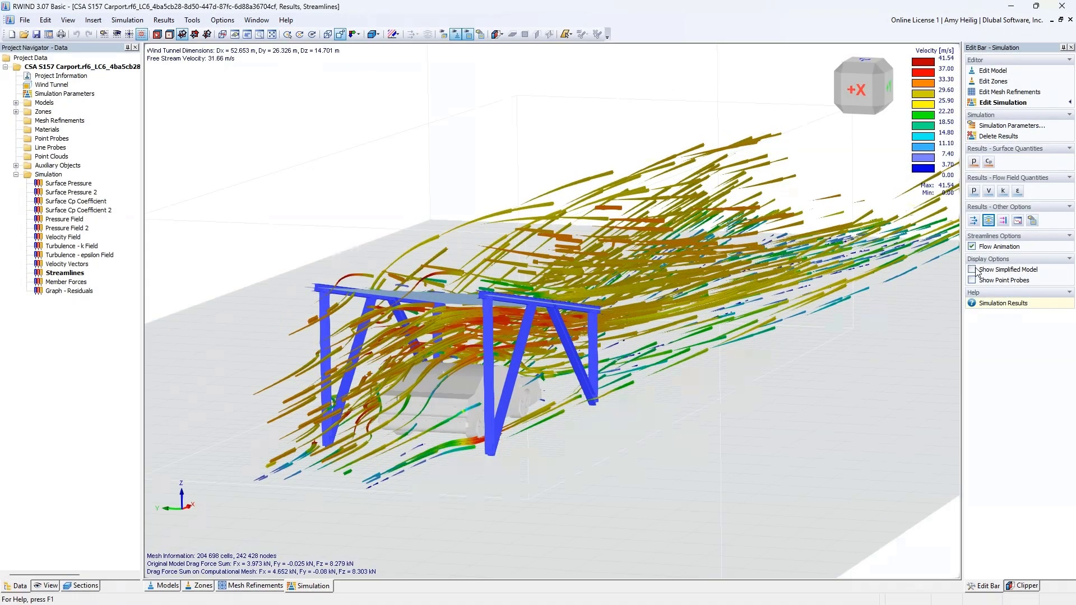
{"action": "left_click", "coordinate": [971, 246]}
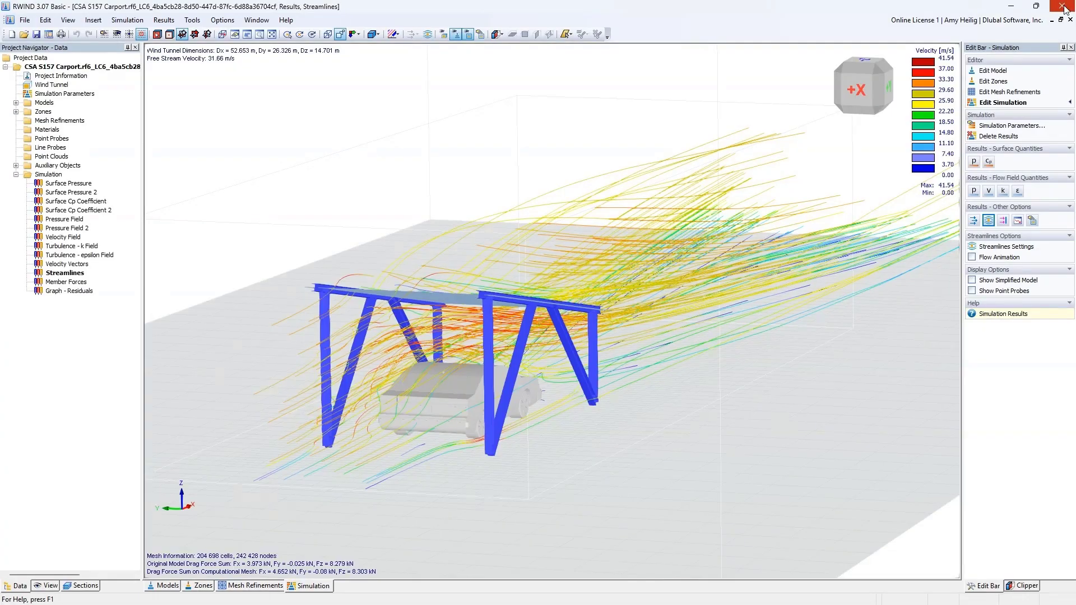
Switch to the CSA S157 - FINAL model in RFEM and display the loads of combination CO4 (1.25D + 1.50L + 0.40W)
{"action": "key", "text": "super+Tab"}
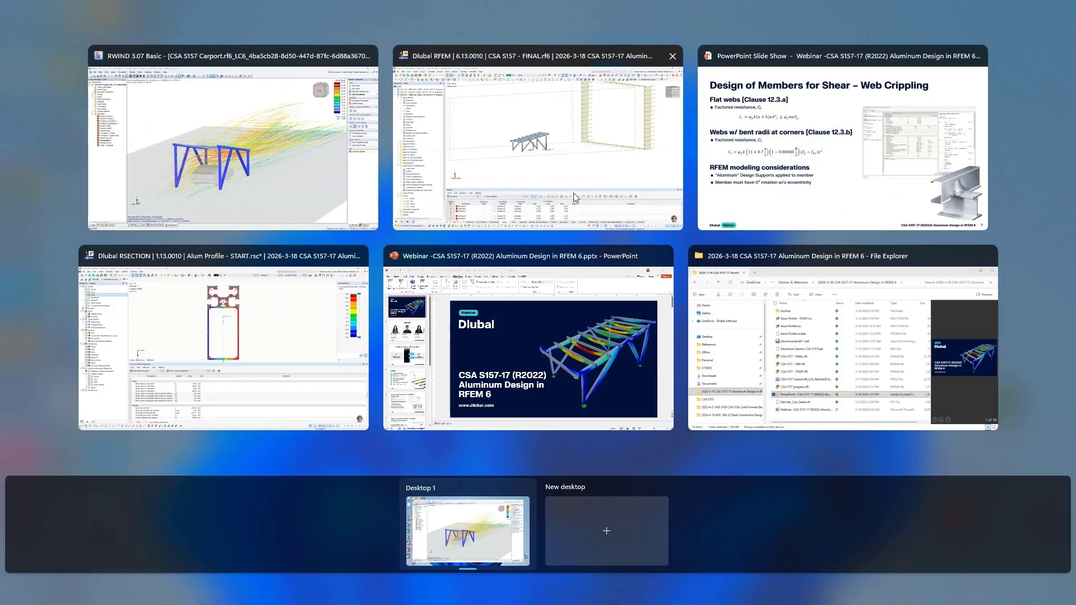
{"action": "left_click", "coordinate": [574, 193]}
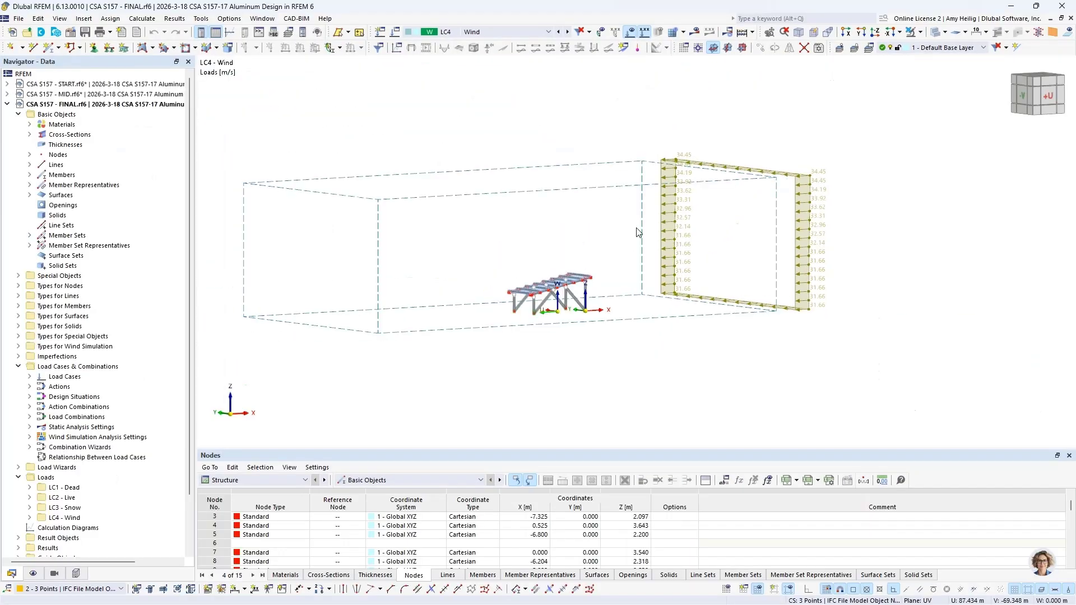
{"action": "middle_click_drag", "start_coordinate": [726, 249], "coordinate": [356, 266], "text": "ctrl"}
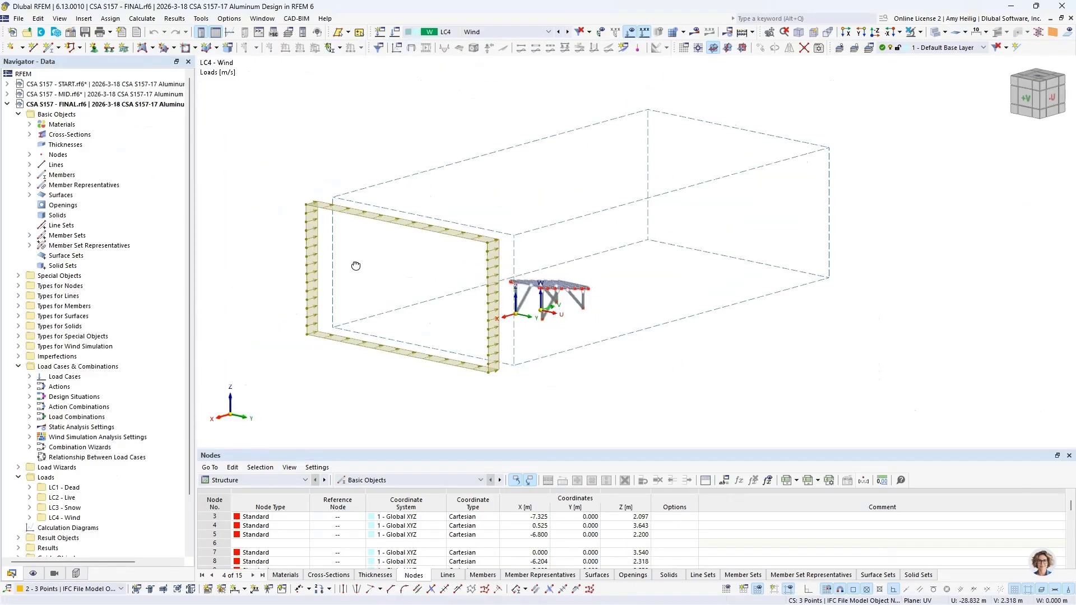
{"action": "left_click", "coordinate": [486, 32]}
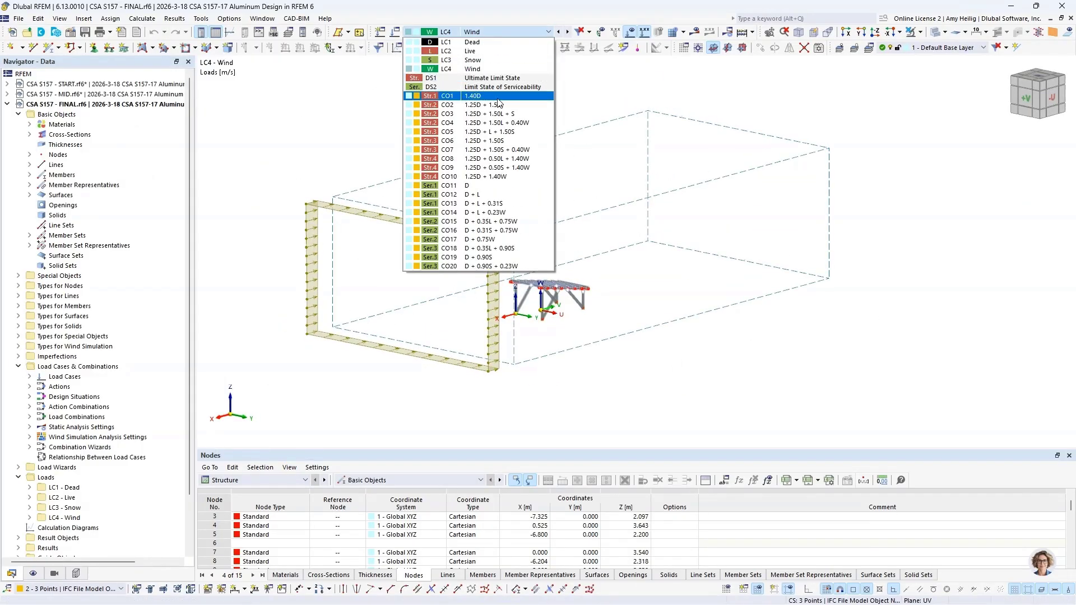
{"action": "left_click", "coordinate": [497, 123]}
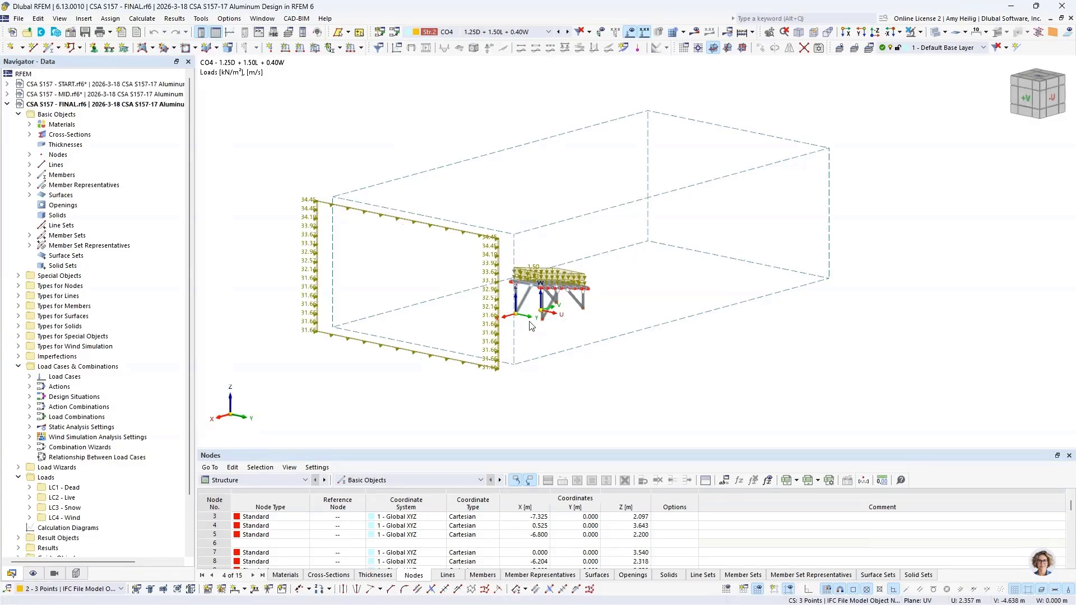
{"action": "scroll", "coordinate": [531, 326], "scroll_direction": "up", "scroll_amount": 3}
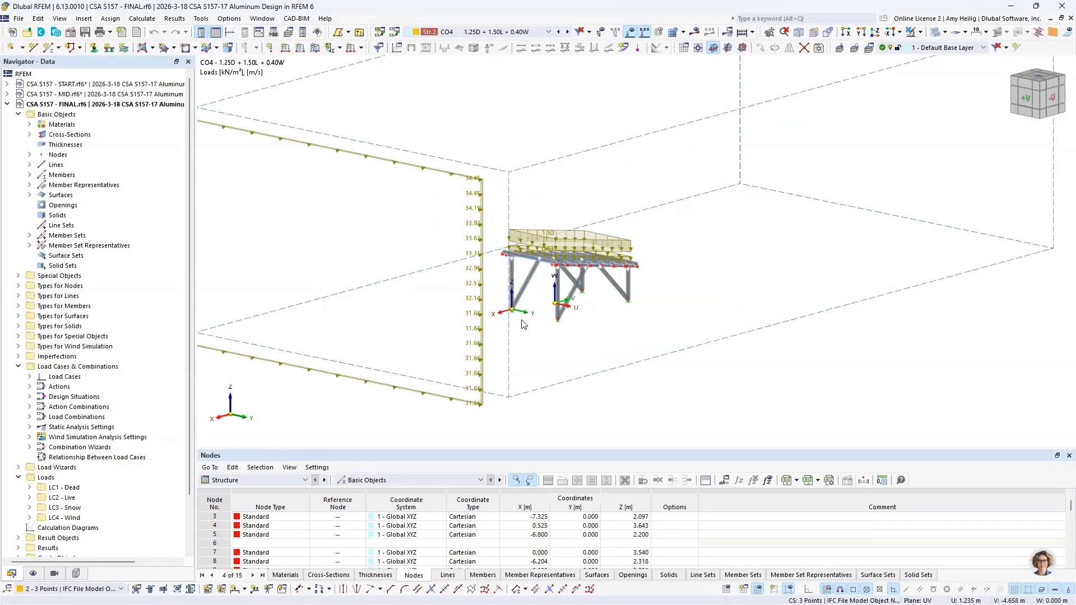
{"action": "scroll", "coordinate": [522, 324], "scroll_direction": "down", "scroll_amount": 3}
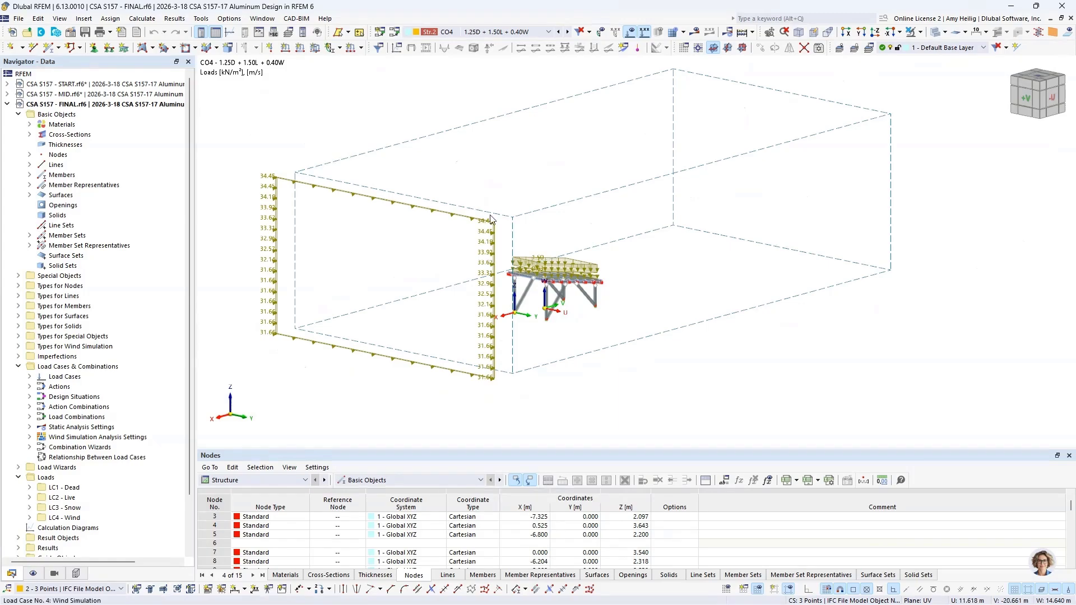
Hide the loads and show the CO4 static analysis results as global deformations |u| instead of support reactions
{"action": "left_click", "coordinate": [629, 34]}
{"action": "left_click", "coordinate": [695, 31]}
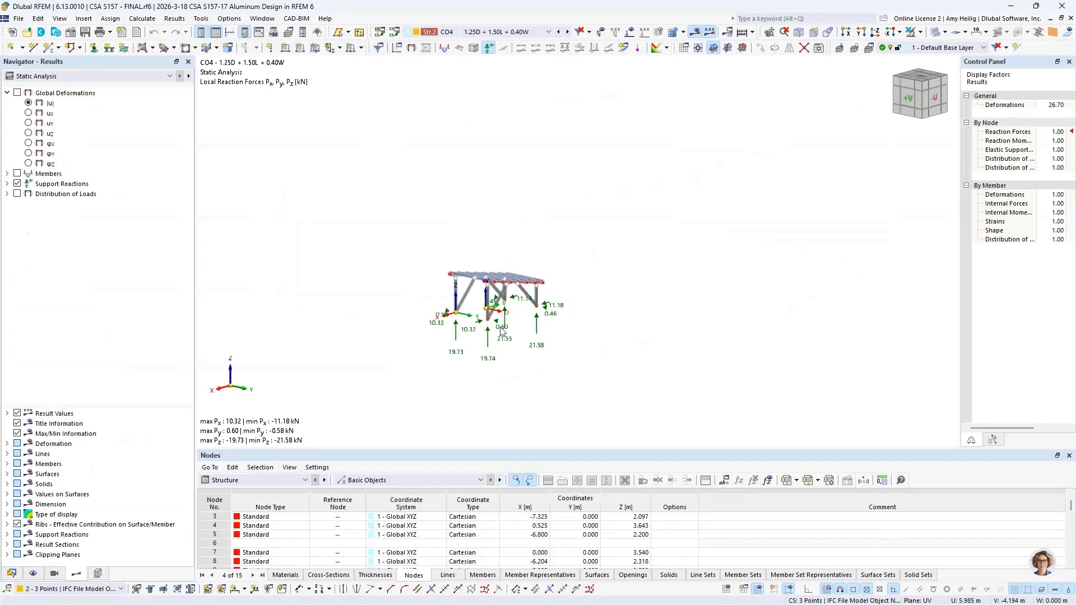
{"action": "scroll", "coordinate": [472, 319], "scroll_direction": "up", "scroll_amount": 8}
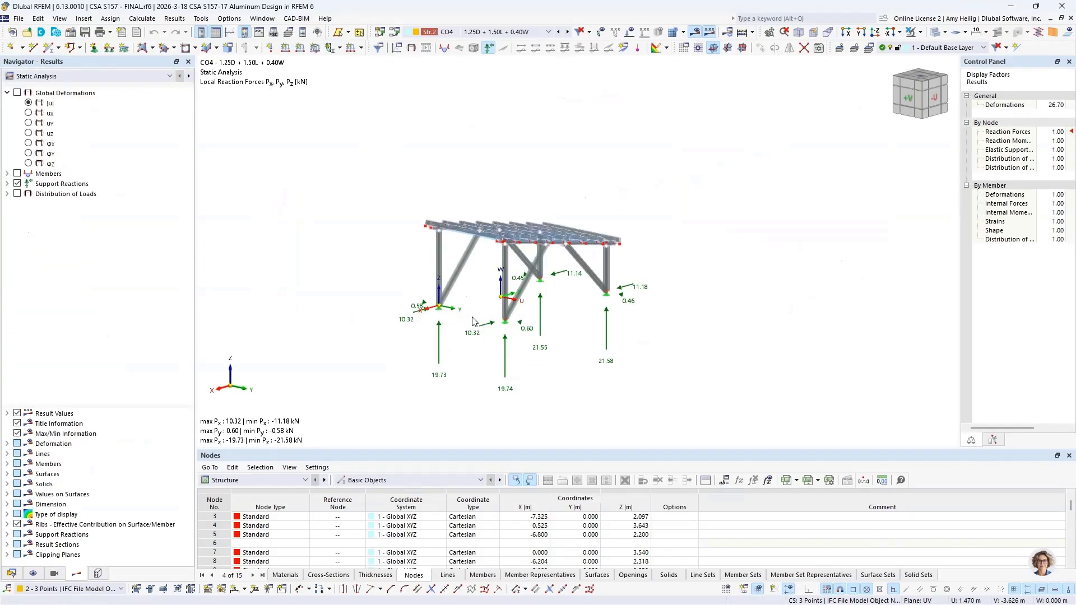
{"action": "left_click", "coordinate": [17, 184]}
{"action": "left_click", "coordinate": [17, 92]}
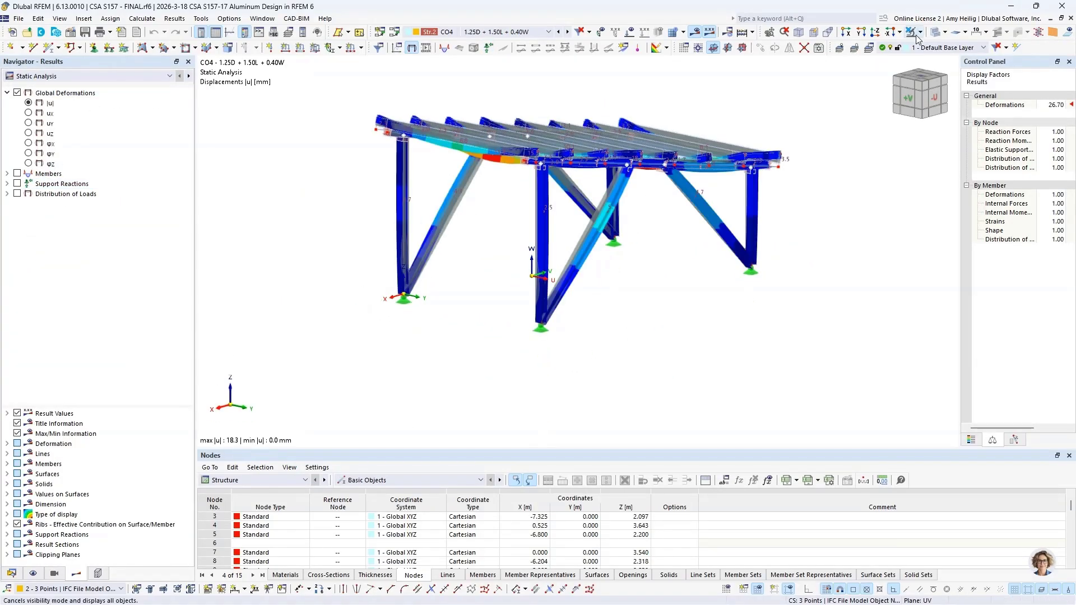
{"action": "middle_click_drag", "start_coordinate": [510, 197], "coordinate": [476, 220]}
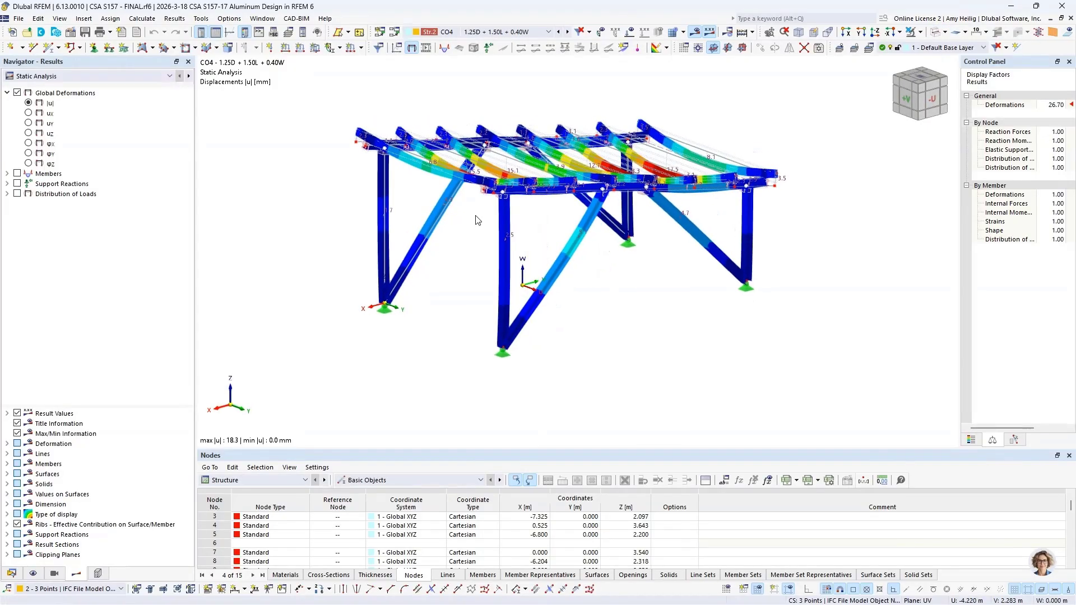
Compare the global deformations for combinations CO5, CO6 and CO7, and for serviceability combination CO13
{"action": "left_click", "coordinate": [568, 32]}
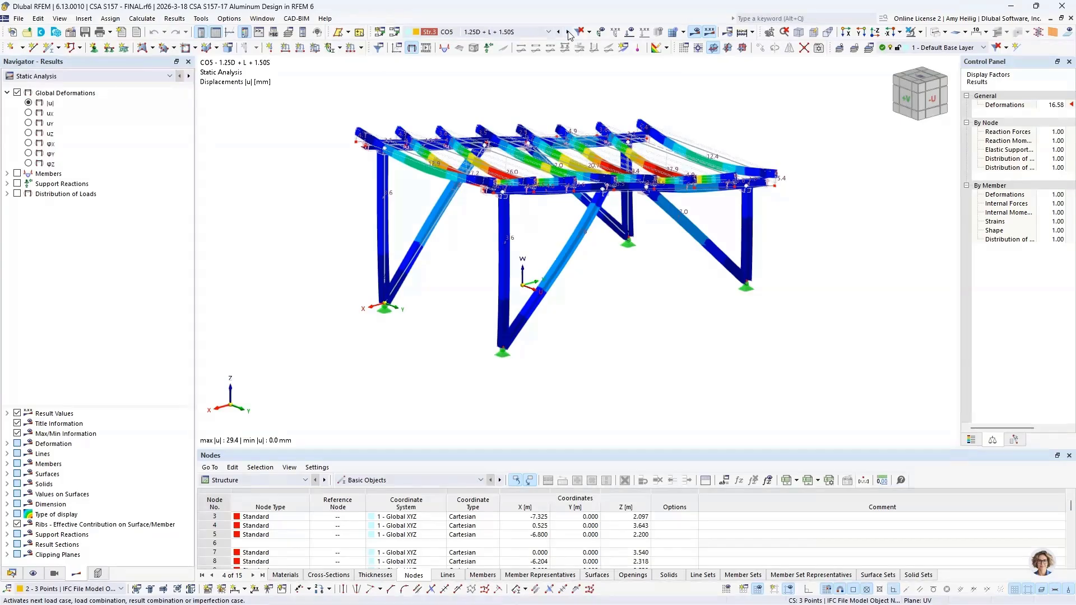
{"action": "left_click", "coordinate": [569, 32]}
{"action": "left_click", "coordinate": [568, 32]}
{"action": "left_click", "coordinate": [547, 31]}
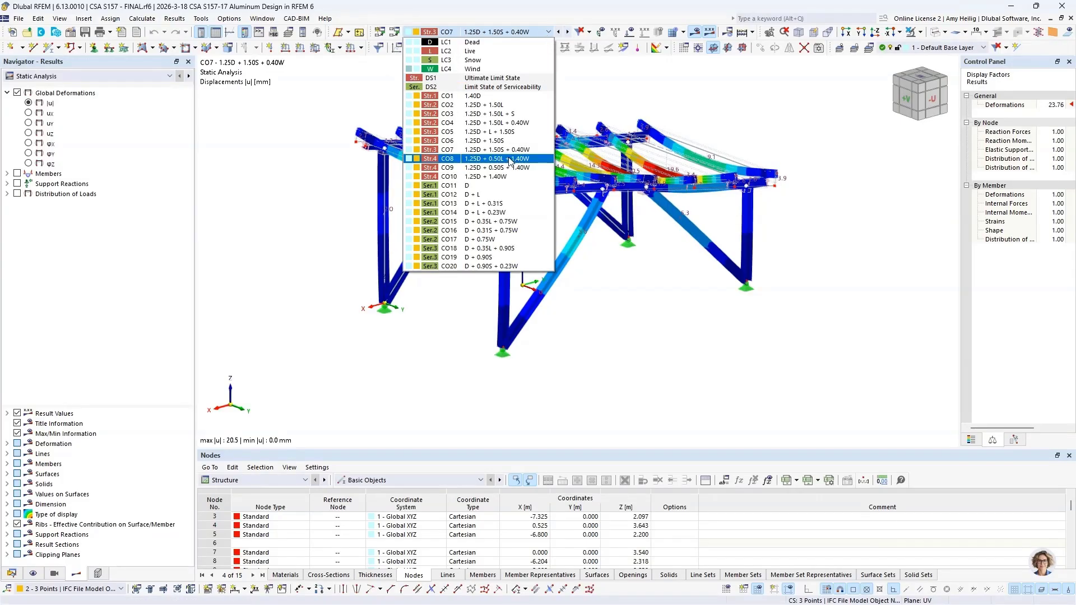
{"action": "left_click", "coordinate": [507, 204]}
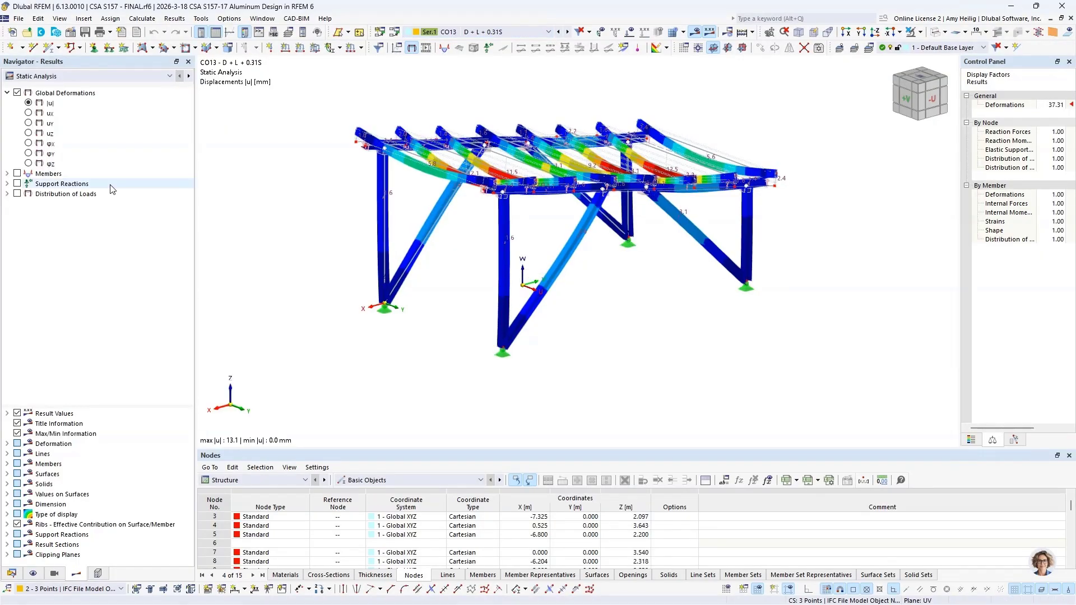
Display the CO13 member internal forces in turn: axial force N, shear force Vz and bending moment My
{"action": "left_click", "coordinate": [8, 173]}
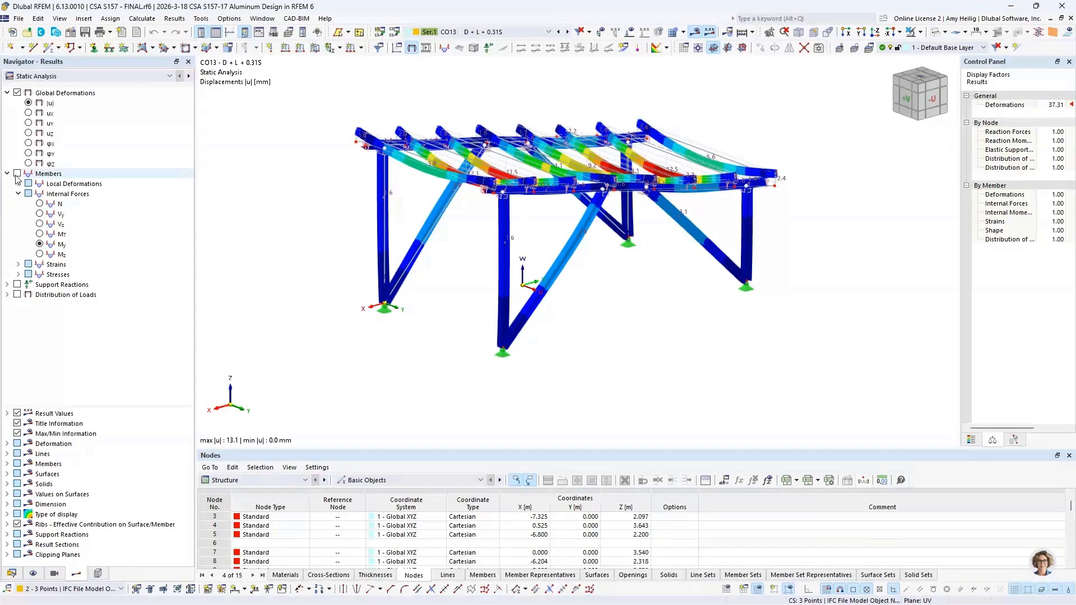
{"action": "left_click", "coordinate": [17, 173]}
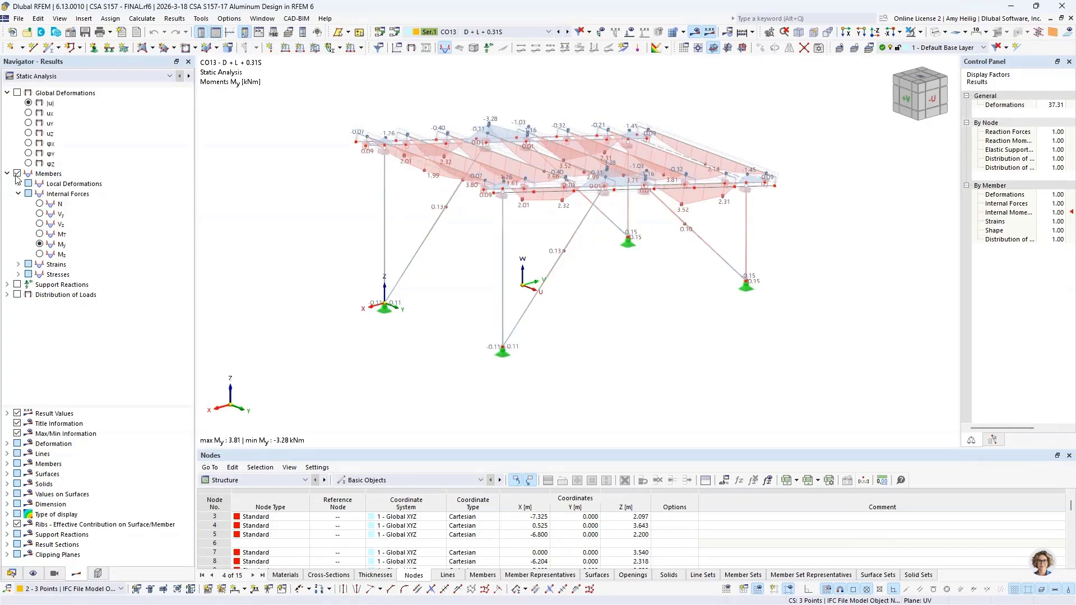
{"action": "left_click", "coordinate": [39, 203]}
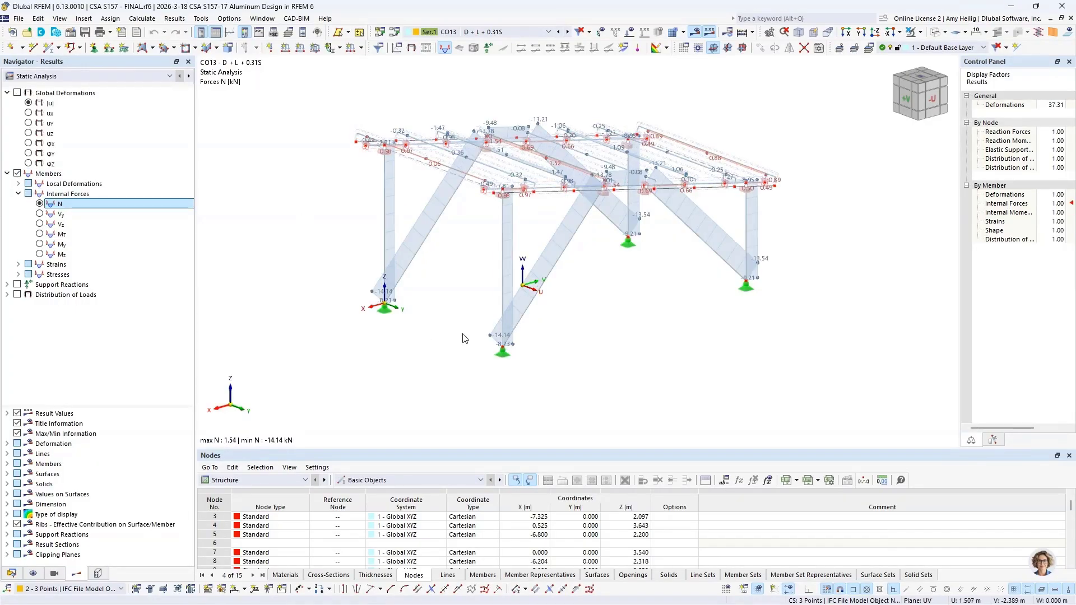
{"action": "left_click", "coordinate": [61, 224]}
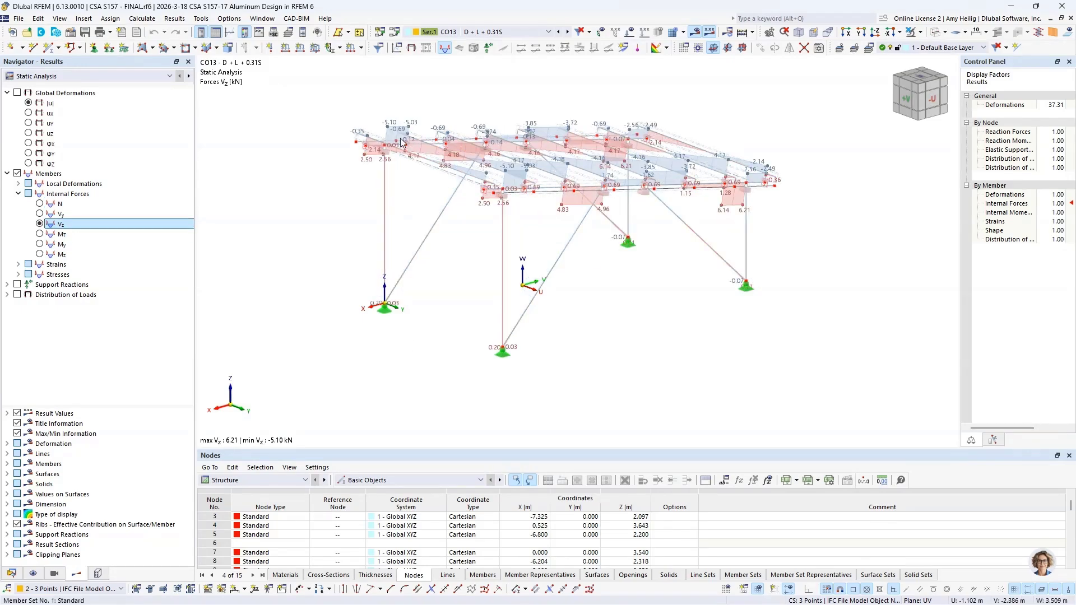
{"action": "left_click", "coordinate": [45, 246]}
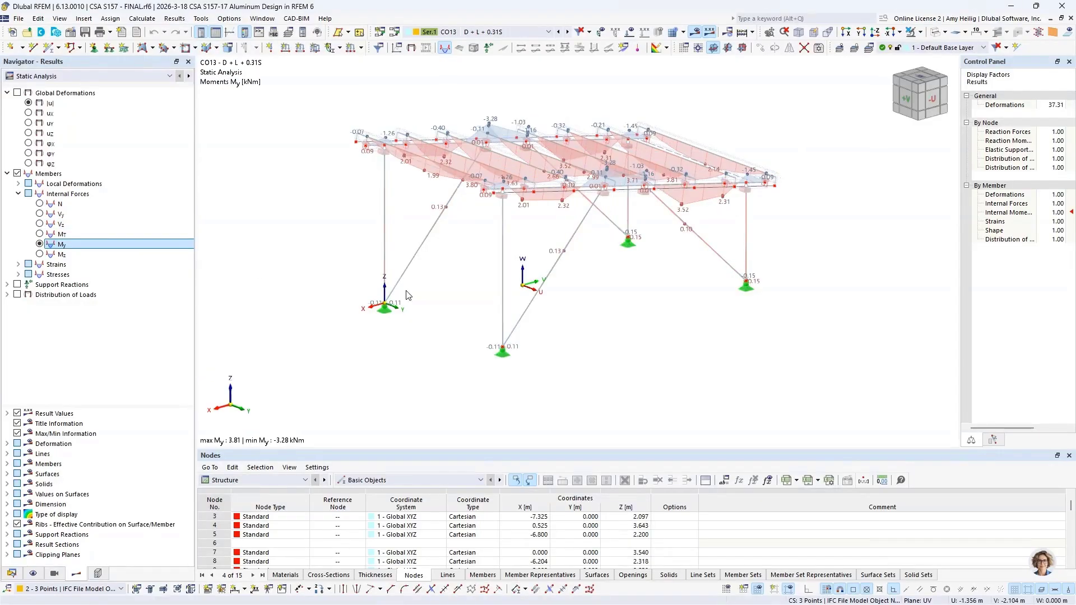
Open the result diagrams of member set 10 and add axial force N and shear force Vz to the displayed curves
{"action": "scroll", "coordinate": [395, 247], "scroll_direction": "up", "scroll_amount": 5}
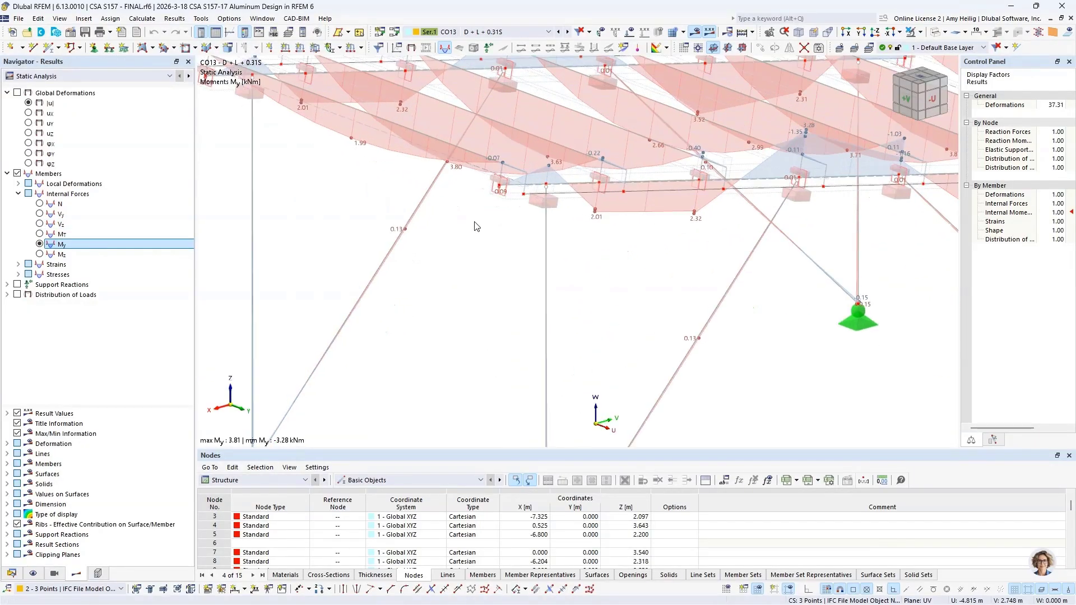
{"action": "scroll", "coordinate": [475, 226], "scroll_direction": "up", "scroll_amount": 1}
{"action": "right_click", "coordinate": [520, 200]}
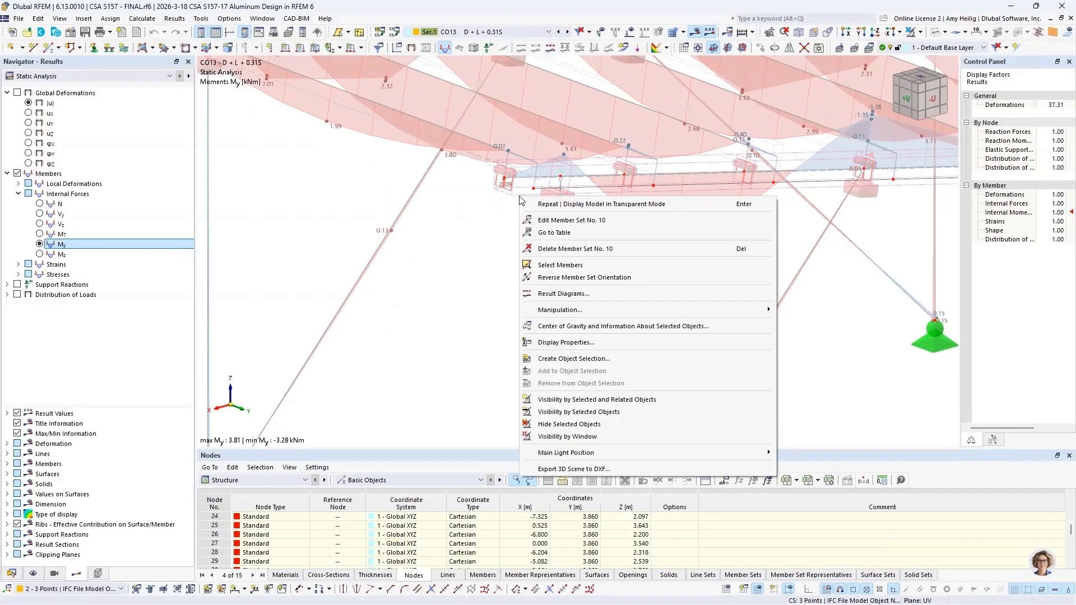
{"action": "left_click", "coordinate": [549, 295]}
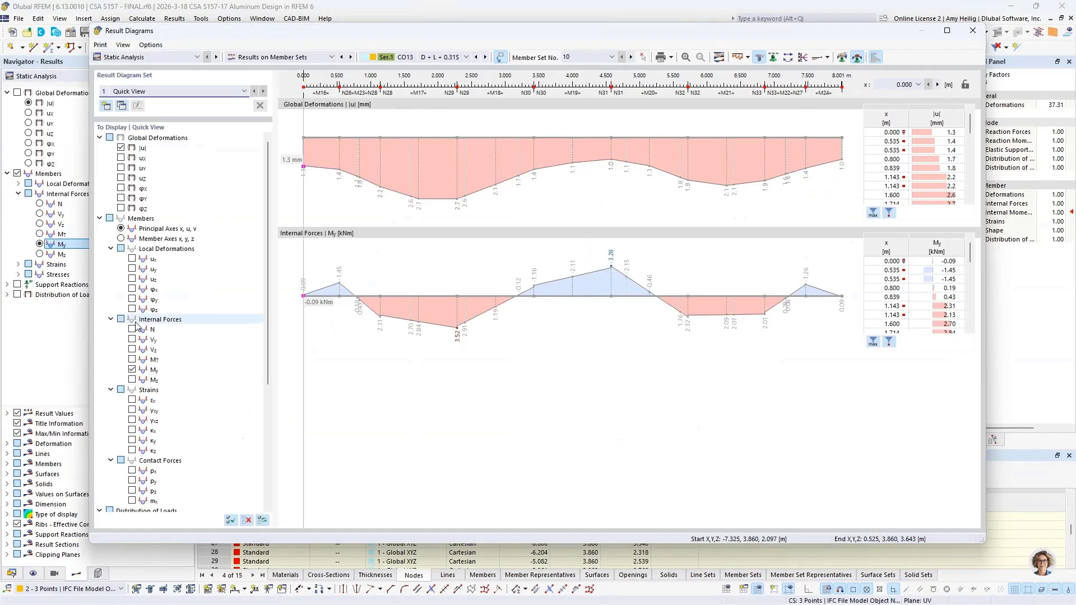
{"action": "left_click", "coordinate": [132, 330]}
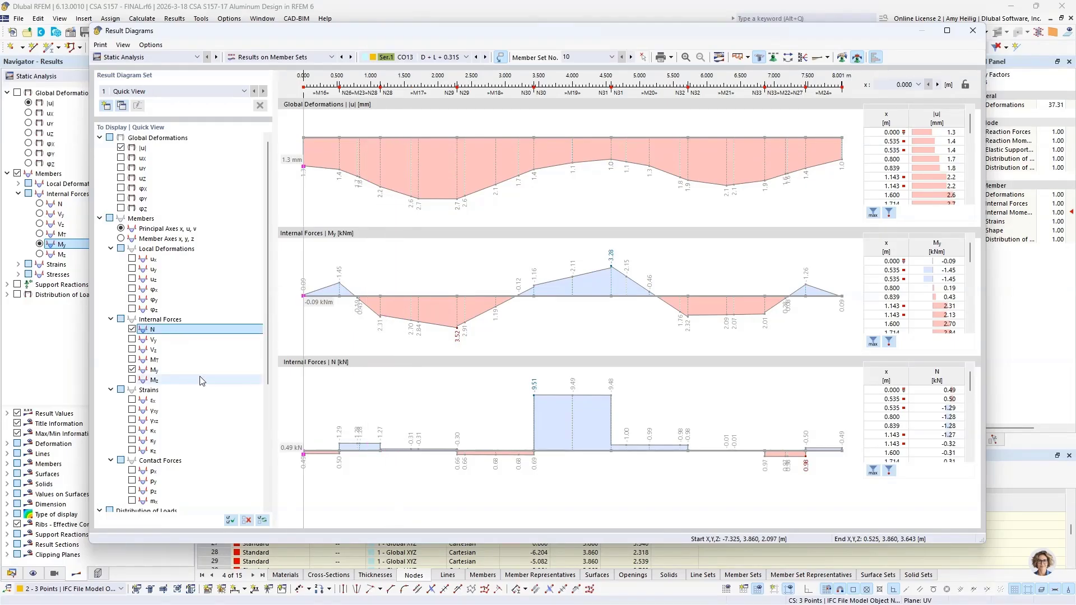
{"action": "left_click", "coordinate": [132, 350]}
Switch the member set's result diagrams to combination CO4 to review its curves, and close the diagram window
{"action": "left_click", "coordinate": [450, 56]}
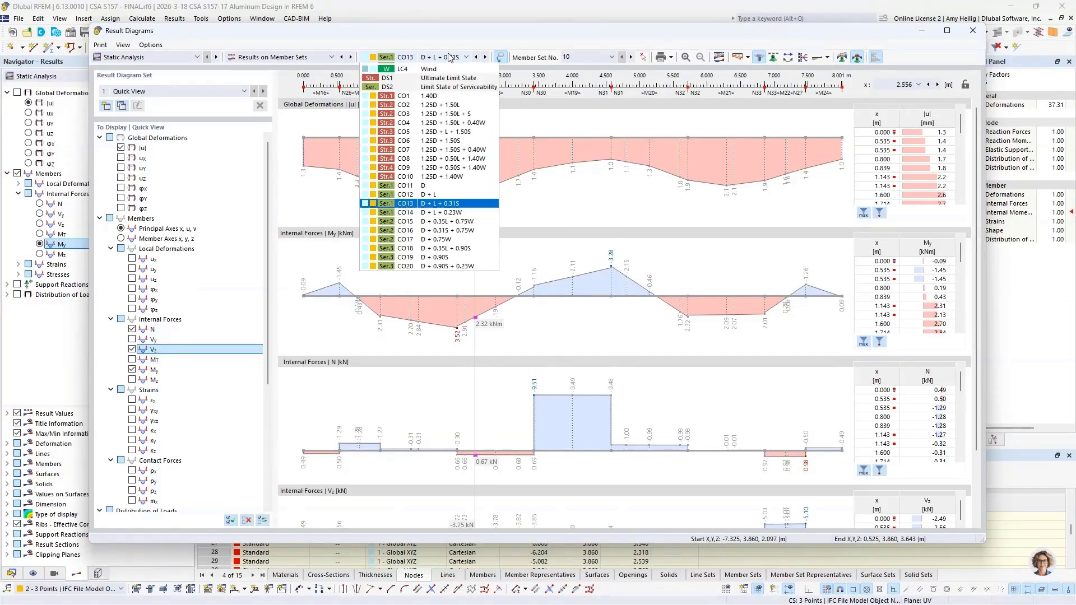
{"action": "left_click", "coordinate": [436, 143]}
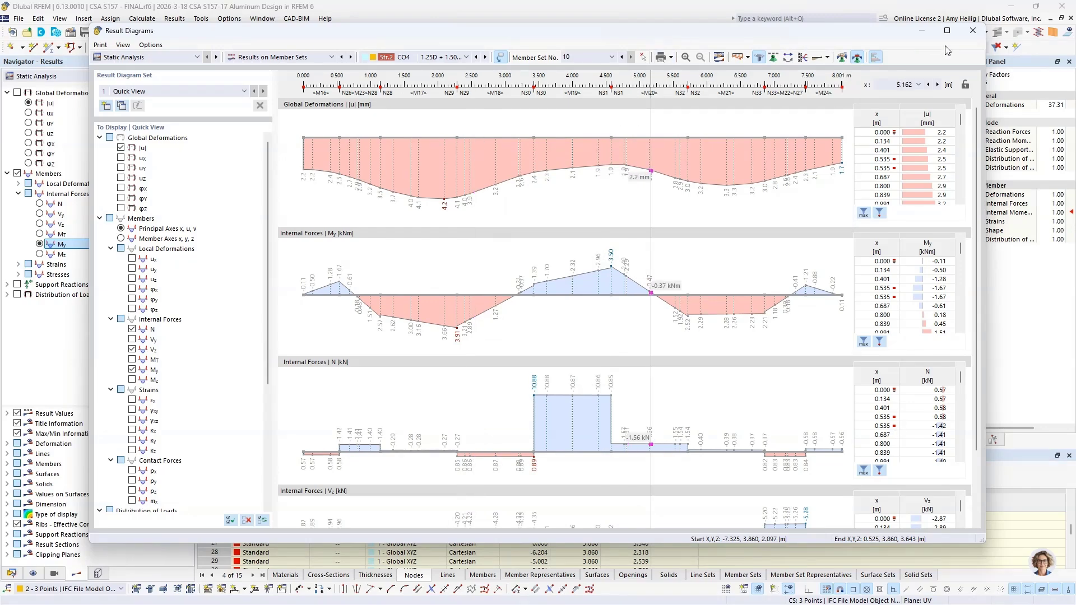
{"action": "left_click", "coordinate": [972, 32]}
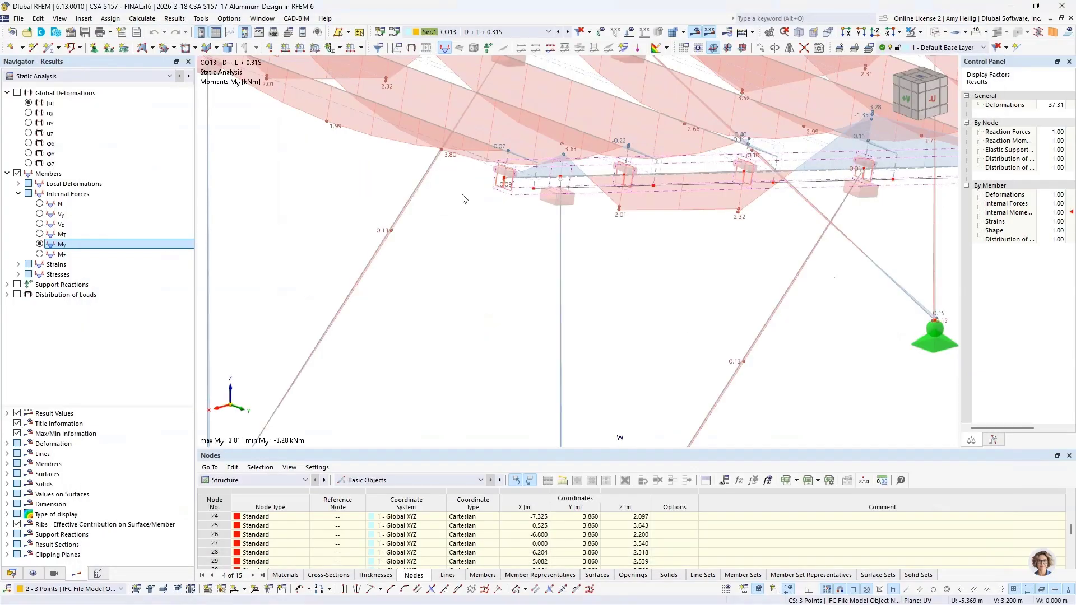
Replace the member moment display with the nodal support reactions for CO13, keeping all the supports in view
{"action": "scroll", "coordinate": [486, 286], "scroll_direction": "down", "scroll_amount": 2}
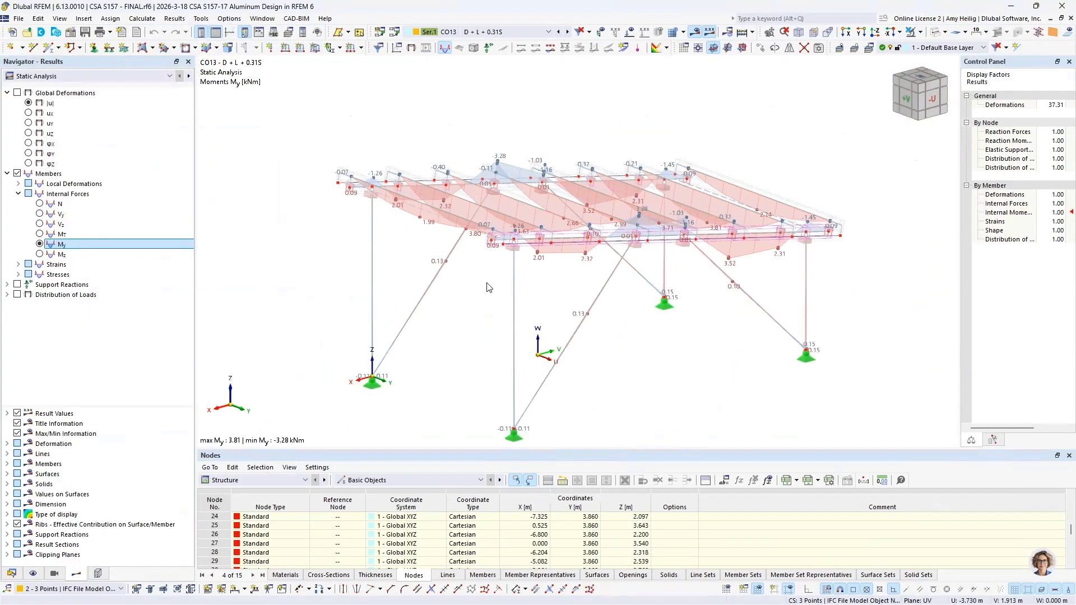
{"action": "left_click", "coordinate": [8, 173]}
{"action": "left_click", "coordinate": [17, 173]}
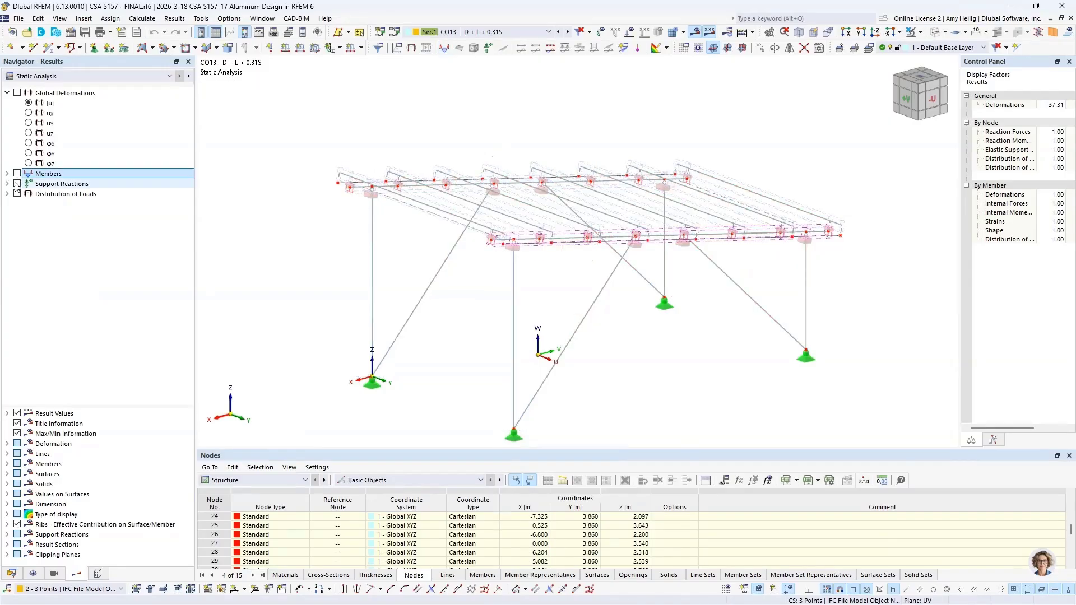
{"action": "left_click", "coordinate": [17, 184]}
{"action": "left_click", "coordinate": [7, 183]}
{"action": "scroll", "coordinate": [604, 365], "scroll_direction": "down", "scroll_amount": 2}
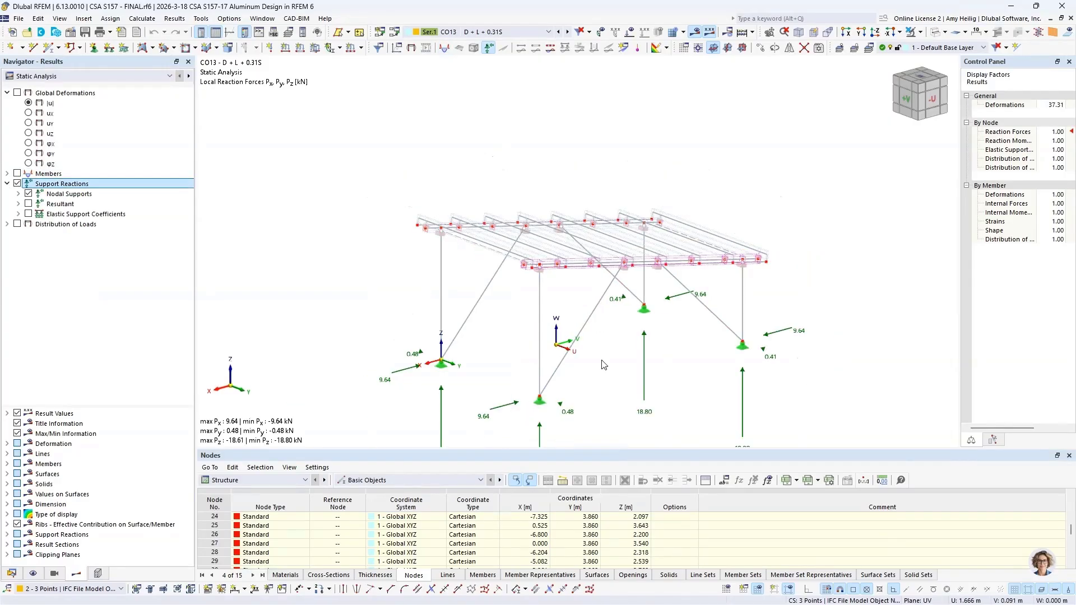
{"action": "middle_click_drag", "start_coordinate": [602, 360], "coordinate": [569, 244]}
{"action": "middle_click_drag", "start_coordinate": [684, 273], "coordinate": [657, 263], "text": "ctrl"}
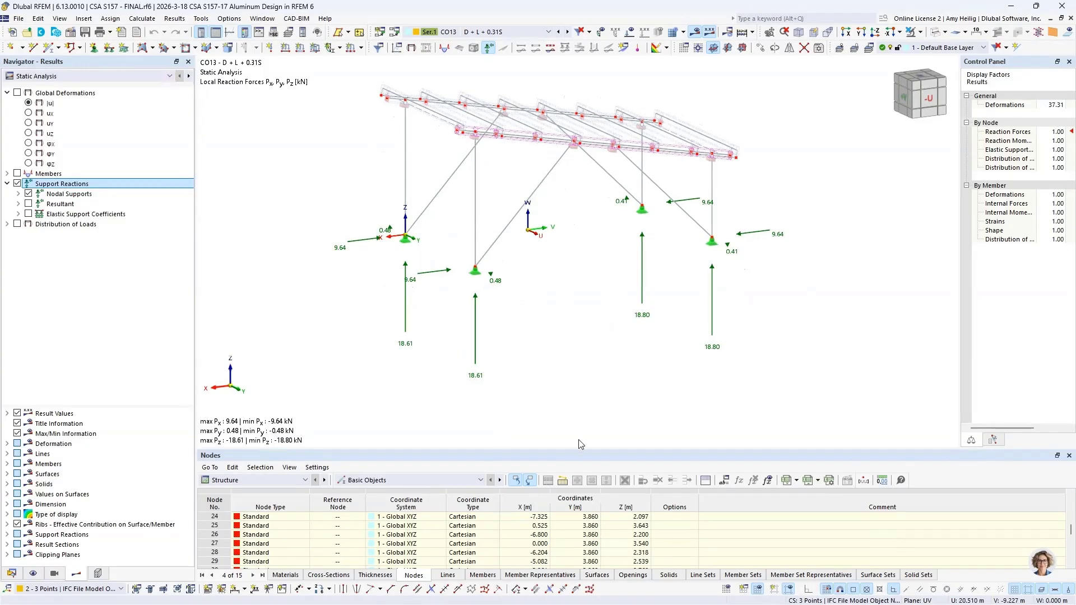
Enlarge the table area, list the static analysis support forces by node, and locate the nodes of the extreme Py and My rows
{"action": "left_click_drag", "start_coordinate": [578, 450], "coordinate": [584, 345]}
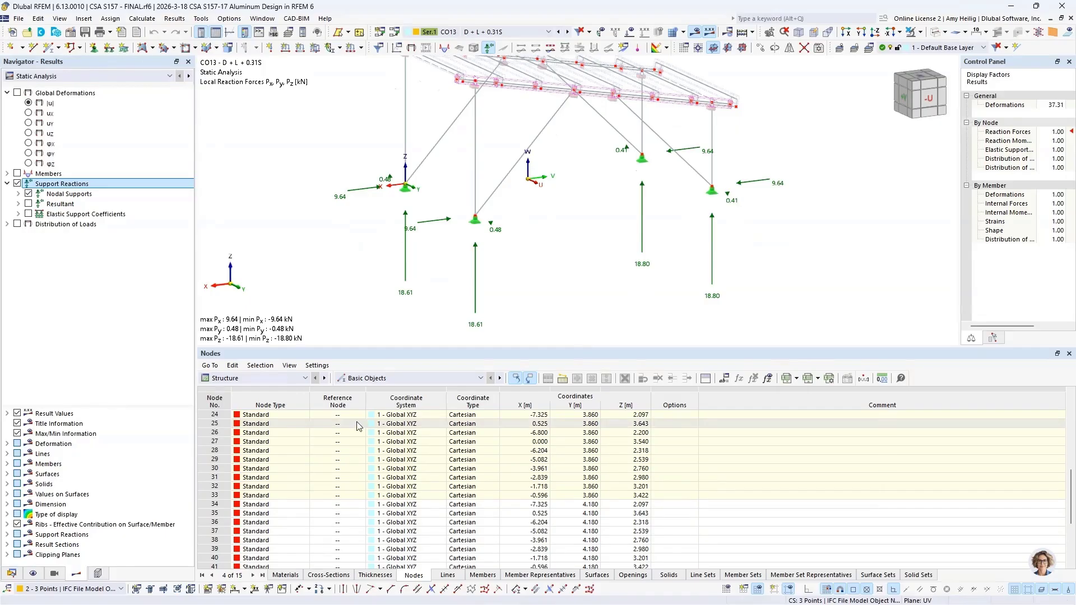
{"action": "left_click", "coordinate": [251, 379]}
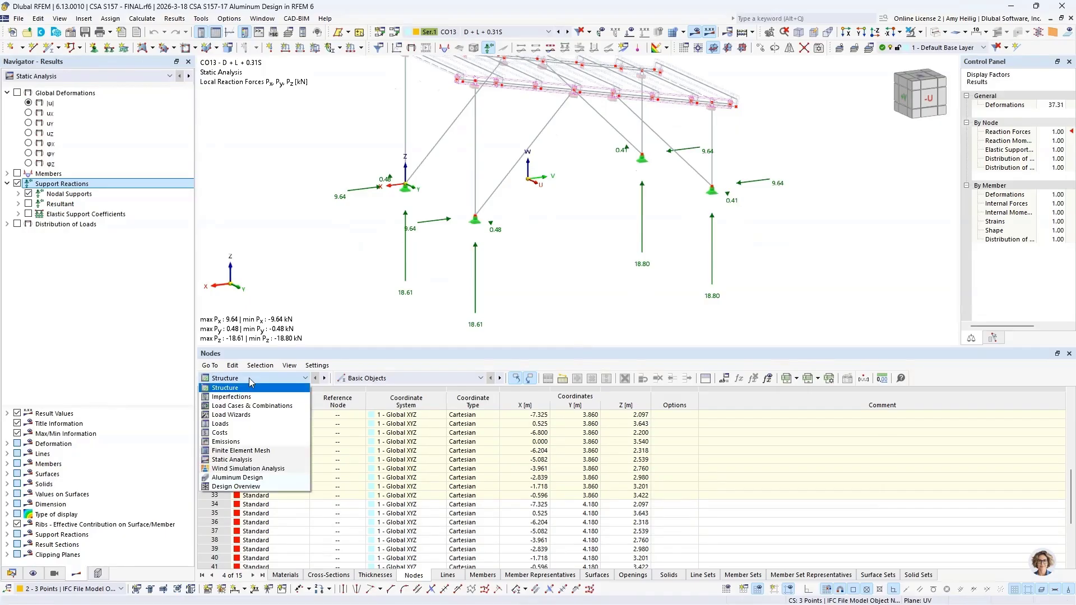
{"action": "left_click", "coordinate": [249, 461]}
{"action": "left_click", "coordinate": [371, 378]}
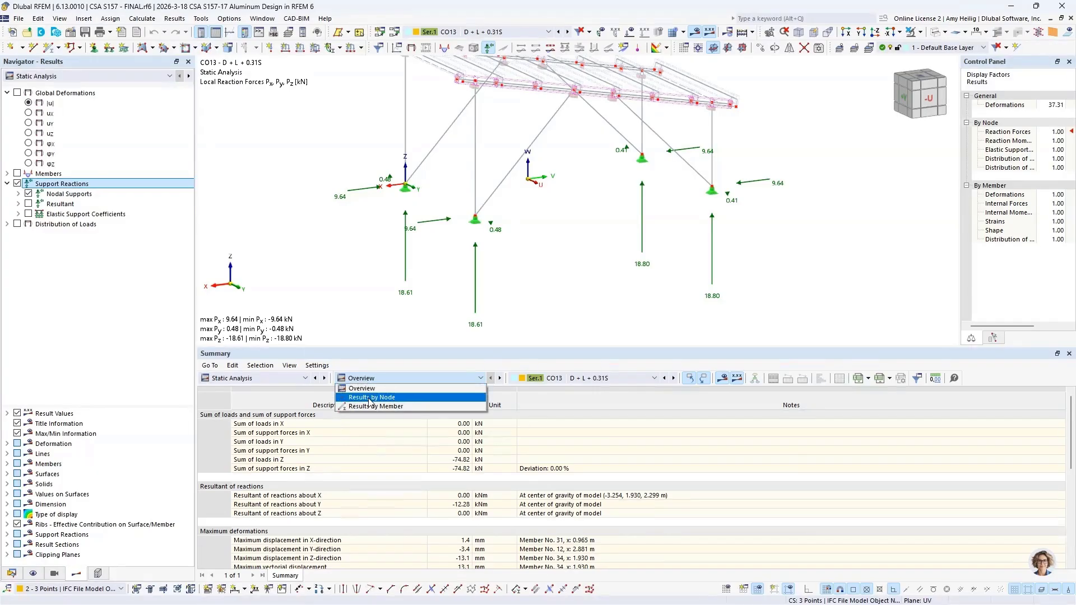
{"action": "left_click", "coordinate": [370, 399]}
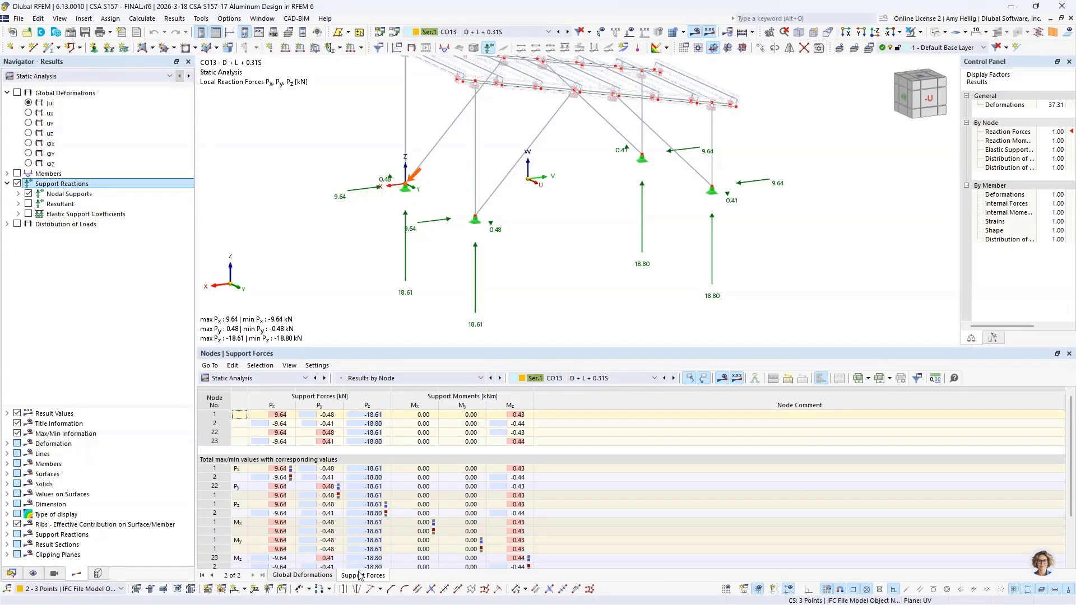
{"action": "left_click", "coordinate": [418, 487]}
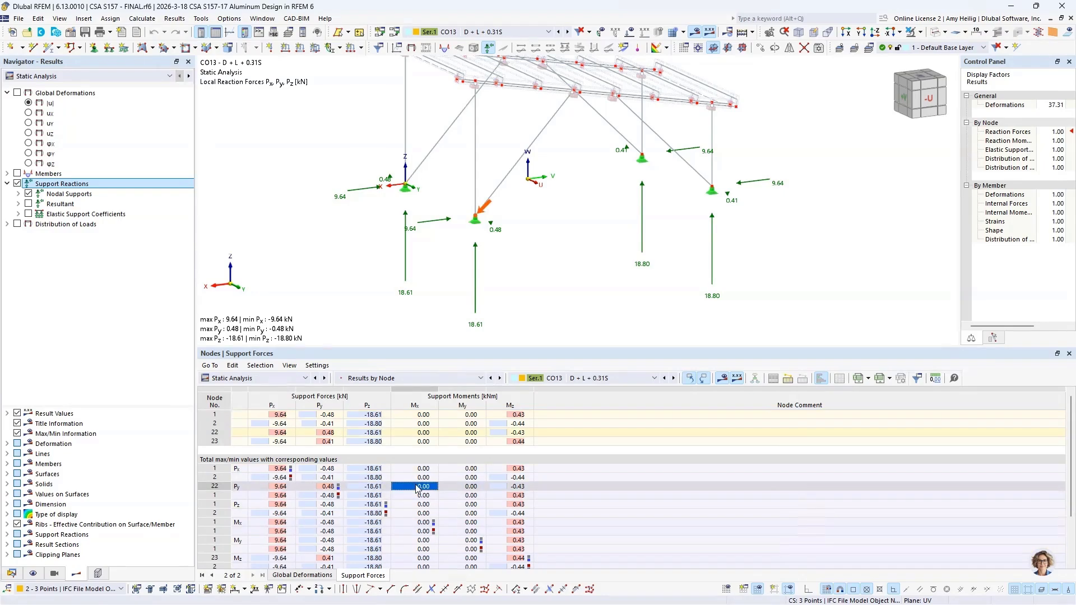
{"action": "left_click", "coordinate": [384, 540]}
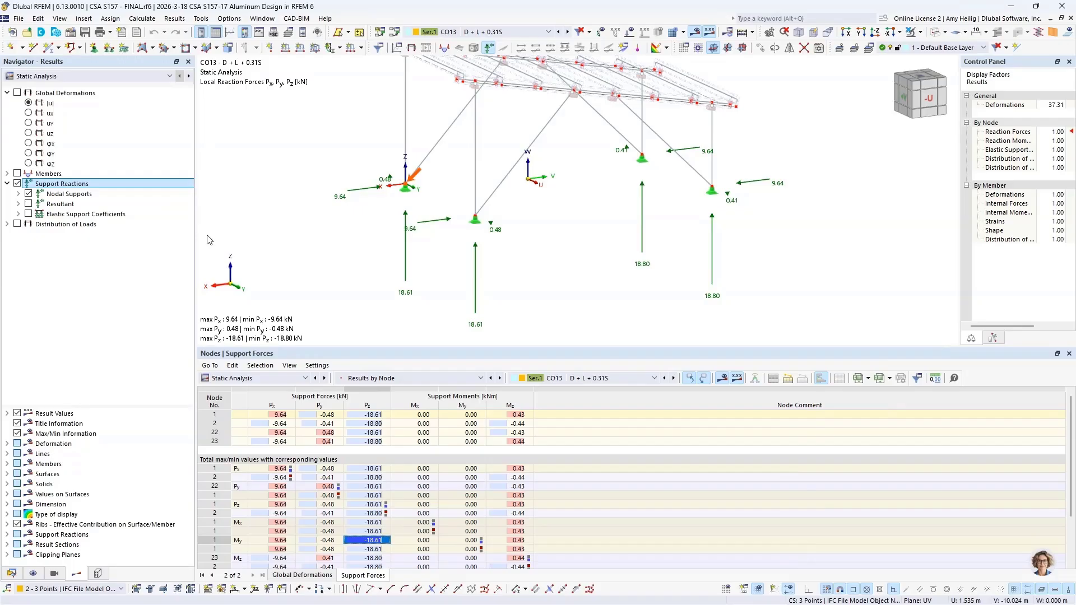
Switch both the result tables and the results navigator from Static Analysis to Aluminum Design
{"action": "left_click", "coordinate": [268, 379]}
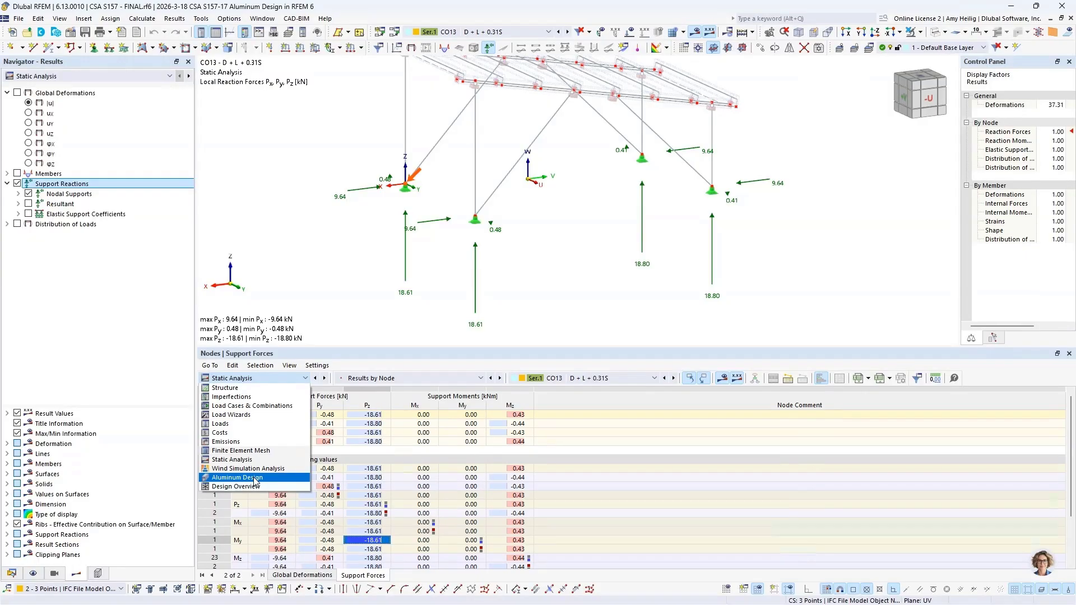
{"action": "left_click", "coordinate": [255, 478]}
{"action": "left_click", "coordinate": [69, 77]}
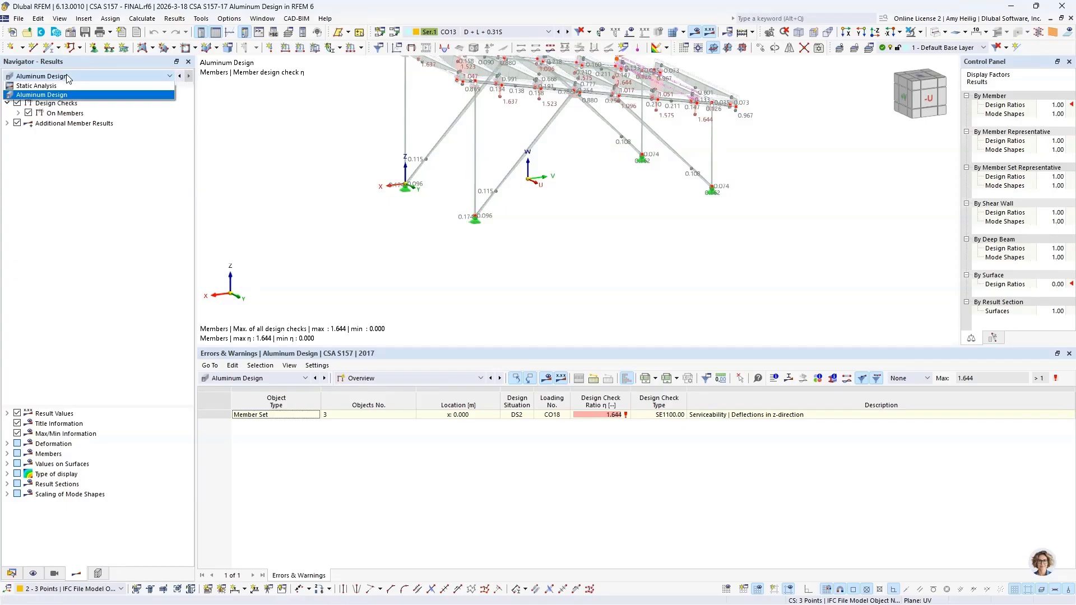
{"action": "left_click", "coordinate": [66, 94]}
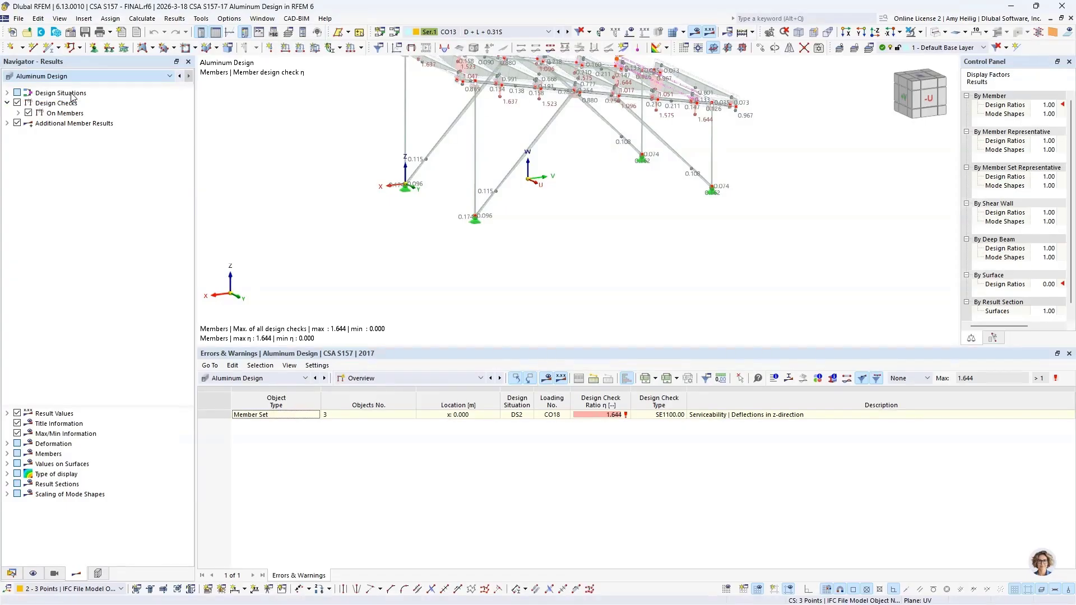
Show the Aluminum Design input data and review the design situations and the objects to design
{"action": "left_click", "coordinate": [414, 374]}
{"action": "left_click", "coordinate": [415, 388]}
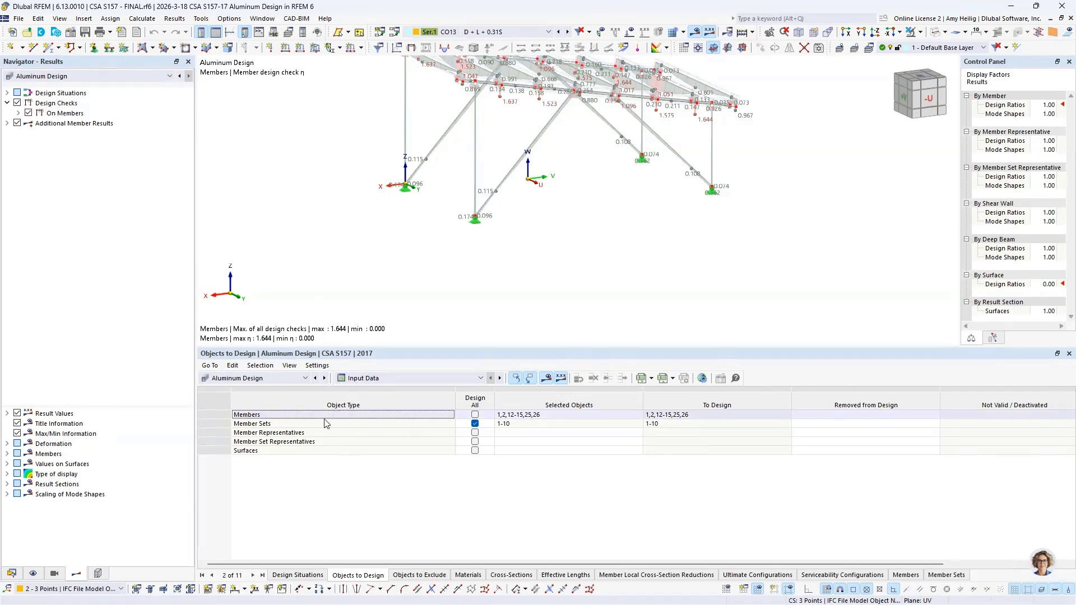
{"action": "left_click", "coordinate": [286, 576]}
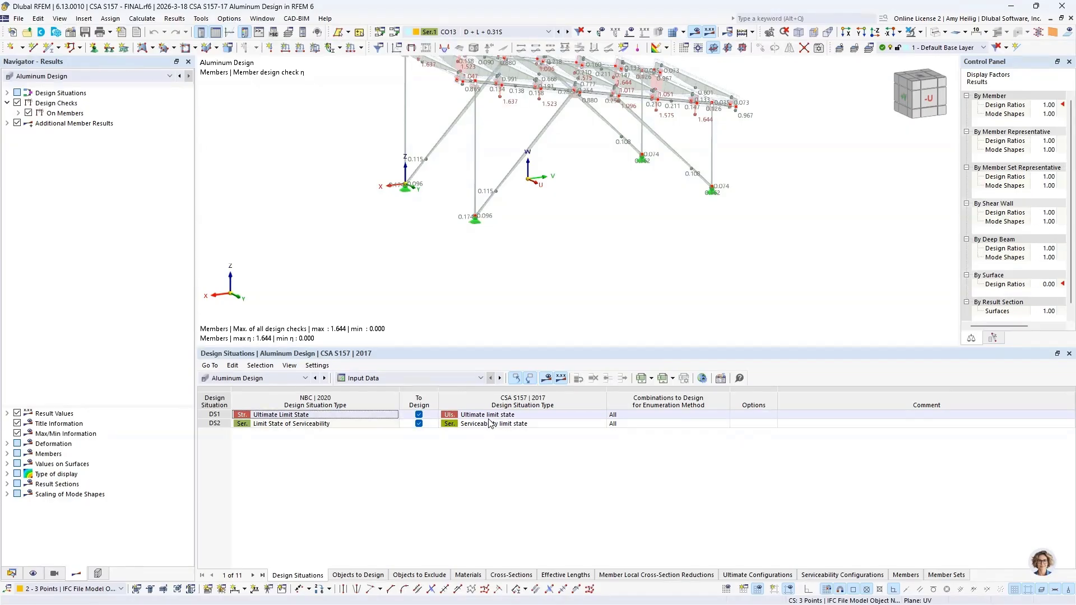
{"action": "left_click", "coordinate": [358, 575]}
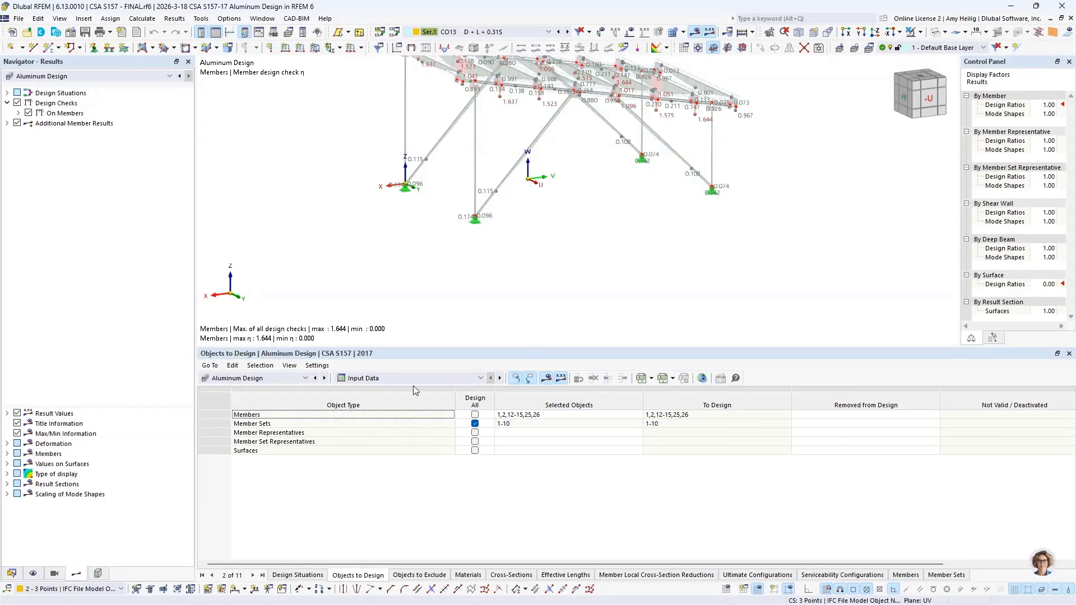
Close the Control Panel and list the aluminum design ratios on members, with the whole carport in view
{"action": "left_click_drag", "start_coordinate": [1016, 71], "coordinate": [1018, 64]}
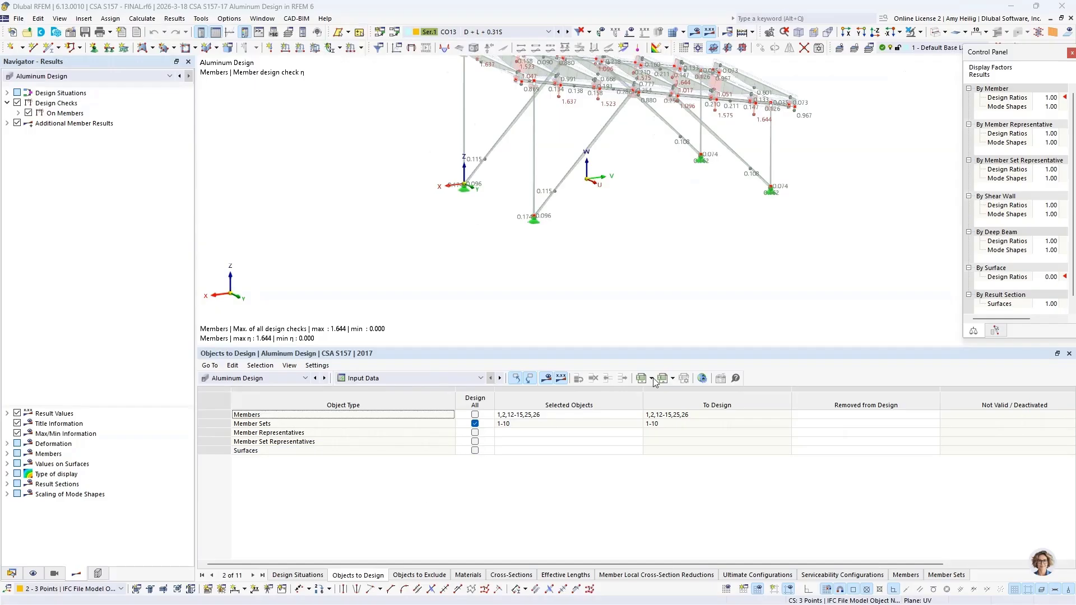
{"action": "left_click", "coordinate": [1071, 53]}
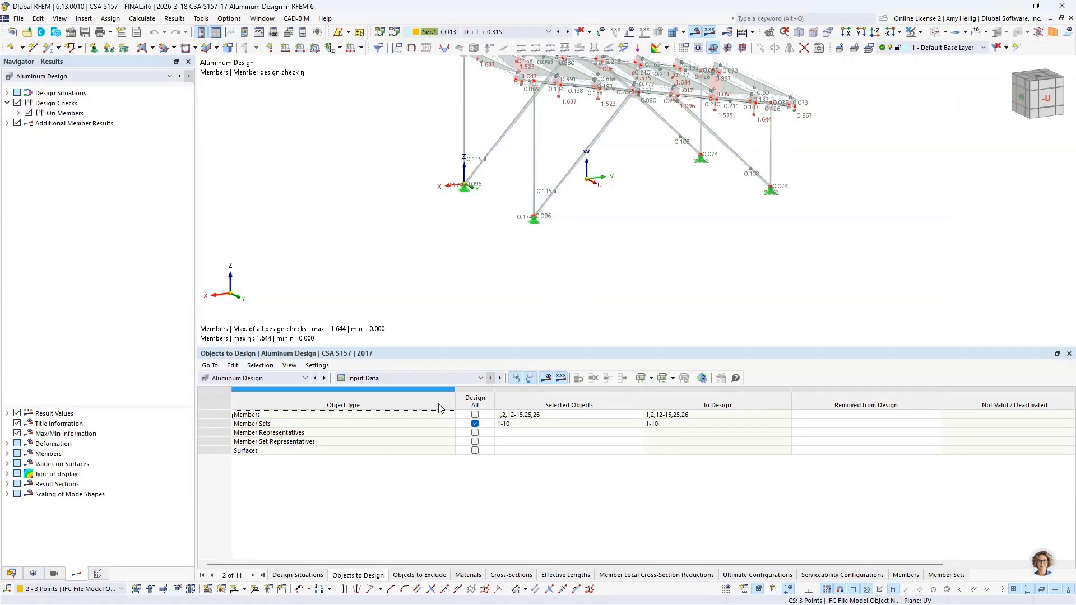
{"action": "left_click", "coordinate": [432, 376]}
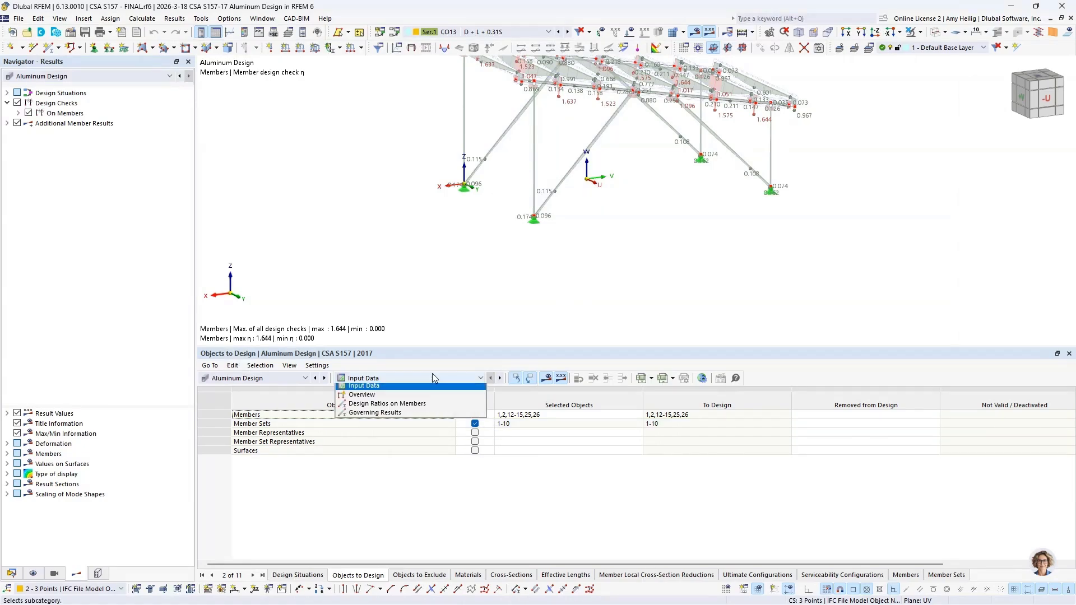
{"action": "left_click", "coordinate": [416, 407]}
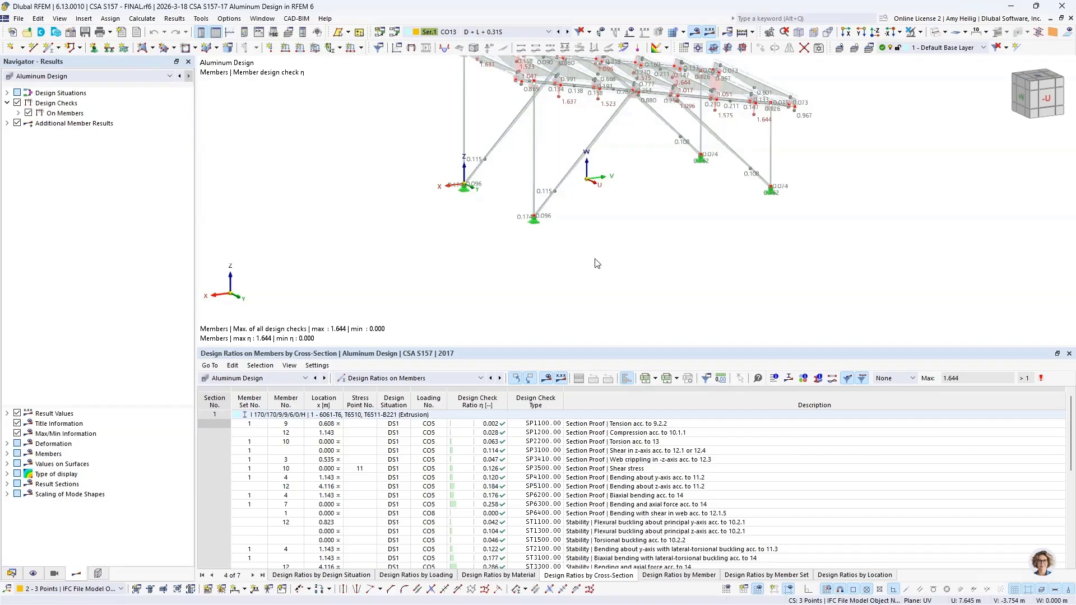
{"action": "middle_click_drag", "start_coordinate": [607, 217], "coordinate": [581, 299]}
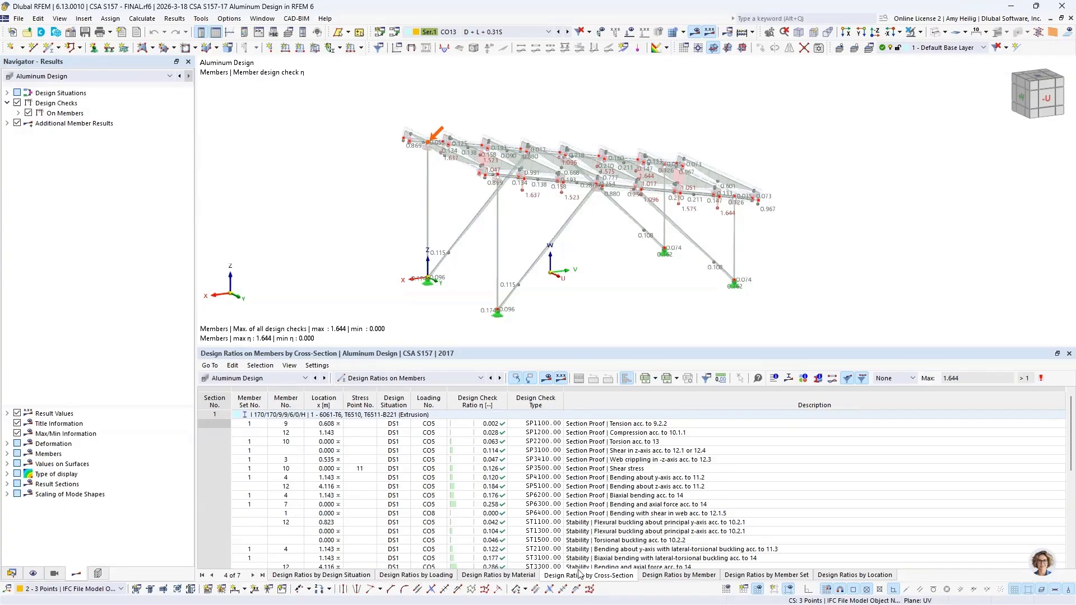
List the design ratios by member set, locate member set 1's tension check in the model, and enlarge the table
{"action": "left_click", "coordinate": [740, 577]}
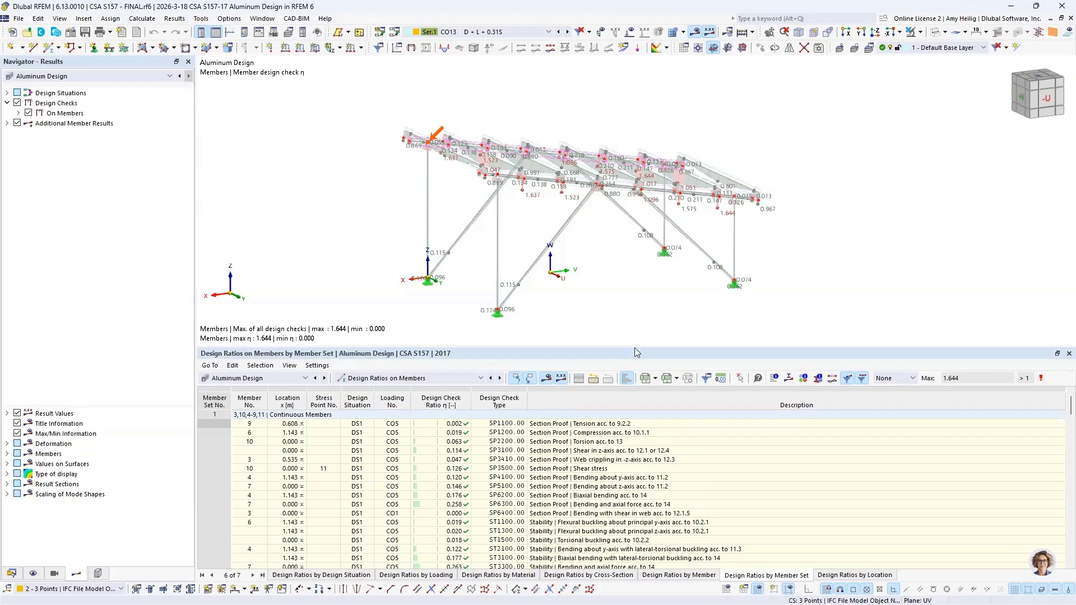
{"action": "left_click", "coordinate": [617, 423]}
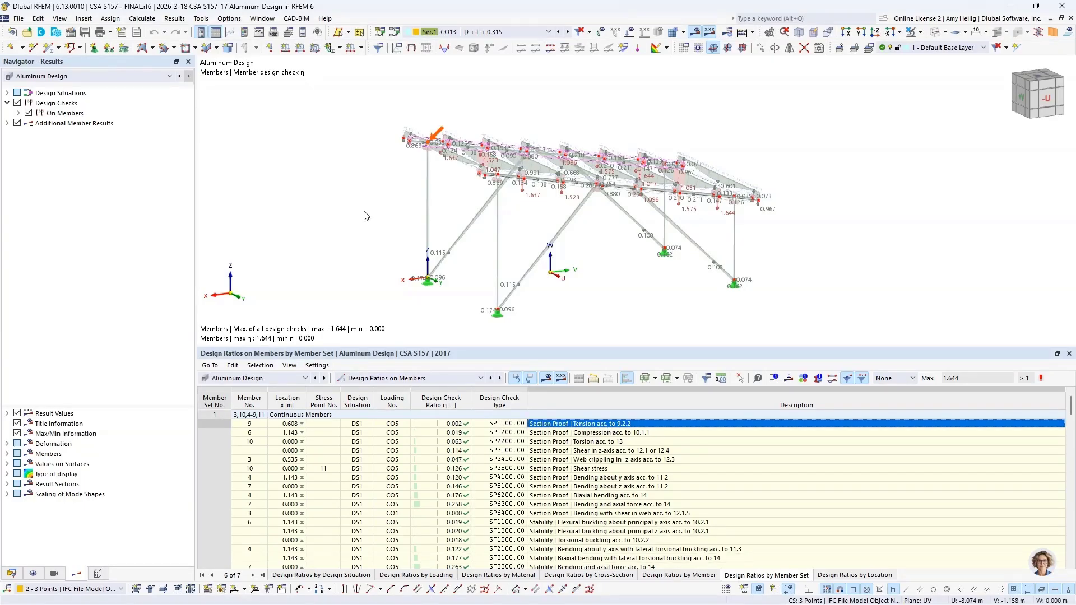
{"action": "middle_click_drag", "start_coordinate": [365, 211], "coordinate": [671, 221], "text": "ctrl"}
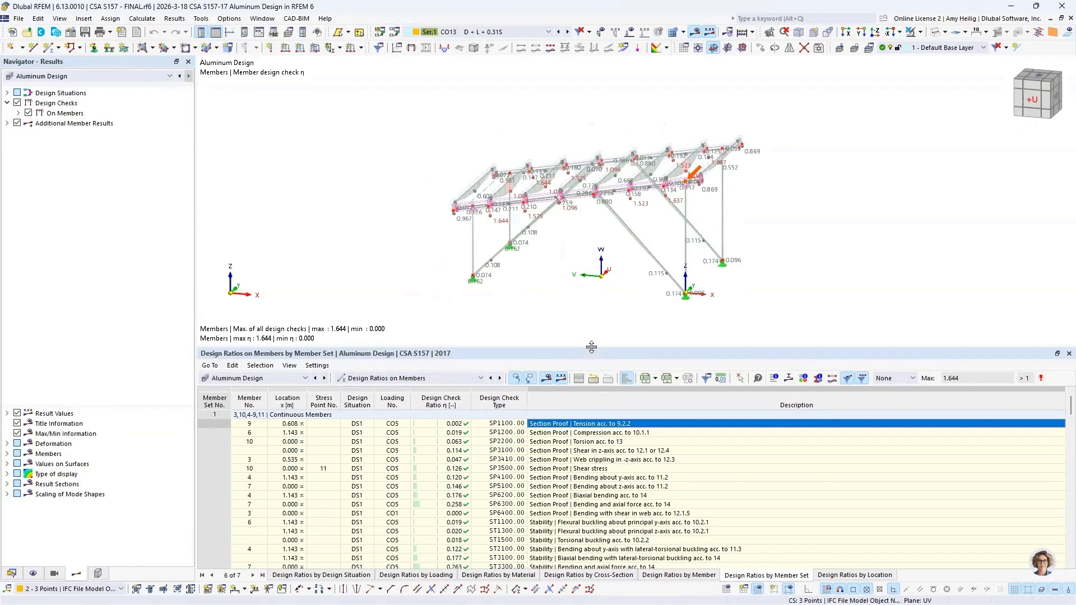
{"action": "left_click_drag", "start_coordinate": [591, 347], "coordinate": [597, 298]}
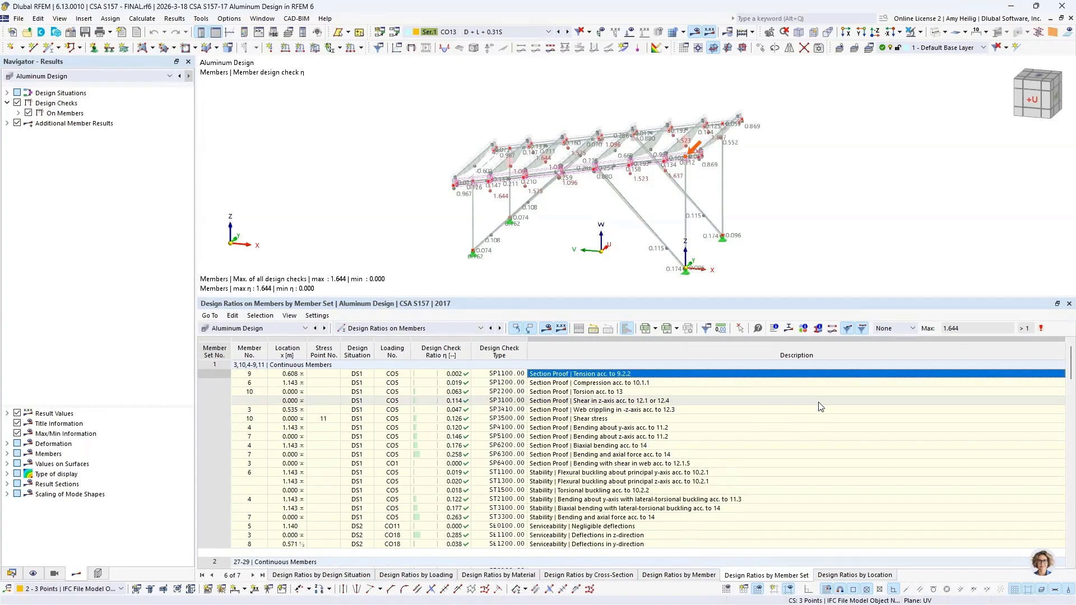
Limit the design ratios to the maximum per member set and select member set 3's z-direction deflection check
{"action": "left_click", "coordinate": [900, 329]}
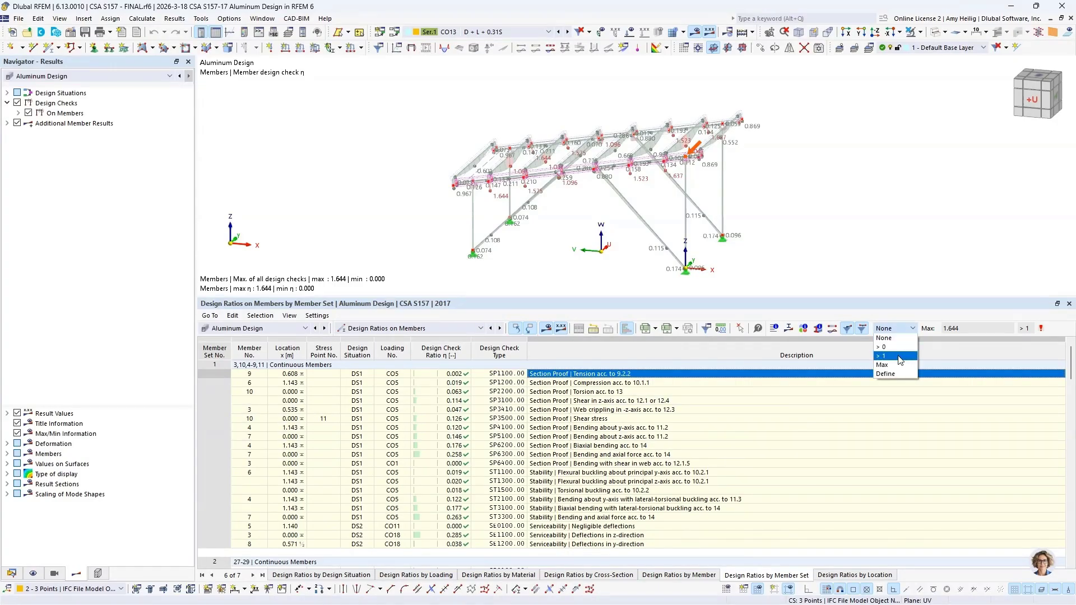
{"action": "key", "text": "Escape"}
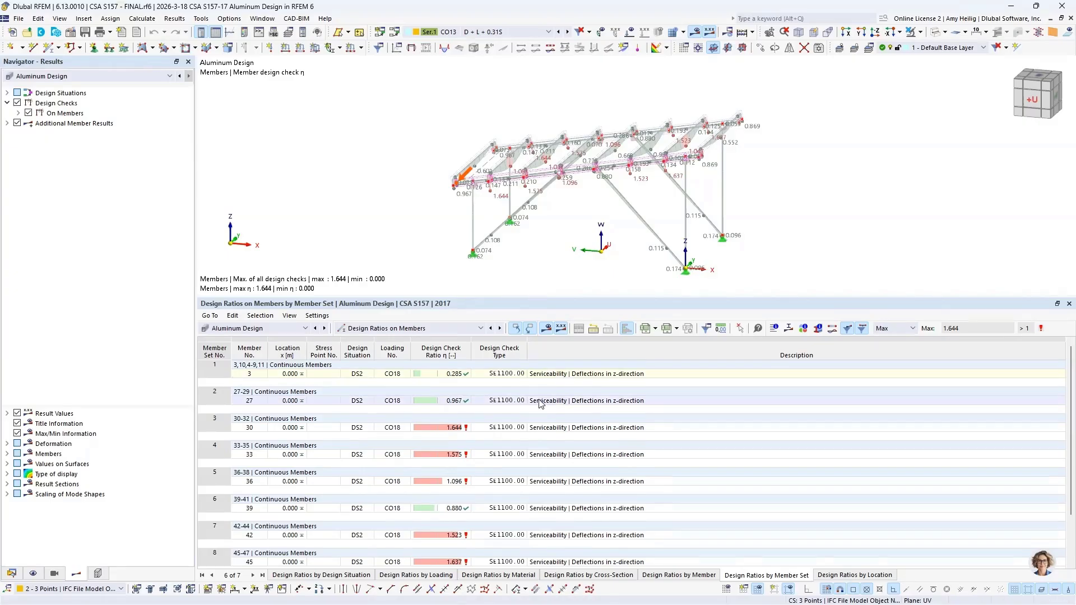
{"action": "left_click", "coordinate": [541, 428]}
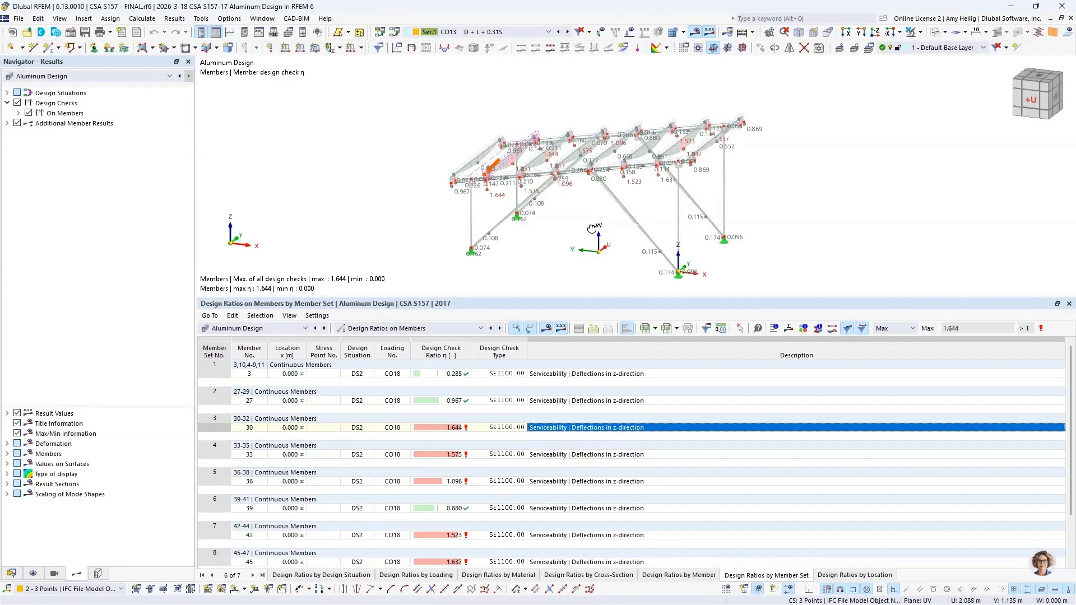
Examine the deflection ratios at the rafter ends, and remove the maximum-only limit so every design check per member set is listed
{"action": "scroll", "coordinate": [483, 182], "scroll_direction": "up", "scroll_amount": 5}
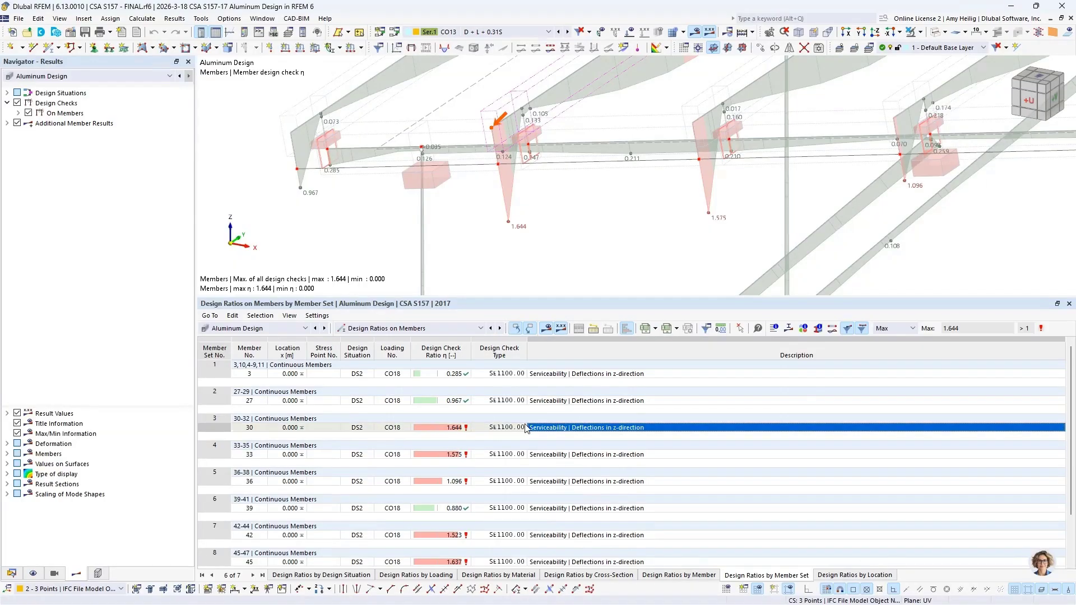
{"action": "left_click", "coordinate": [895, 333]}
{"action": "left_click", "coordinate": [893, 337]}
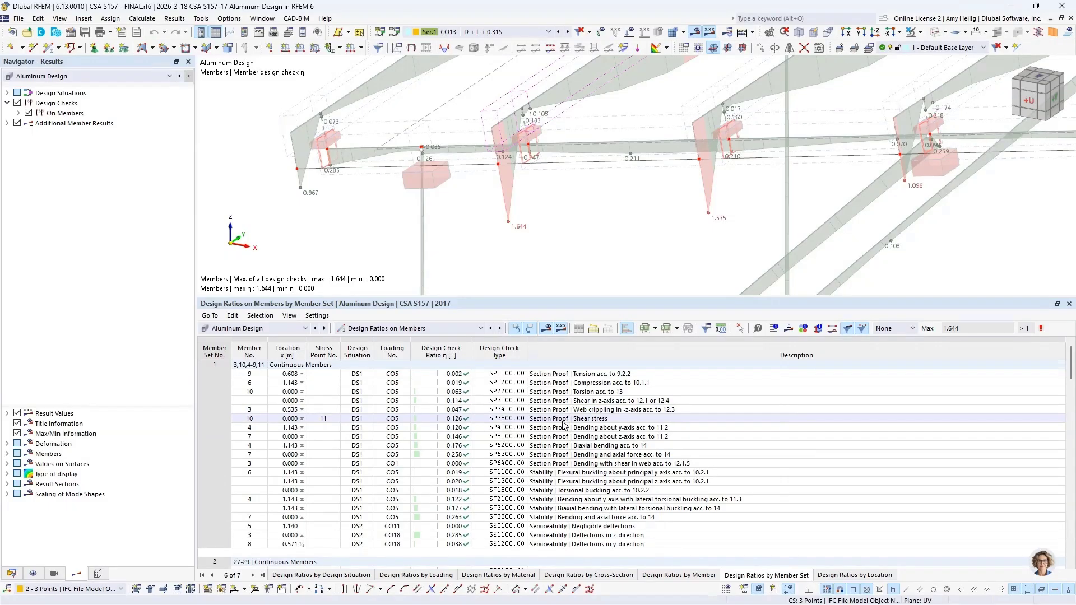
Locate member set 1's z-axis shear check and its y-axis and z-axis bending checks in the model
{"action": "left_click", "coordinate": [594, 401]}
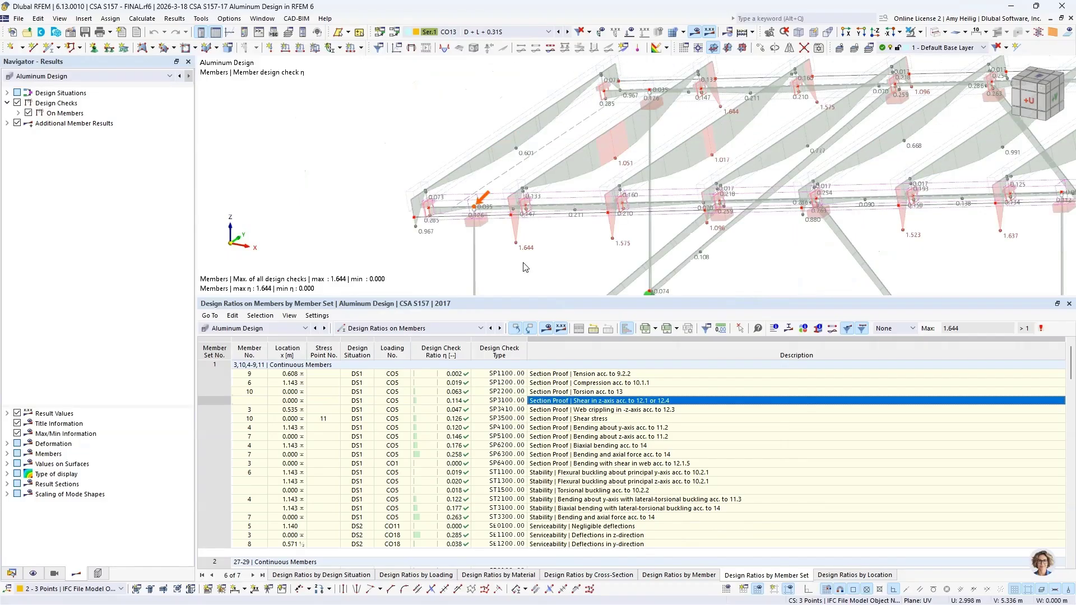
{"action": "left_click", "coordinate": [608, 437]}
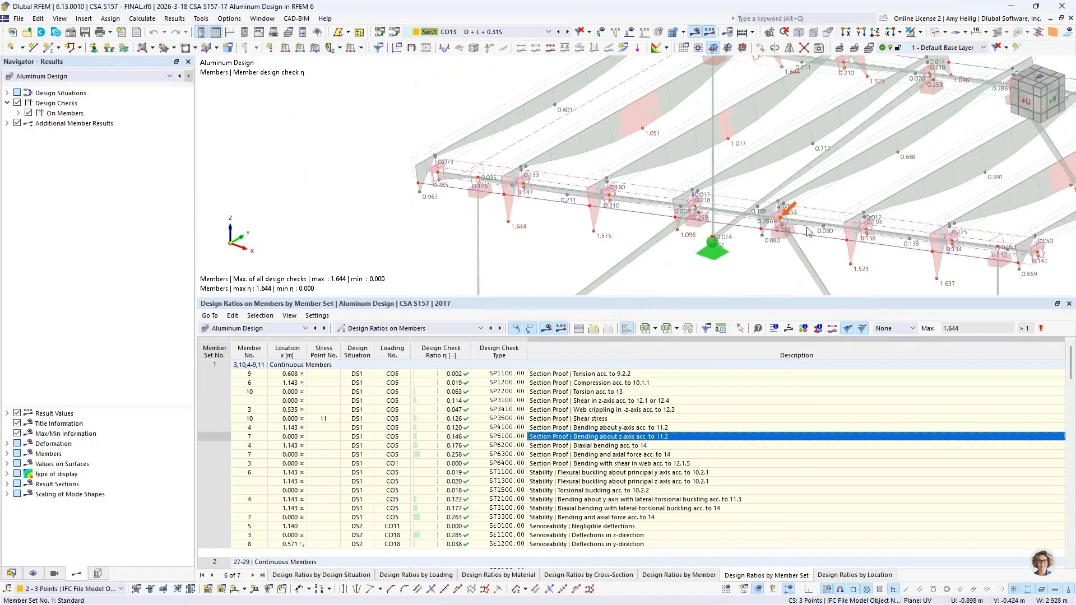
{"action": "left_click", "coordinate": [648, 427]}
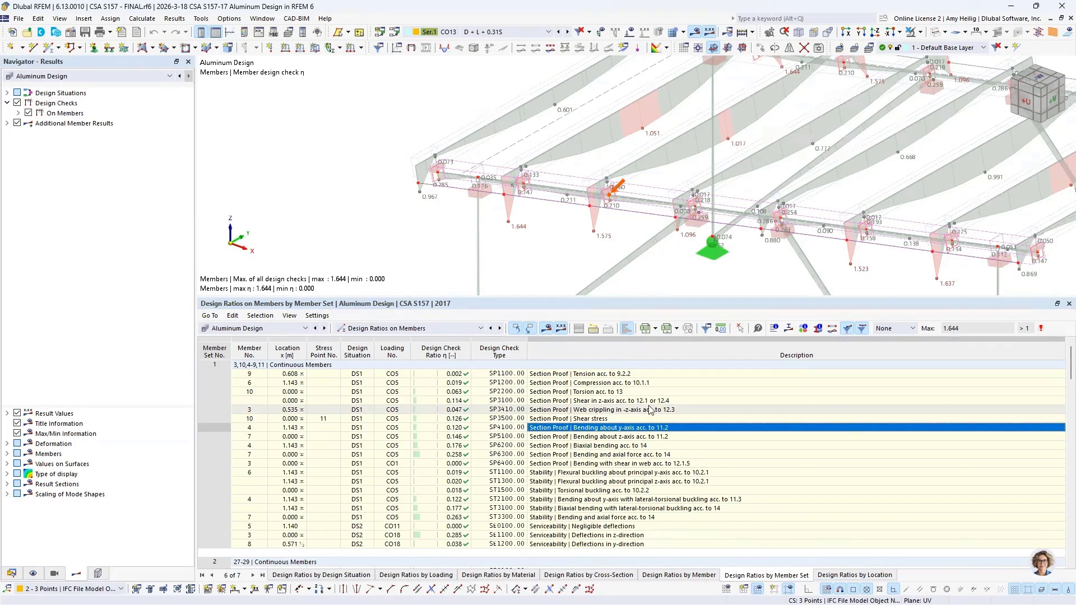
{"action": "left_click", "coordinate": [650, 401]}
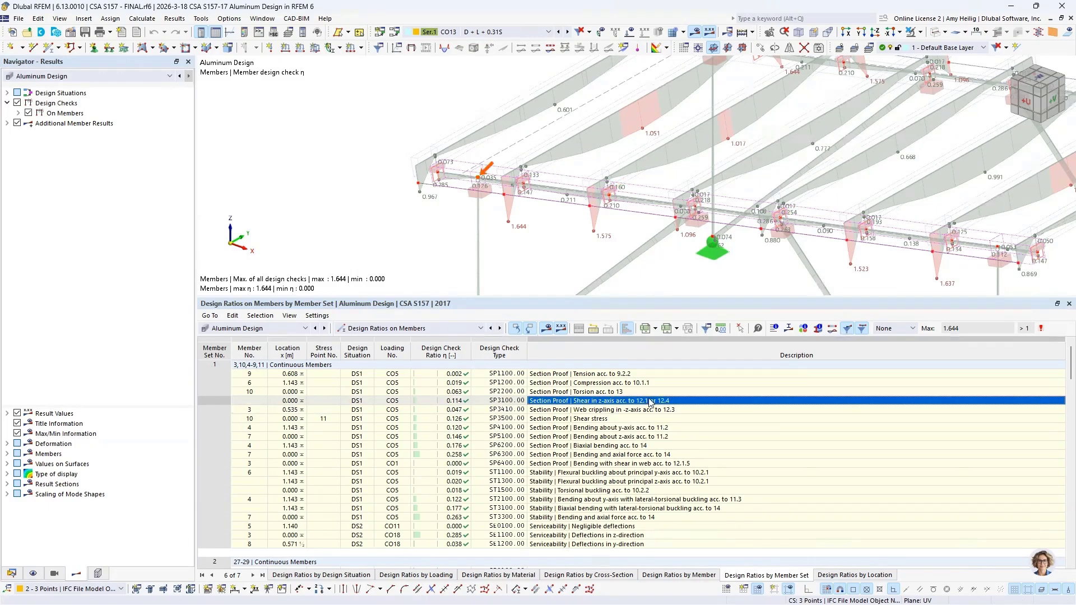
Review the design check details of member set 1's z-axis shear, enlarging the formulas and reading through to the design ratio
{"action": "left_click", "coordinate": [774, 328]}
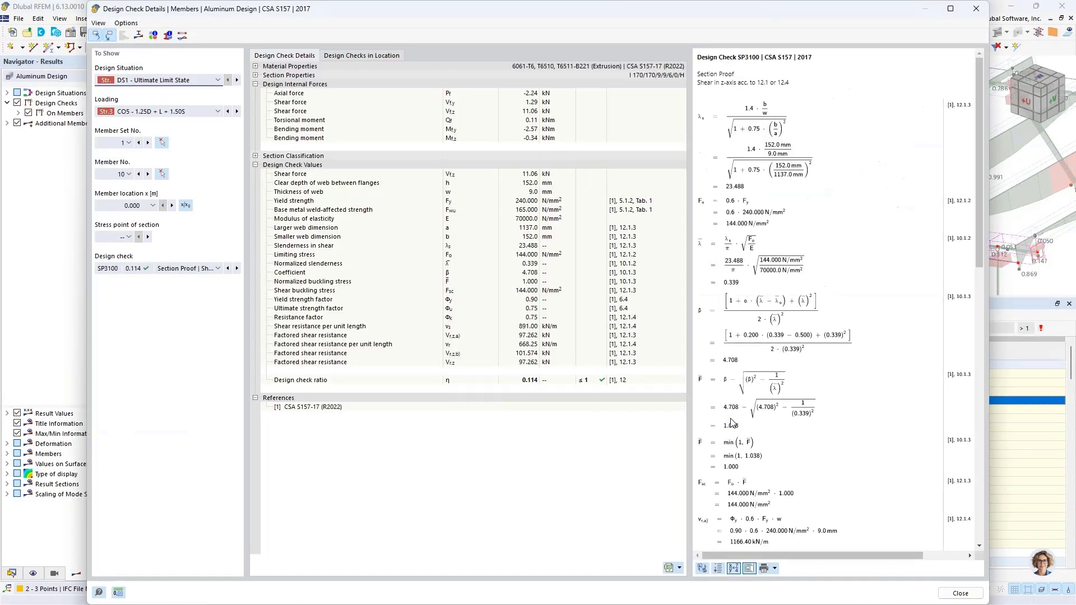
{"action": "scroll", "coordinate": [756, 223], "scroll_direction": "up", "scroll_amount": 3, "text": "ctrl"}
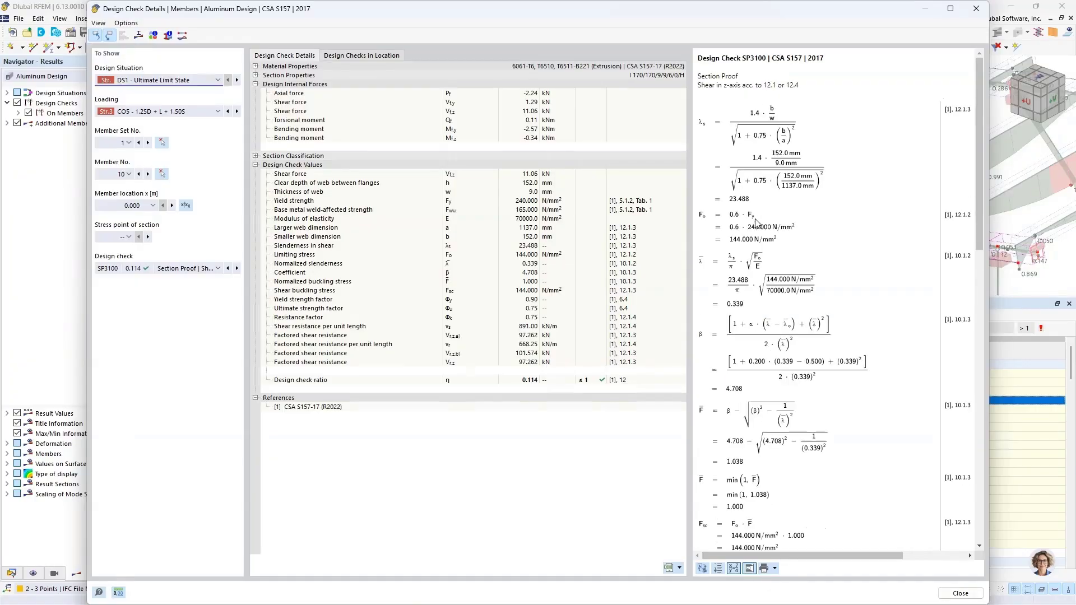
{"action": "scroll", "coordinate": [756, 223], "scroll_direction": "up", "scroll_amount": 1, "text": "ctrl"}
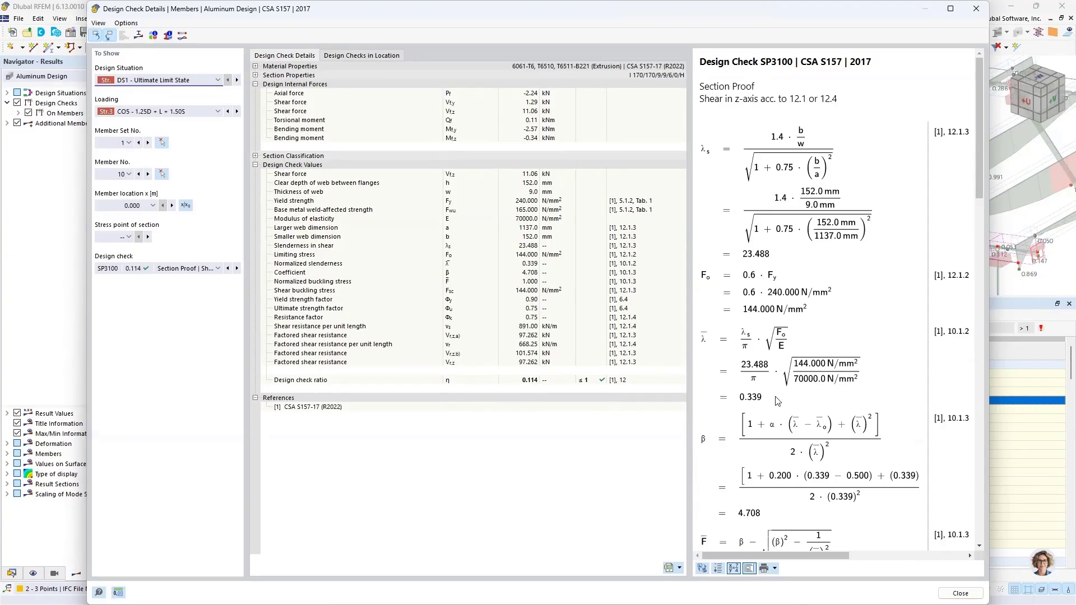
{"action": "scroll", "coordinate": [778, 401], "scroll_direction": "down", "scroll_amount": 5}
{"action": "scroll", "coordinate": [778, 402], "scroll_direction": "down", "scroll_amount": 10}
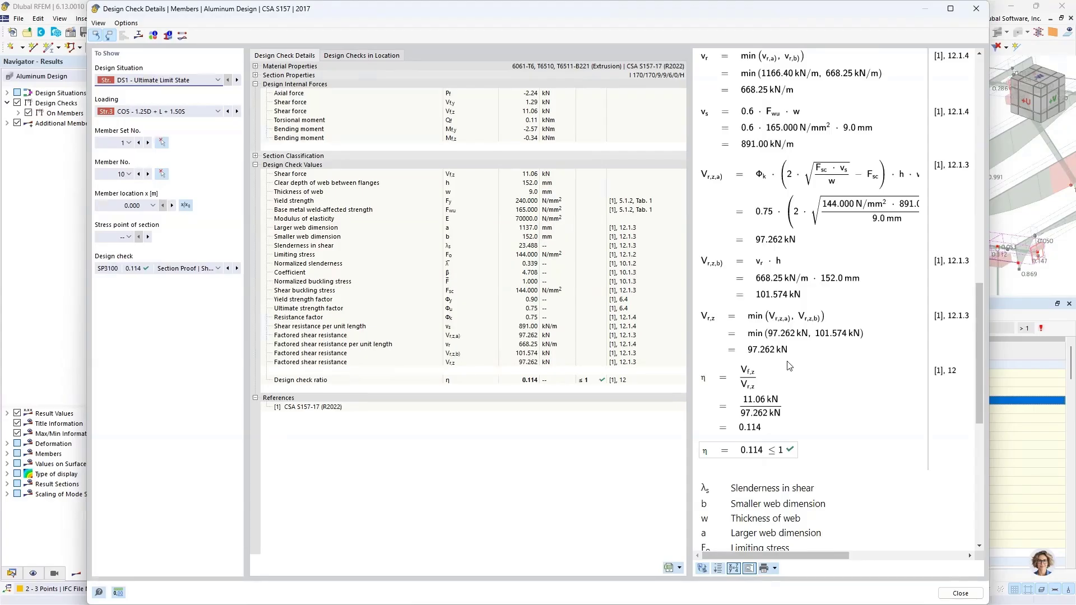
{"action": "scroll", "coordinate": [829, 354], "scroll_direction": "up", "scroll_amount": 1}
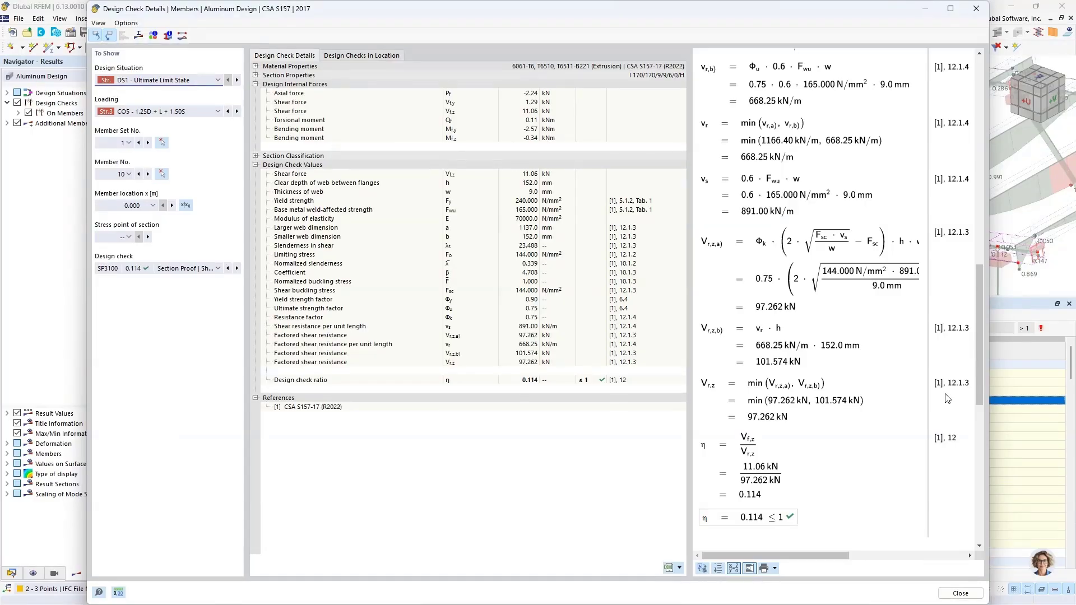
{"action": "left_click", "coordinate": [951, 595]}
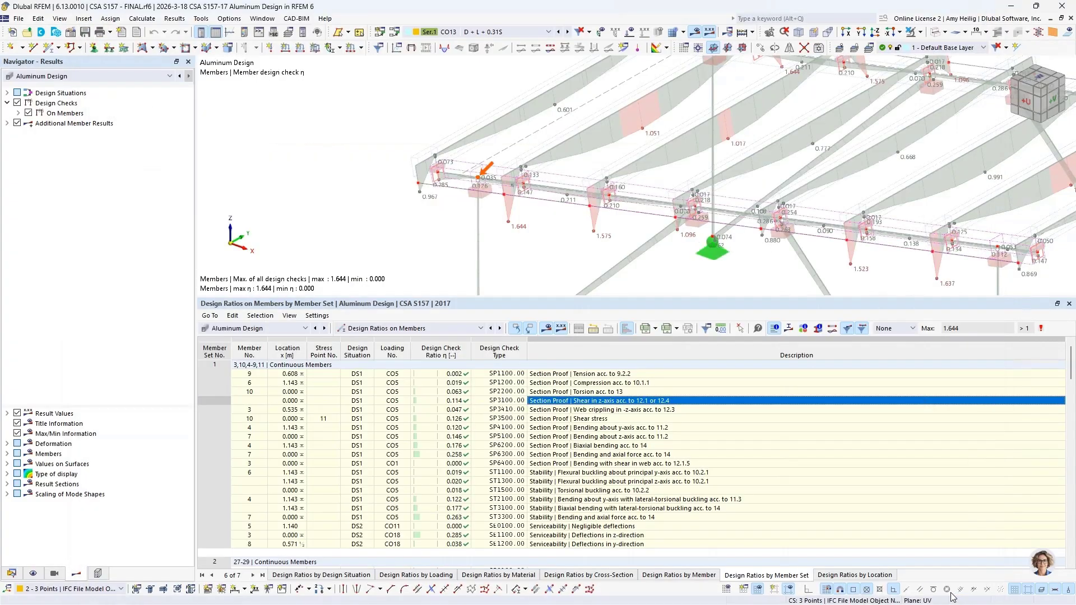
Review the enlarged design check formulas for member set 1's web crippling in the -z-axis, and close the details
{"action": "left_click", "coordinate": [602, 411]}
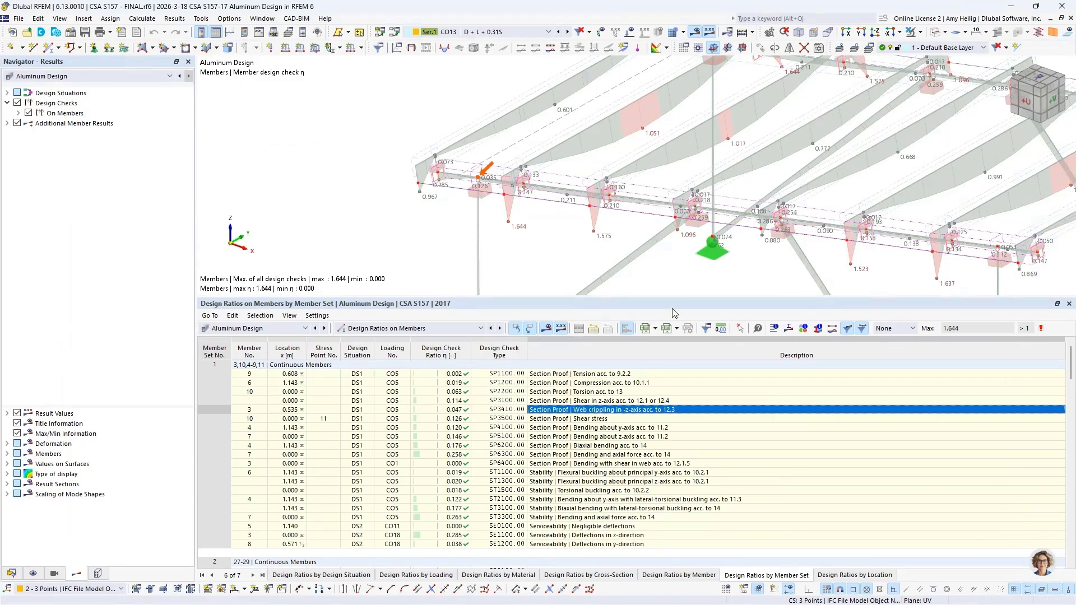
{"action": "left_click", "coordinate": [774, 329]}
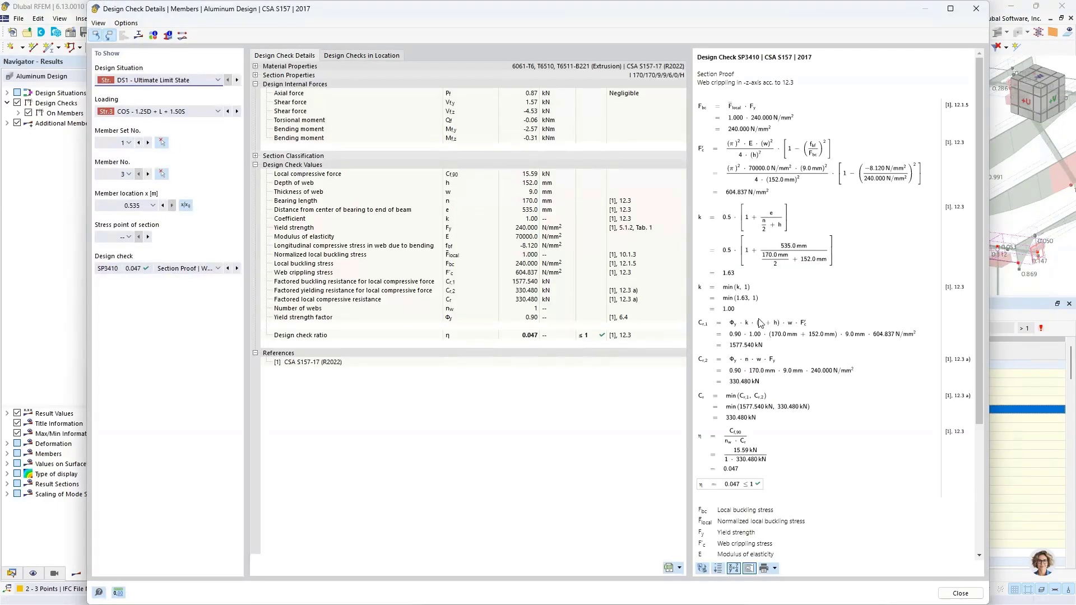
{"action": "scroll", "coordinate": [774, 192], "scroll_direction": "up", "scroll_amount": 3, "text": "ctrl"}
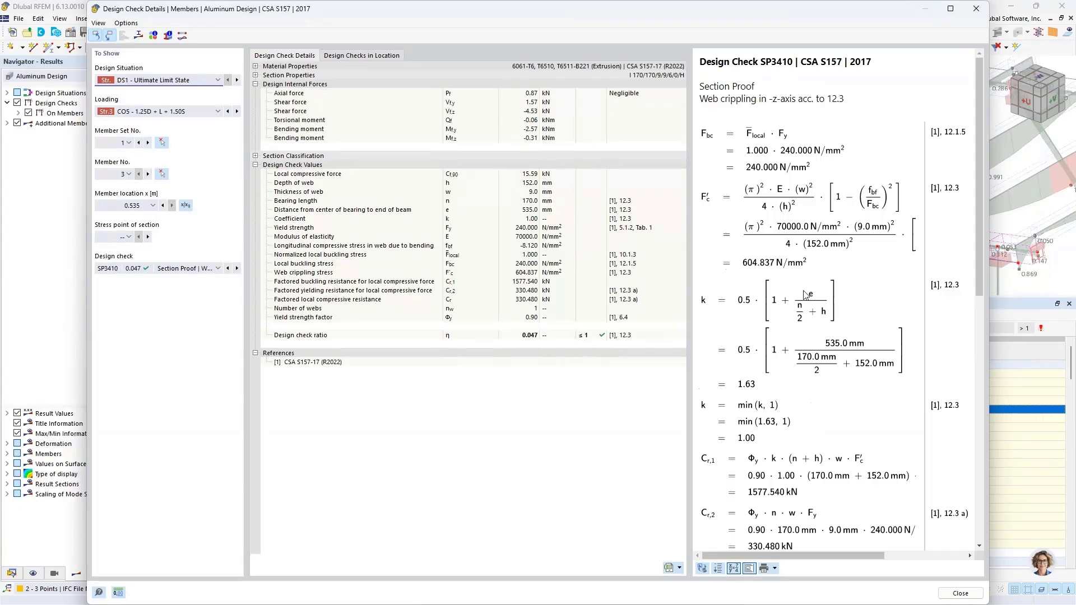
{"action": "scroll", "coordinate": [805, 296], "scroll_direction": "down", "scroll_amount": 5}
{"action": "scroll", "coordinate": [805, 296], "scroll_direction": "down", "scroll_amount": 5}
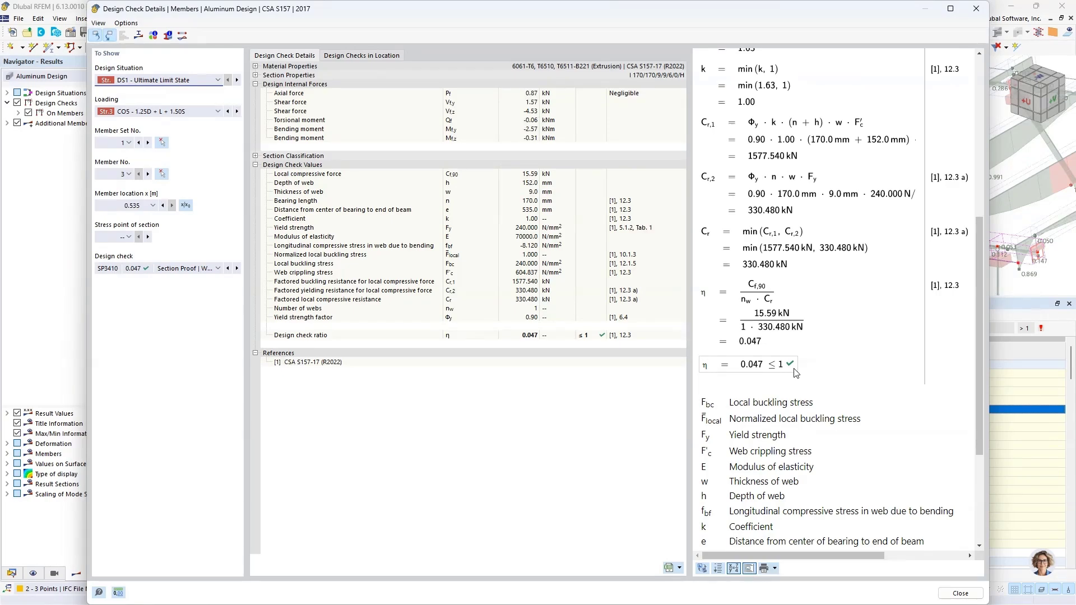
{"action": "left_click", "coordinate": [948, 596]}
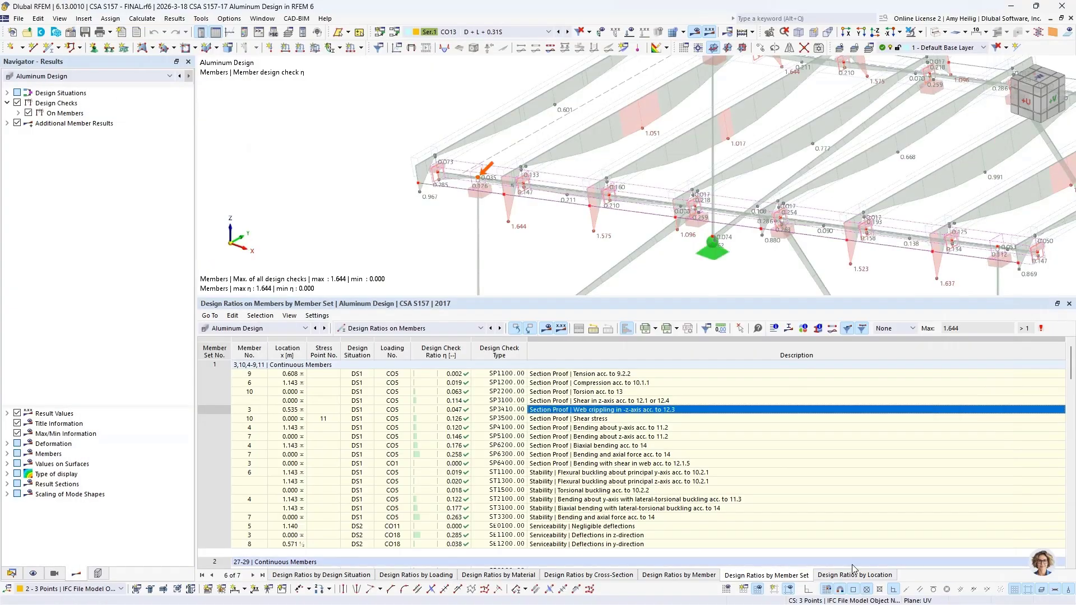
List the design ratios by cross-section and locate the RSECTION Alum Profile's y-axis bending check in the model
{"action": "left_click", "coordinate": [576, 577]}
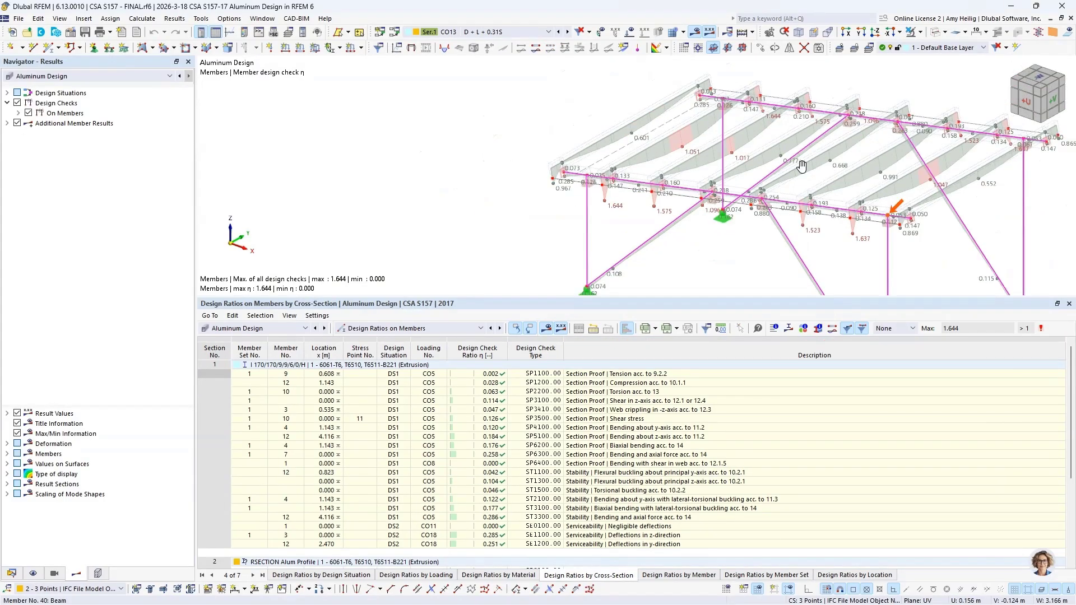
{"action": "scroll", "coordinate": [614, 418], "scroll_direction": "down", "scroll_amount": 5}
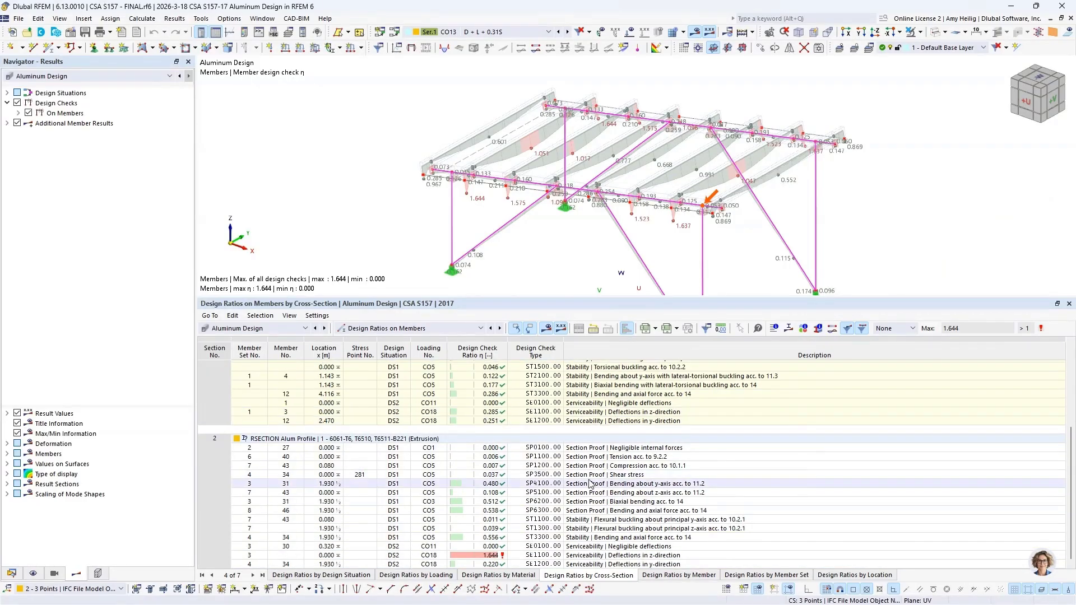
{"action": "left_click", "coordinate": [589, 483]}
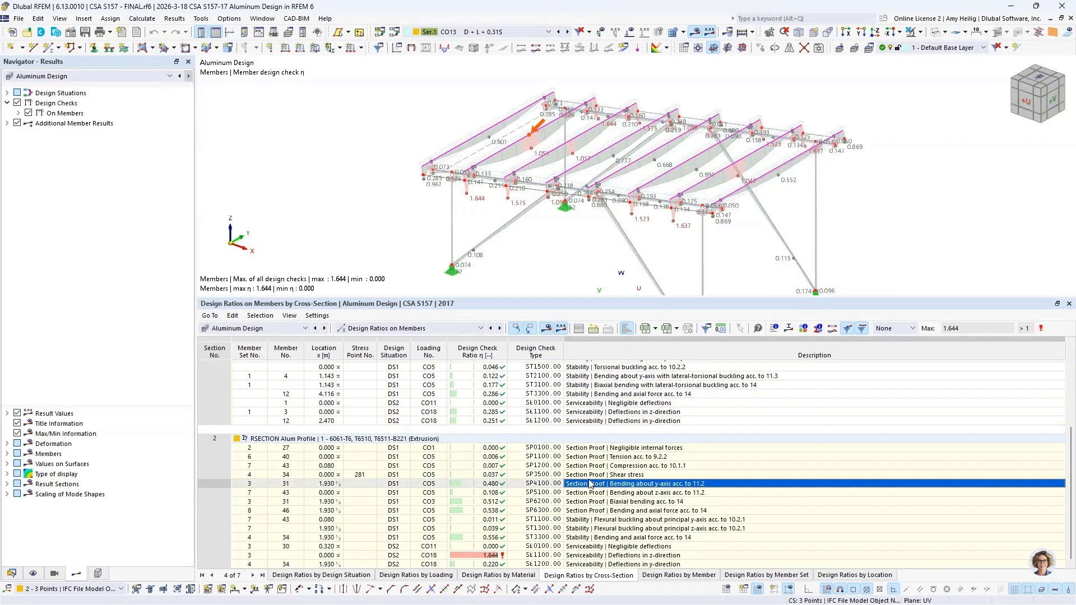
Examine the RSECTION Alum Profile's compression check details, including Subpanel No. 1 under both Section Classification and Effective Section, and the formulas
{"action": "left_click", "coordinate": [596, 467]}
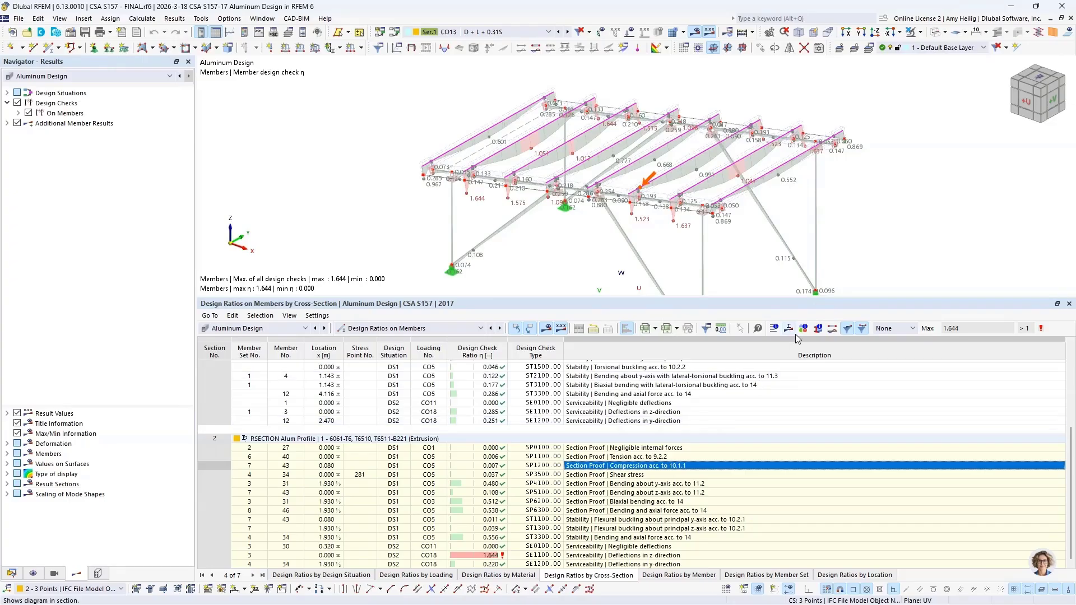
{"action": "left_click", "coordinate": [774, 330]}
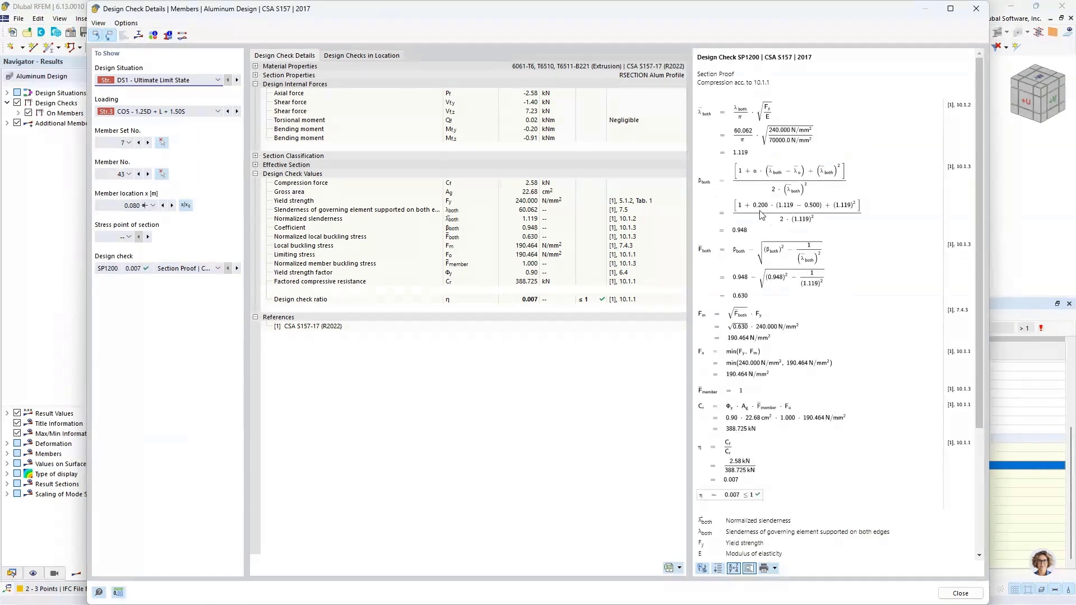
{"action": "left_click", "coordinate": [255, 165]}
{"action": "left_click", "coordinate": [255, 157]}
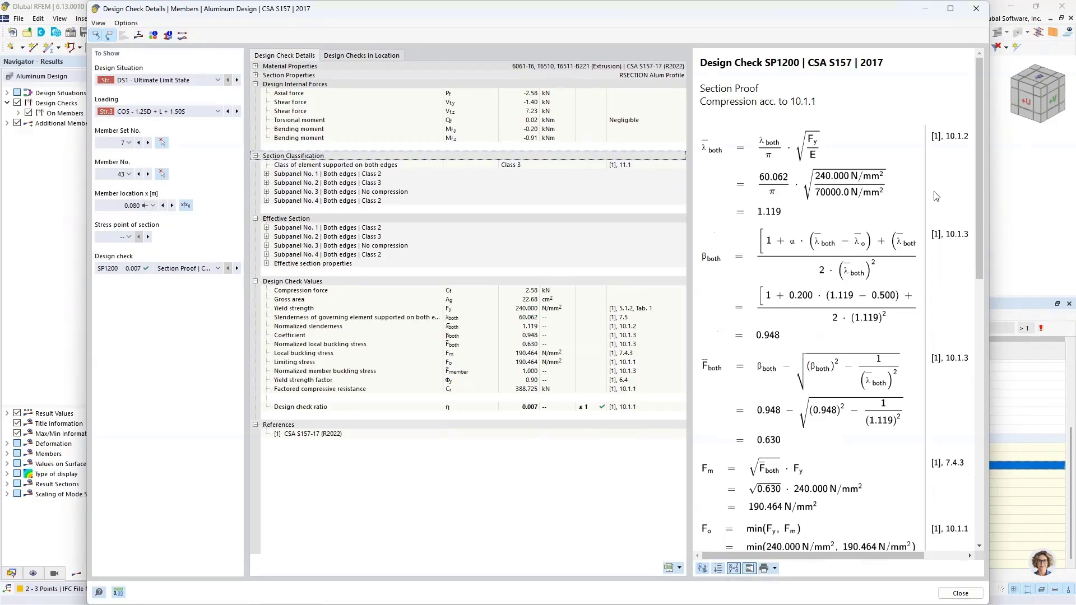
{"action": "left_click", "coordinate": [267, 175]}
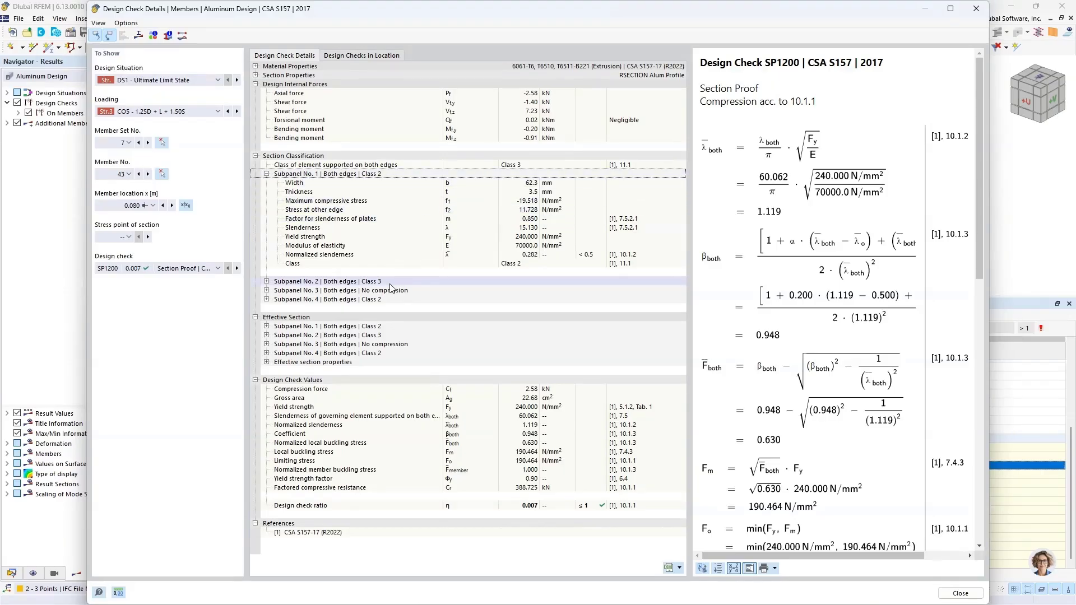
{"action": "left_click", "coordinate": [267, 327]}
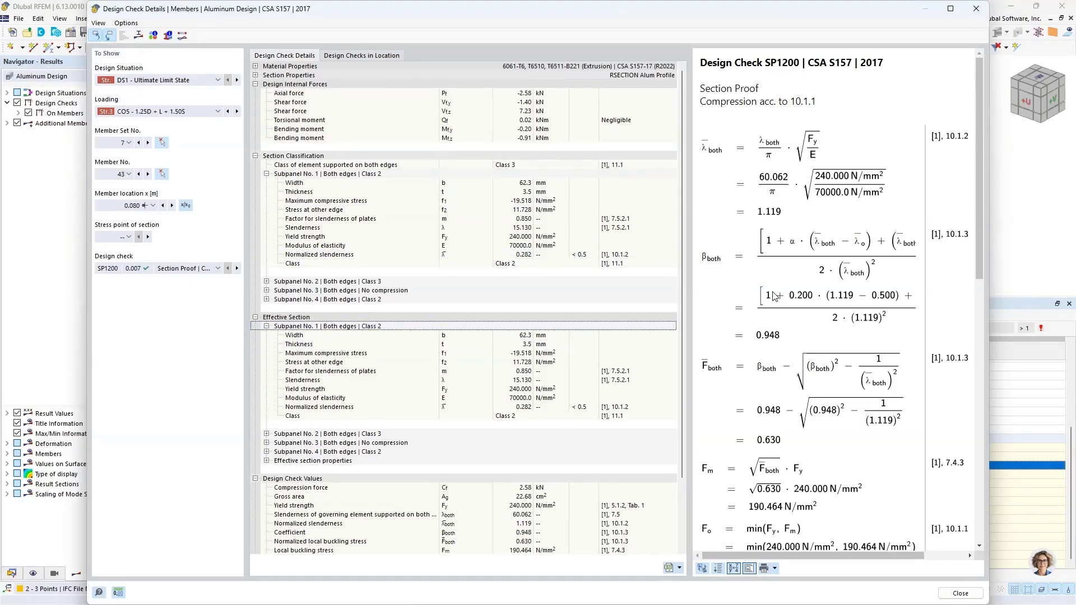
{"action": "scroll", "coordinate": [774, 297], "scroll_direction": "down", "scroll_amount": 5}
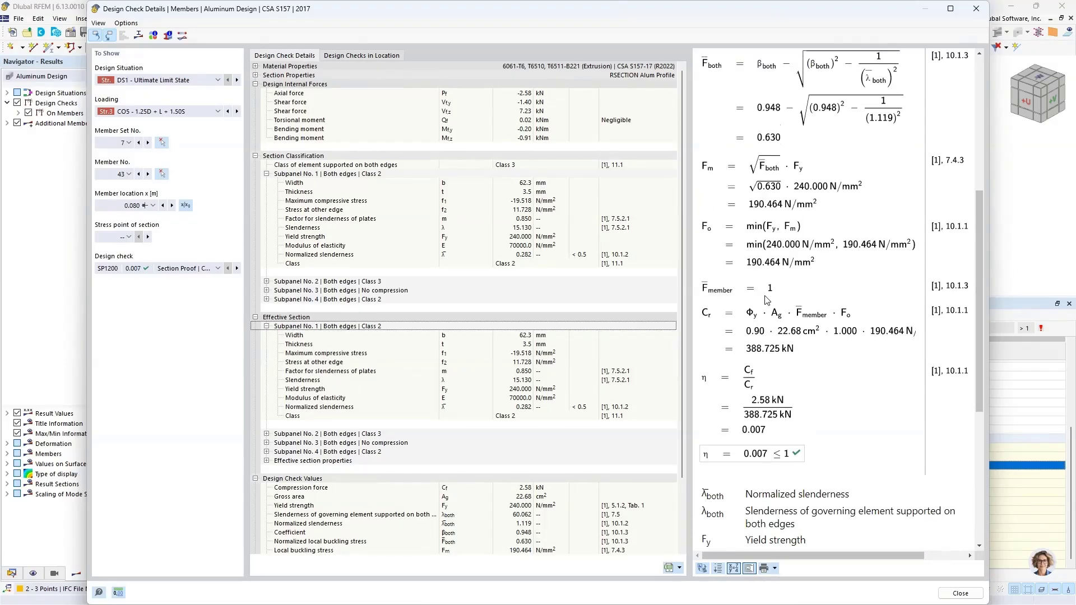
Display the Alum Profile's equivalent von Mises stress on the gross section, and close the stress diagram and the check details
{"action": "left_click", "coordinate": [139, 36]}
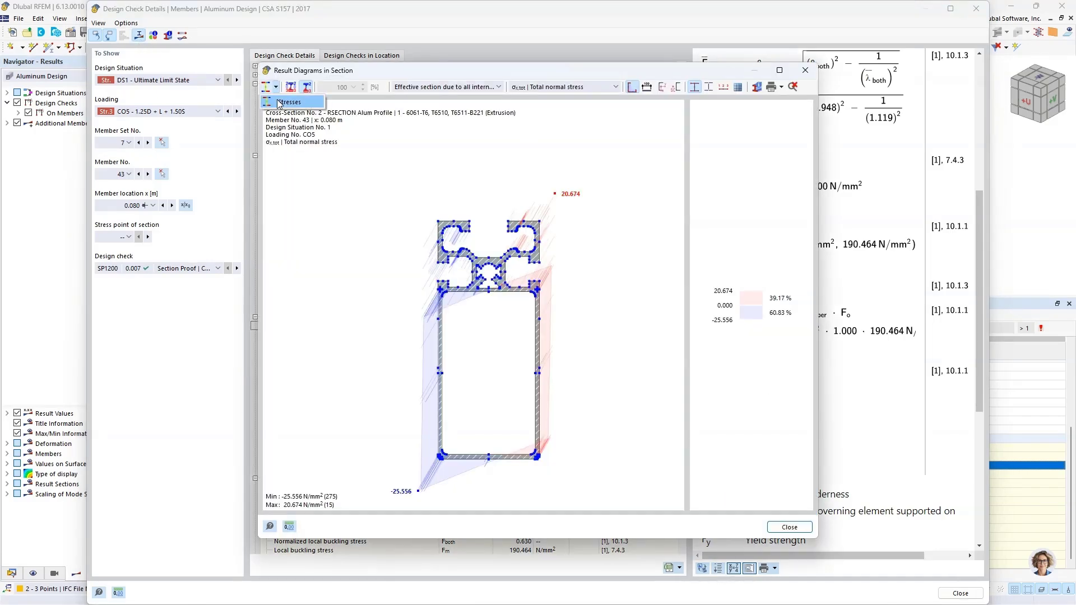
{"action": "left_click", "coordinate": [431, 88]}
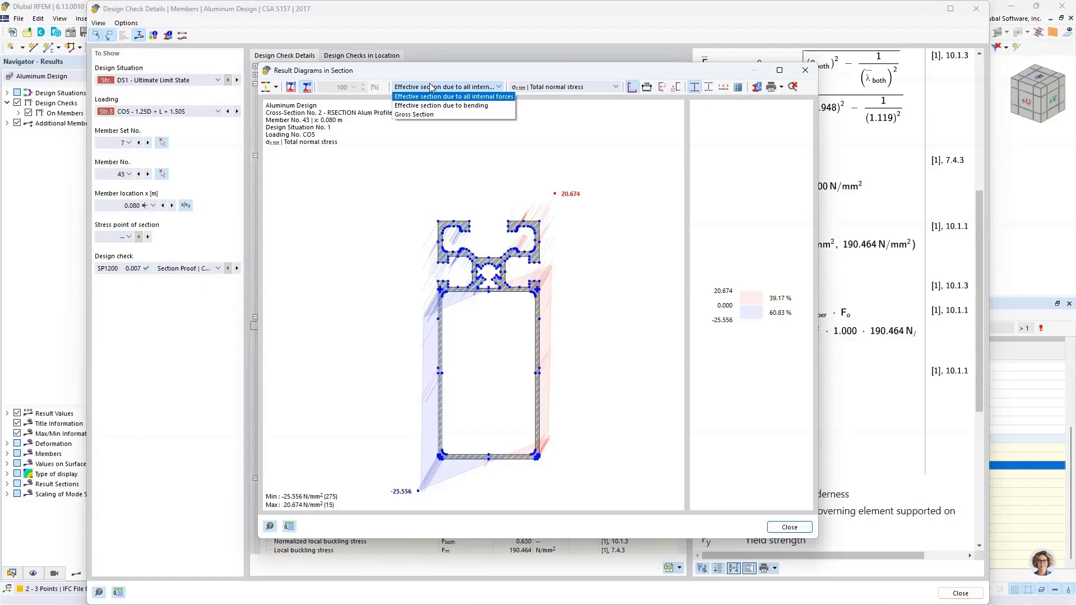
{"action": "left_click", "coordinate": [415, 114]}
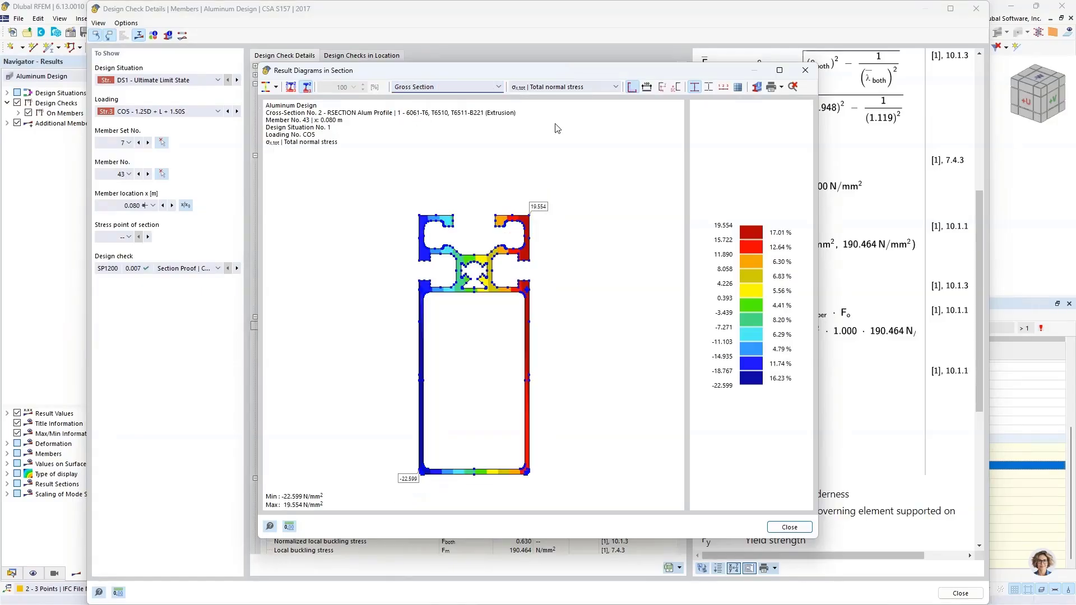
{"action": "left_click", "coordinate": [575, 88]}
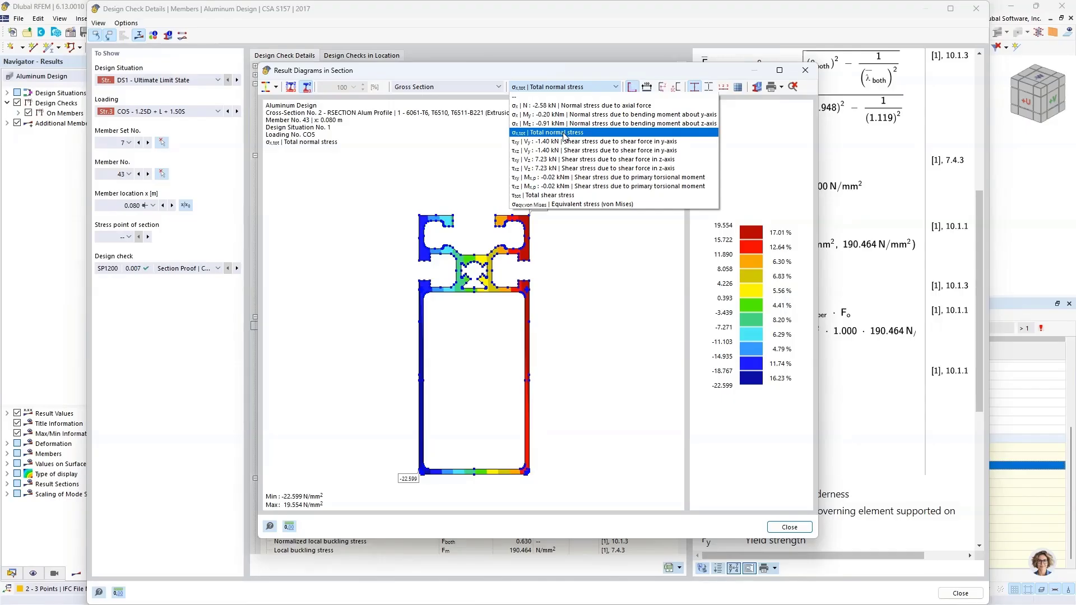
{"action": "left_click", "coordinate": [555, 204]}
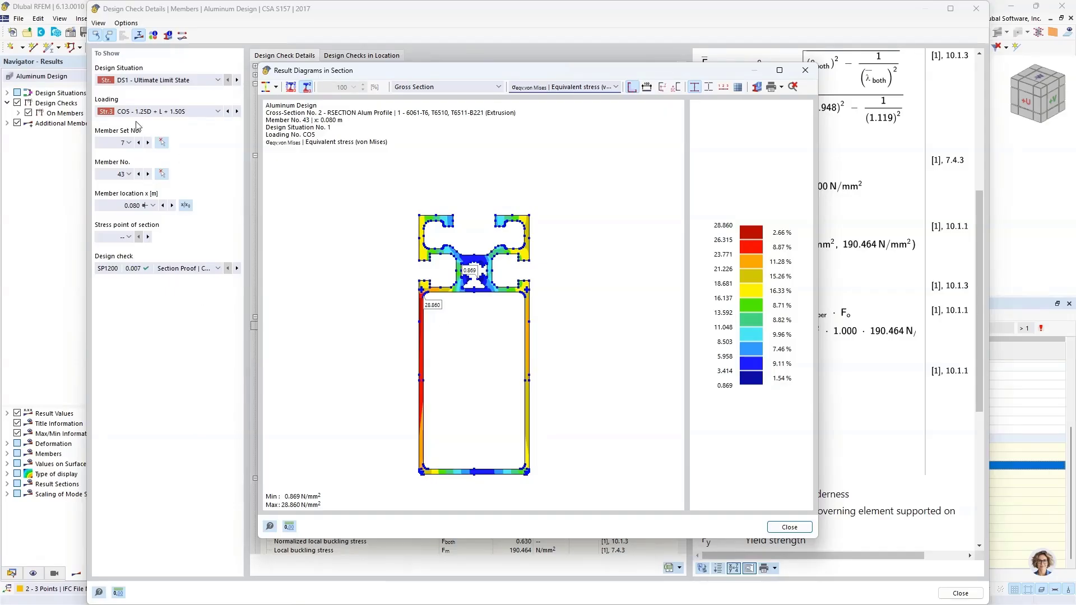
{"action": "left_click", "coordinate": [788, 527]}
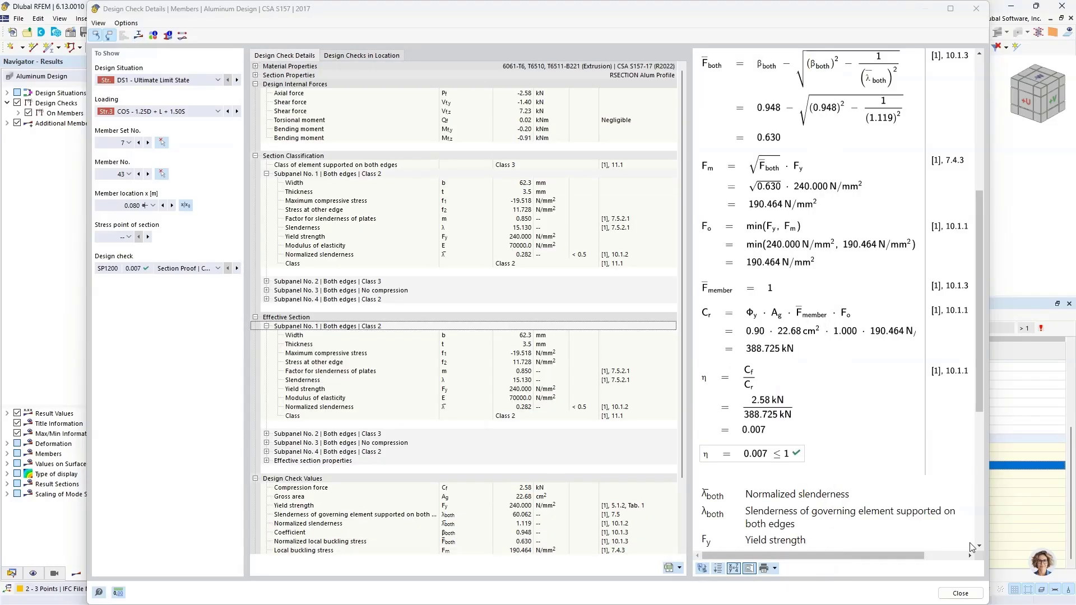
{"action": "left_click", "coordinate": [960, 594]}
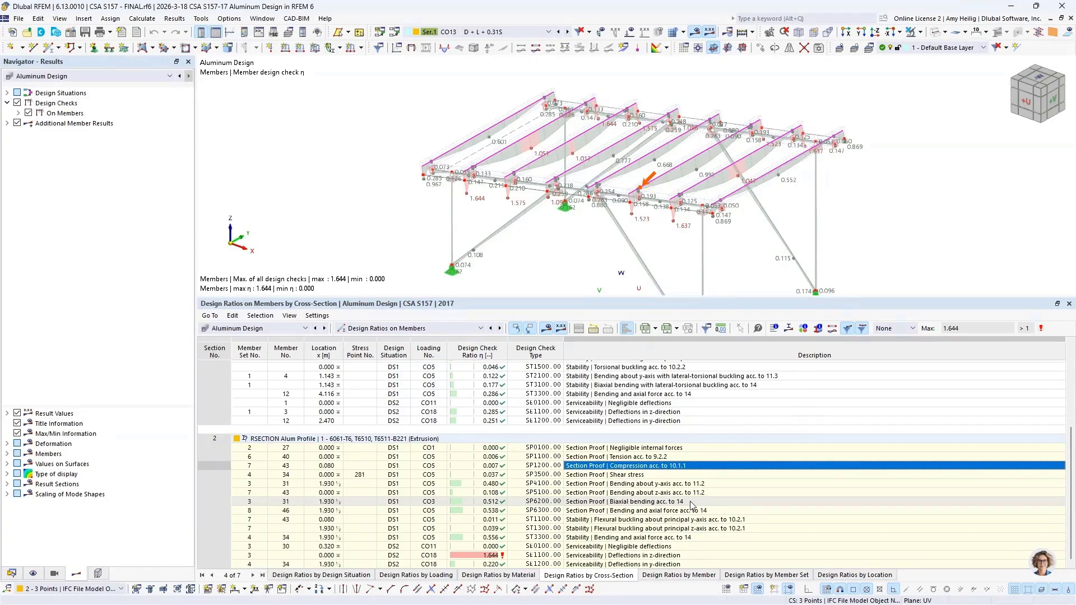
Switch to the webinar's PowerPoint slide show
{"action": "key", "text": "super+Tab"}
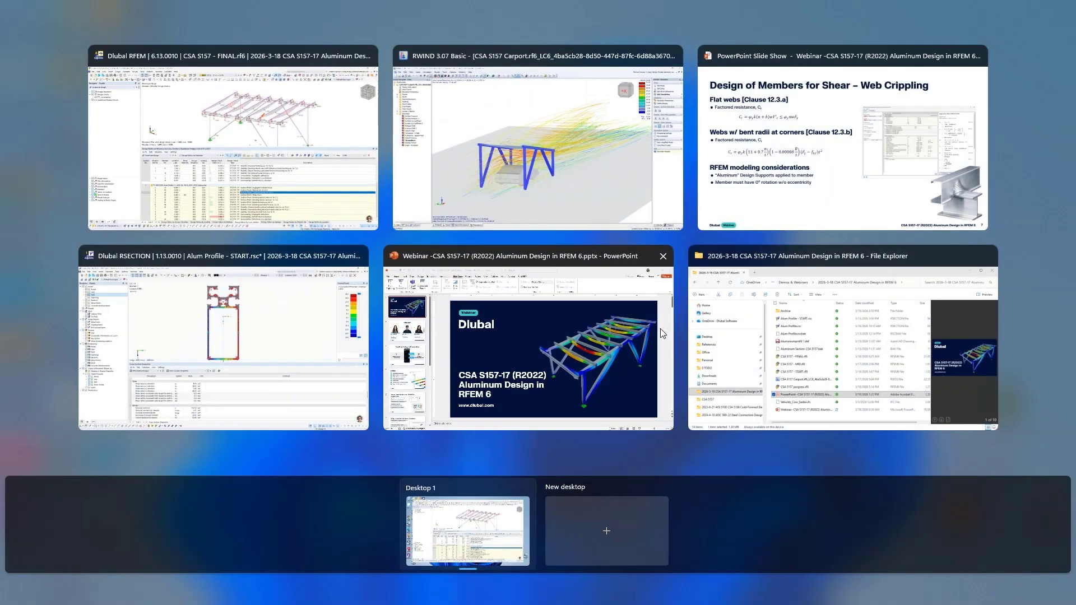
{"action": "left_click", "coordinate": [779, 195]}
{"action": "left_click", "coordinate": [778, 195]}
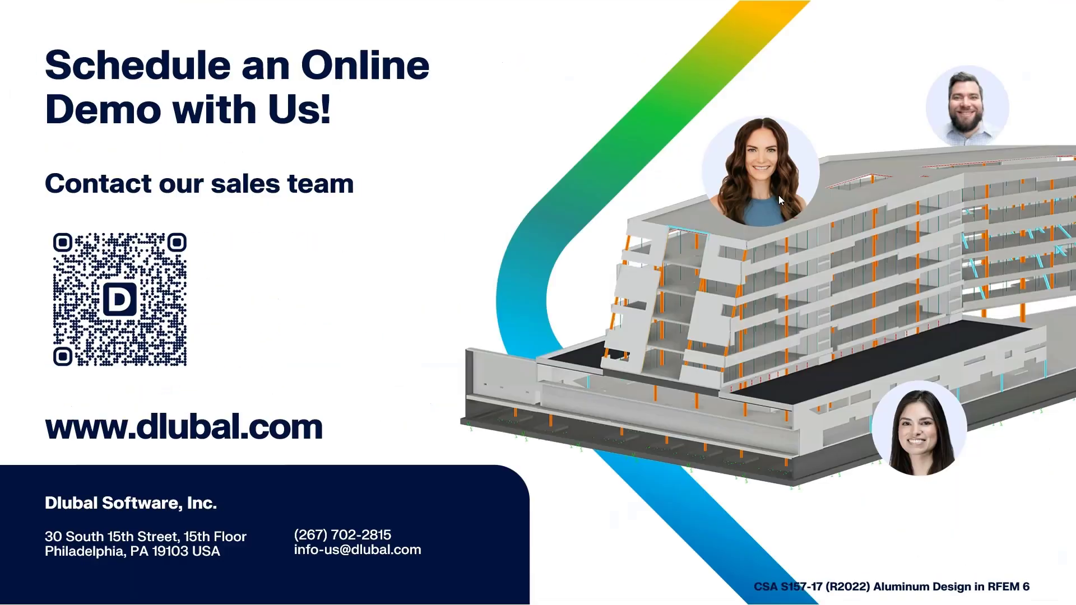